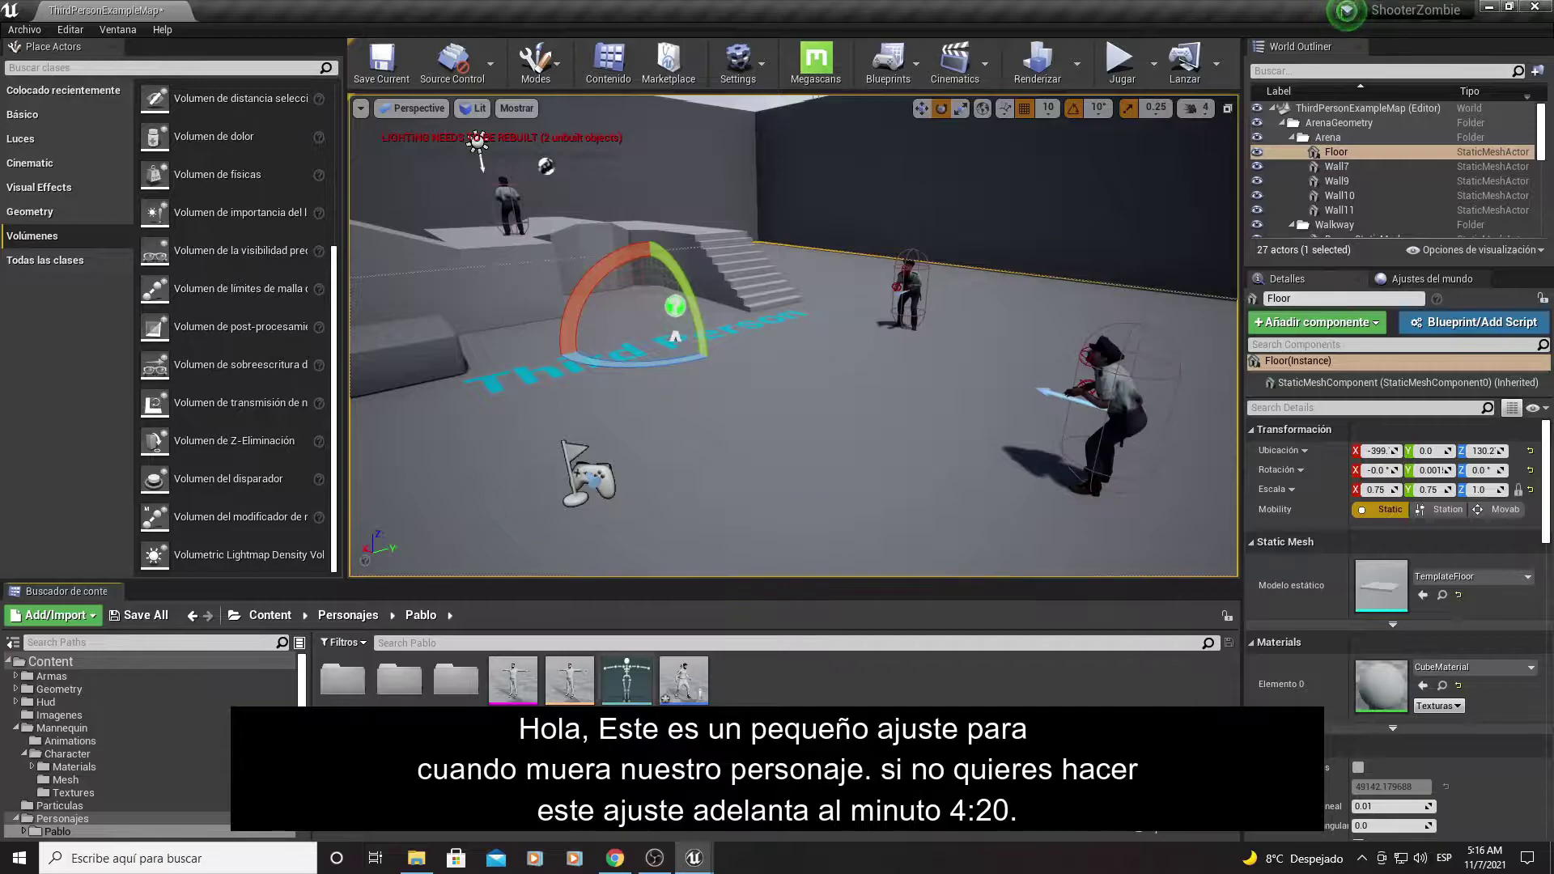
Step: Open the PabloCharacter blueprint, review its InputAction Suicidio ragdoll nodes, and start a play test
double_click(691, 668)
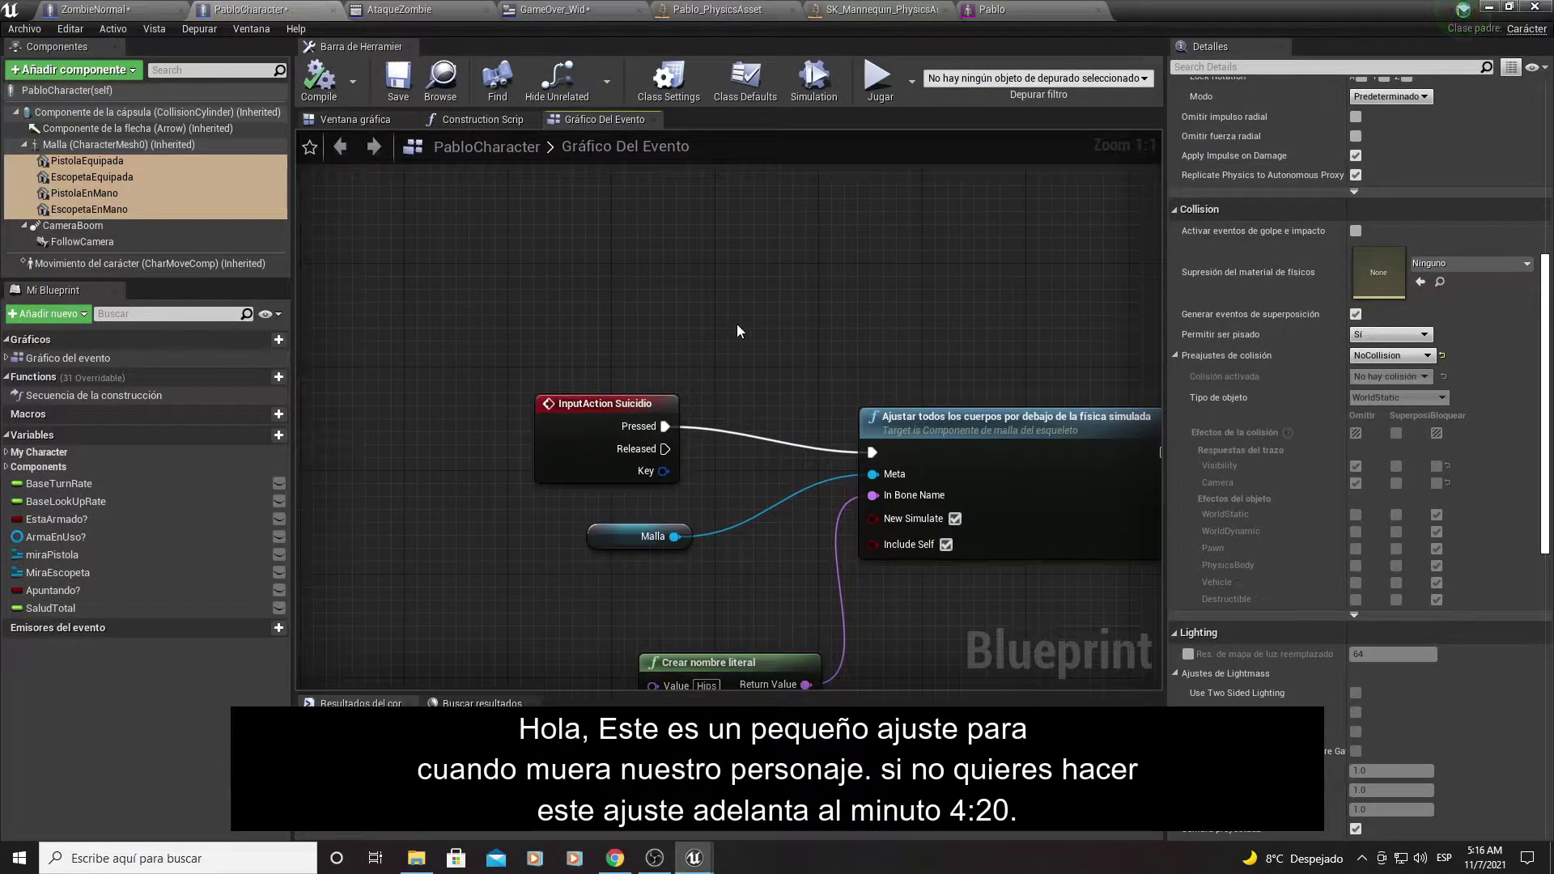
right_drag(709, 364, 608, 357)
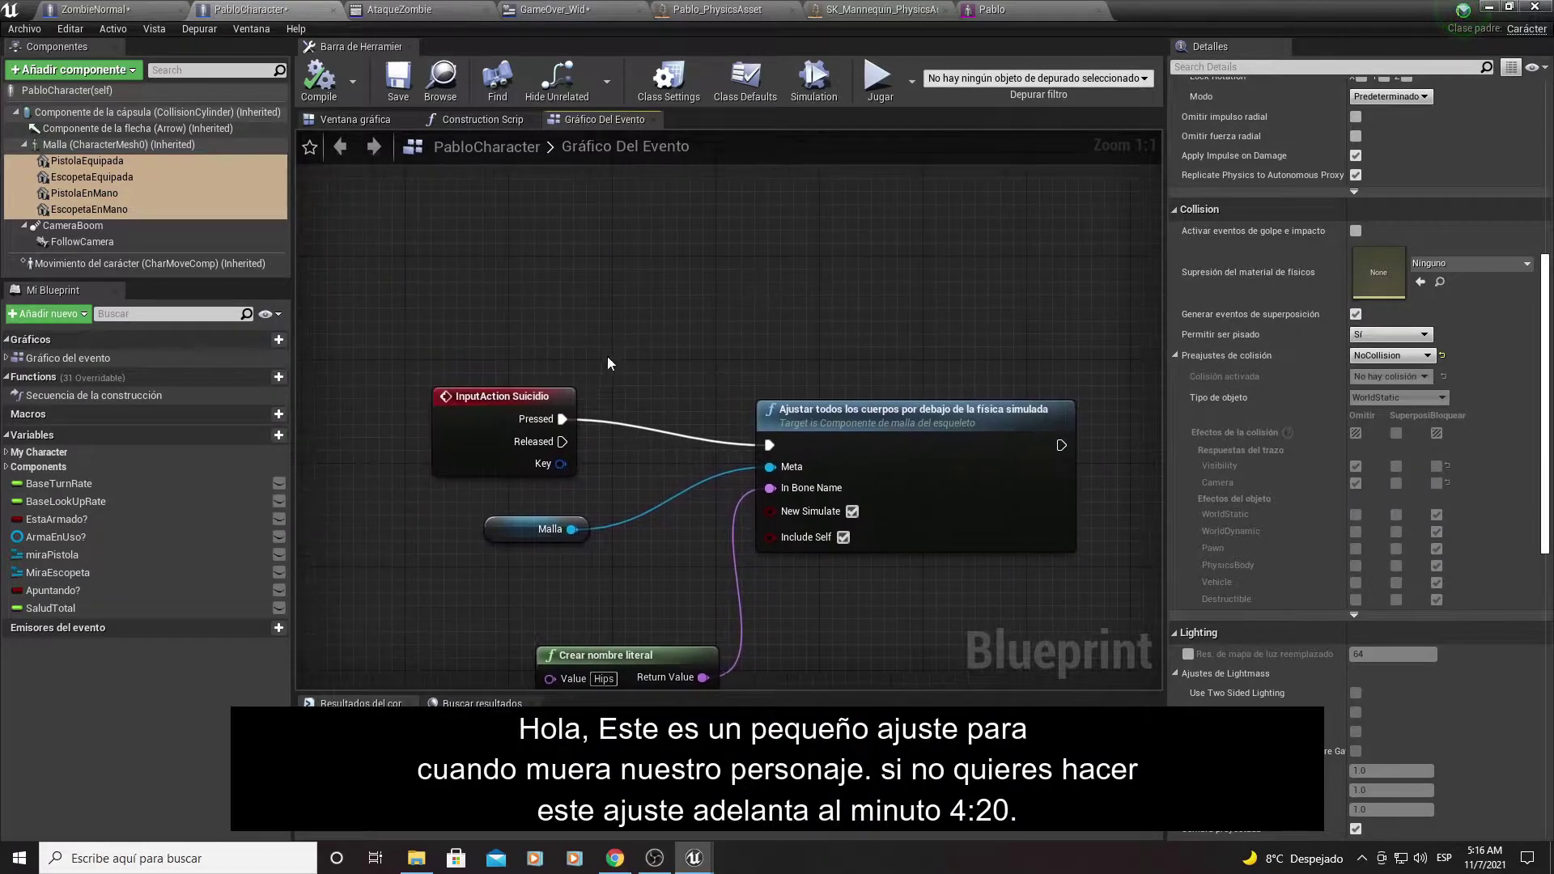
drag(459, 356, 852, 673)
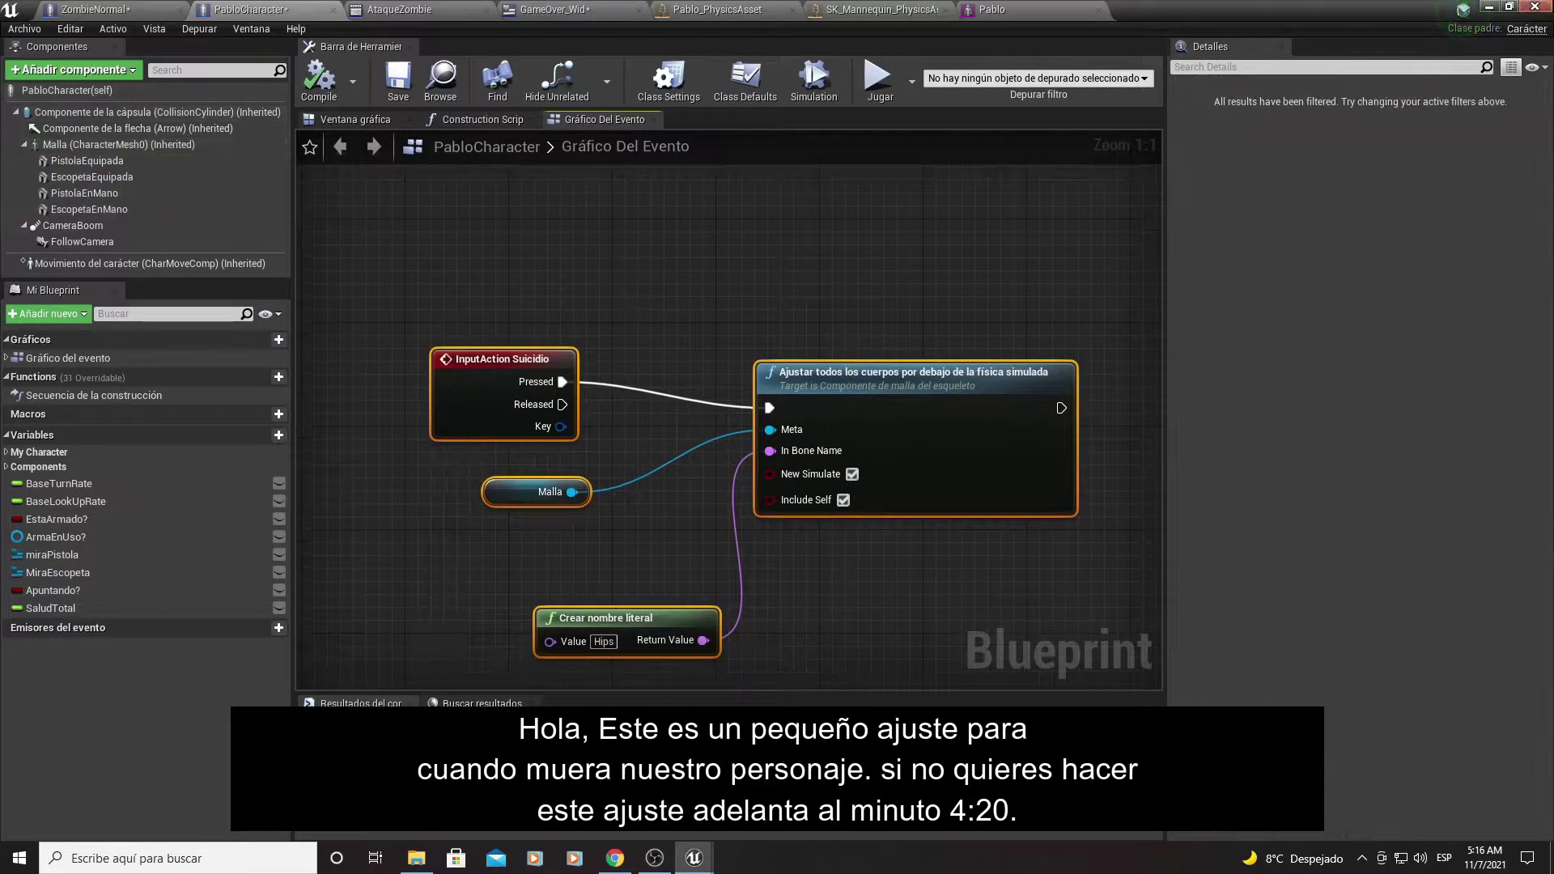
click(486, 393)
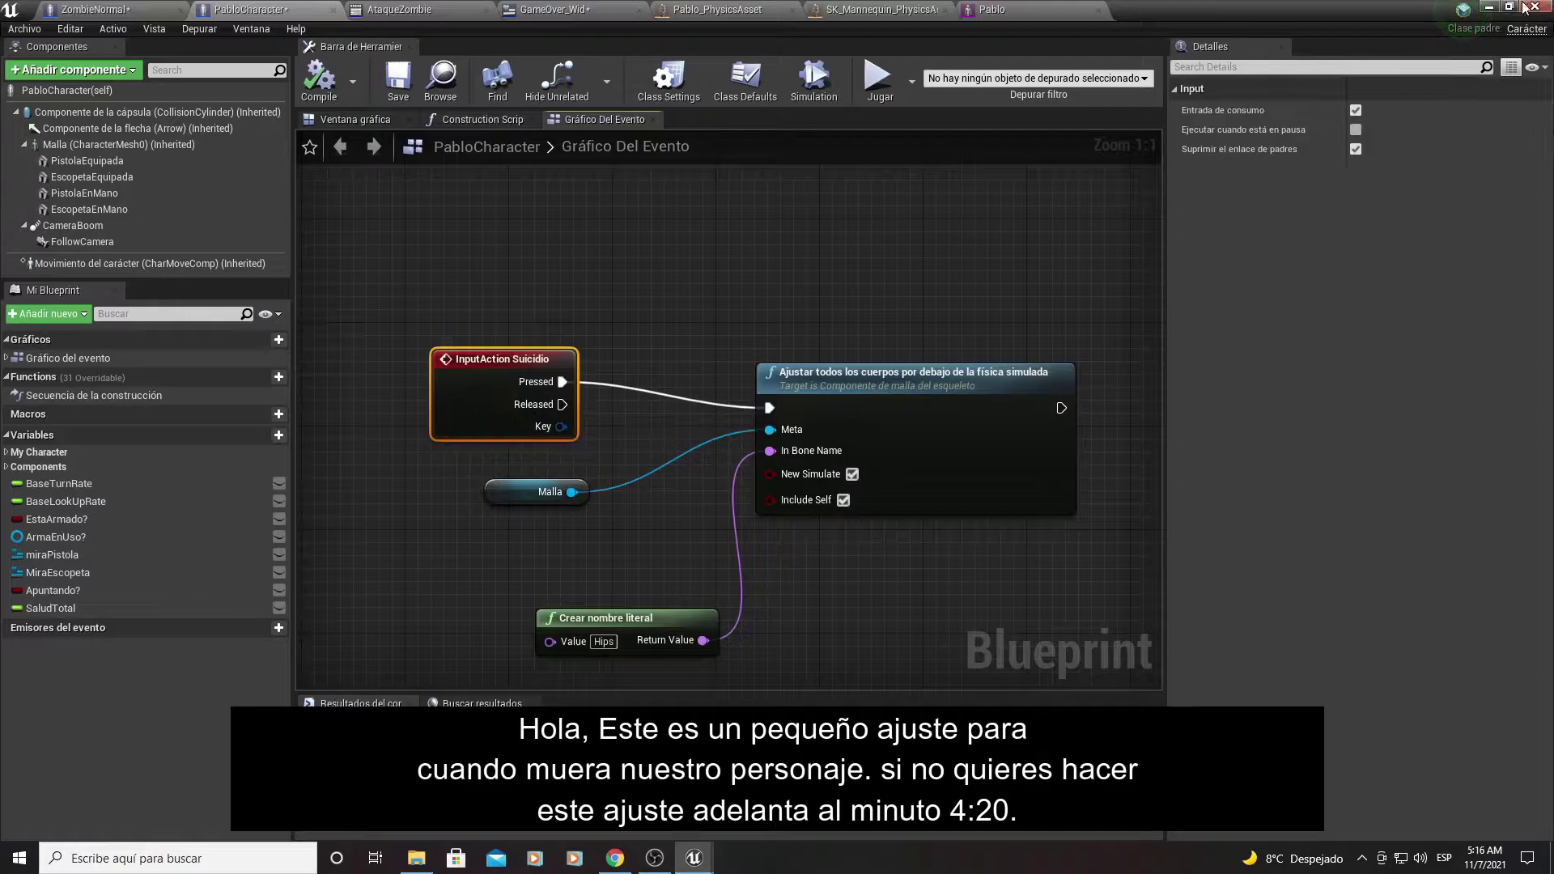
click(1495, 6)
click(1133, 75)
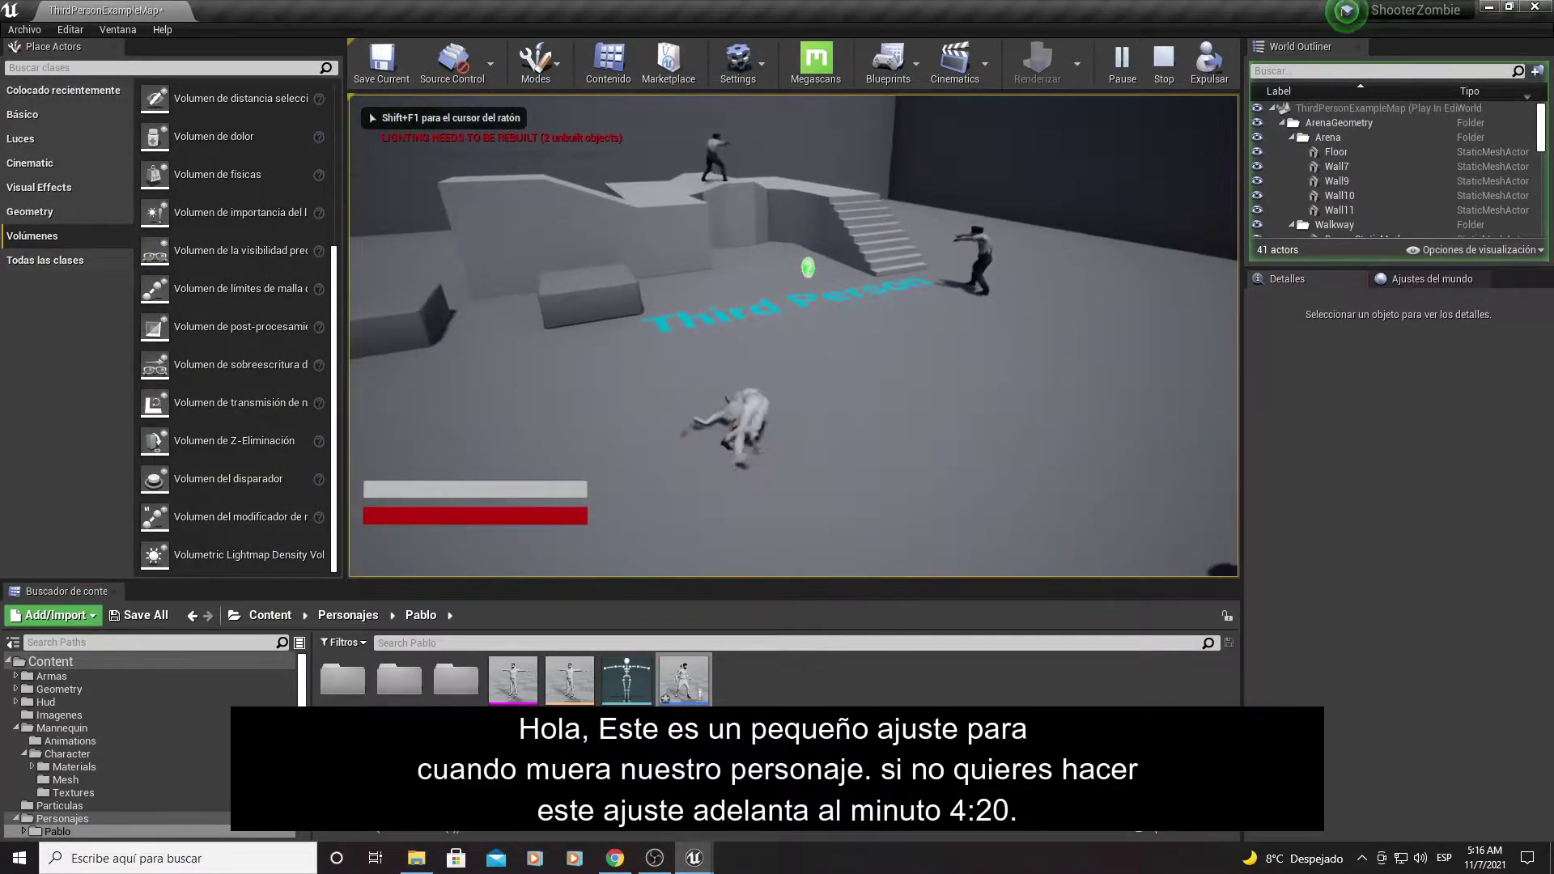
Step: Stop playing and bring the PabloCharacter event graph back into view
key(Escape)
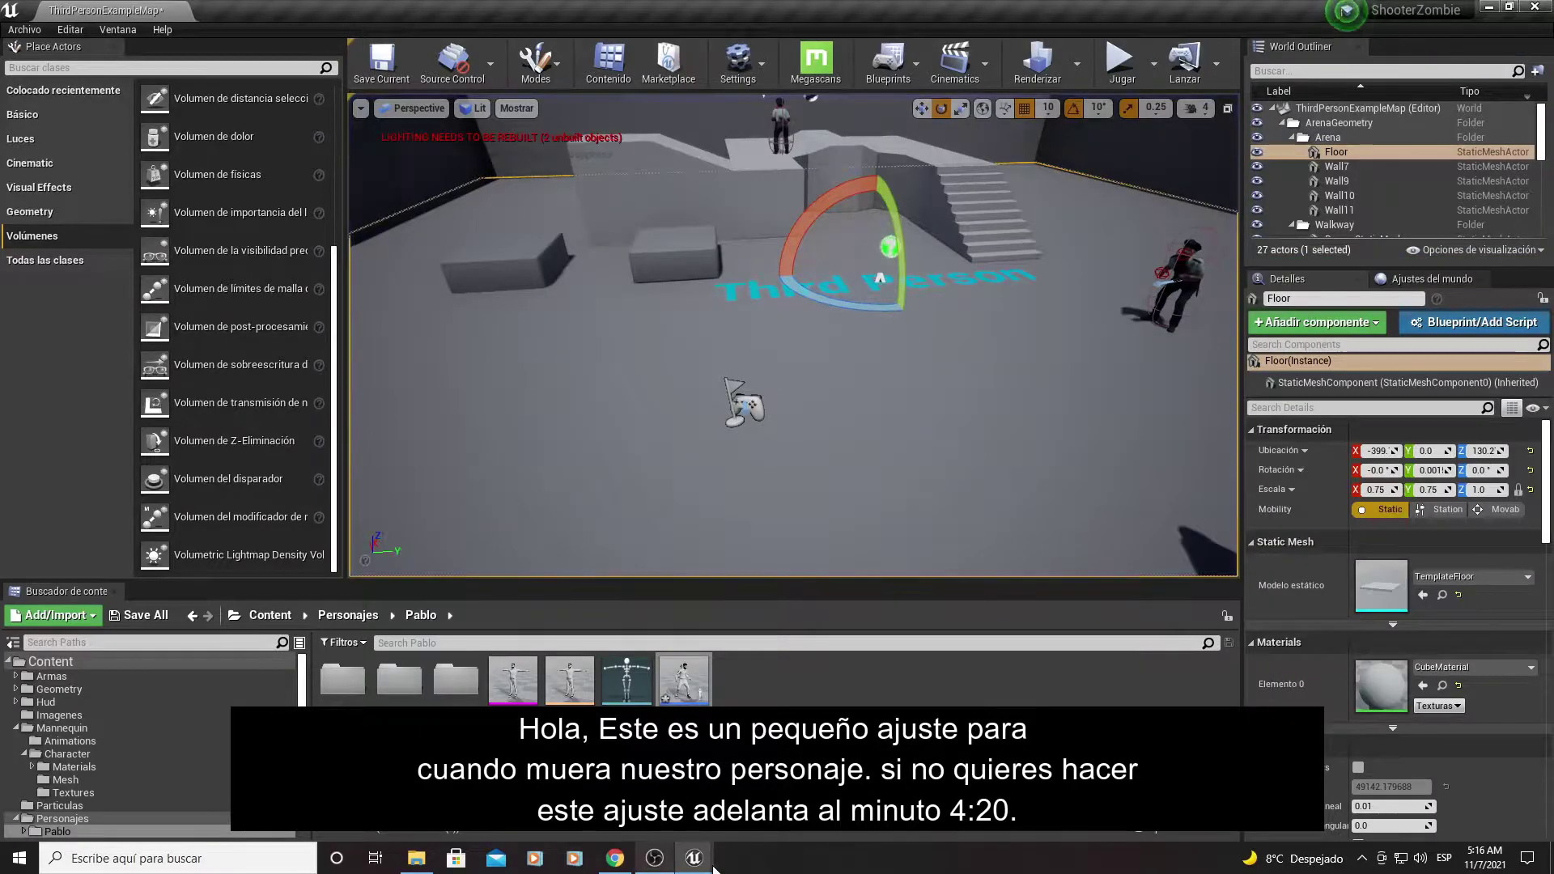
click(694, 858)
mouse_move(789, 353)
right_down()
mouse_move(712, 269)
mouse_move(569, 320)
right_up()
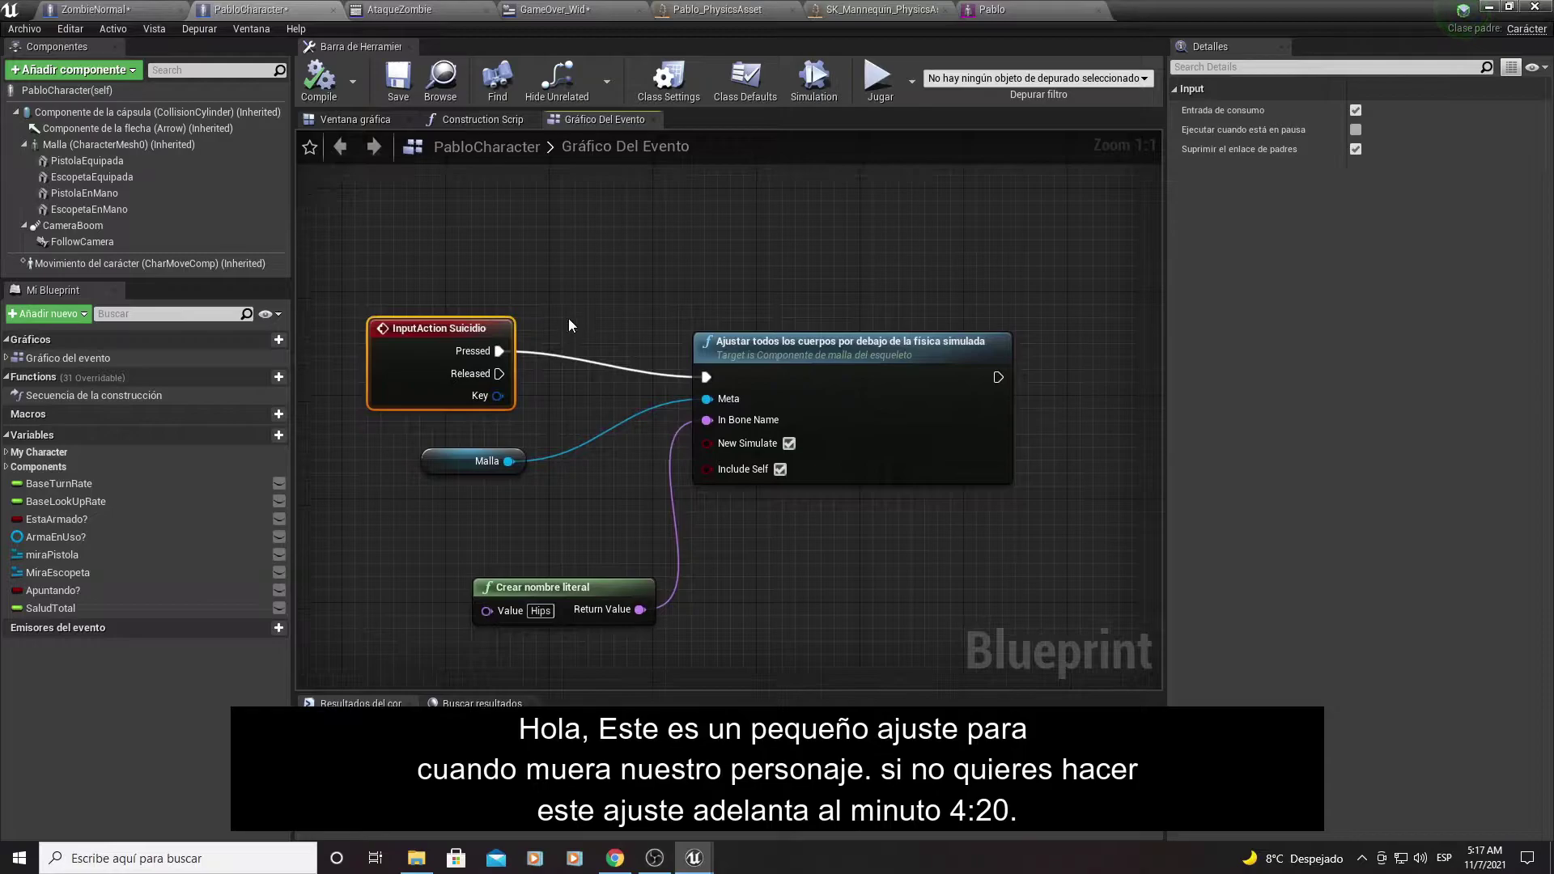
click(55, 147)
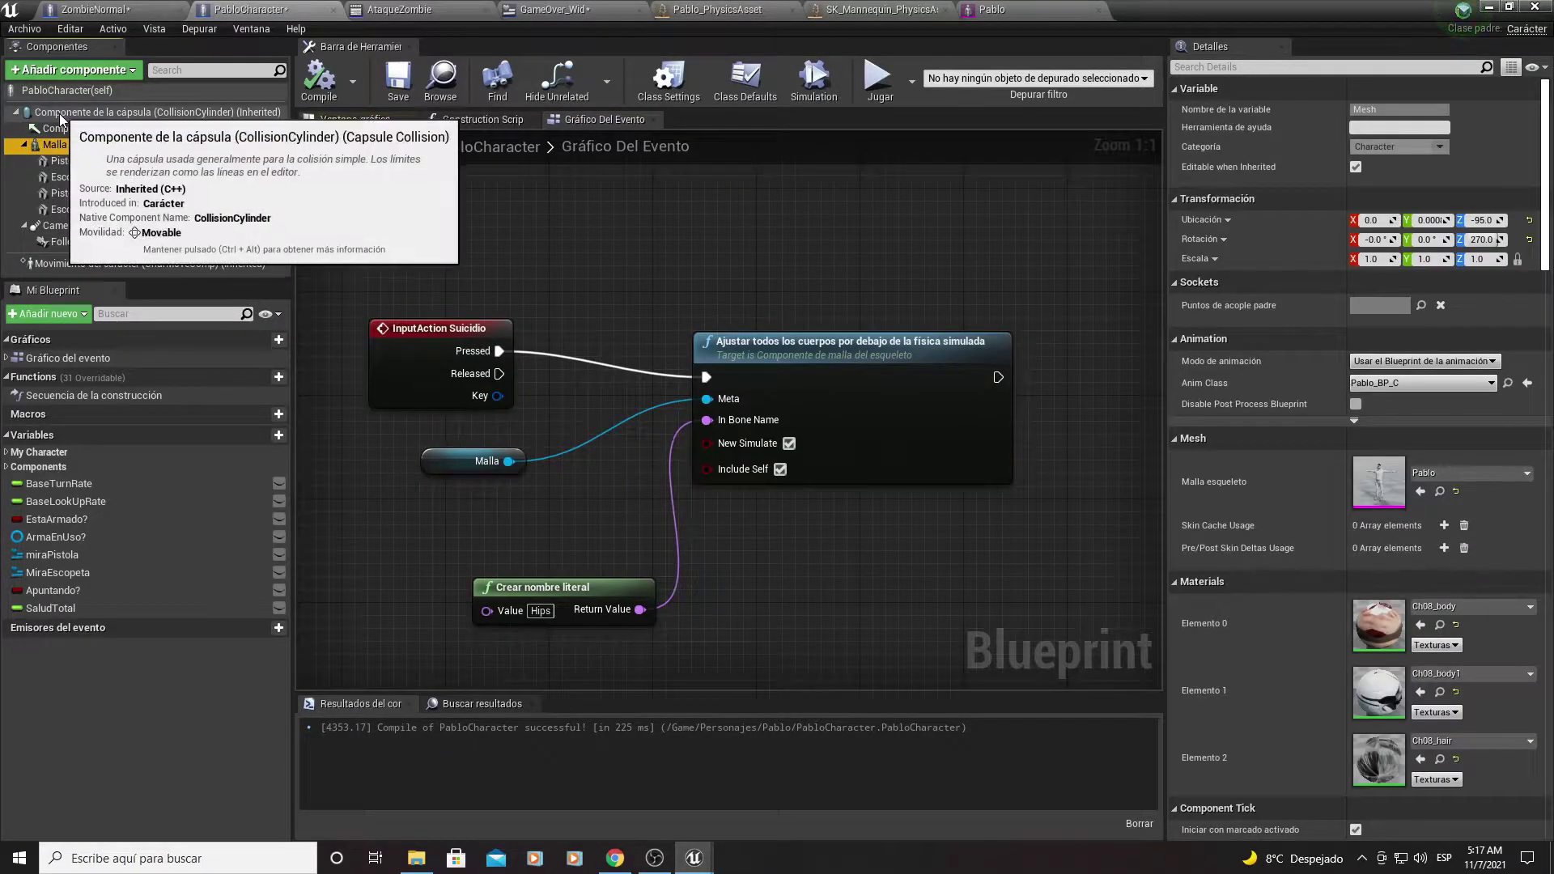
scroll(1311, 664, down, 4)
scroll(1321, 684, down, 4)
scroll(1322, 696, down, 4)
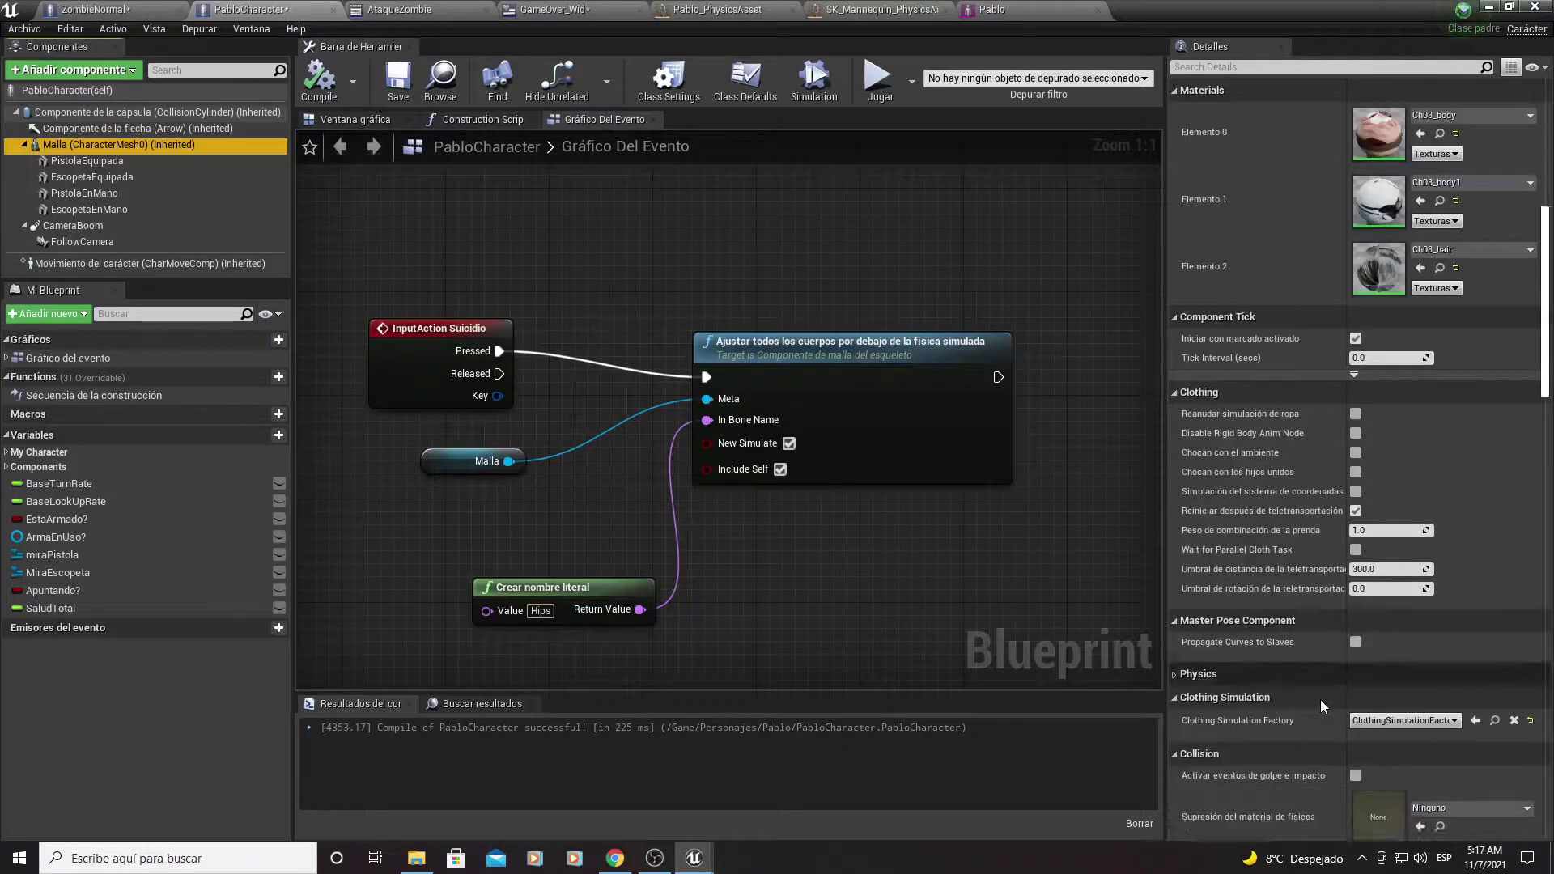
scroll(1319, 701, down, 4)
scroll(1319, 703, down, 3)
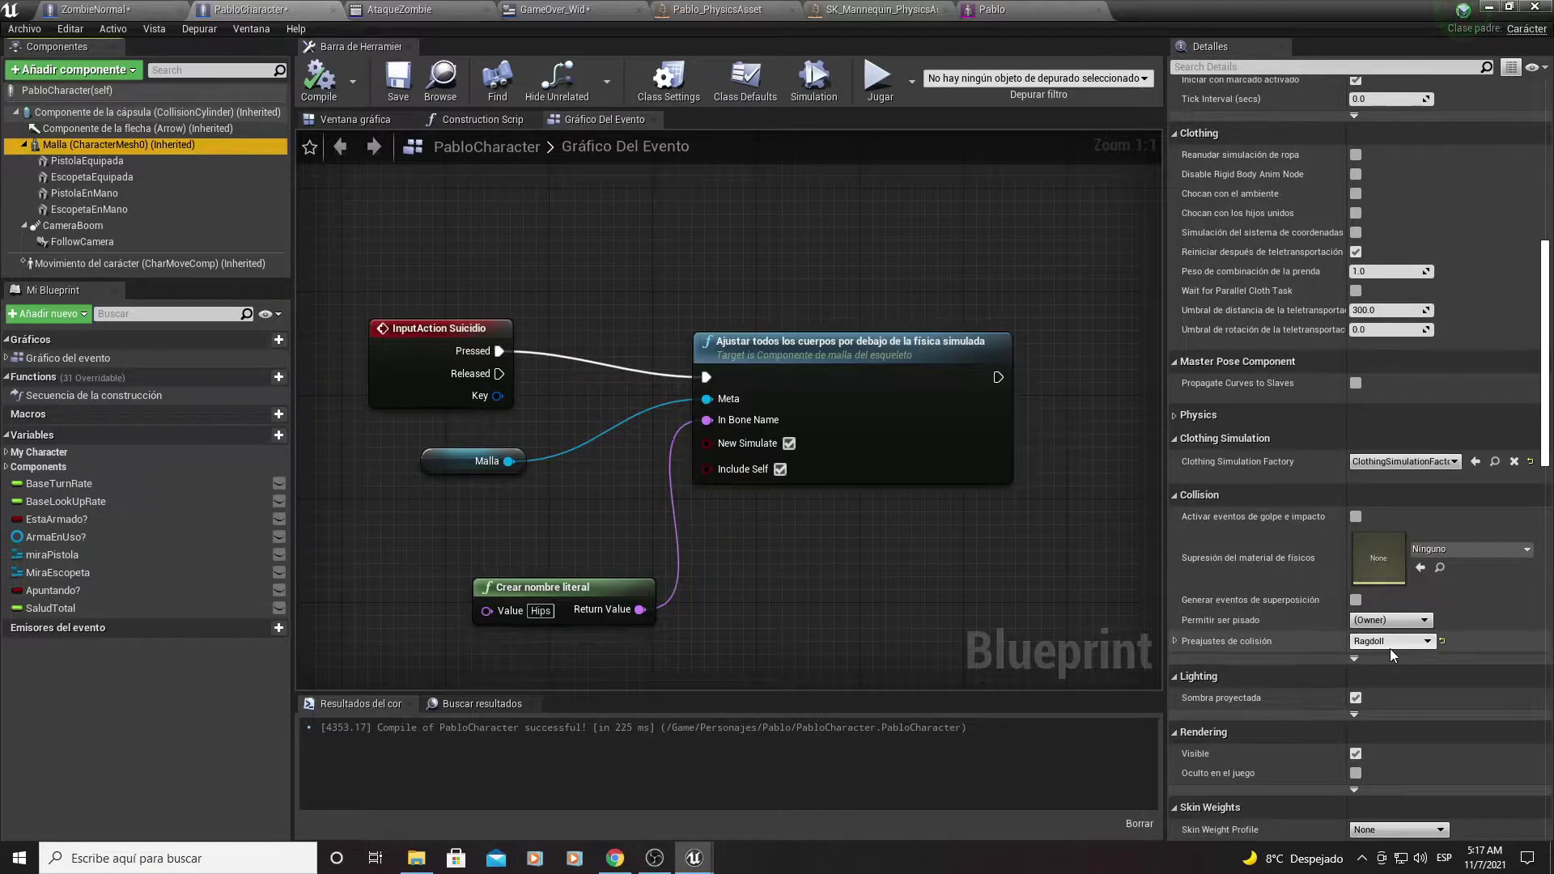
click(153, 112)
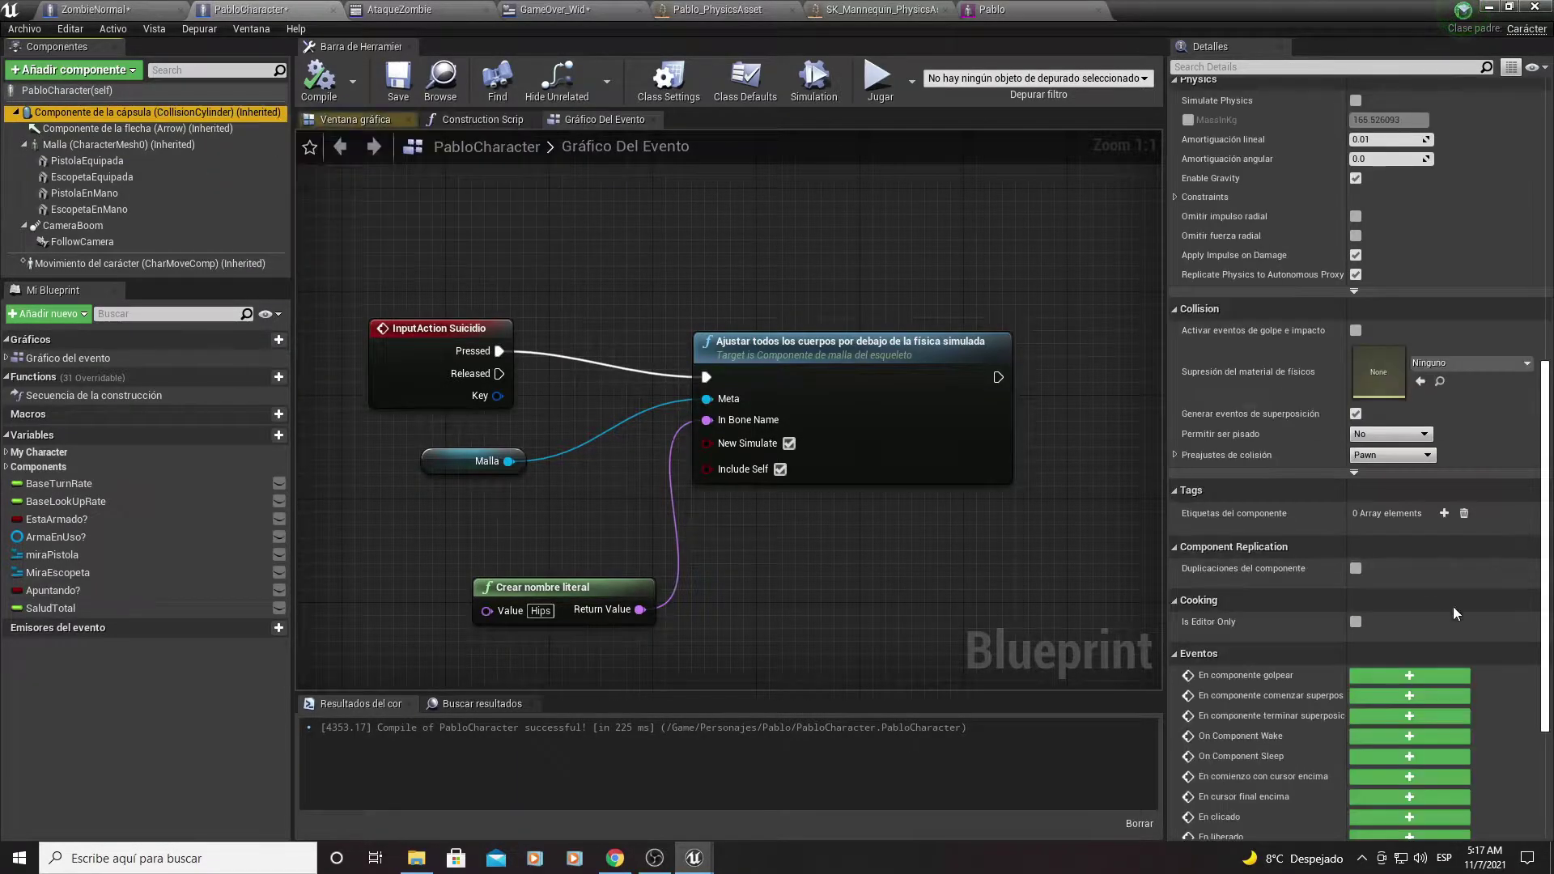
scroll(1412, 547, down, 2)
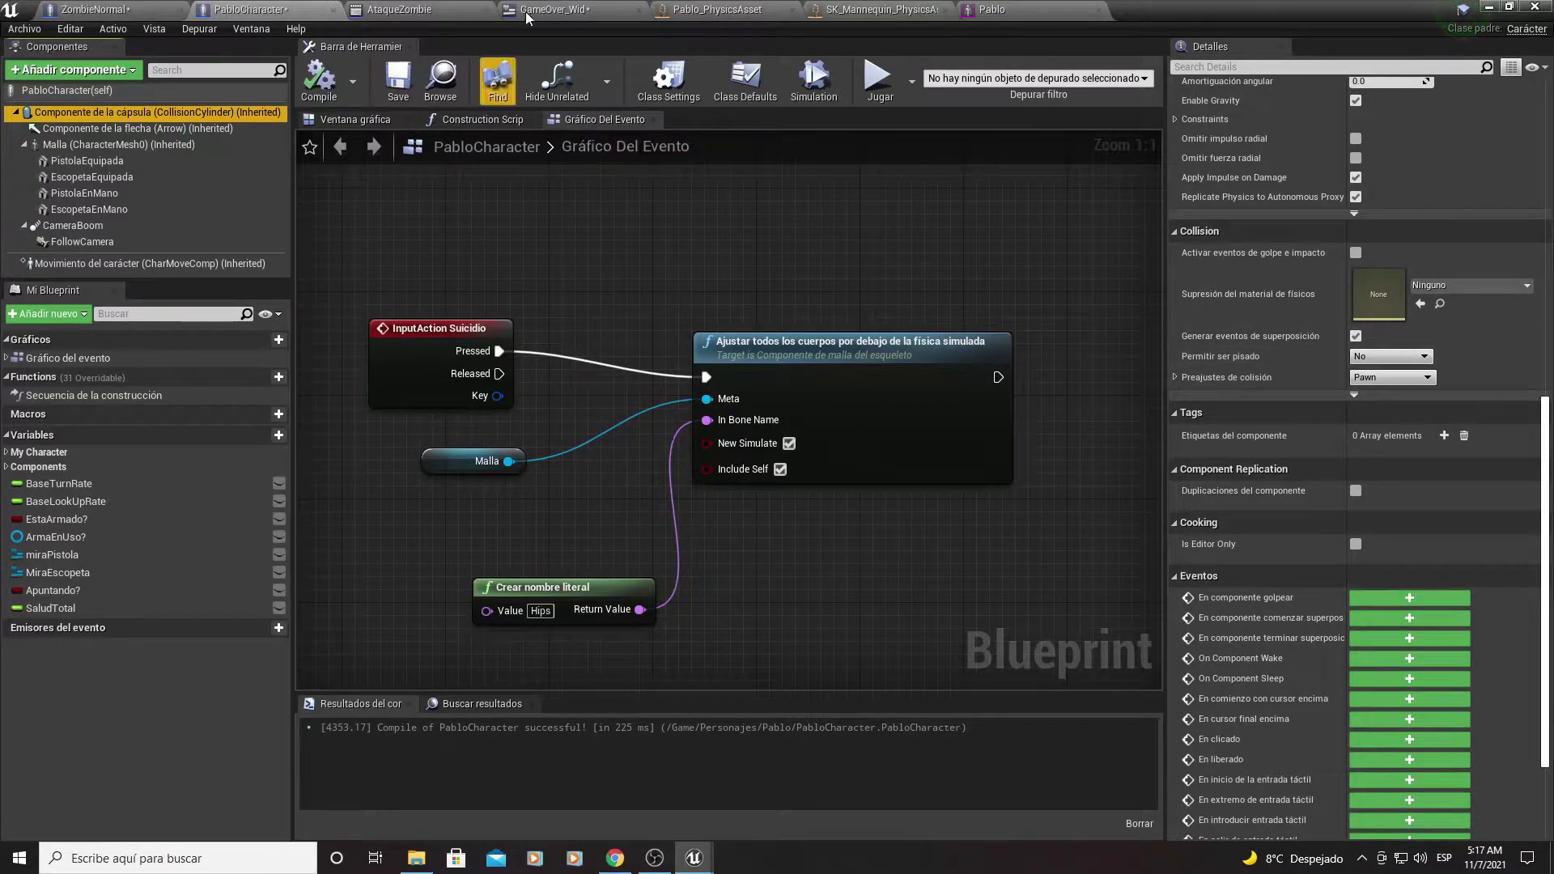
Step: Switch between the ZombieNormal and PabloCharacter tabs to compare their graphs
click(136, 9)
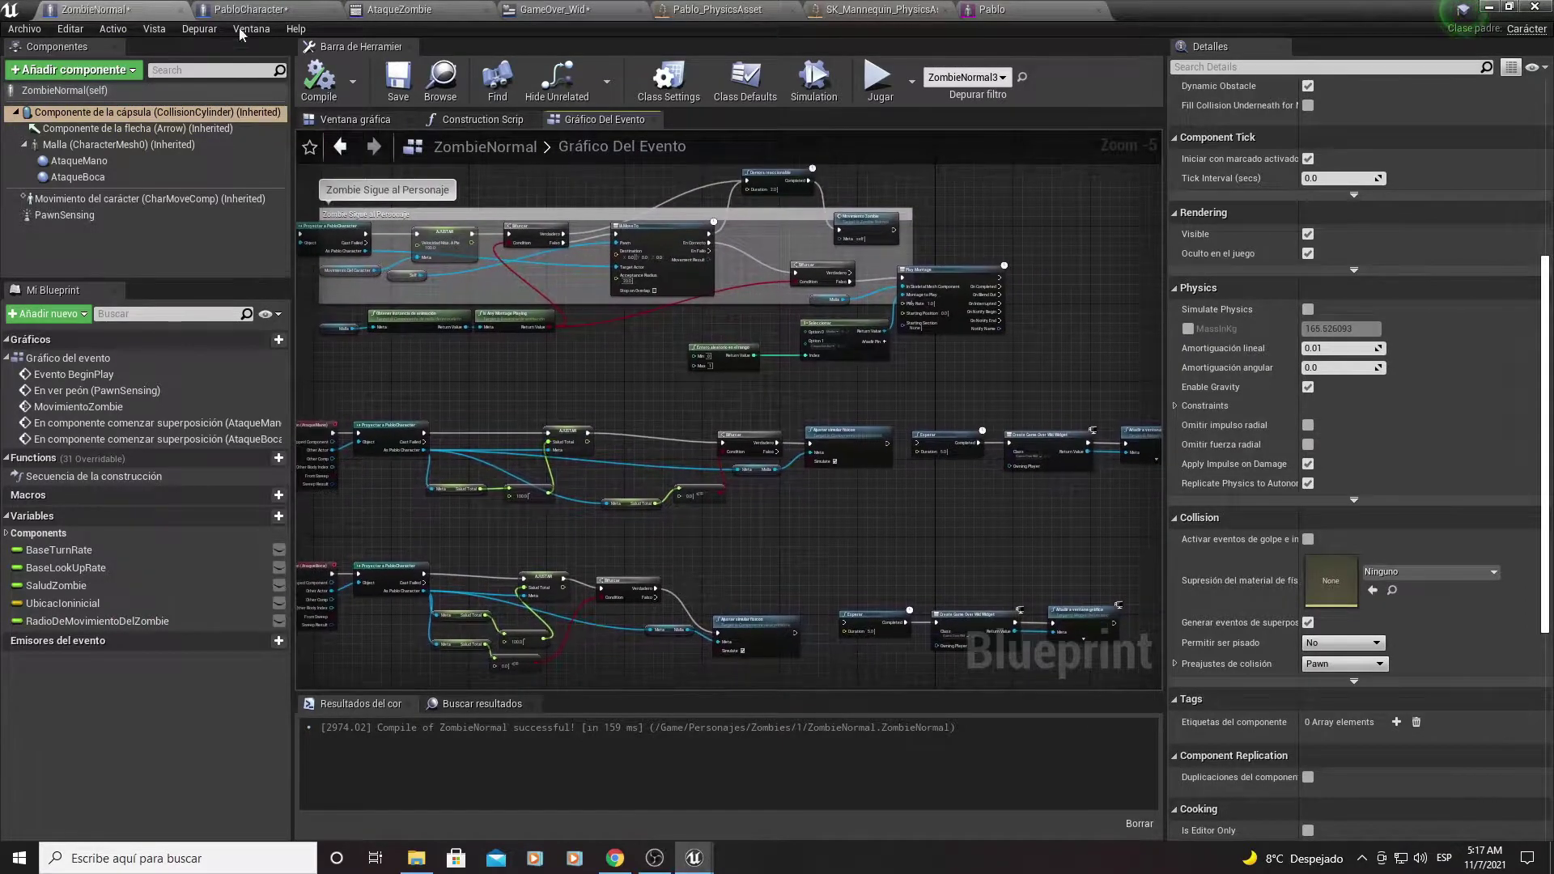
click(277, 9)
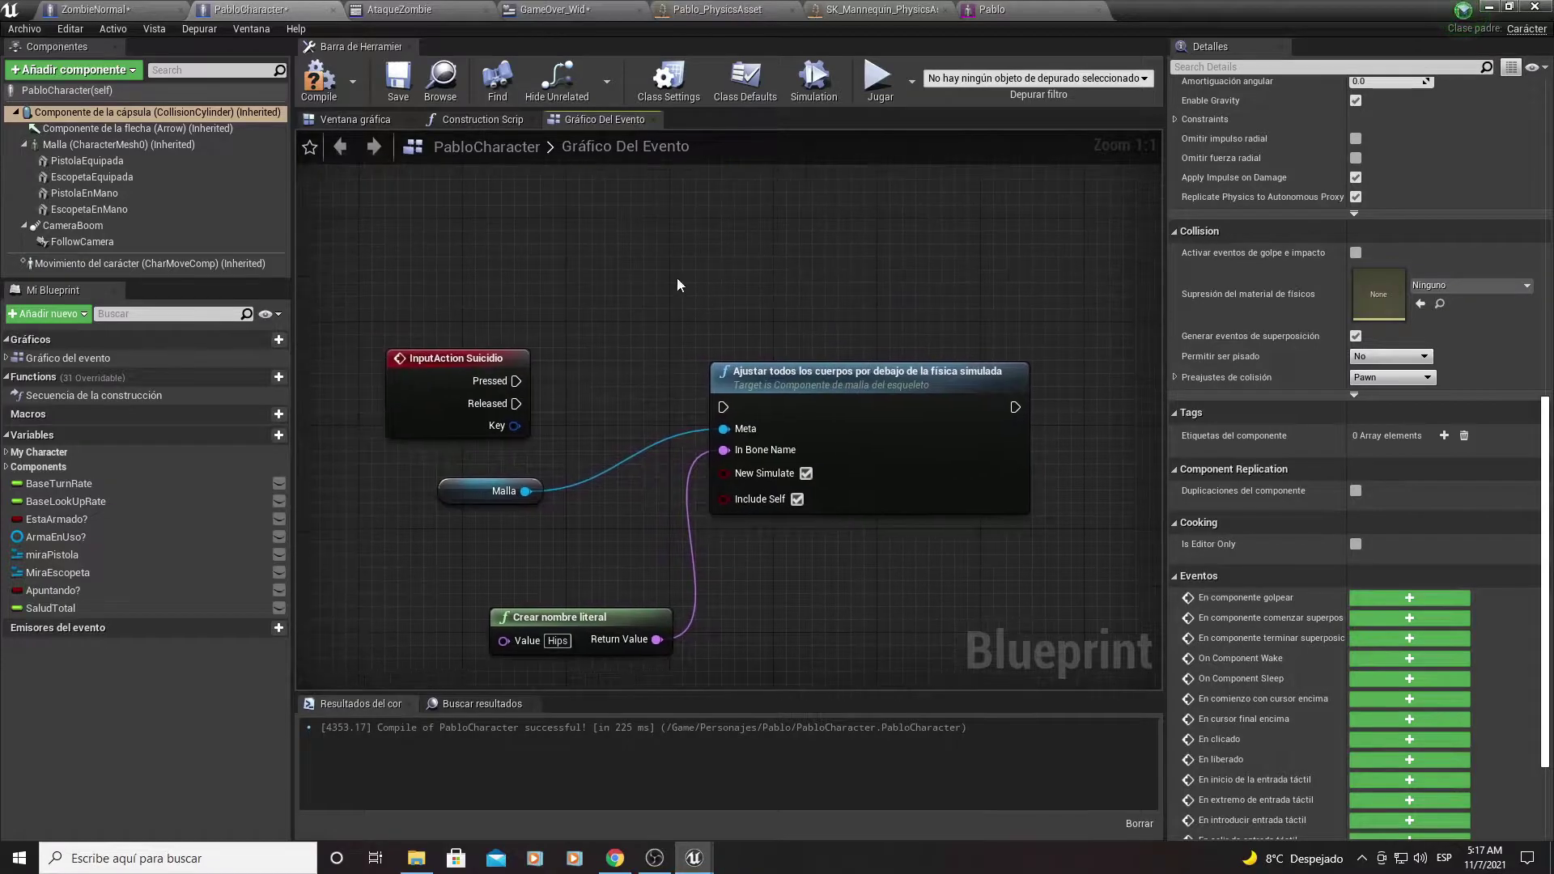
click(136, 9)
scroll(789, 538, up, 3)
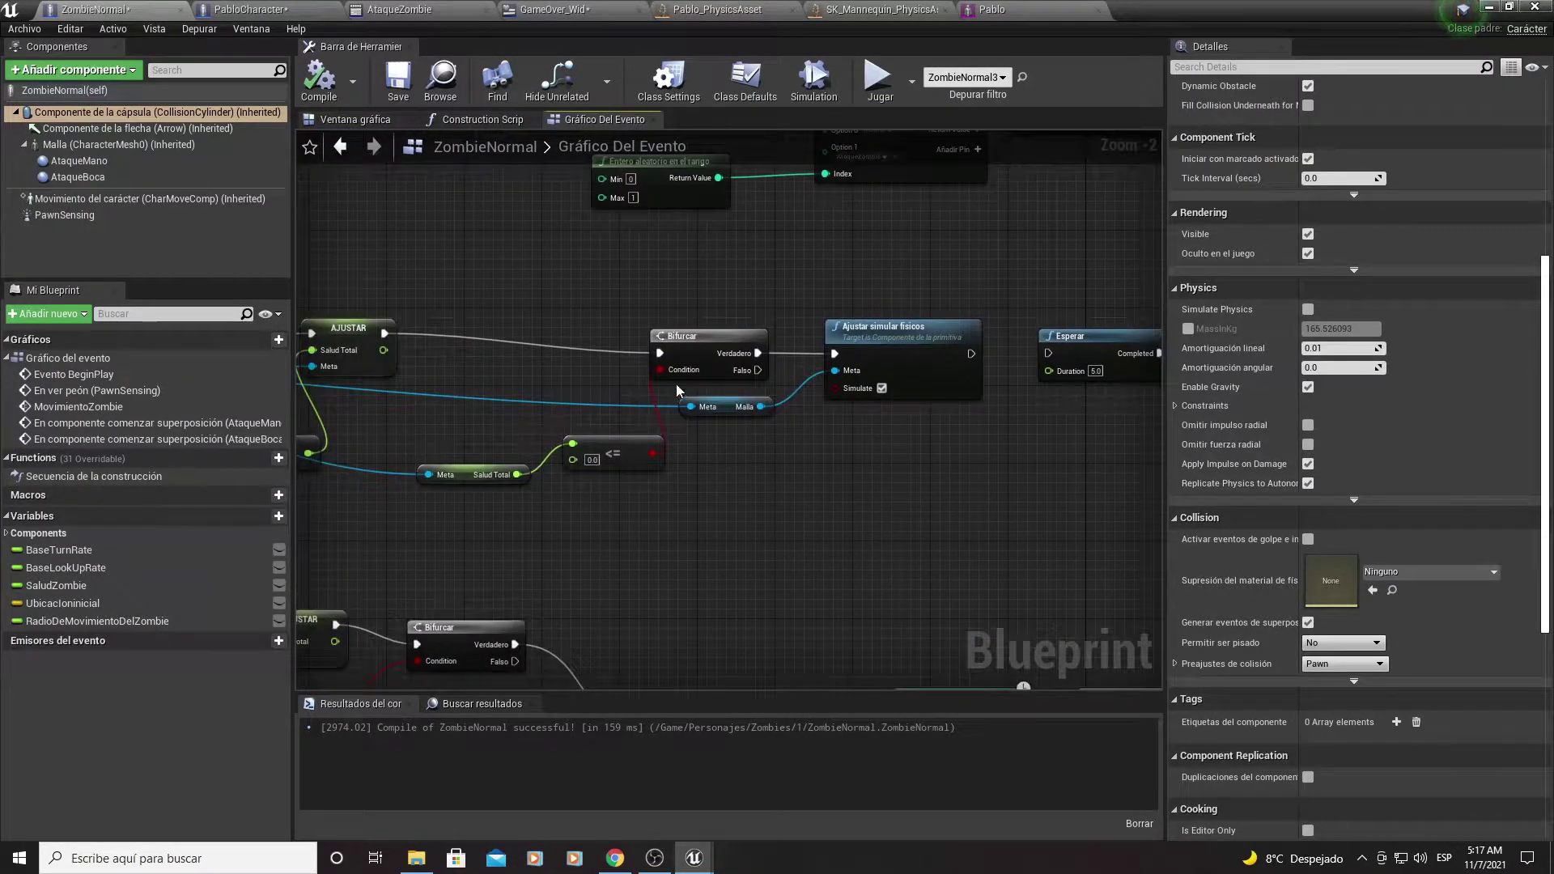
Step: Pan along ZombieNormal's death logic to the Bifurcar, <= and Game Over nodes
right_drag(886, 524, 962, 555)
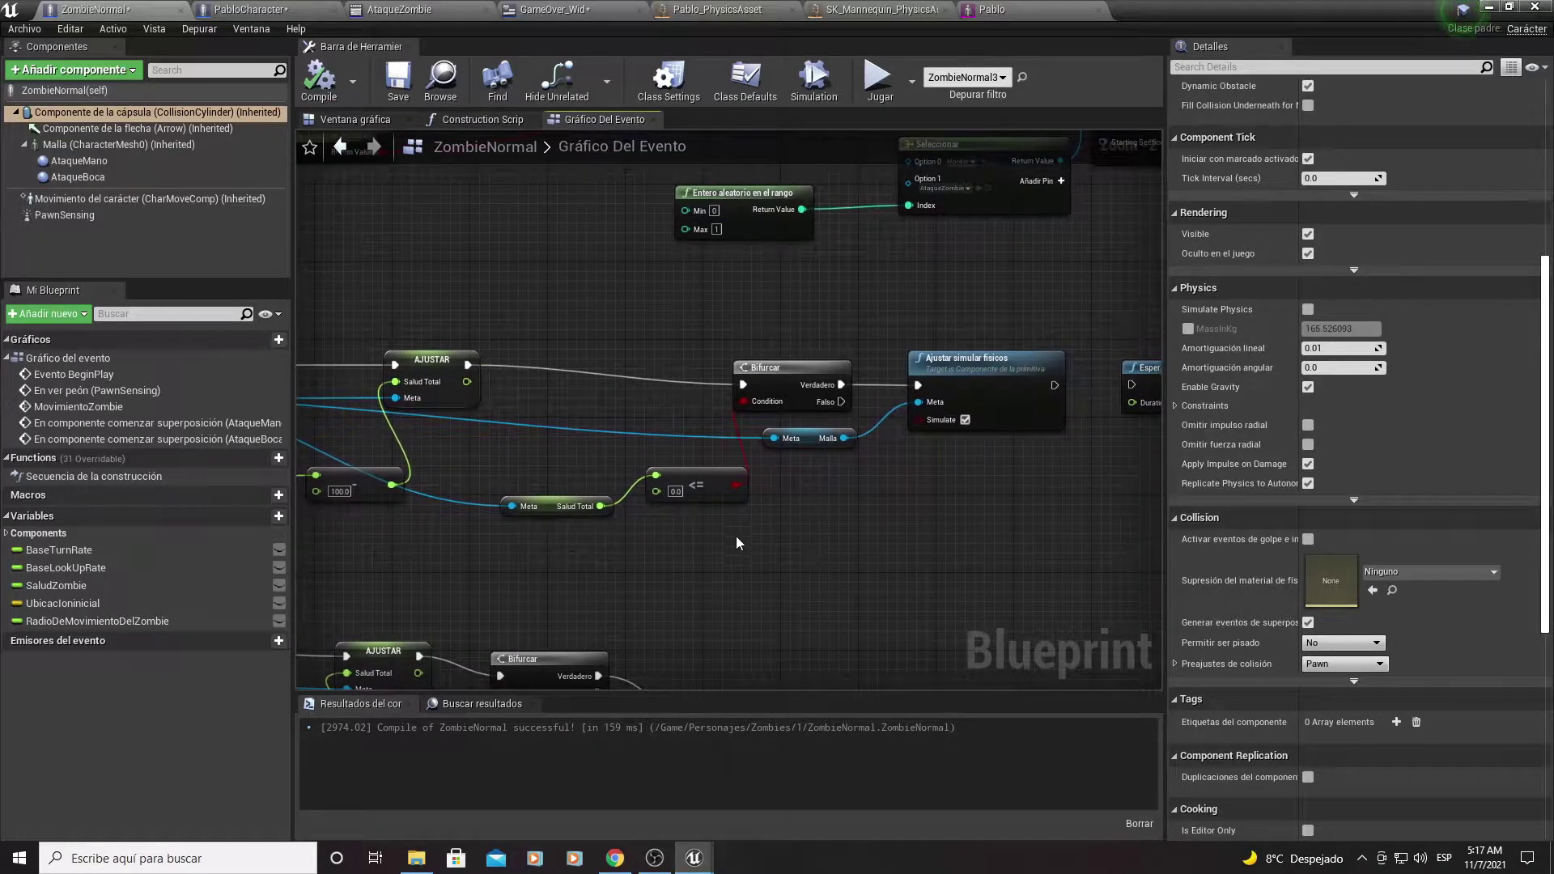
right_drag(769, 530, 999, 519)
drag(746, 531, 938, 460)
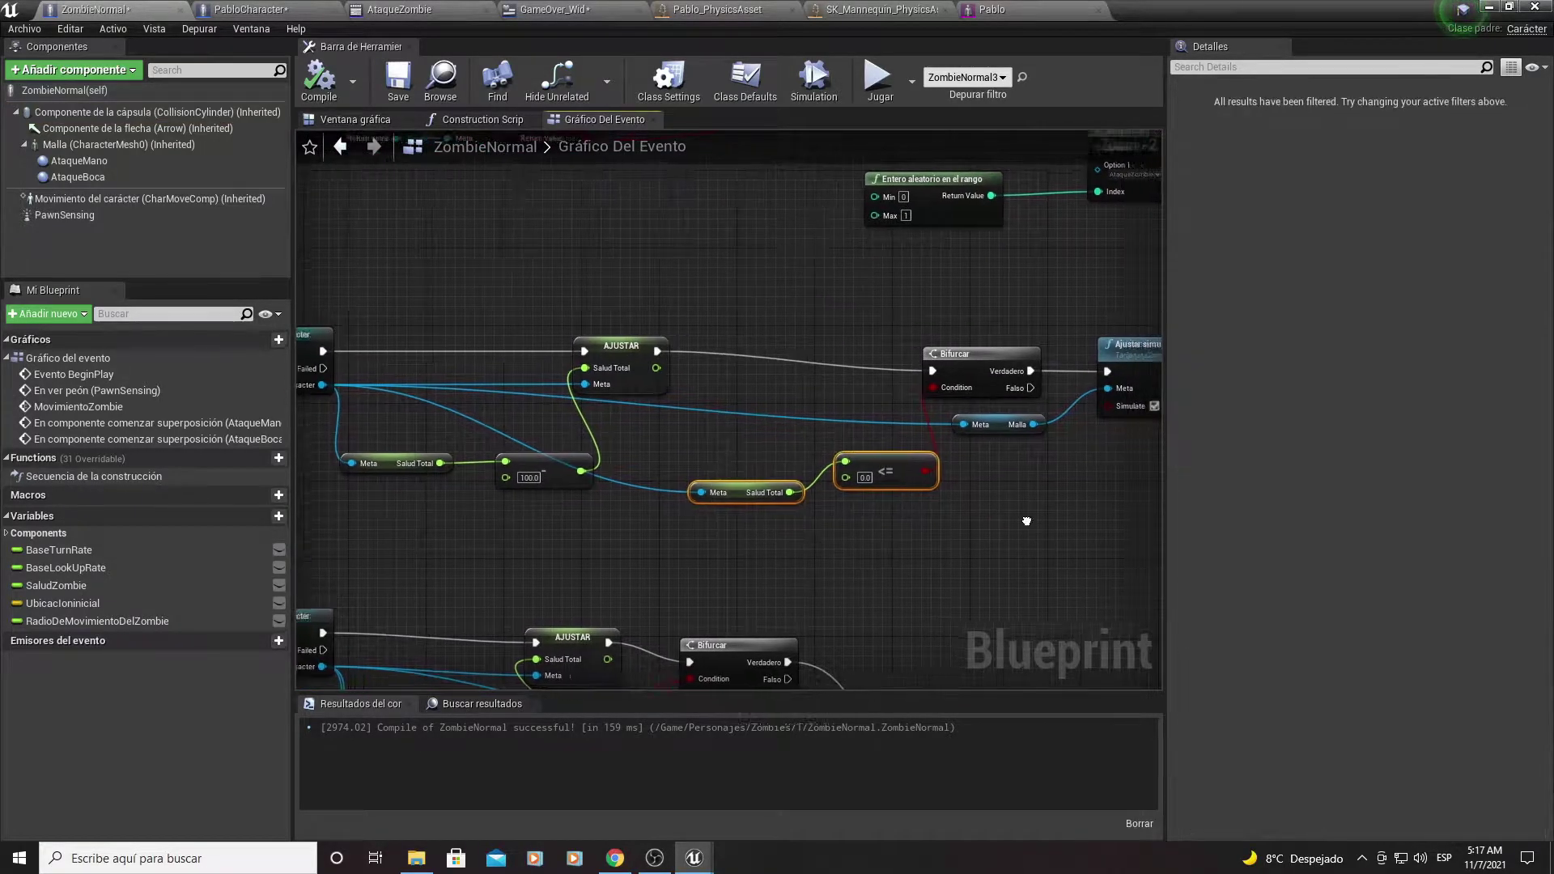
right_drag(937, 469, 688, 506)
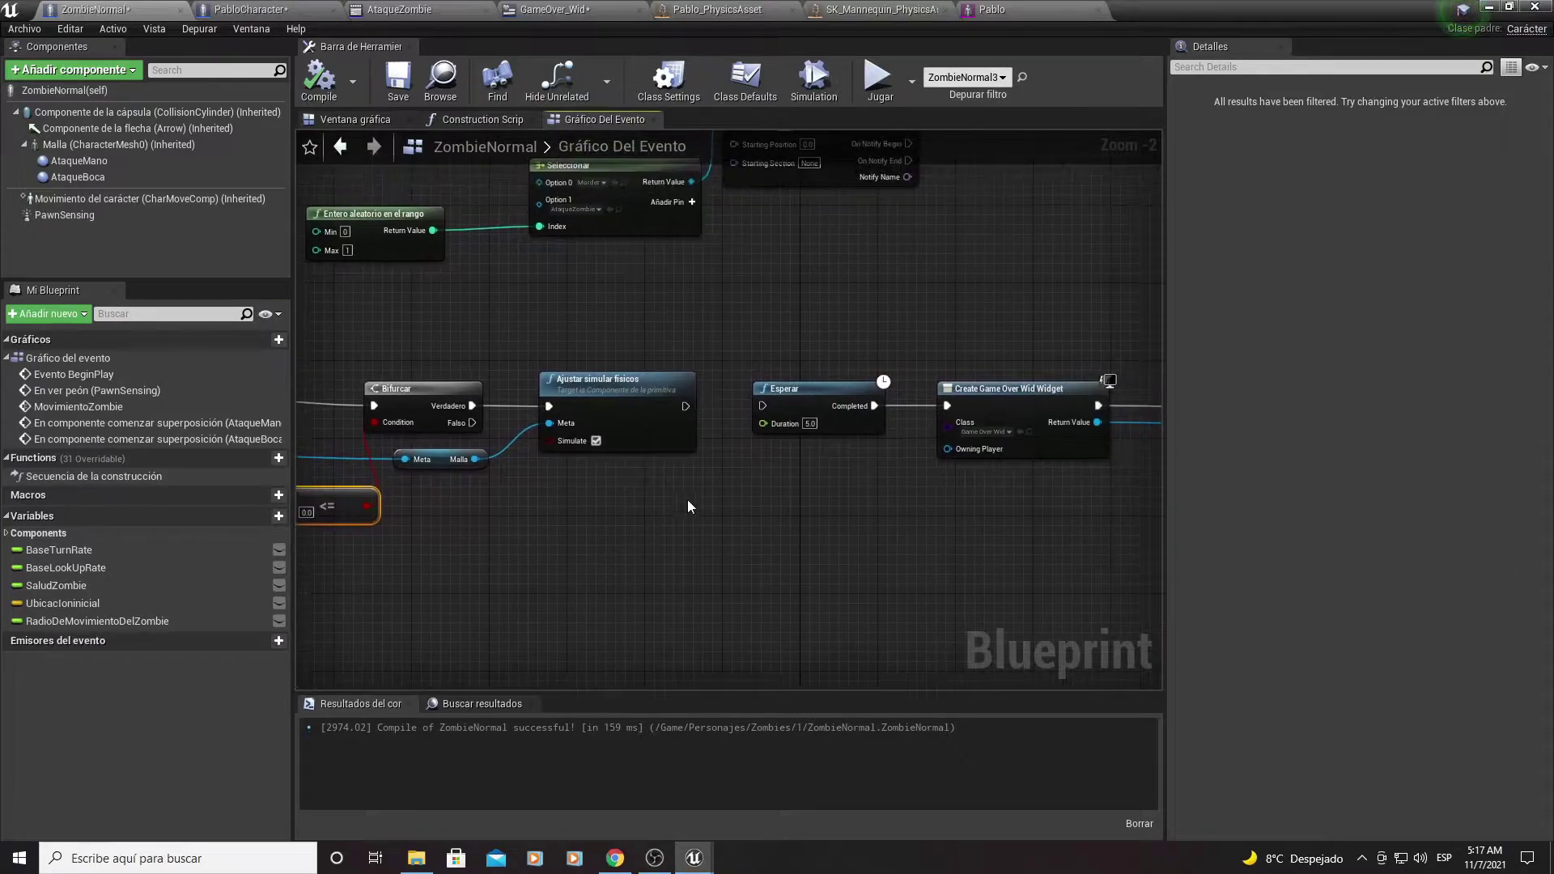
right_drag(798, 489, 705, 498)
scroll(583, 518, up, 2)
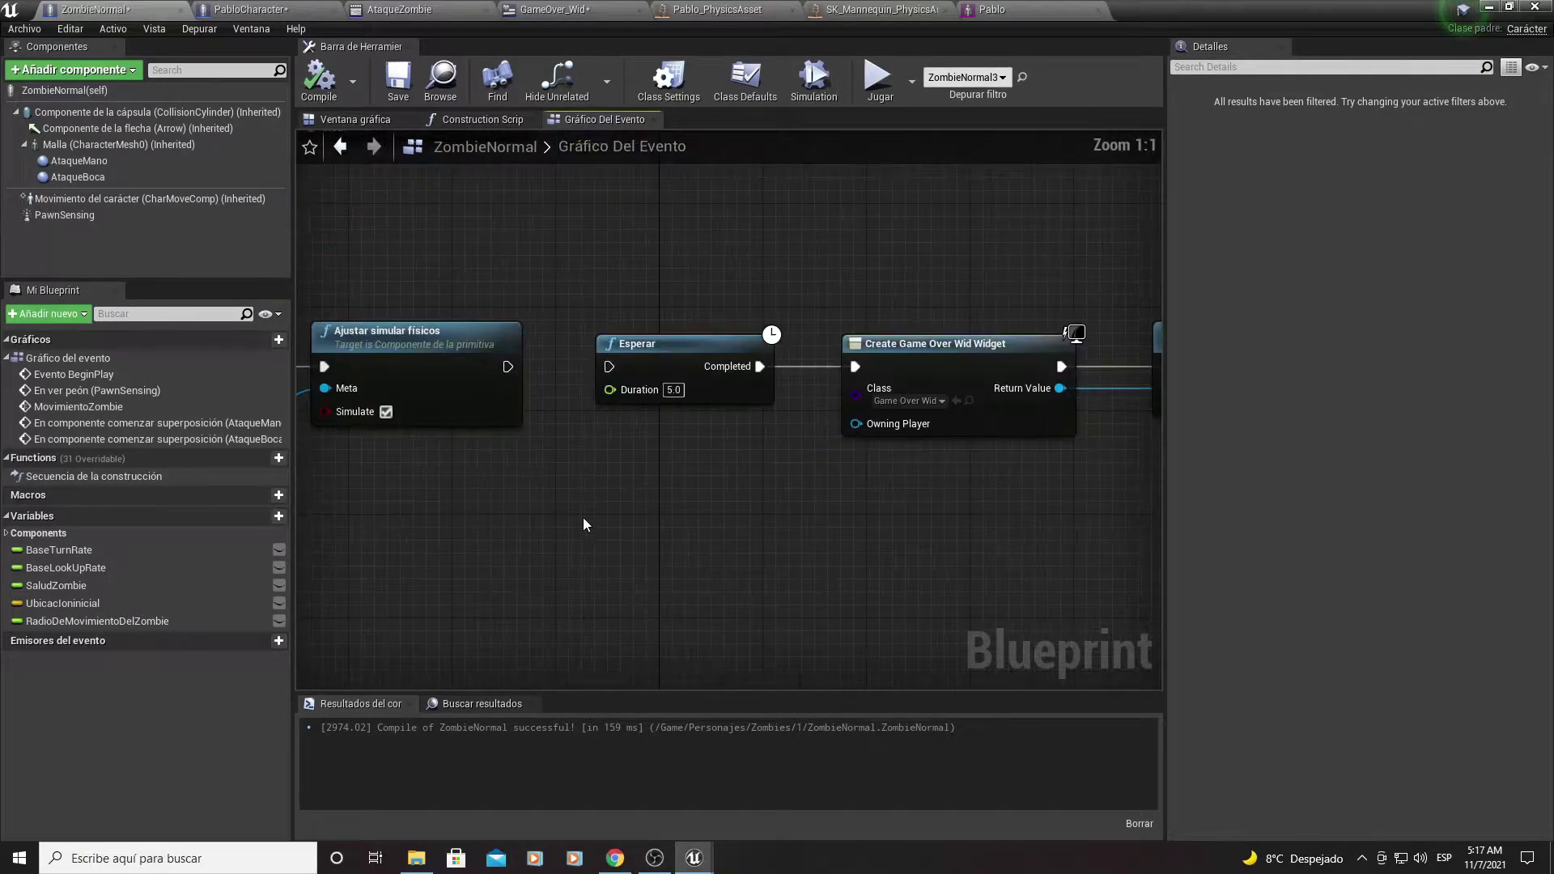
right_drag(583, 517, 1049, 576)
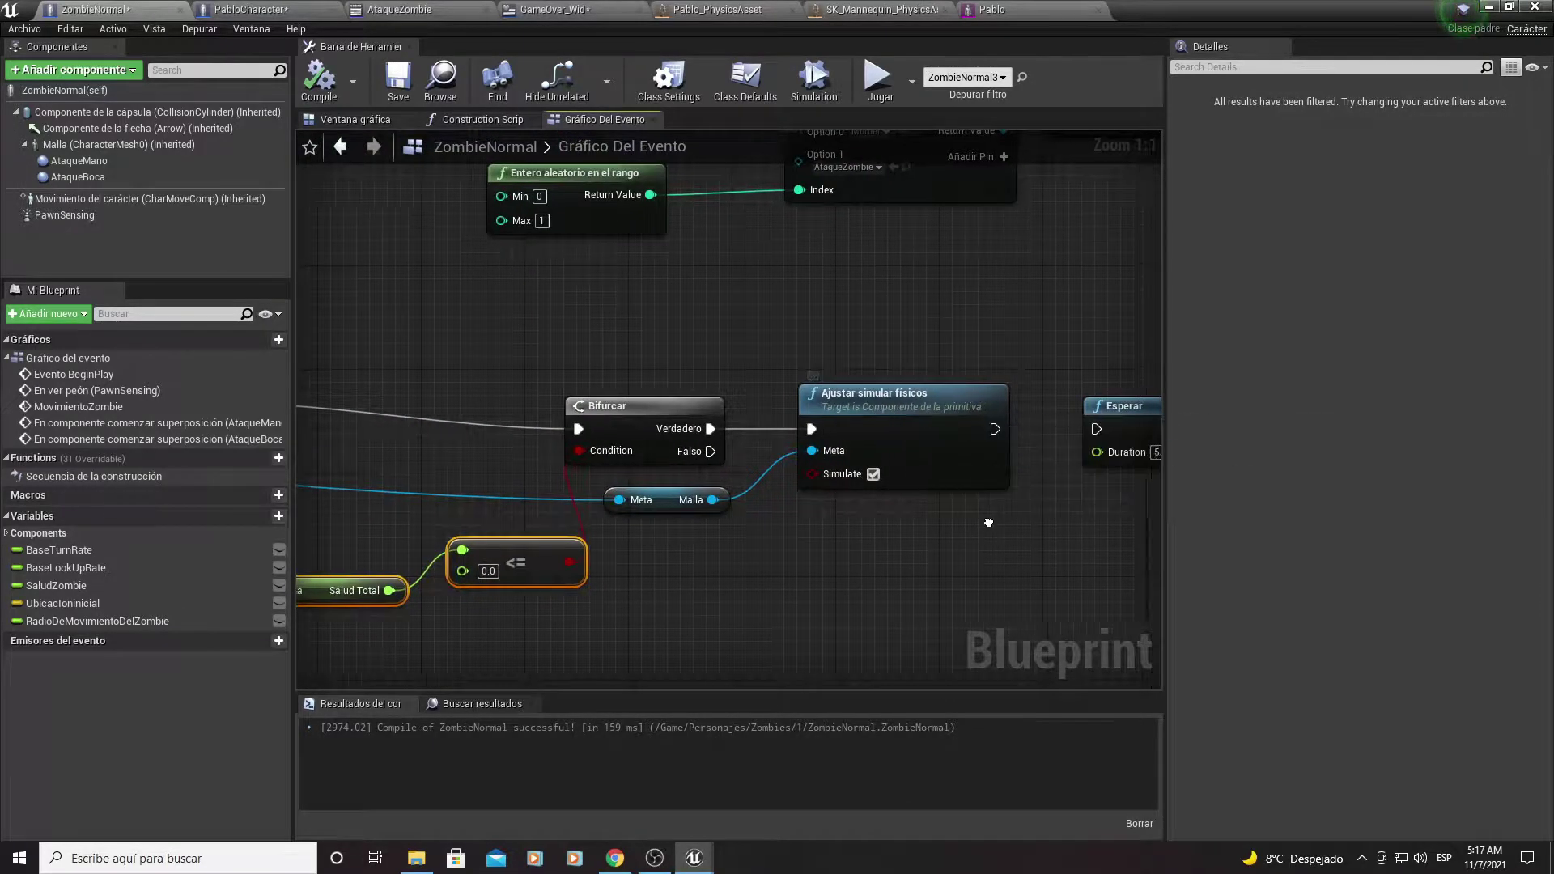
right_drag(969, 518, 880, 516)
Step: Give PabloCharacter's four weapon components, PistolaEquipada through EscopetaEnMano, the BlockAllDynamic collision preset
click(269, 8)
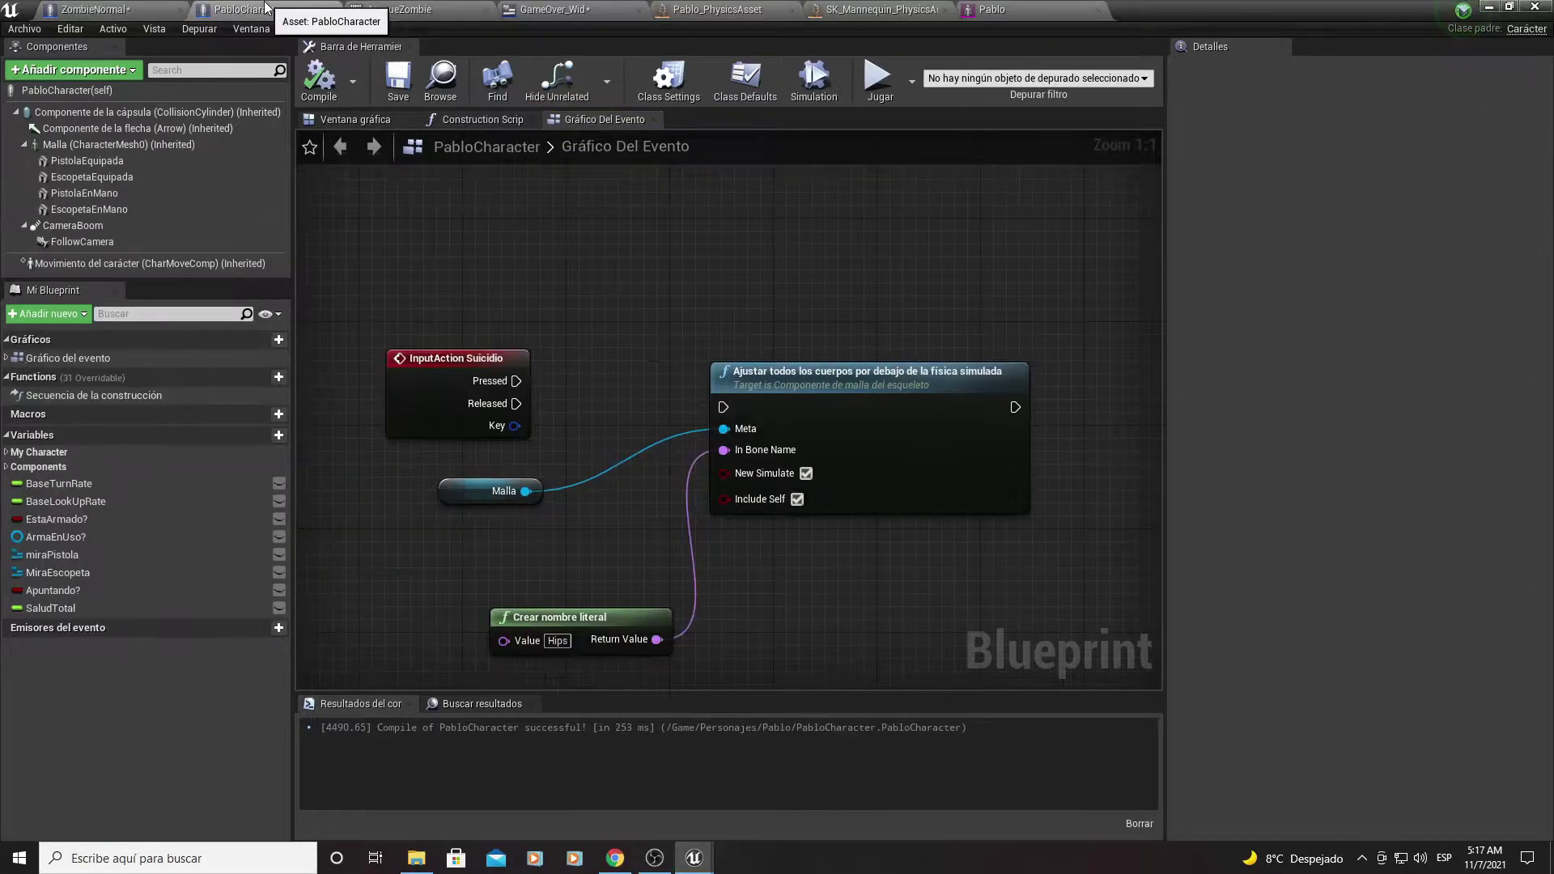
click(90, 161)
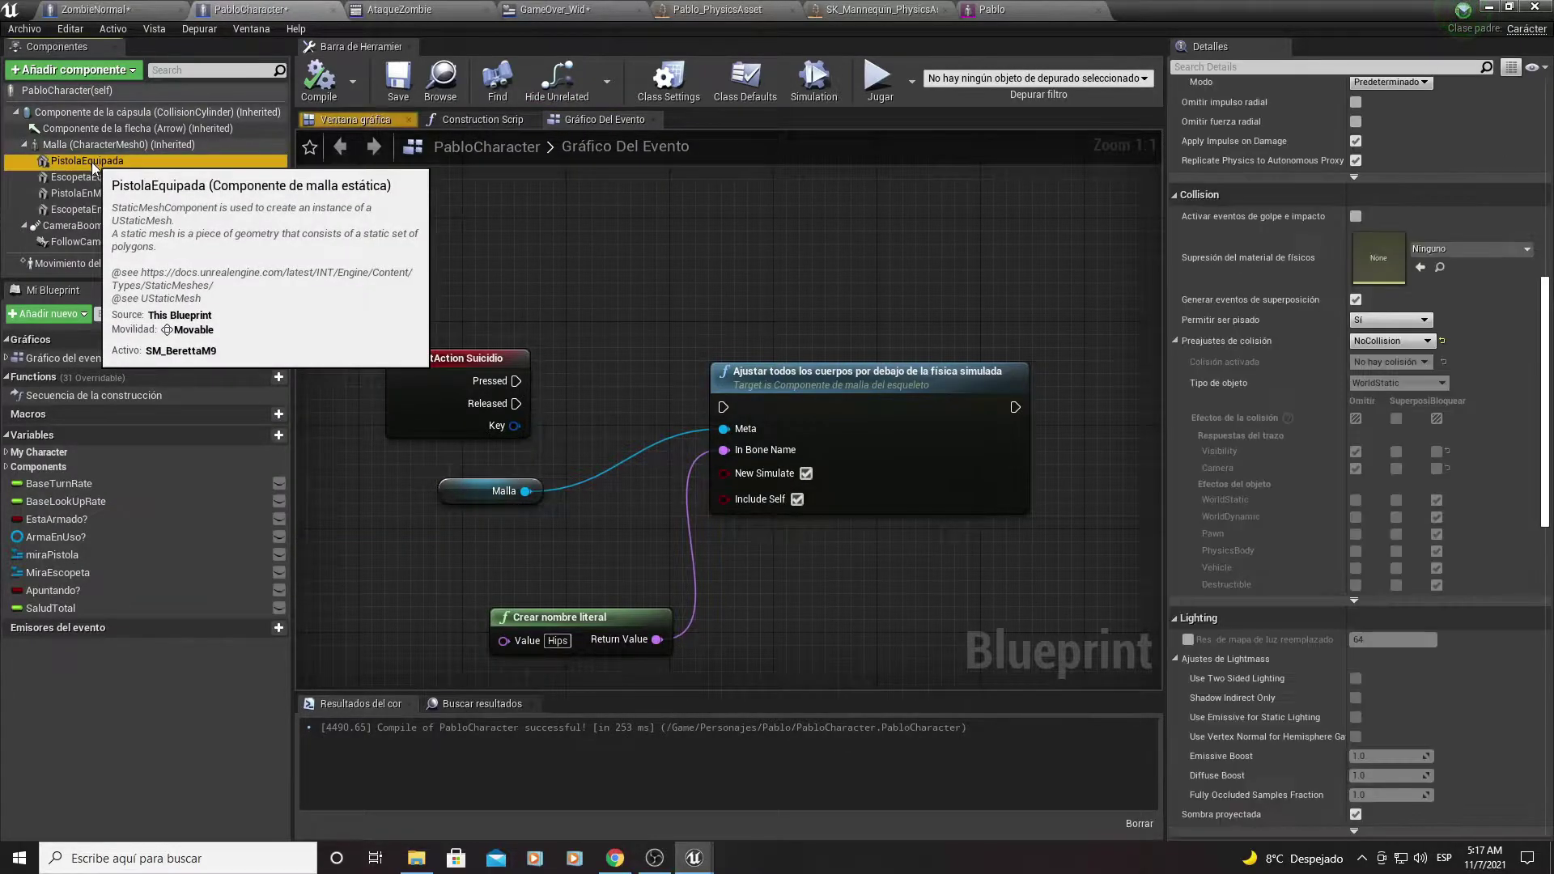
shift+click(90, 210)
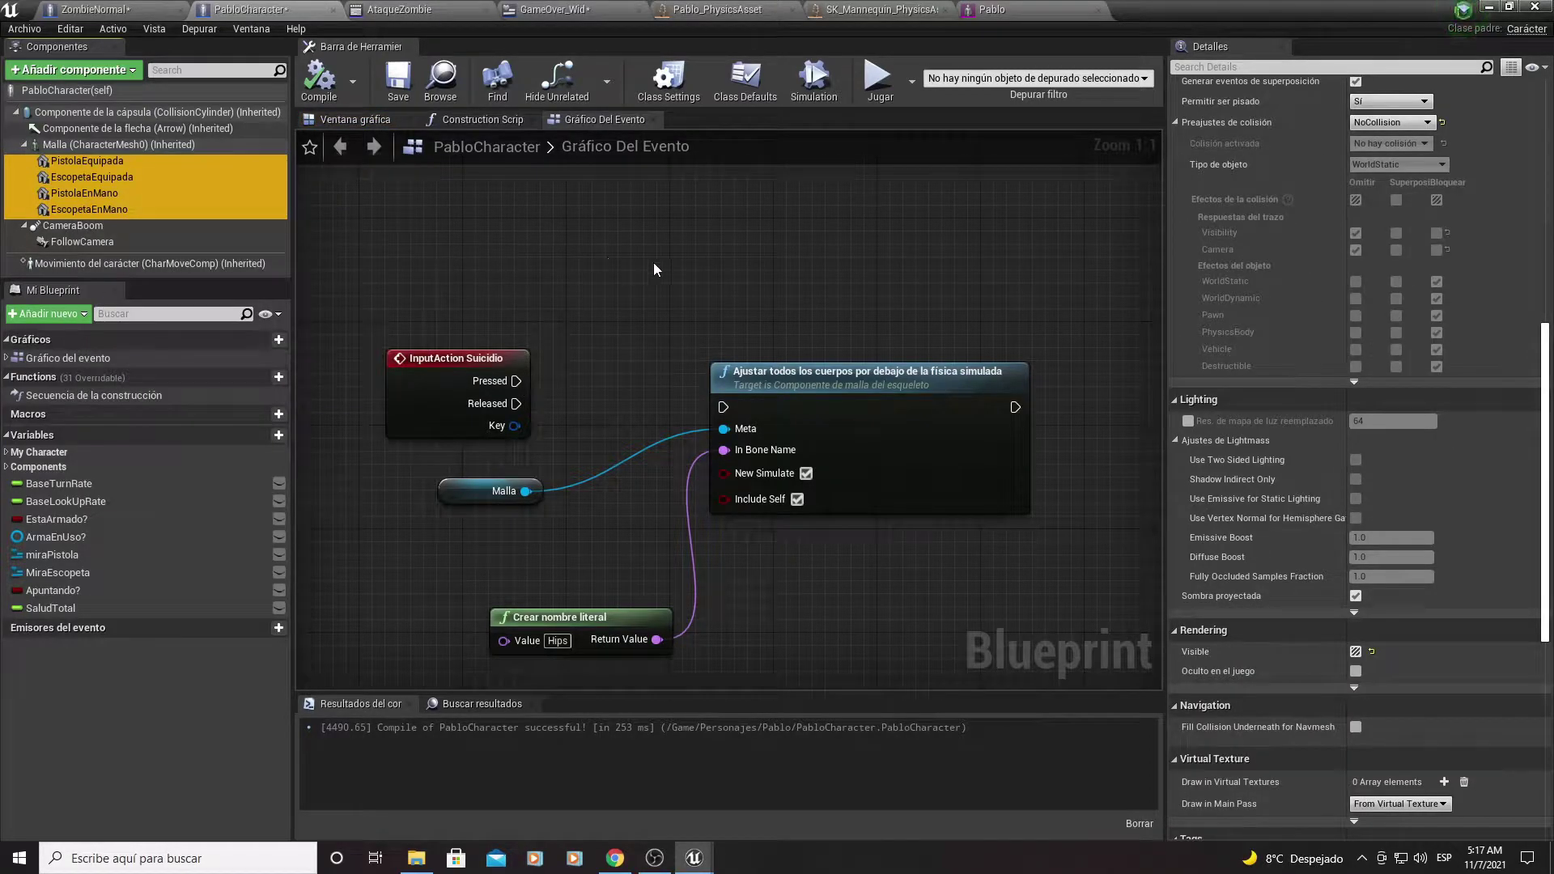
scroll(1295, 583, down, 3)
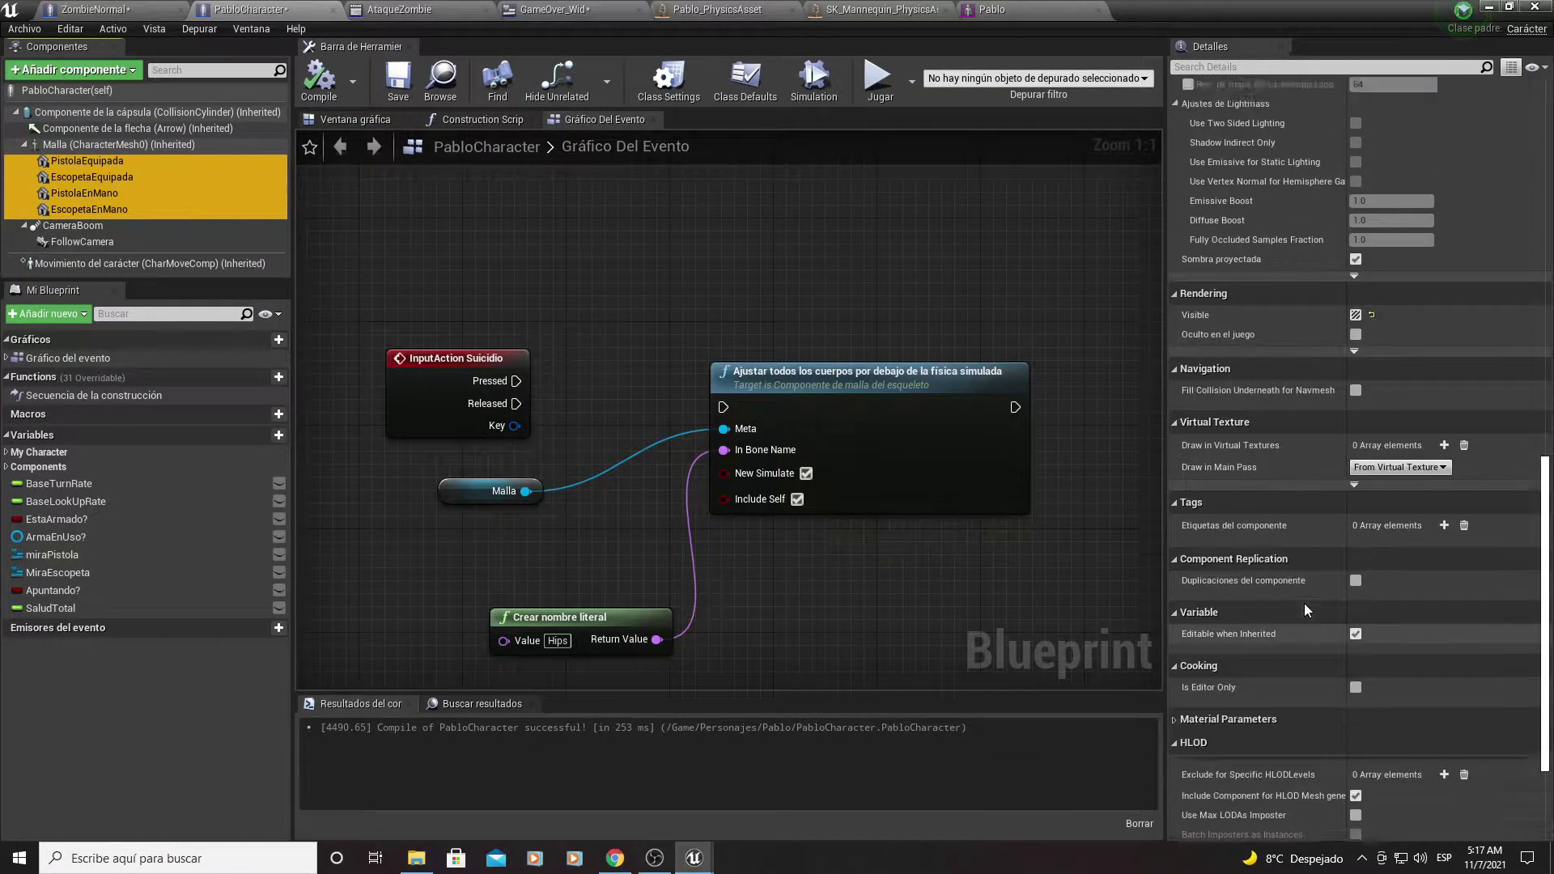
scroll(1304, 603, up, 3)
scroll(1334, 591, up, 3)
scroll(1344, 587, up, 2)
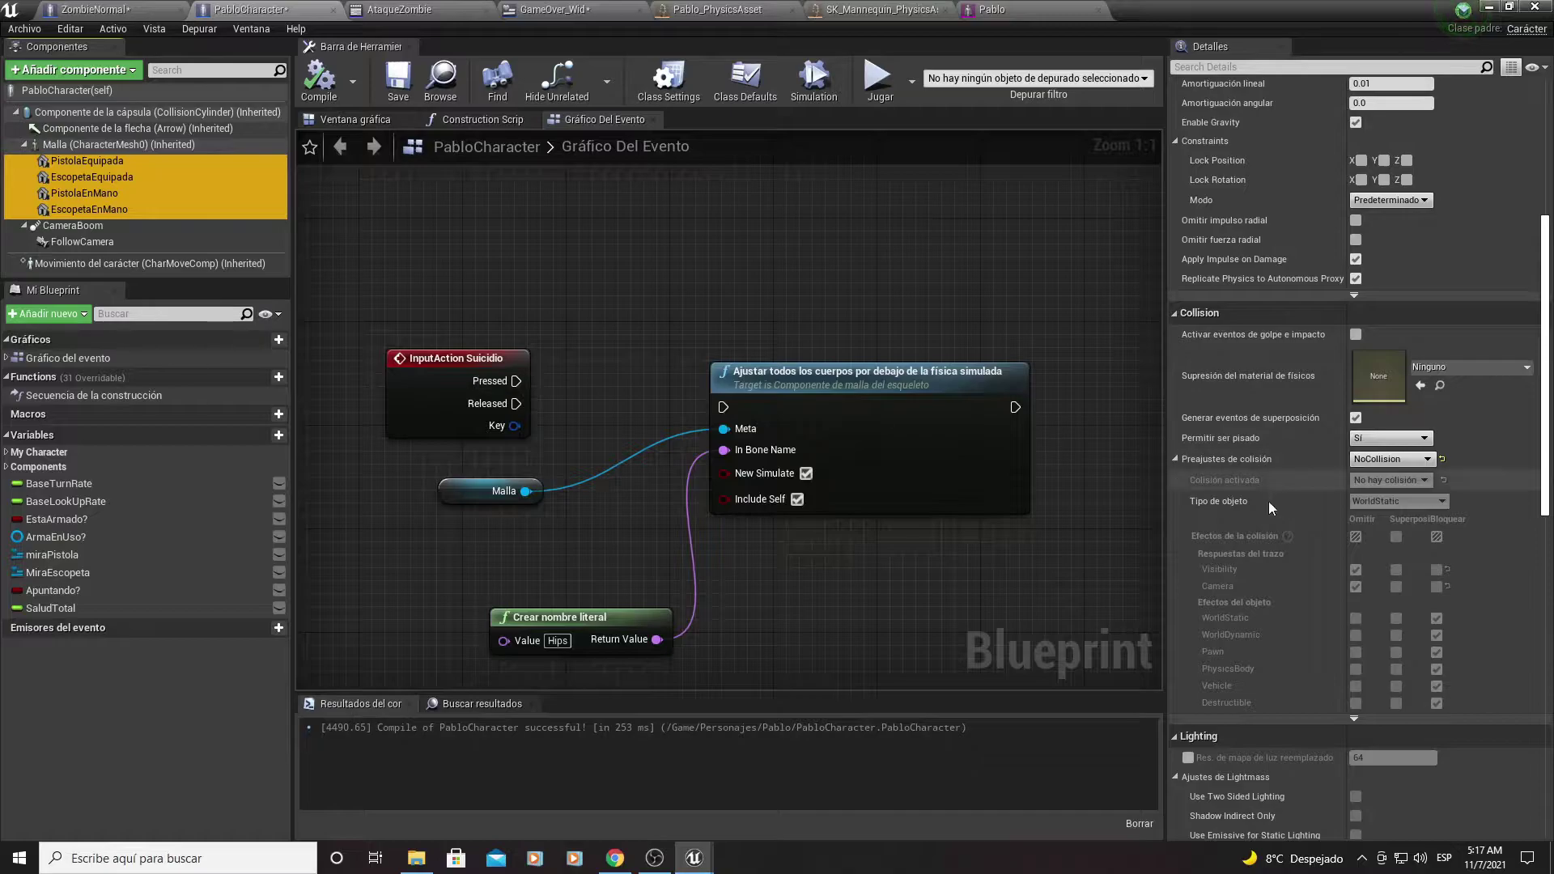
click(1380, 459)
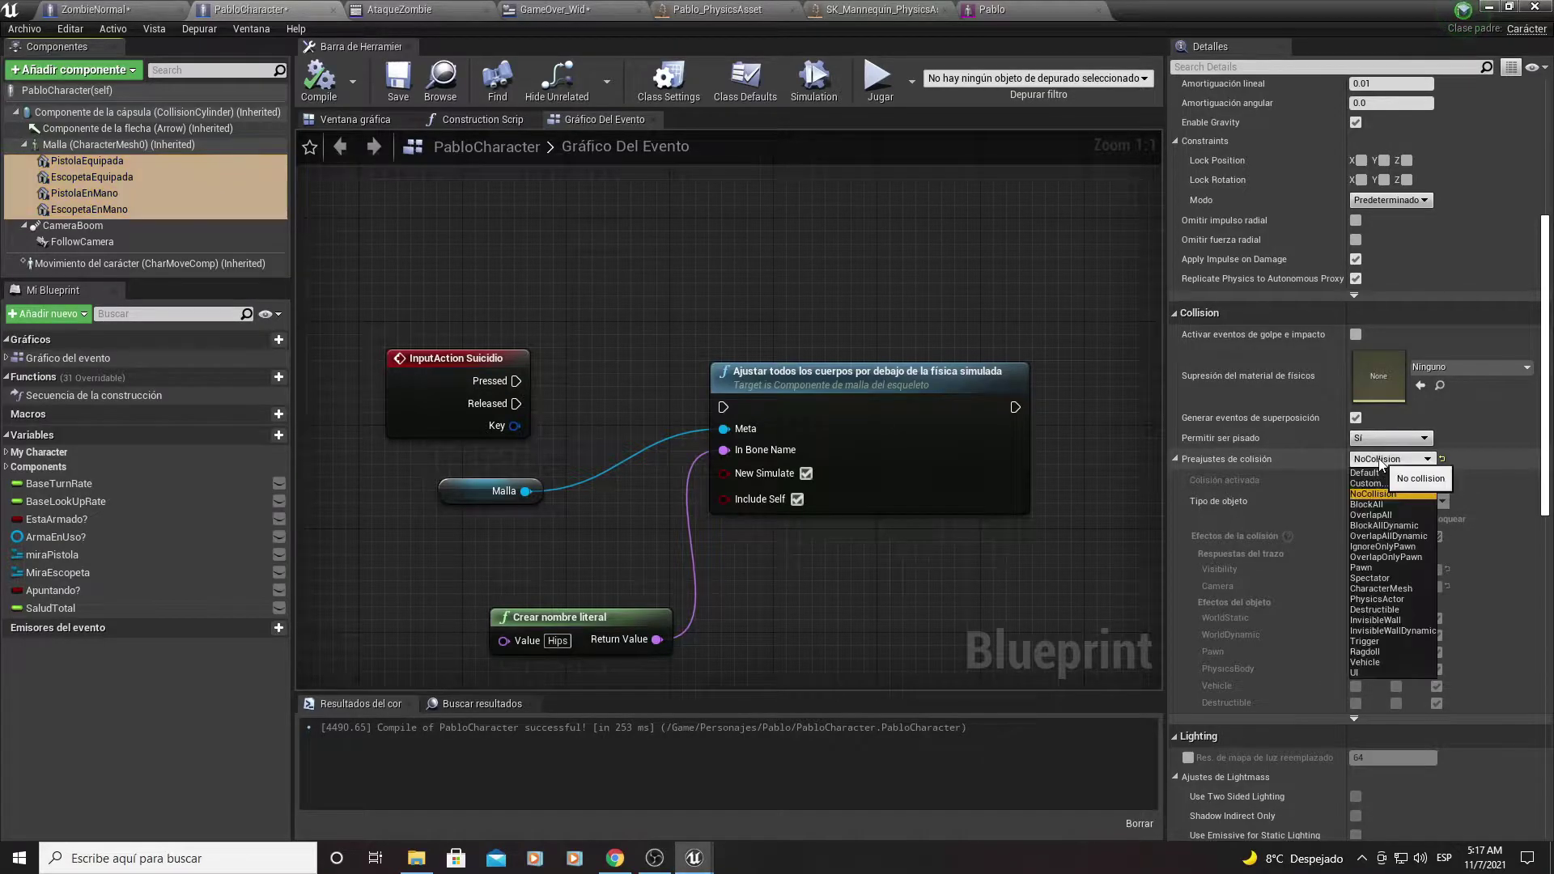
click(1379, 525)
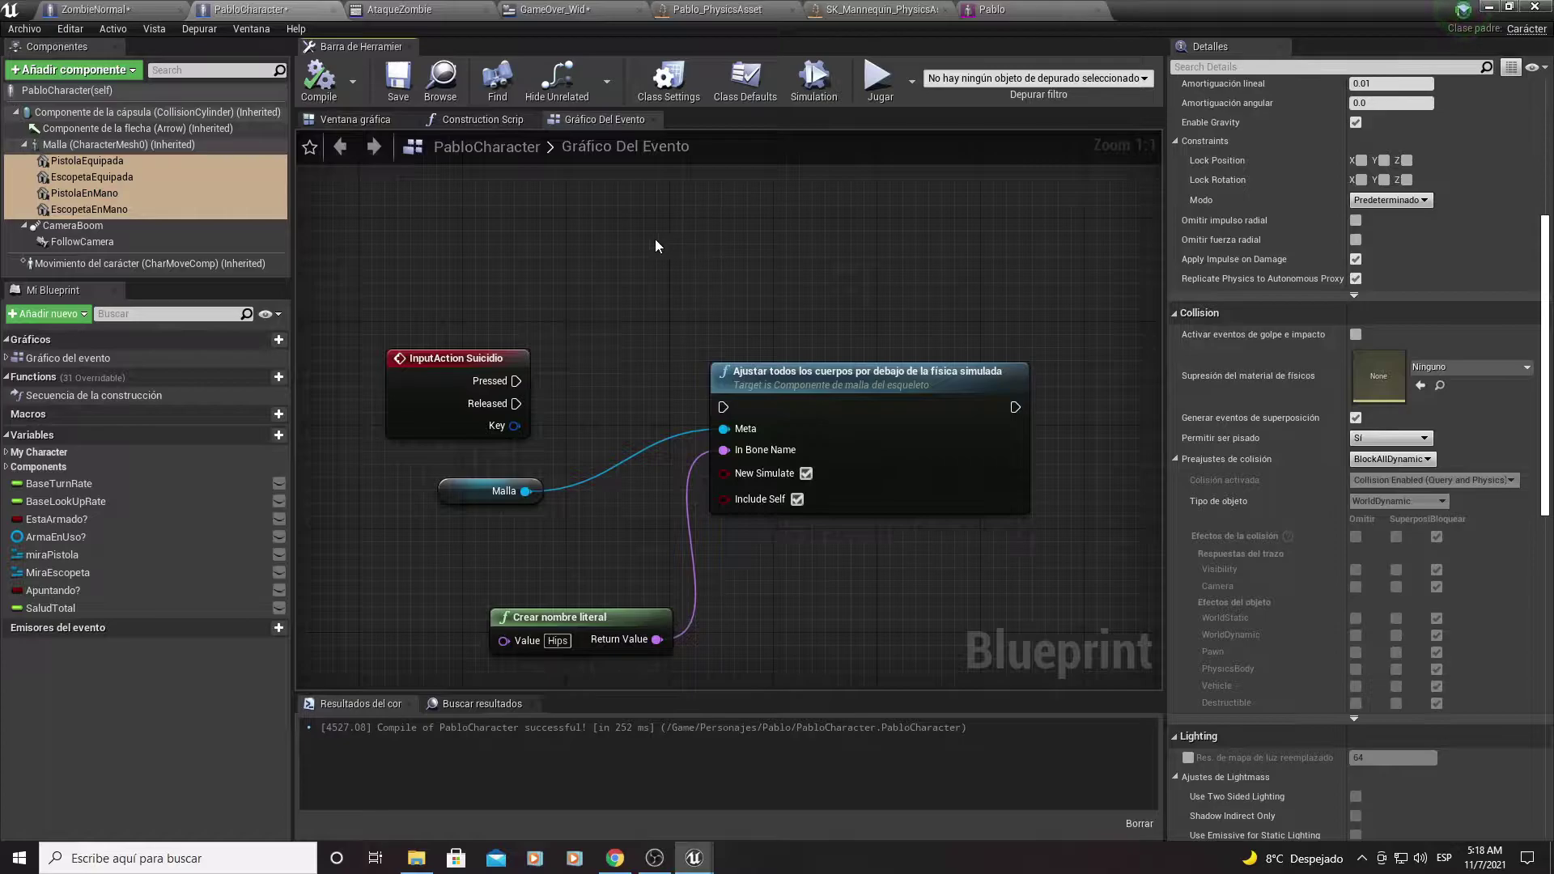
click(81, 9)
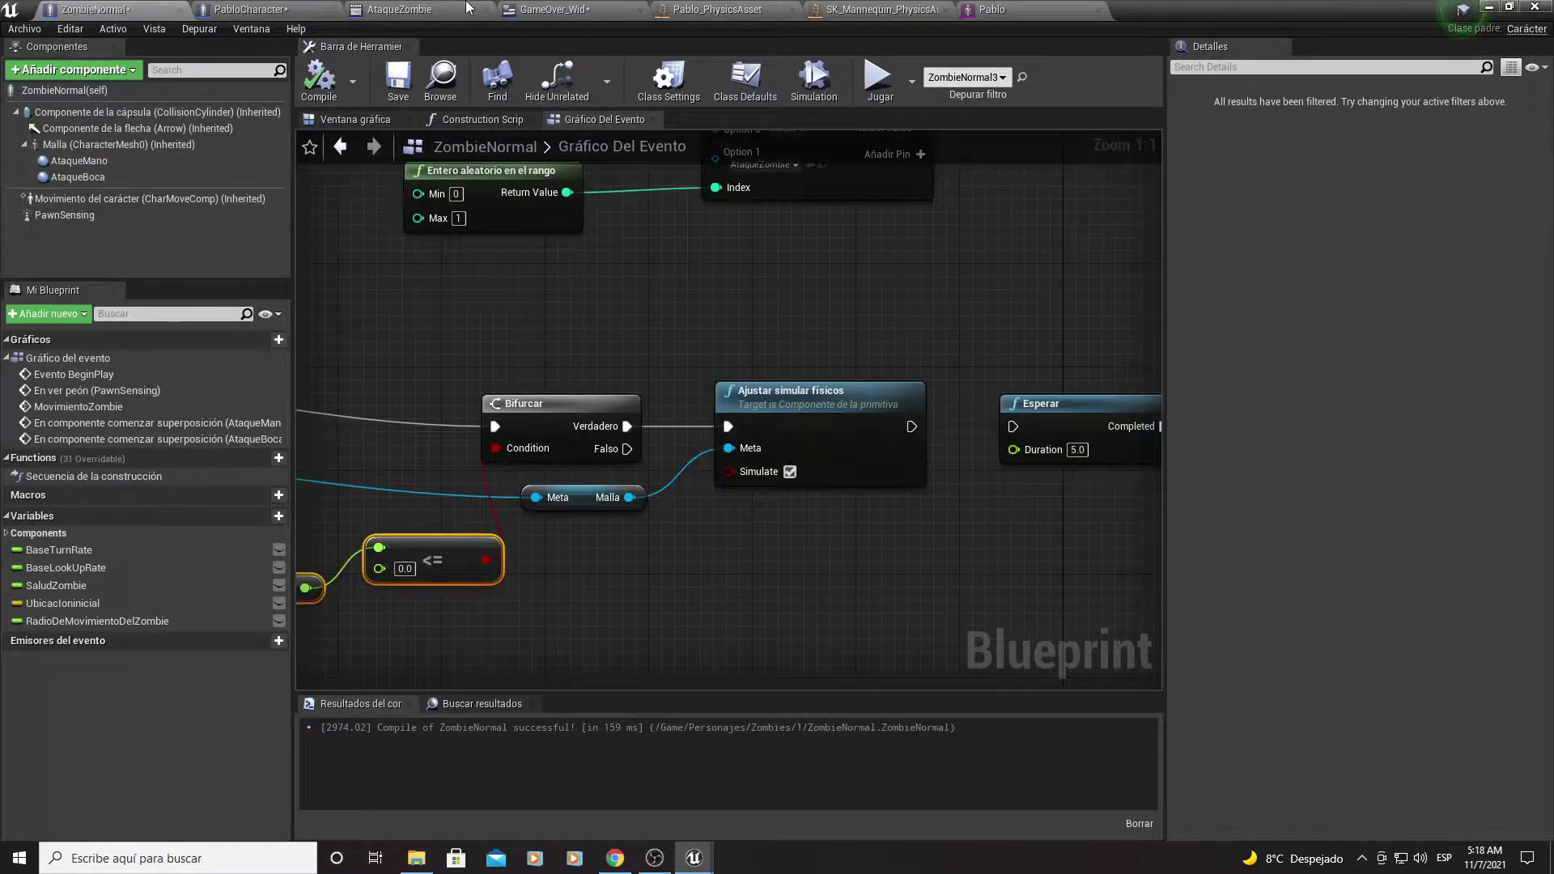
Step: Reconnect Suicidio Pressed to the ragdoll physics node, recompile PabloCharacter, and play the level
click(283, 11)
drag(520, 384, 725, 407)
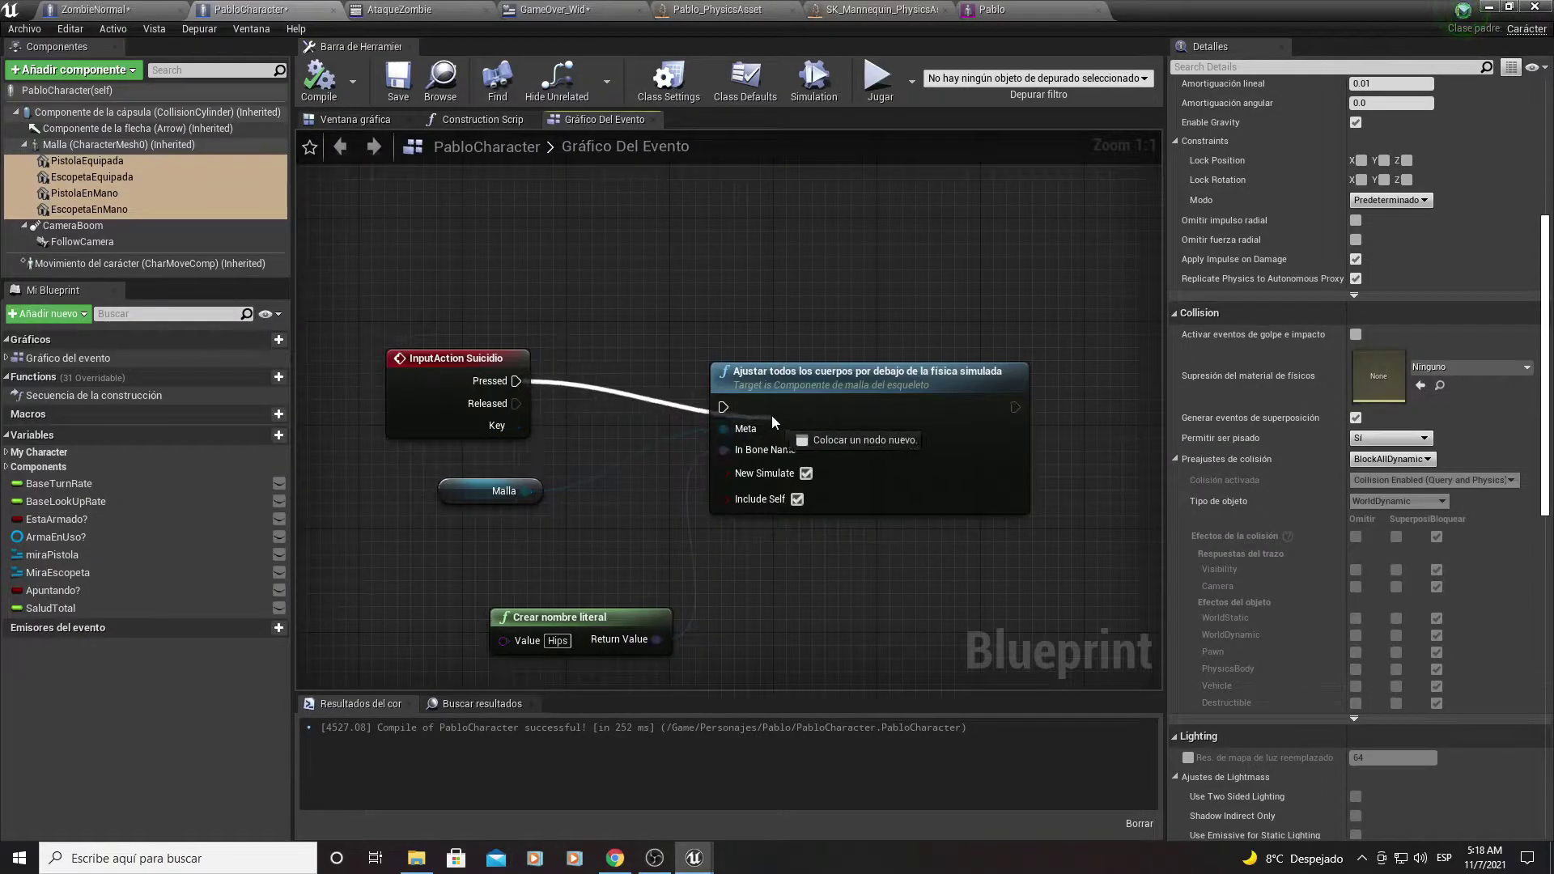
click(328, 89)
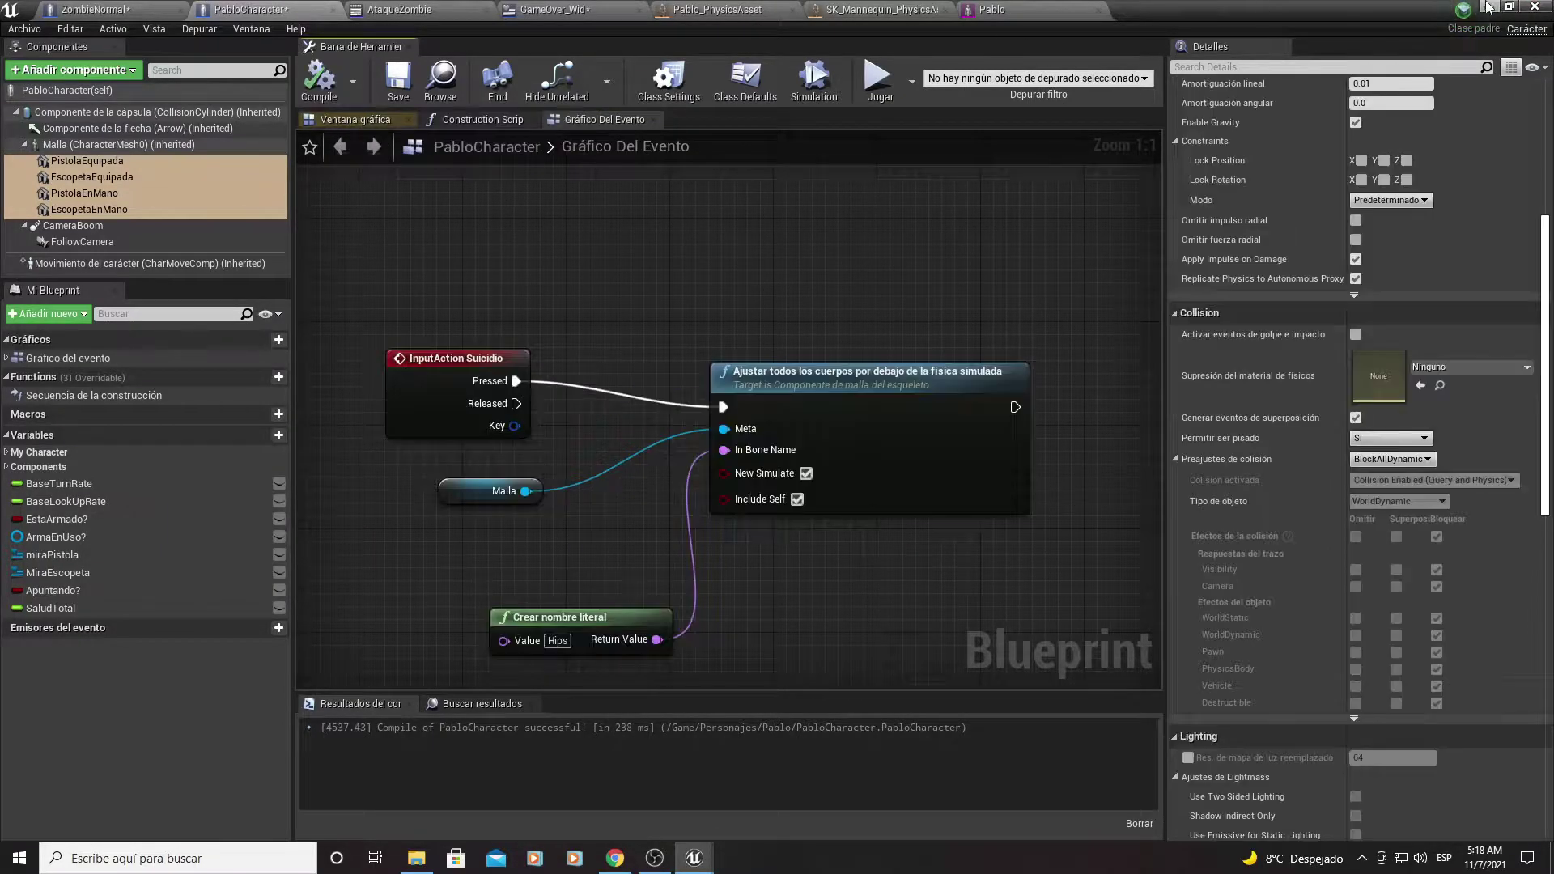
click(1499, 8)
click(1121, 63)
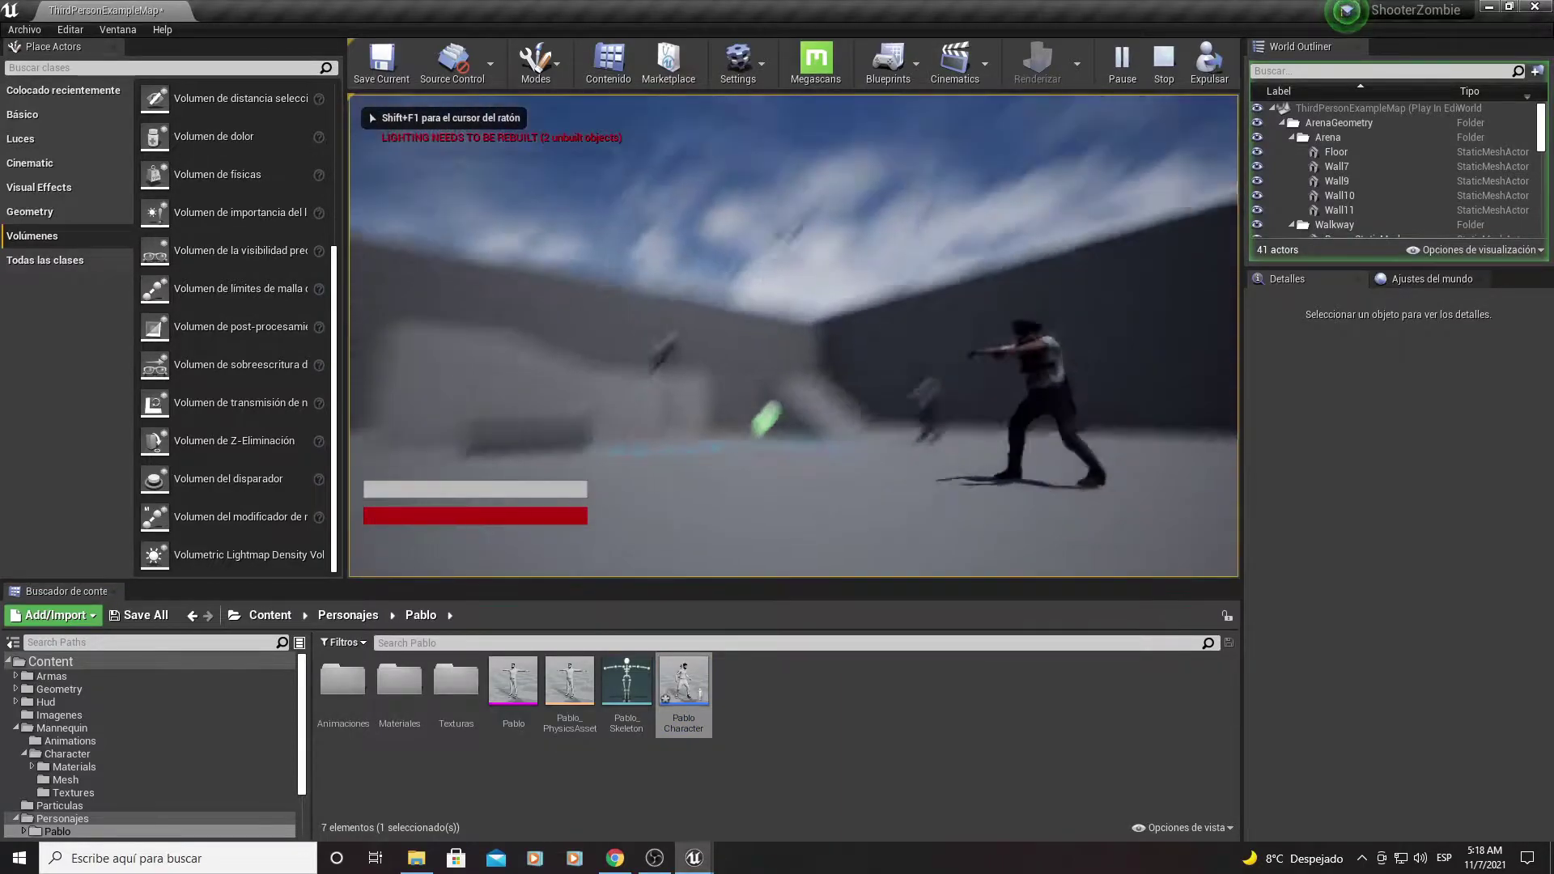
Step: Stop the play test and bring the PabloCharacter Blueprint window forward
key(Escape)
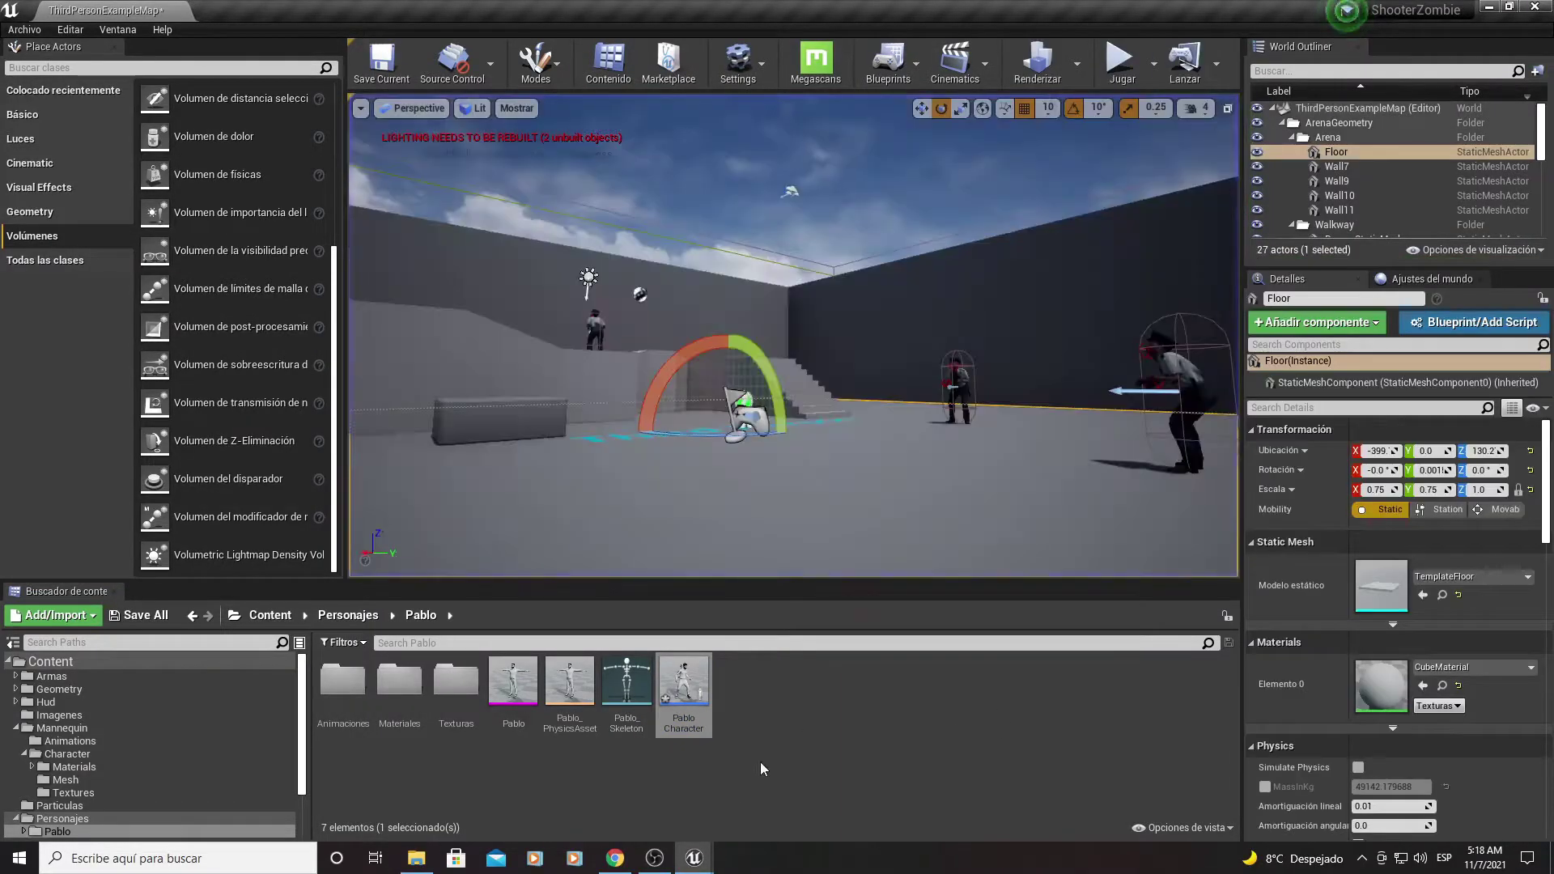
mouse_move(706, 860)
click(808, 751)
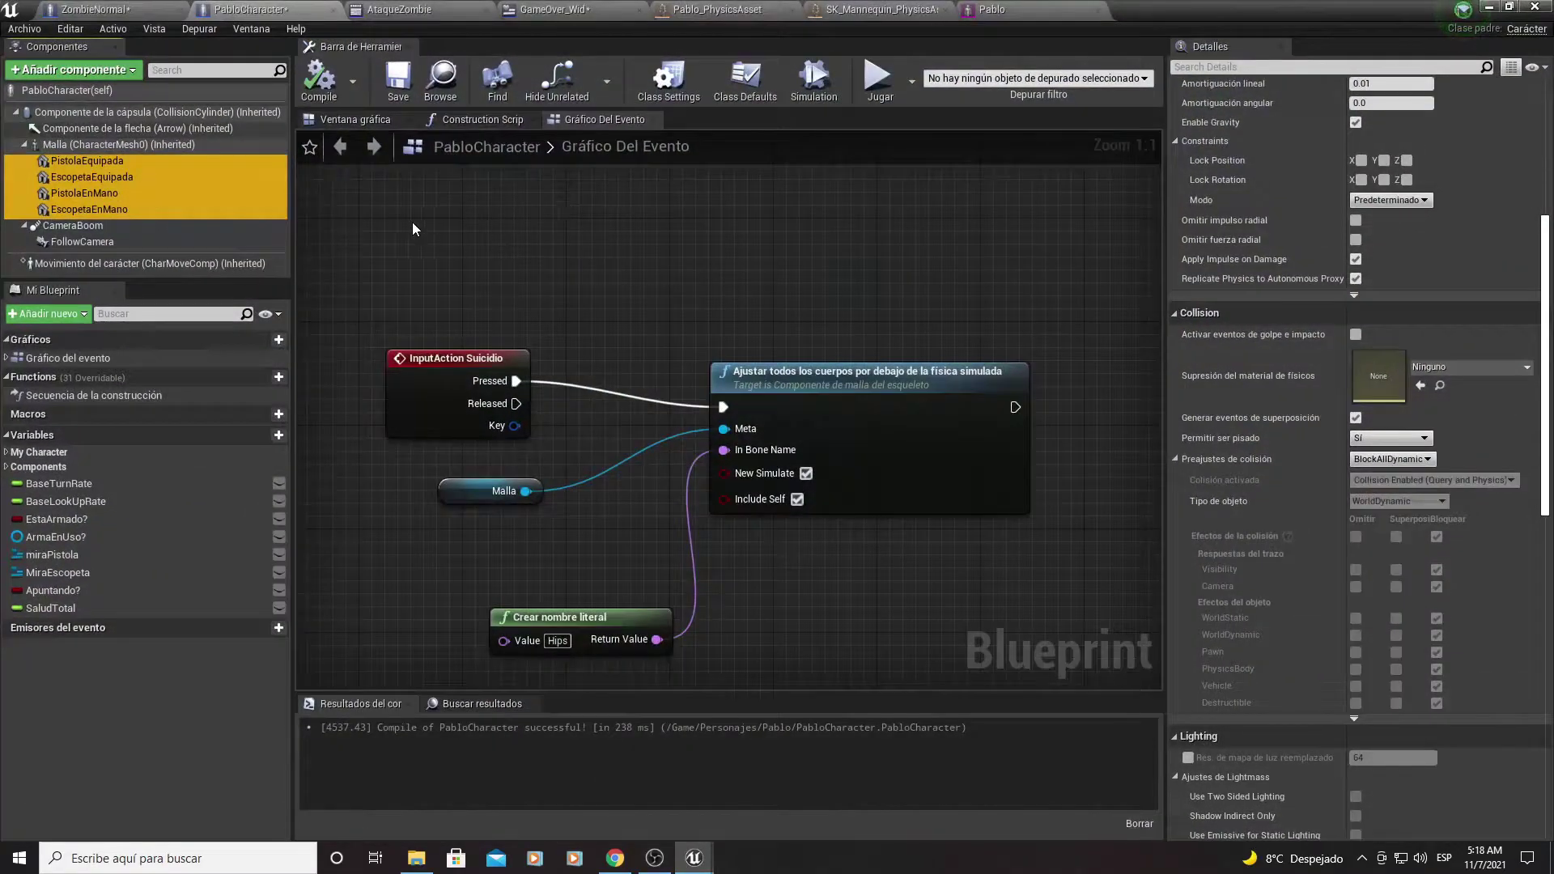
Step: Set the four weapon components' collision preset to NoCollision, compile, and play the level
click(109, 162)
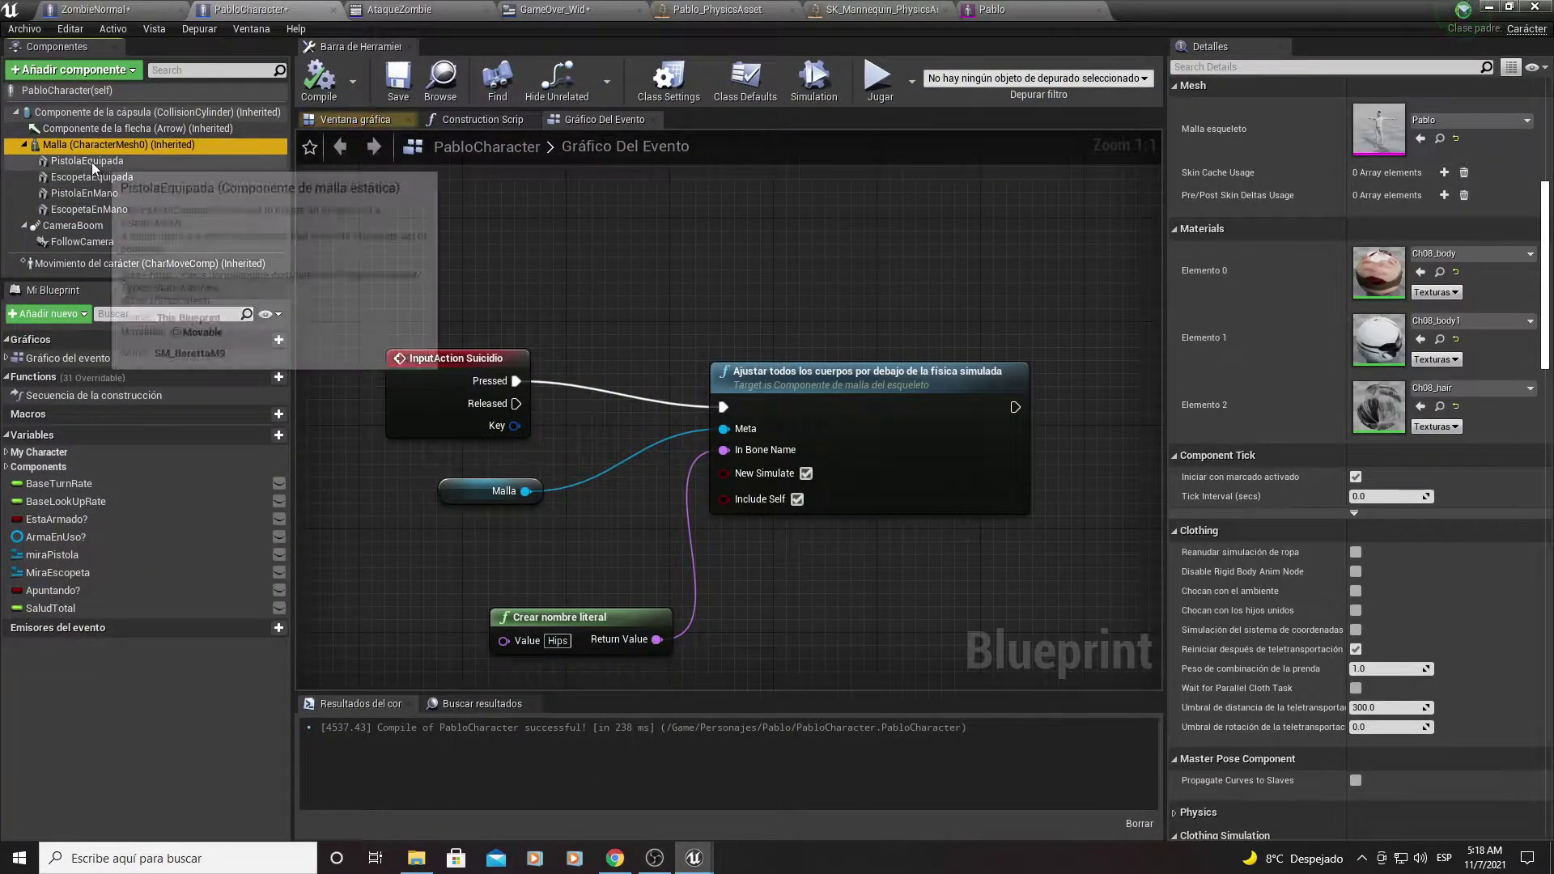
shift+click(91, 210)
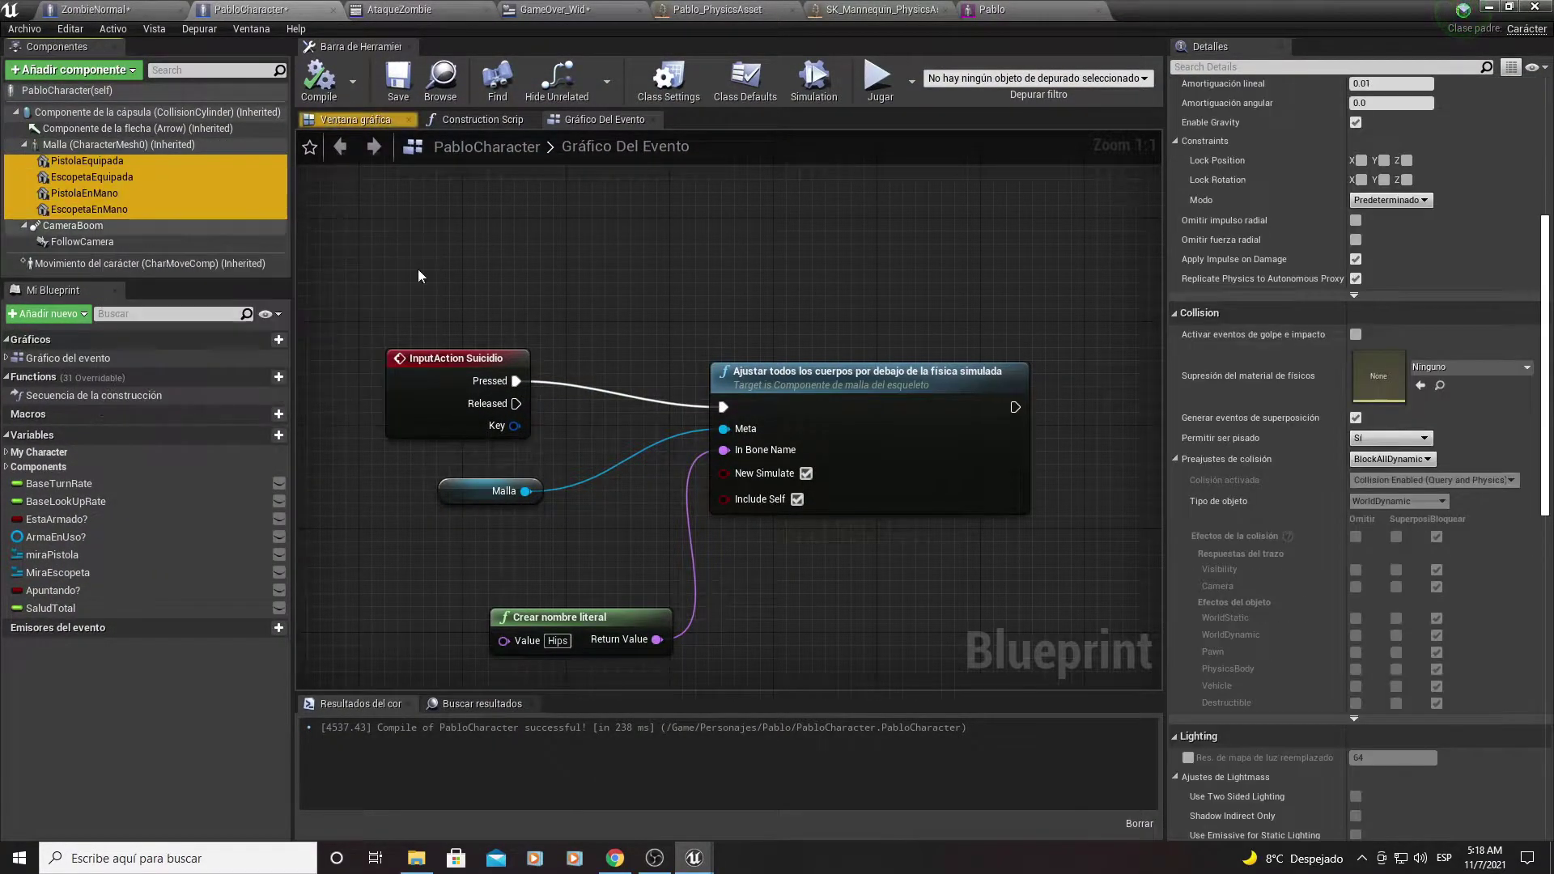
click(1406, 459)
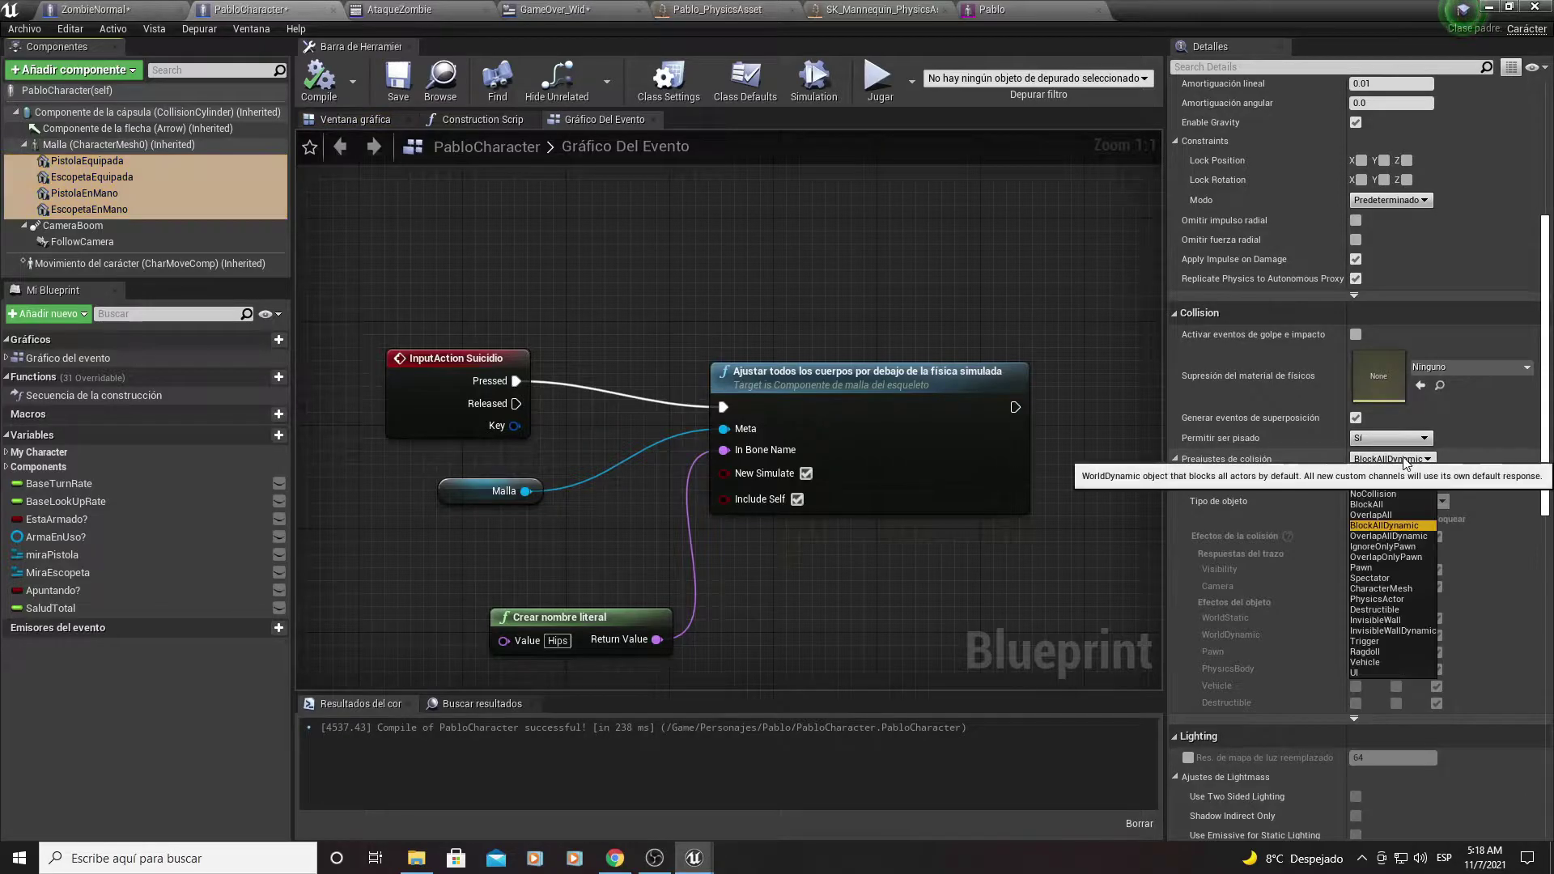
click(1383, 494)
click(328, 96)
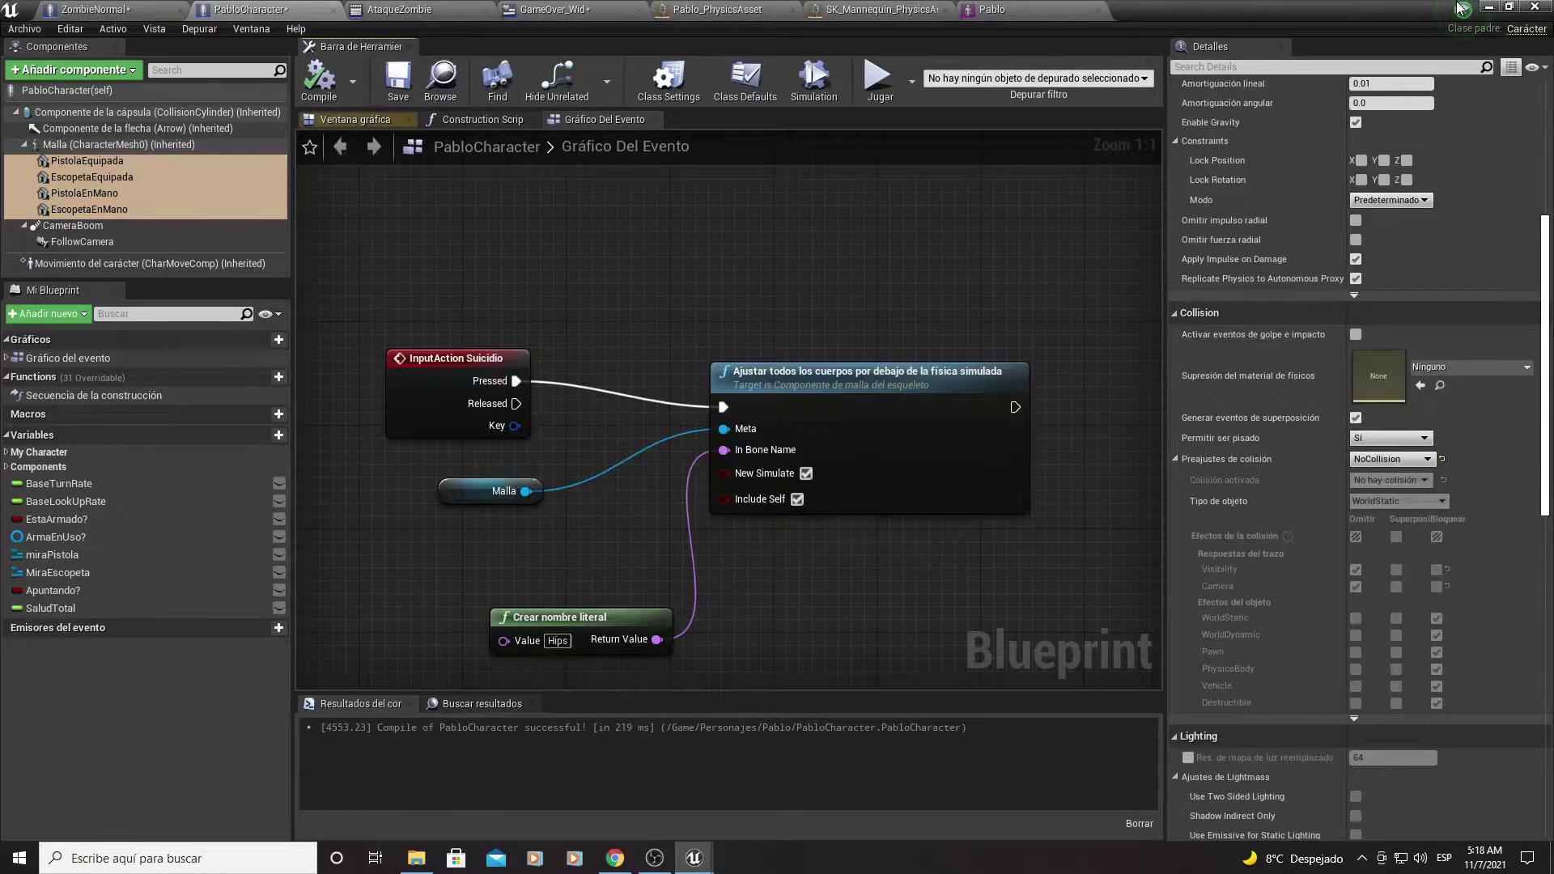
click(1500, 6)
click(1125, 73)
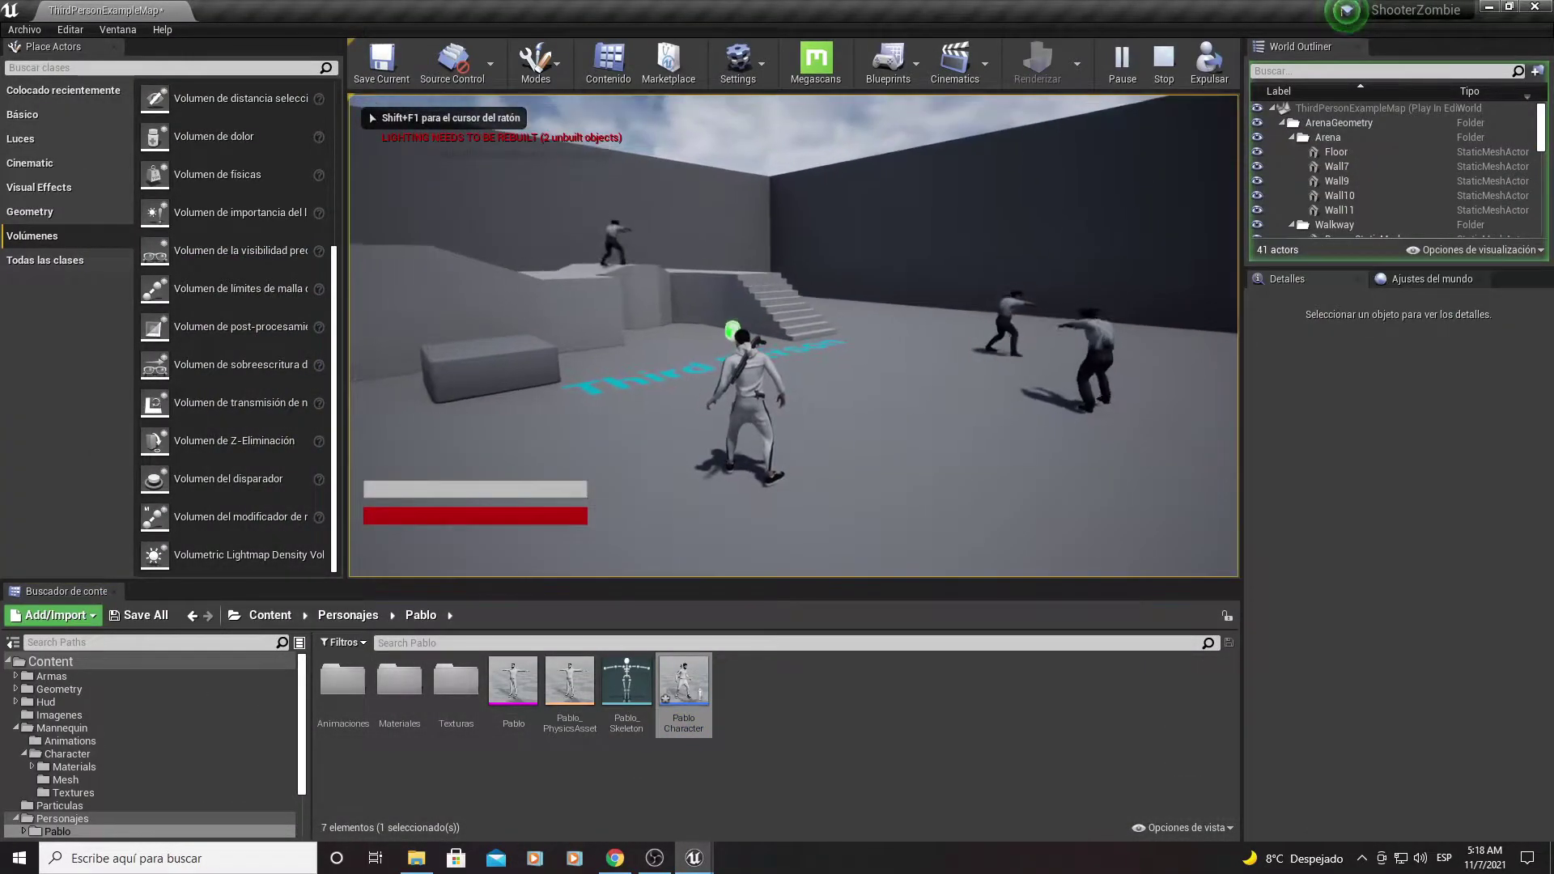
Step: Shoot and run across the arena until the character collapses, then stop and return to PabloCharacter
click(794, 334)
key(w)
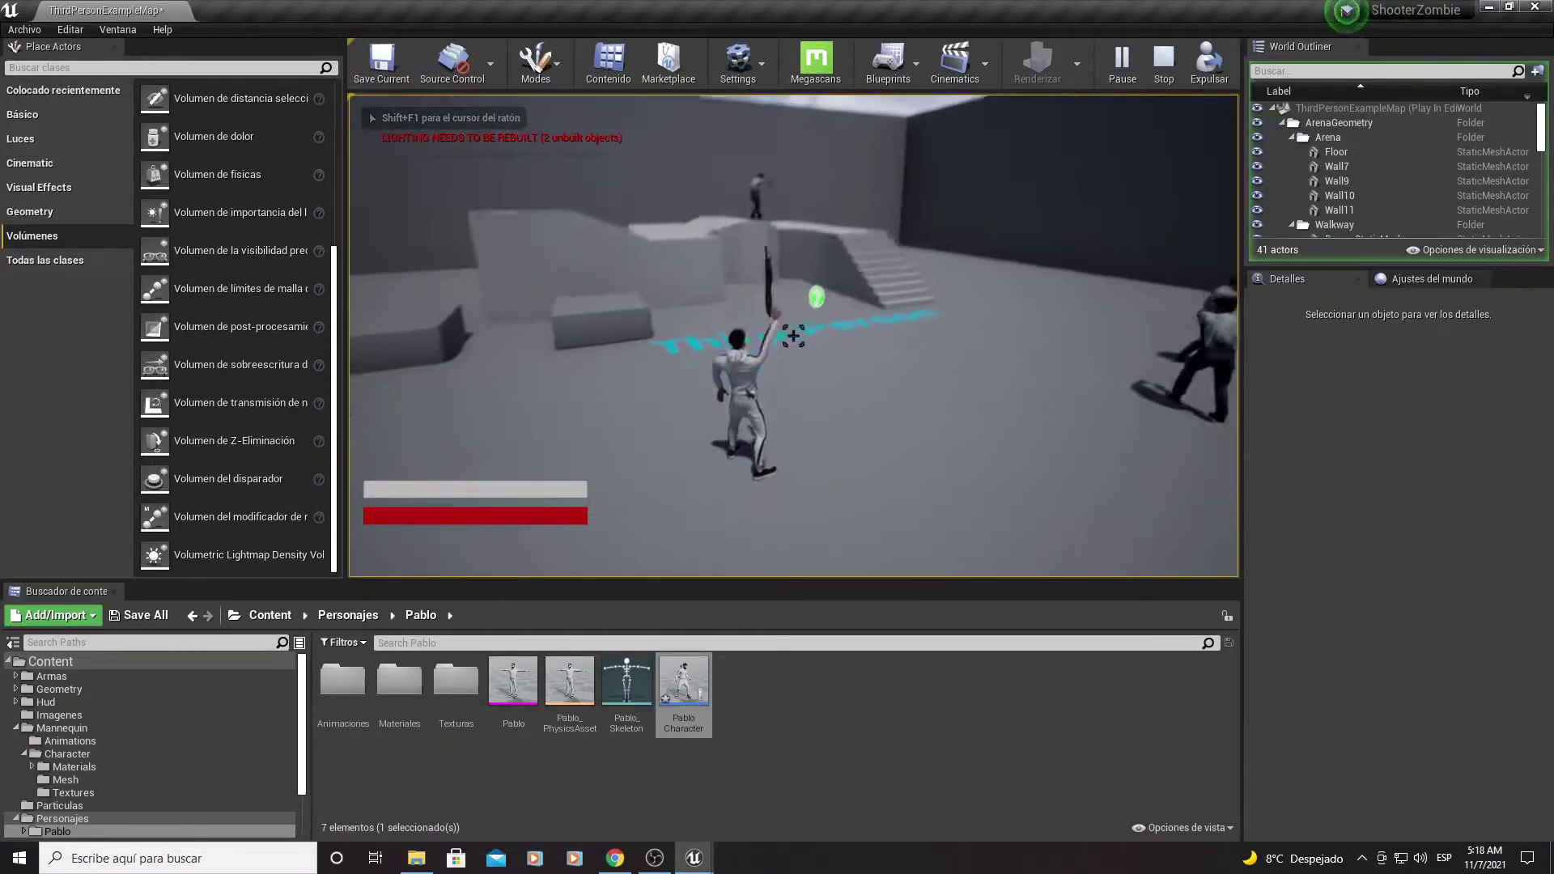
click(794, 335)
key(w)
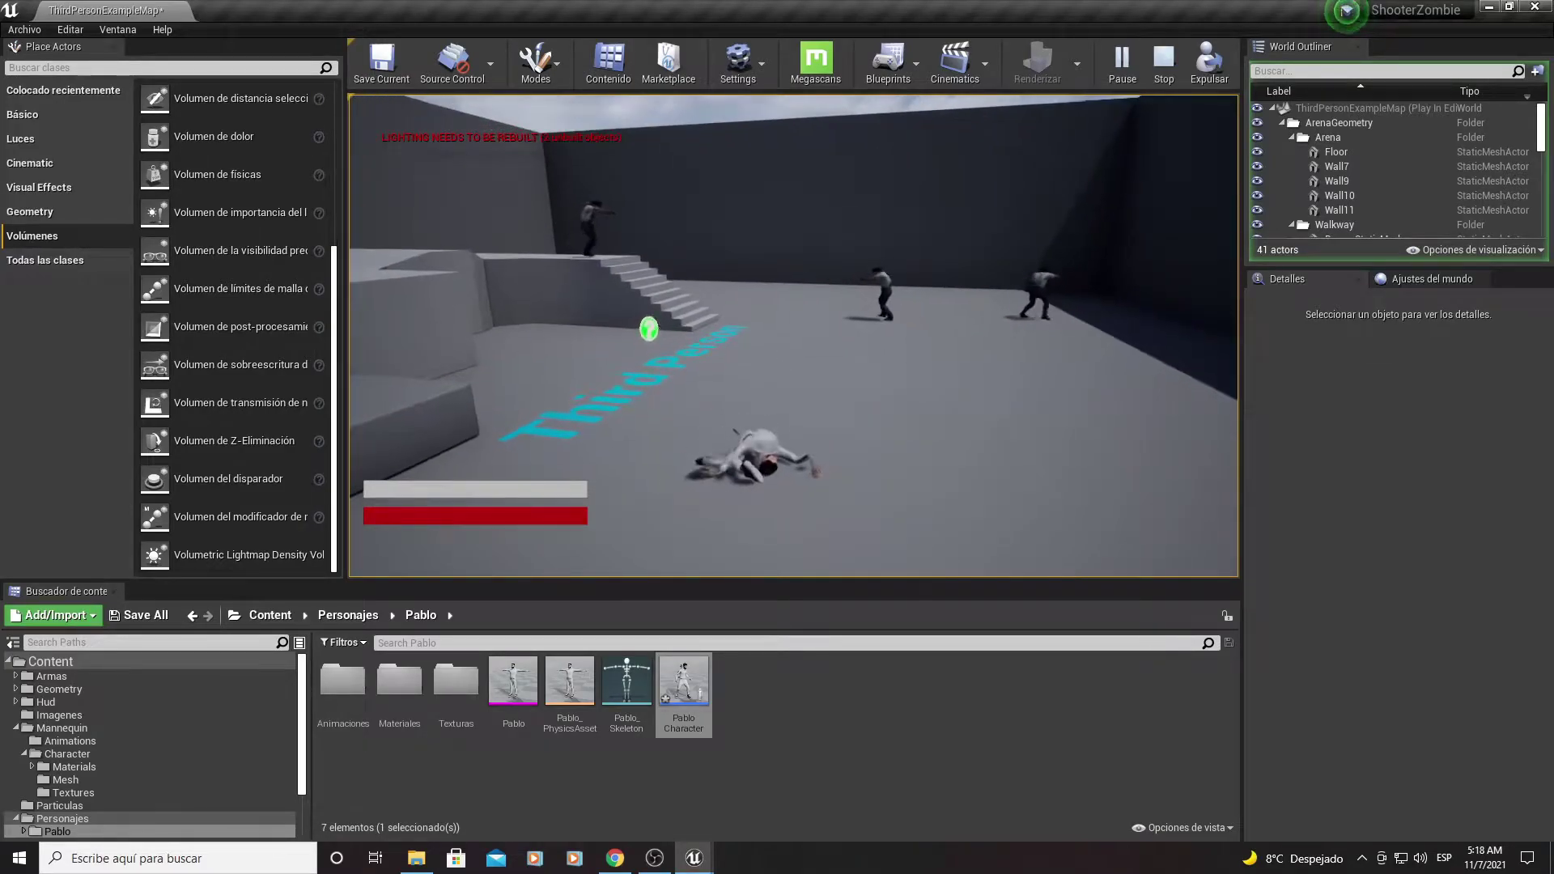
key(Escape)
key(alt+Tab)
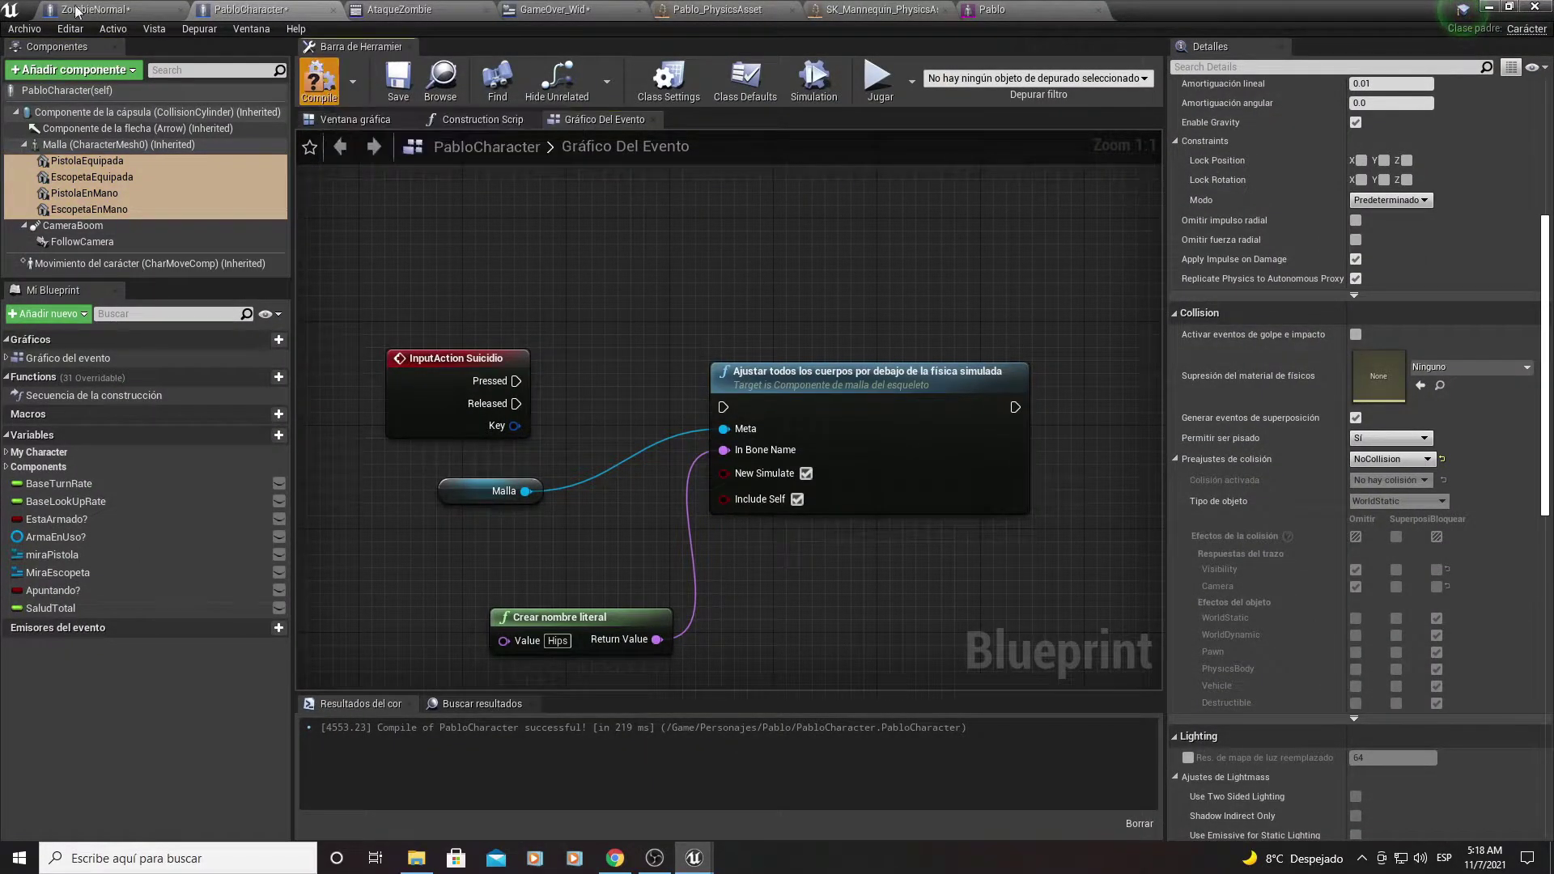
Step: Open ZombieNormal and pan to its <= health comparison and Esperar wait node
click(105, 8)
mouse_move(1039, 366)
right_down()
mouse_move(642, 279)
mouse_move(827, 246)
right_up()
right_drag(458, 319, 558, 348)
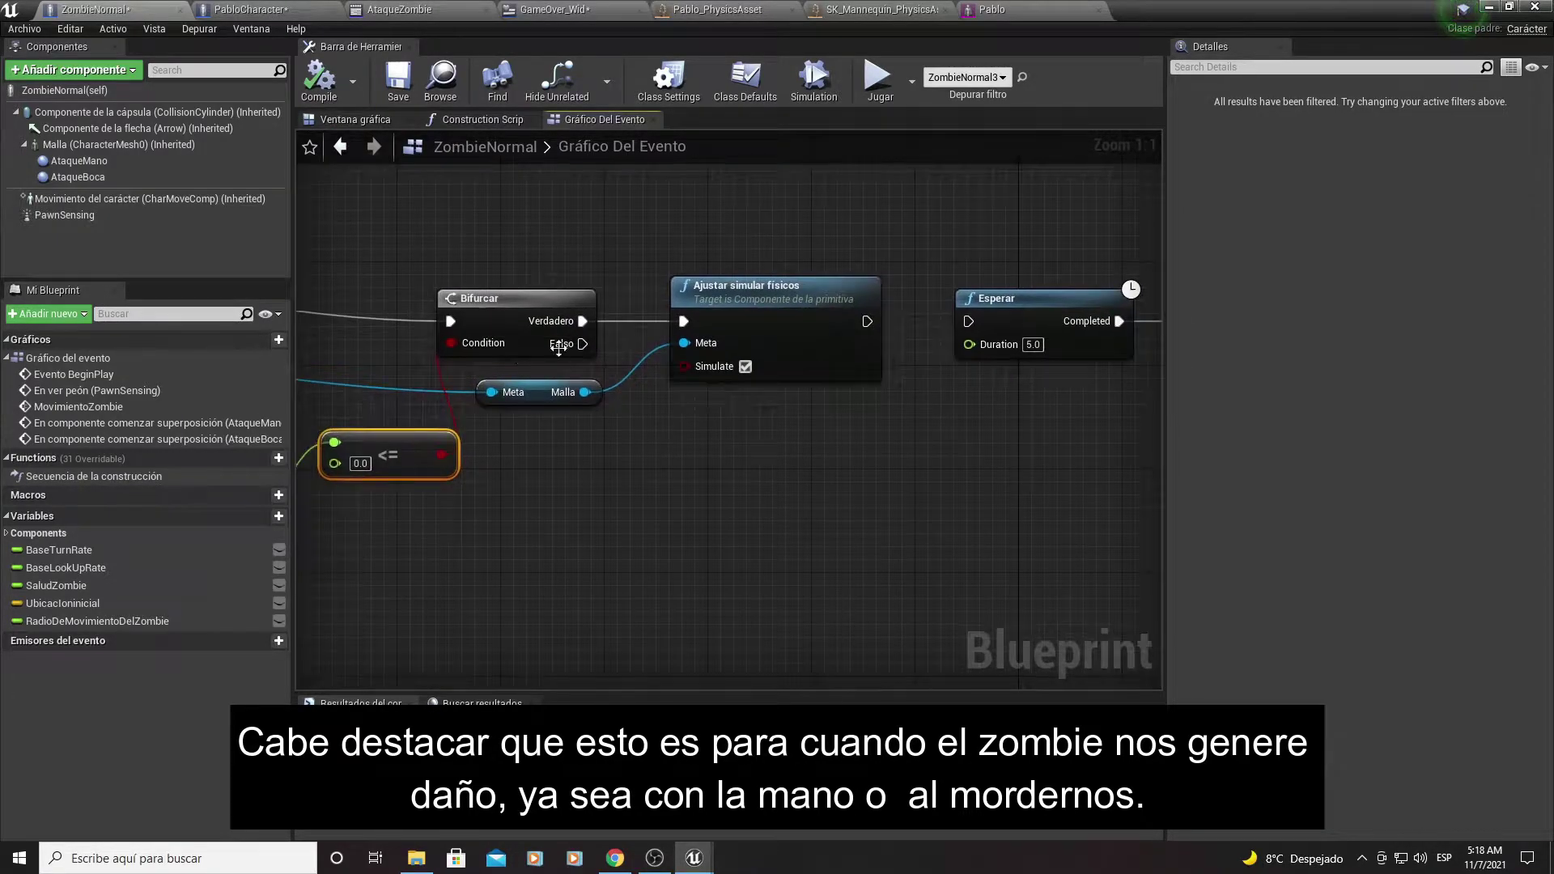
right_drag(548, 429, 646, 450)
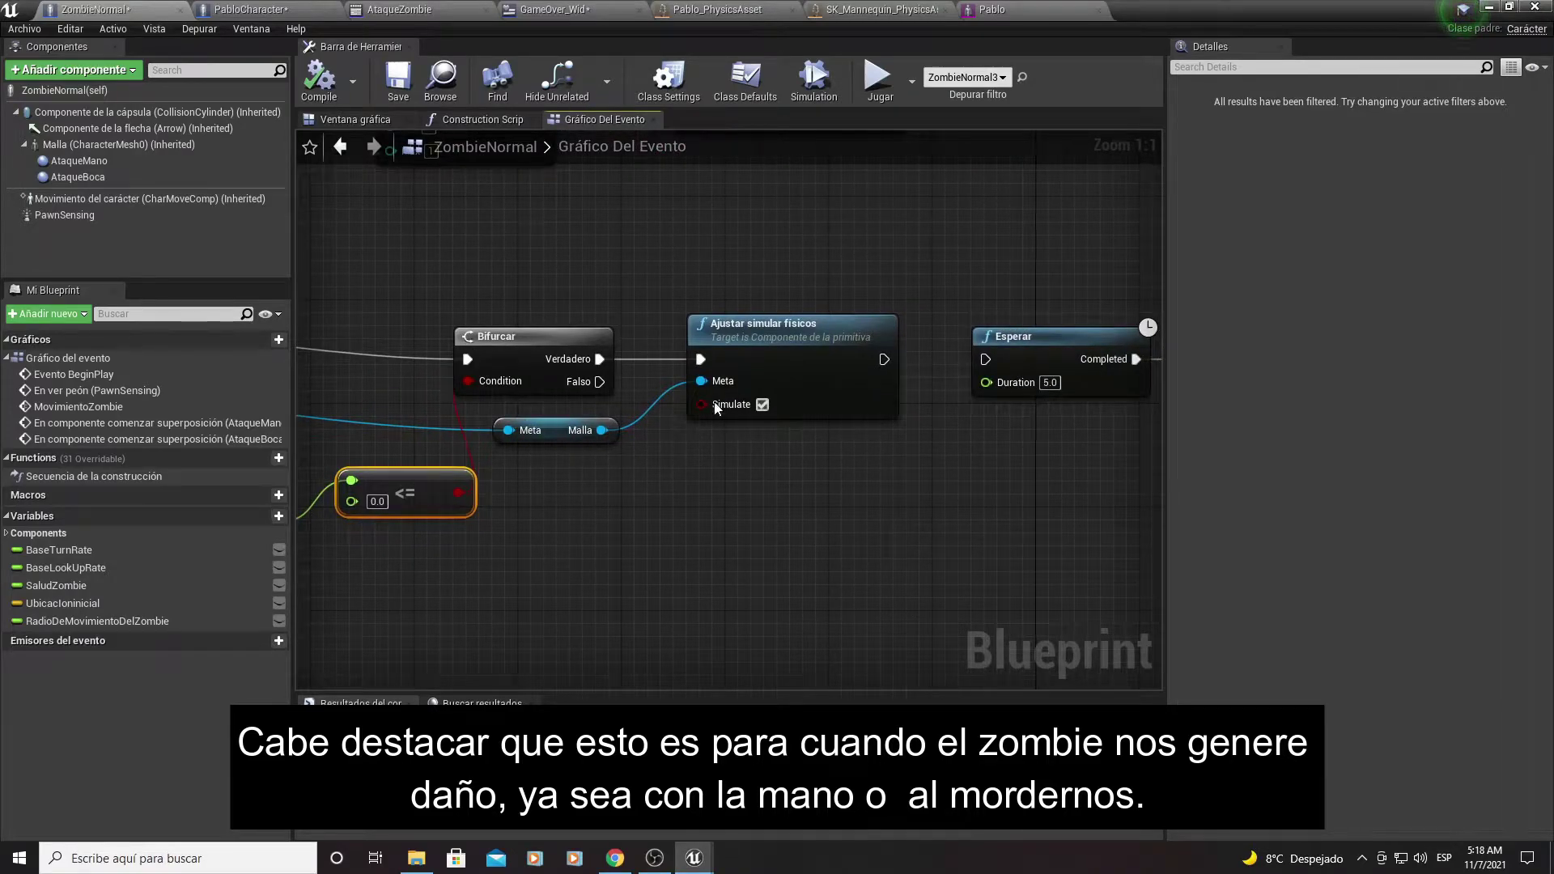
drag(760, 497, 857, 489)
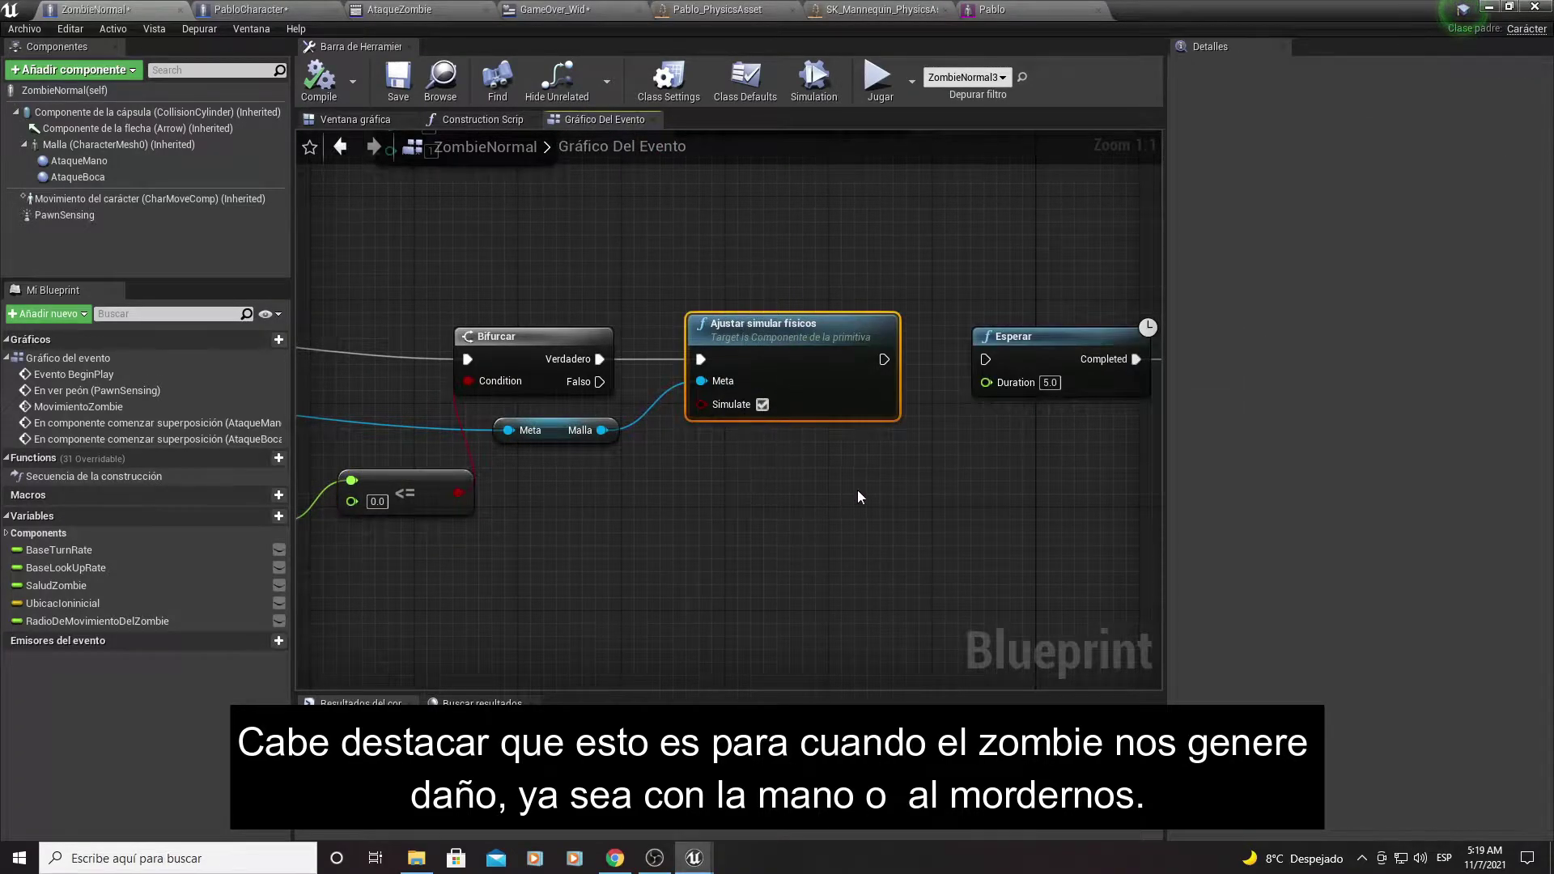
right_drag(857, 489, 595, 506)
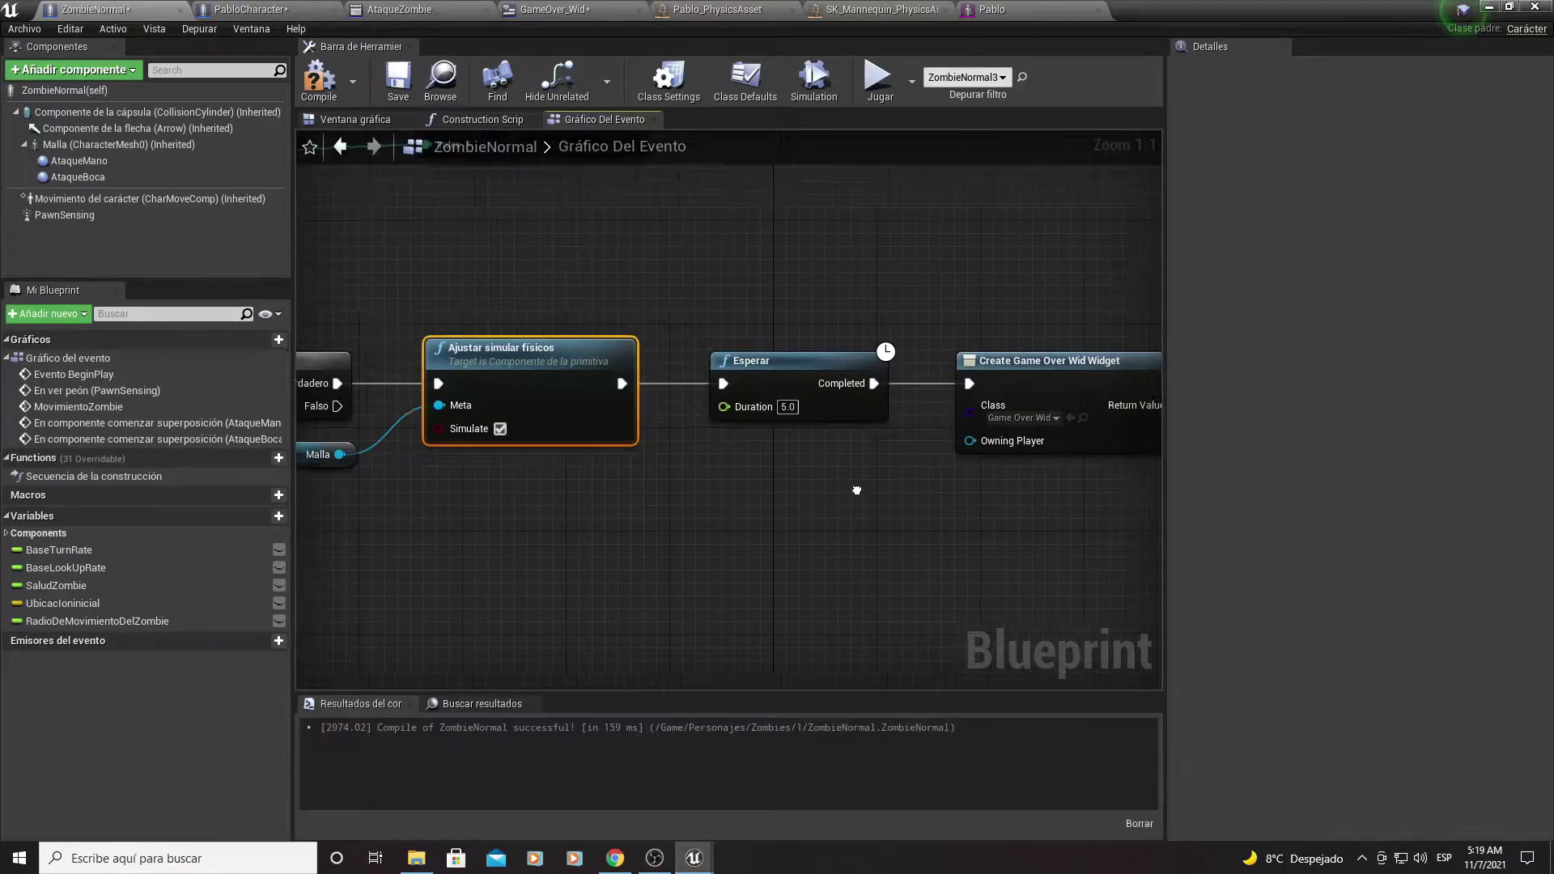
Step: Follow the death sequence to the Create Game Over and Añadir a ventana gráfica nodes
right_drag(915, 468, 624, 472)
mouse_move(734, 525)
right_down()
mouse_move(648, 519)
mouse_move(645, 502)
right_up()
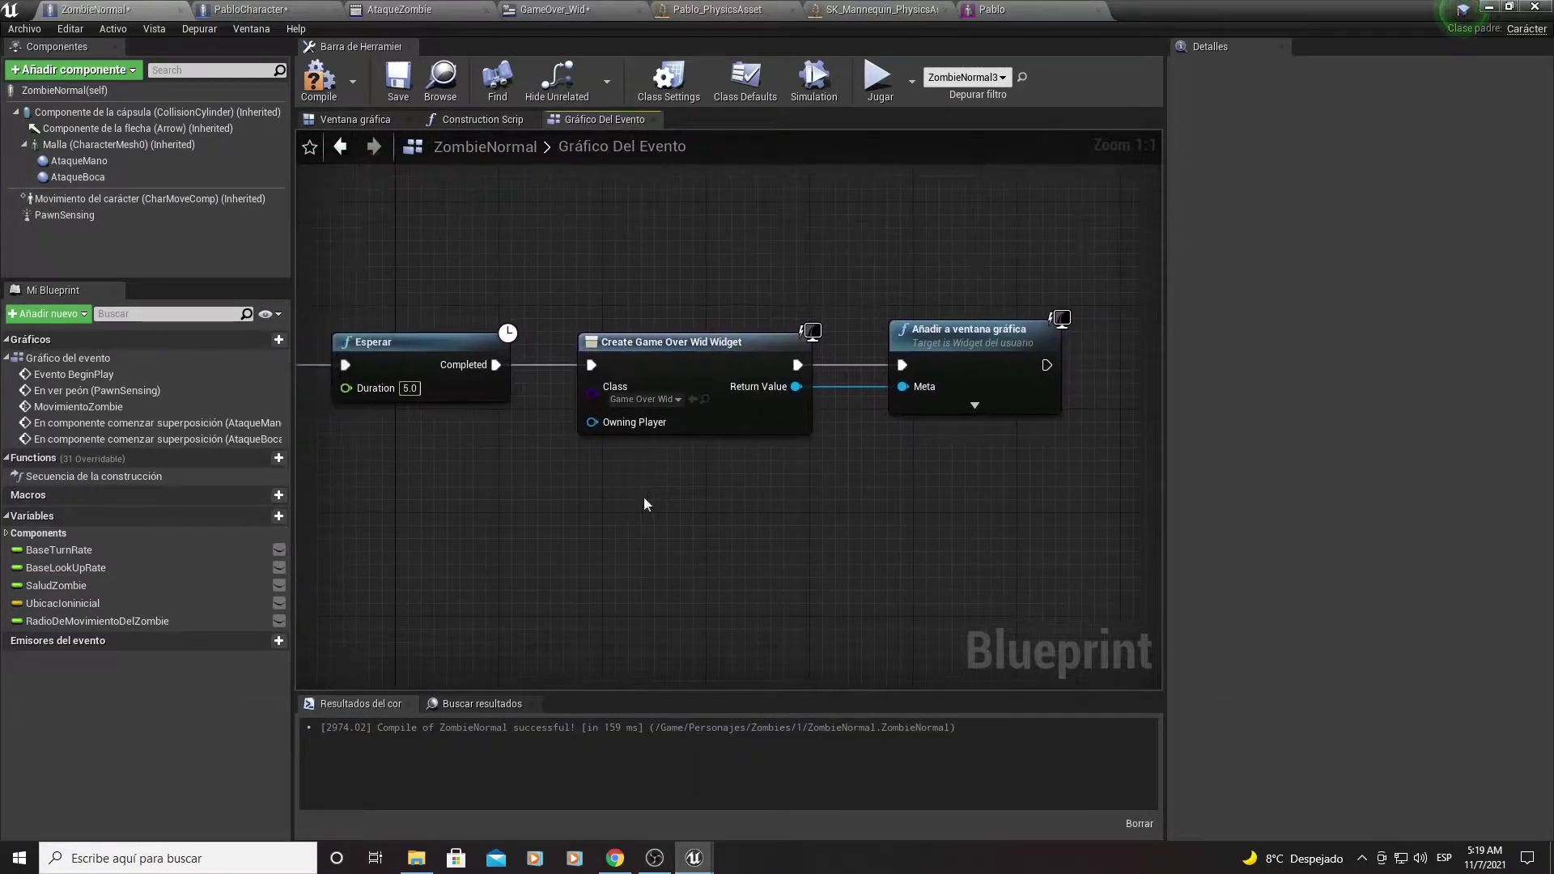
drag(989, 454, 989, 454)
scroll(890, 416, down, 3)
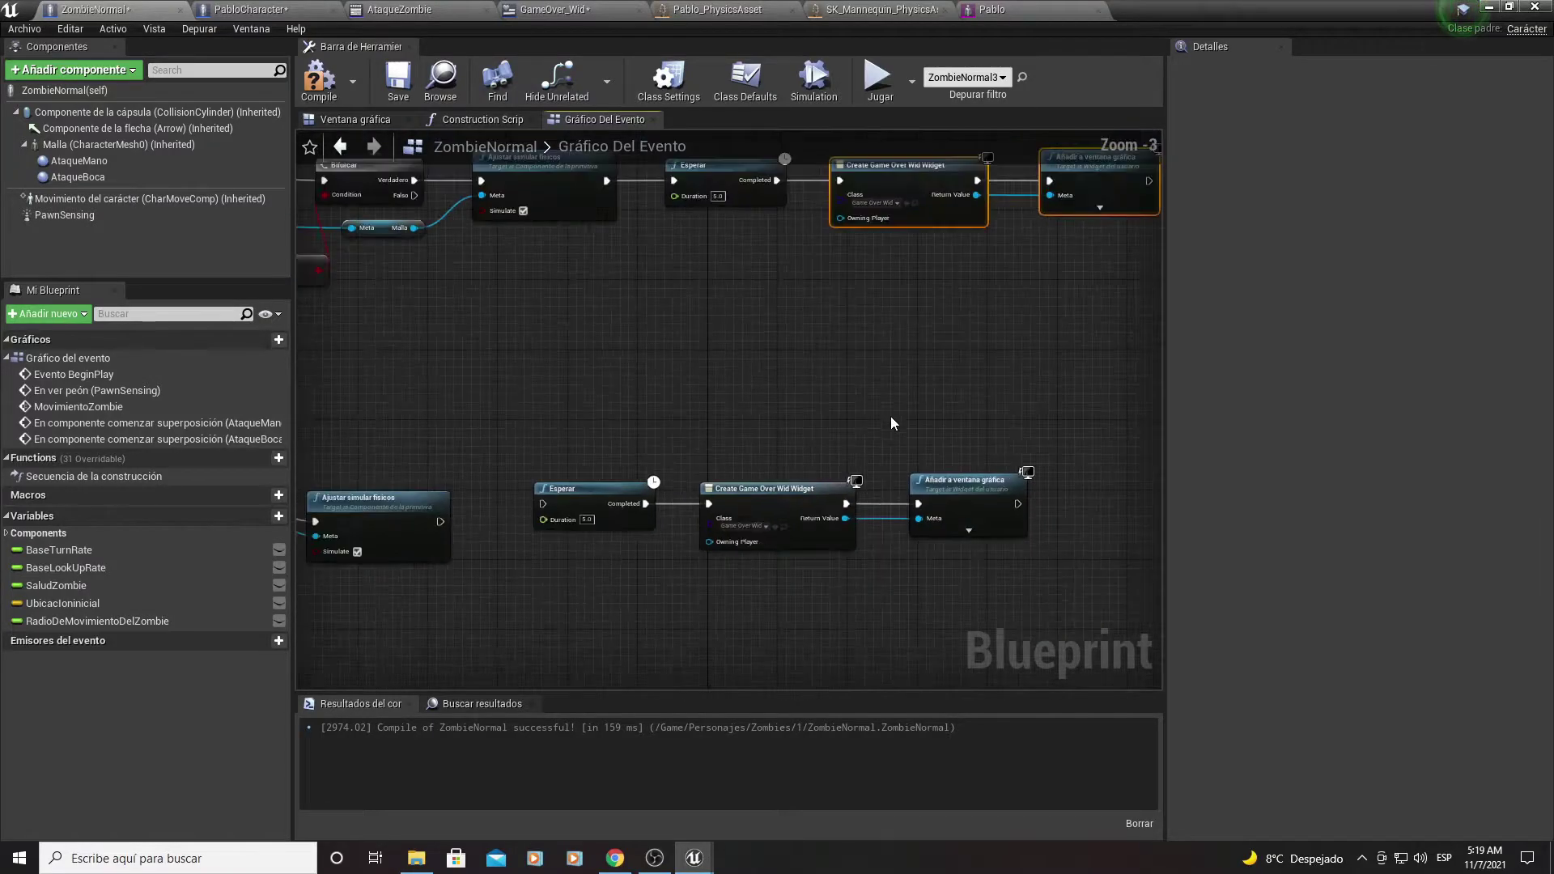
mouse_move(885, 359)
right_down()
mouse_move(623, 531)
mouse_move(672, 484)
right_up()
scroll(672, 484, up, 3)
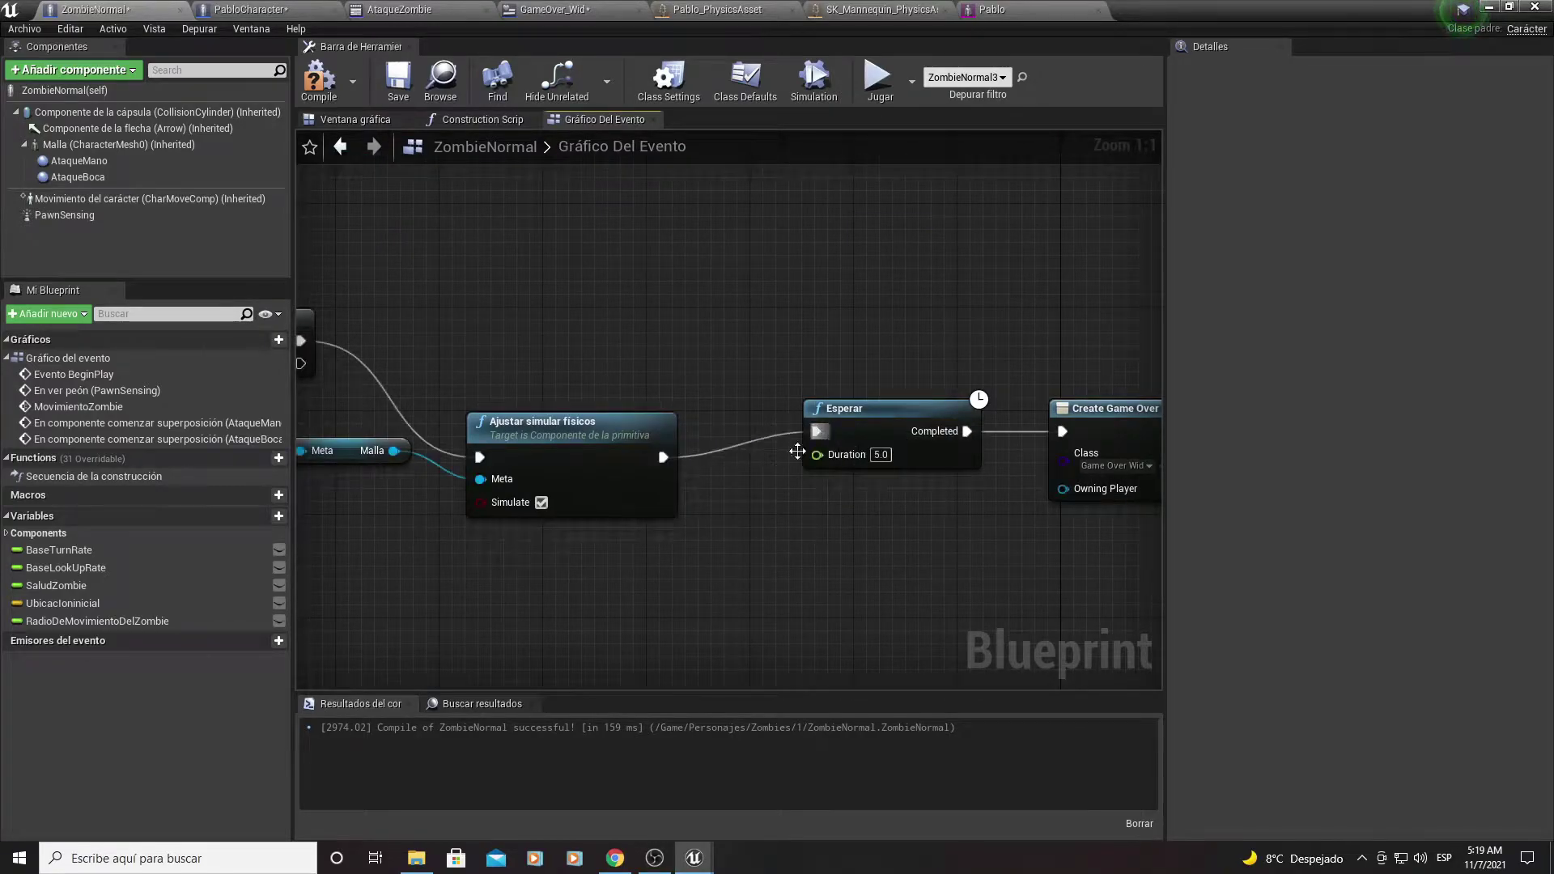
mouse_move(798, 451)
right_down()
mouse_move(985, 346)
mouse_move(613, 336)
right_up()
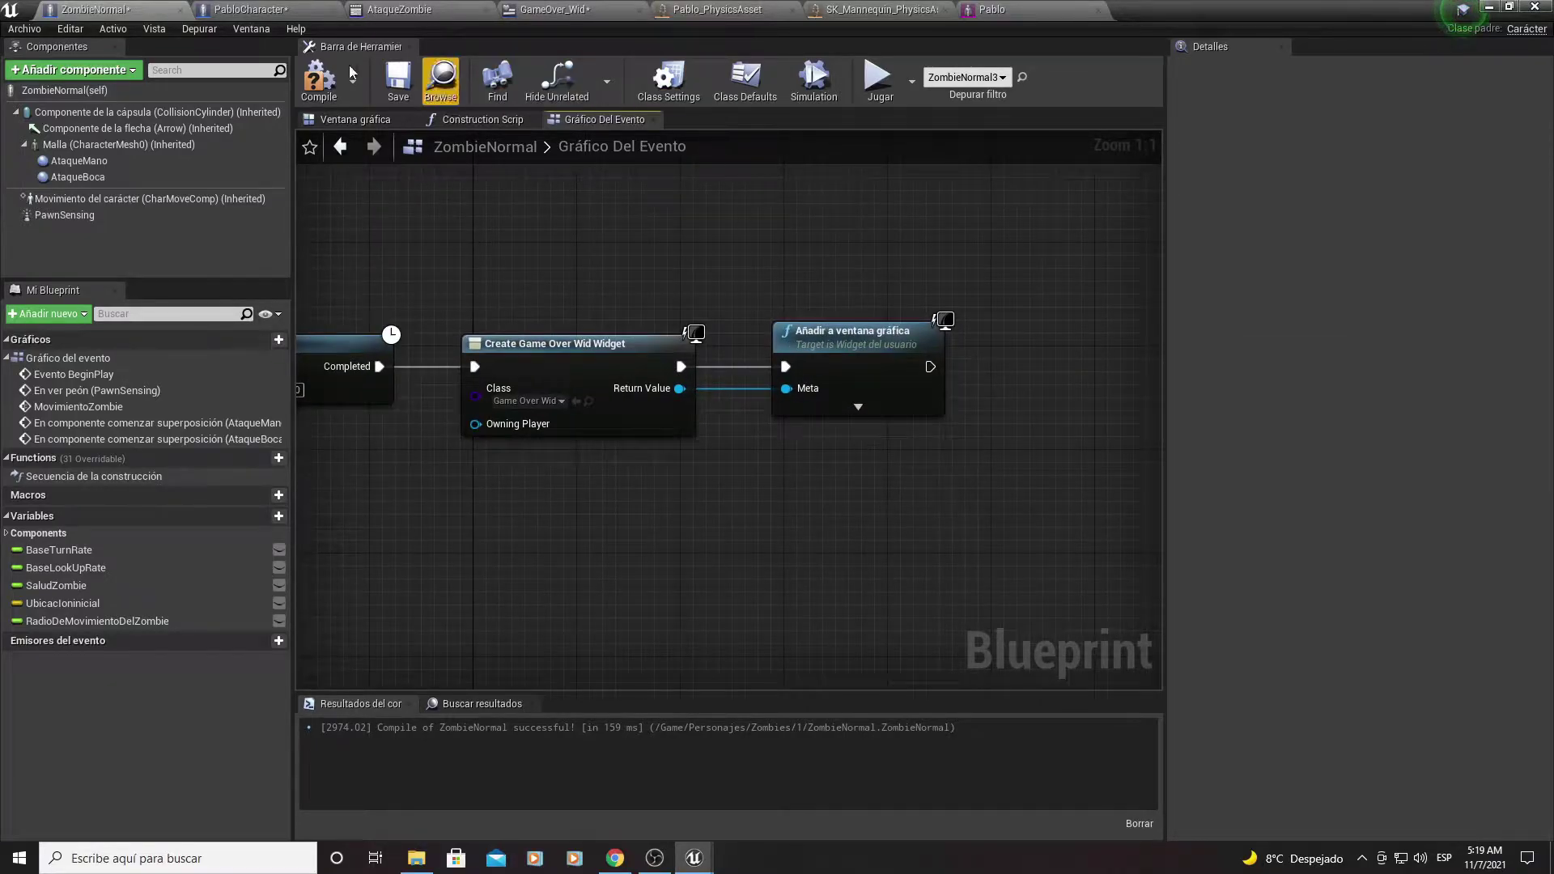
Step: Close the Blueprint, play until a zombie drains the character's health, then reopen ZombieNormal
click(1534, 7)
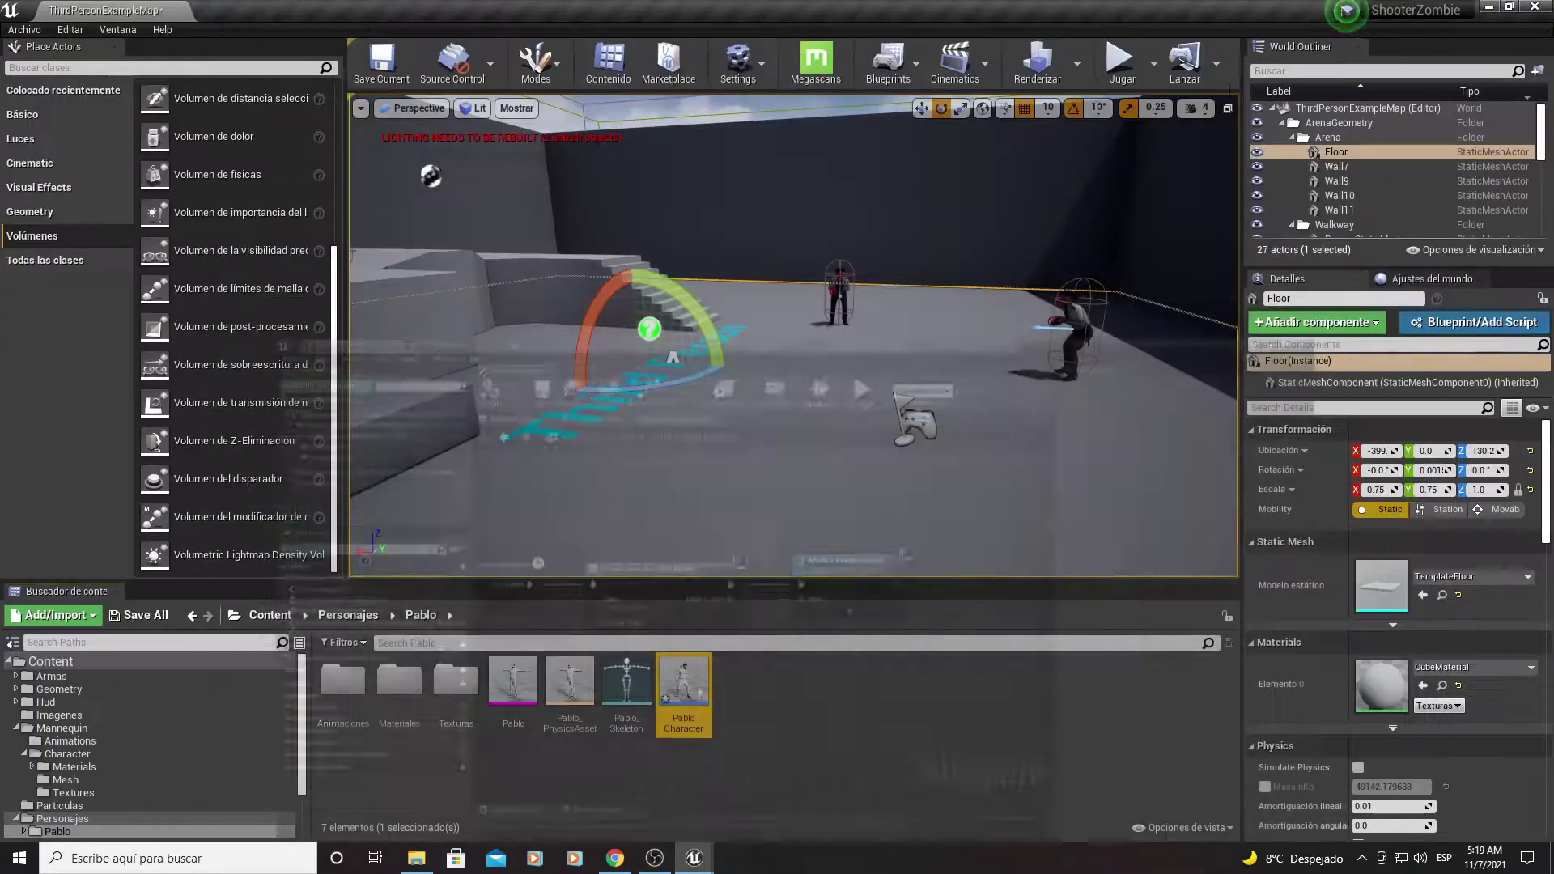
click(1102, 70)
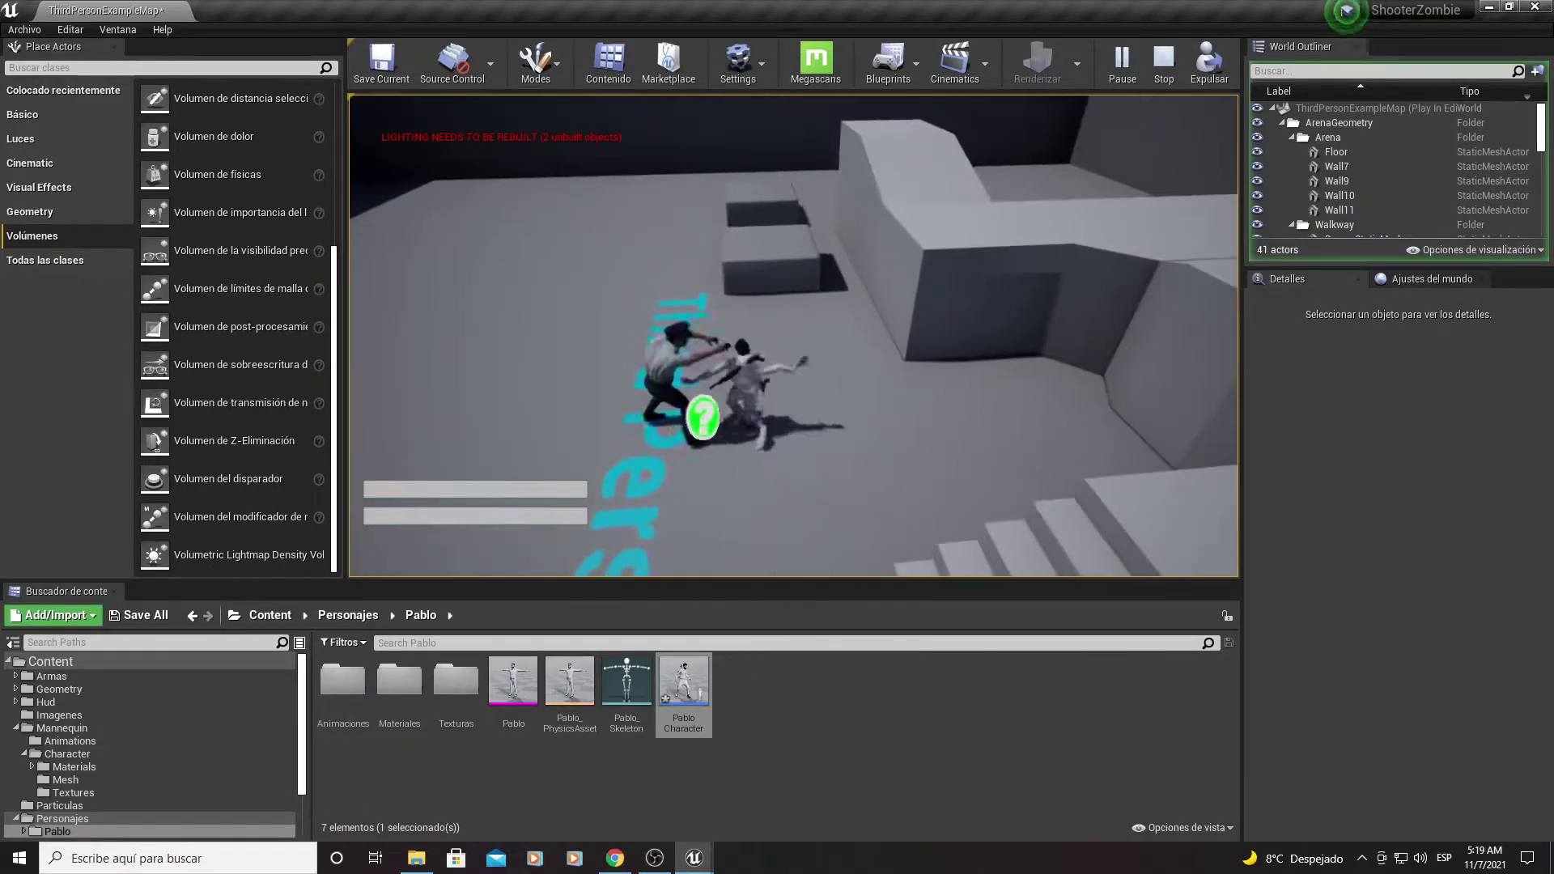
key(Escape)
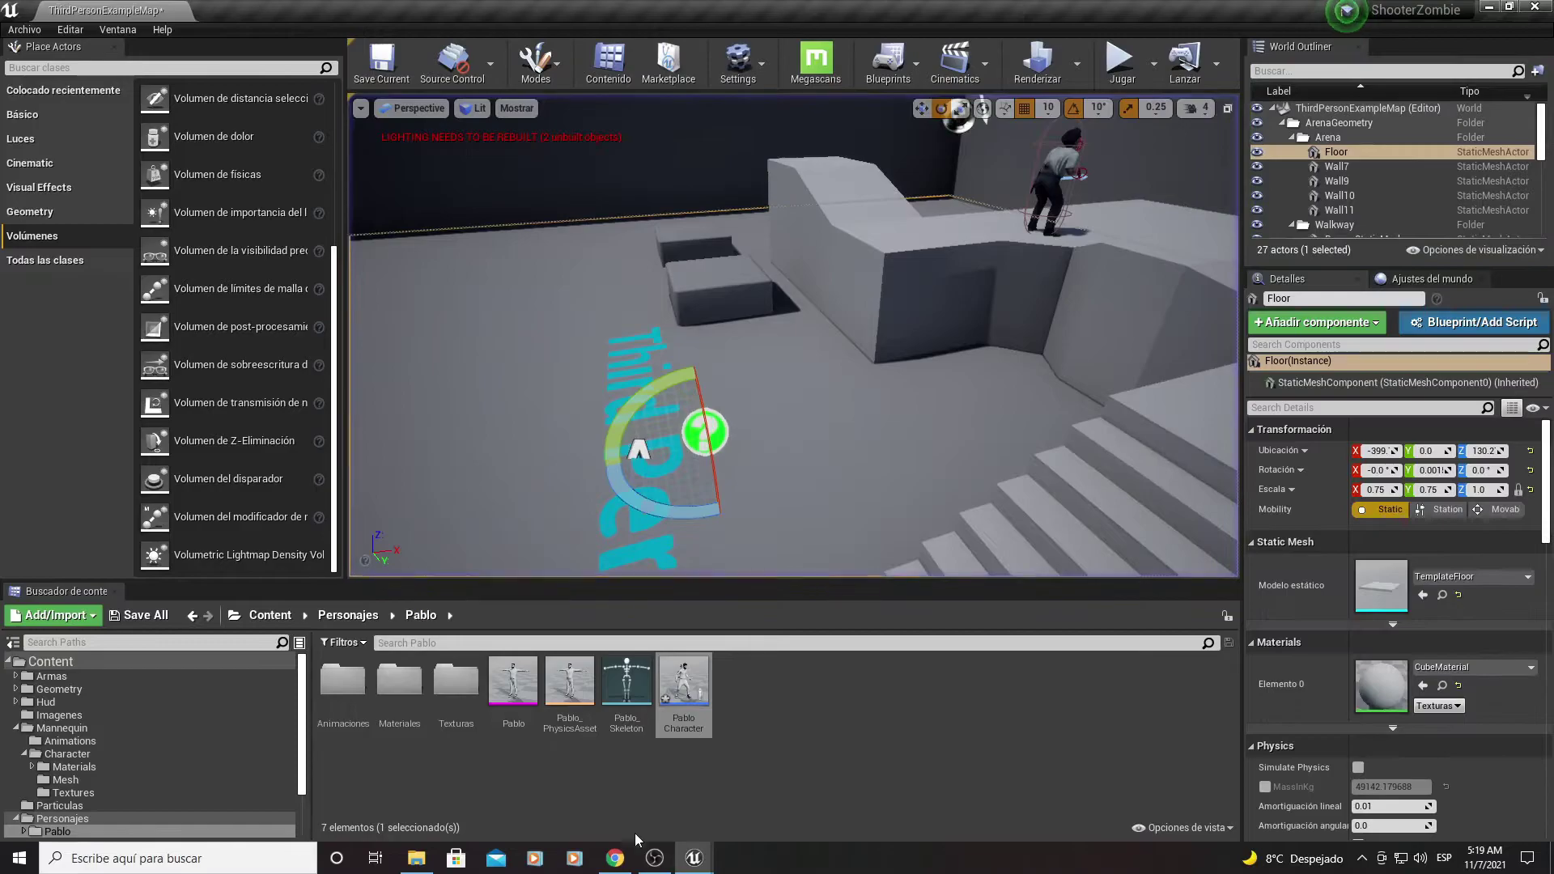
mouse_move(702, 866)
click(782, 794)
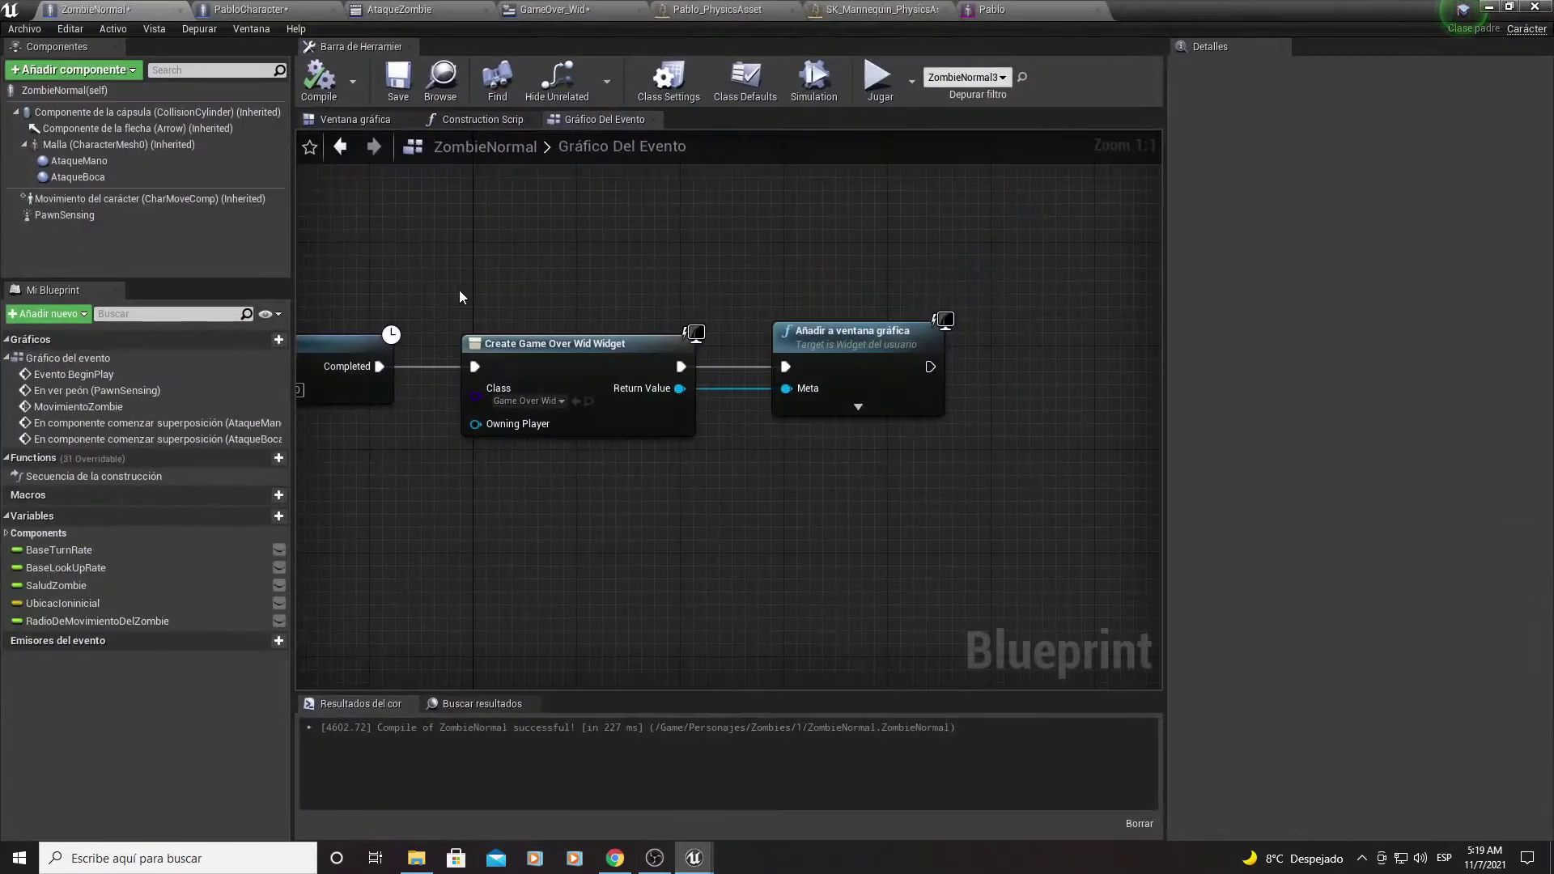
Step: Change the zombie attacks' 100.0 Salud Total subtractions to 5.0 and 1.0
right_drag(778, 482, 1163, 428)
scroll(753, 533, up, 3)
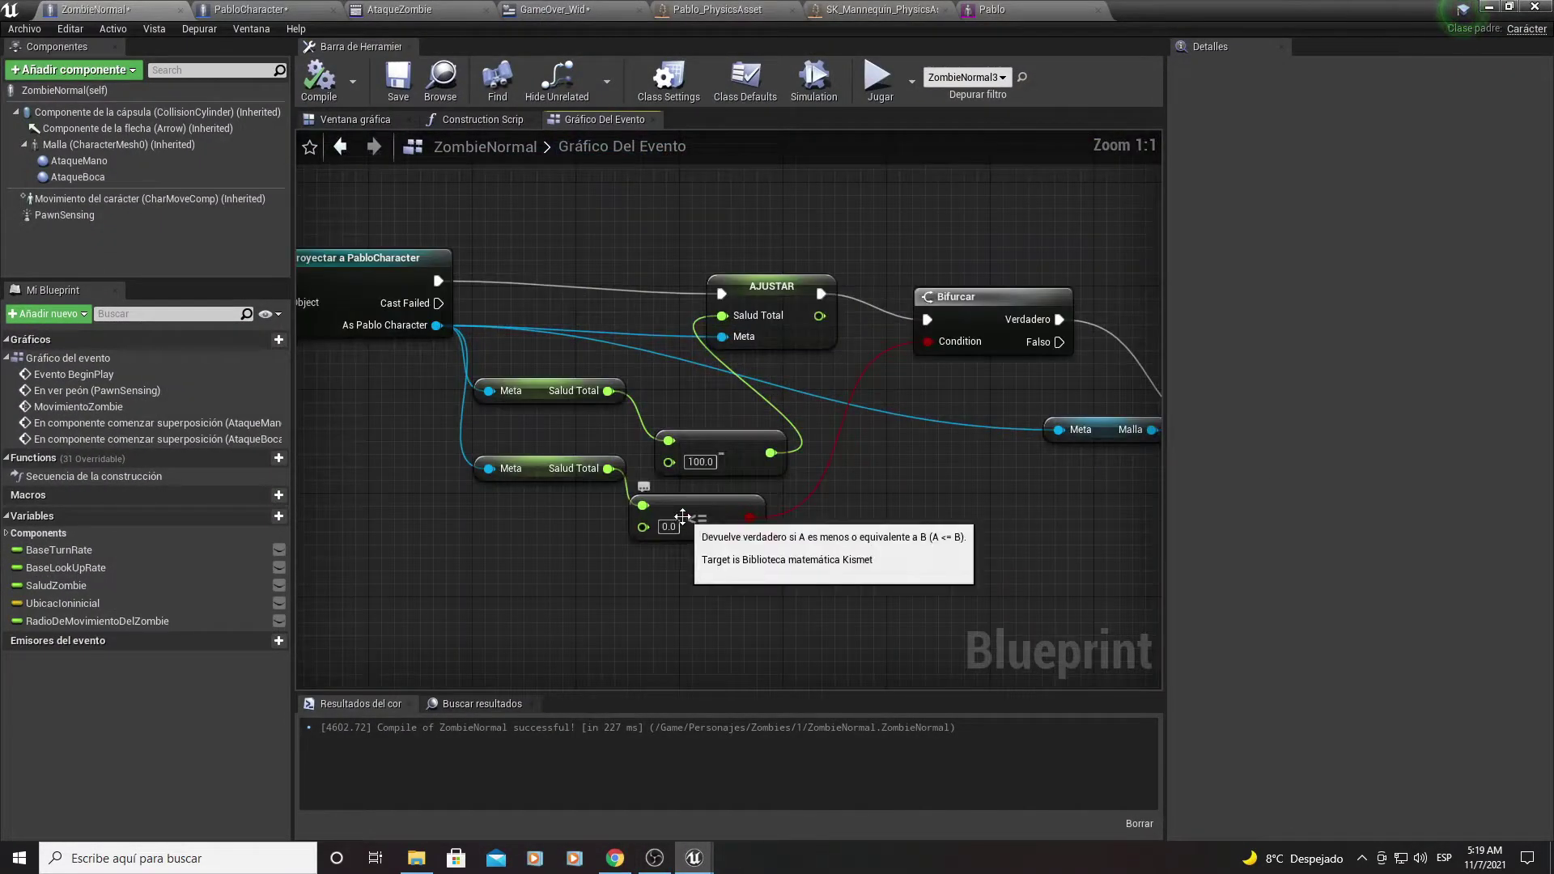
click(701, 462)
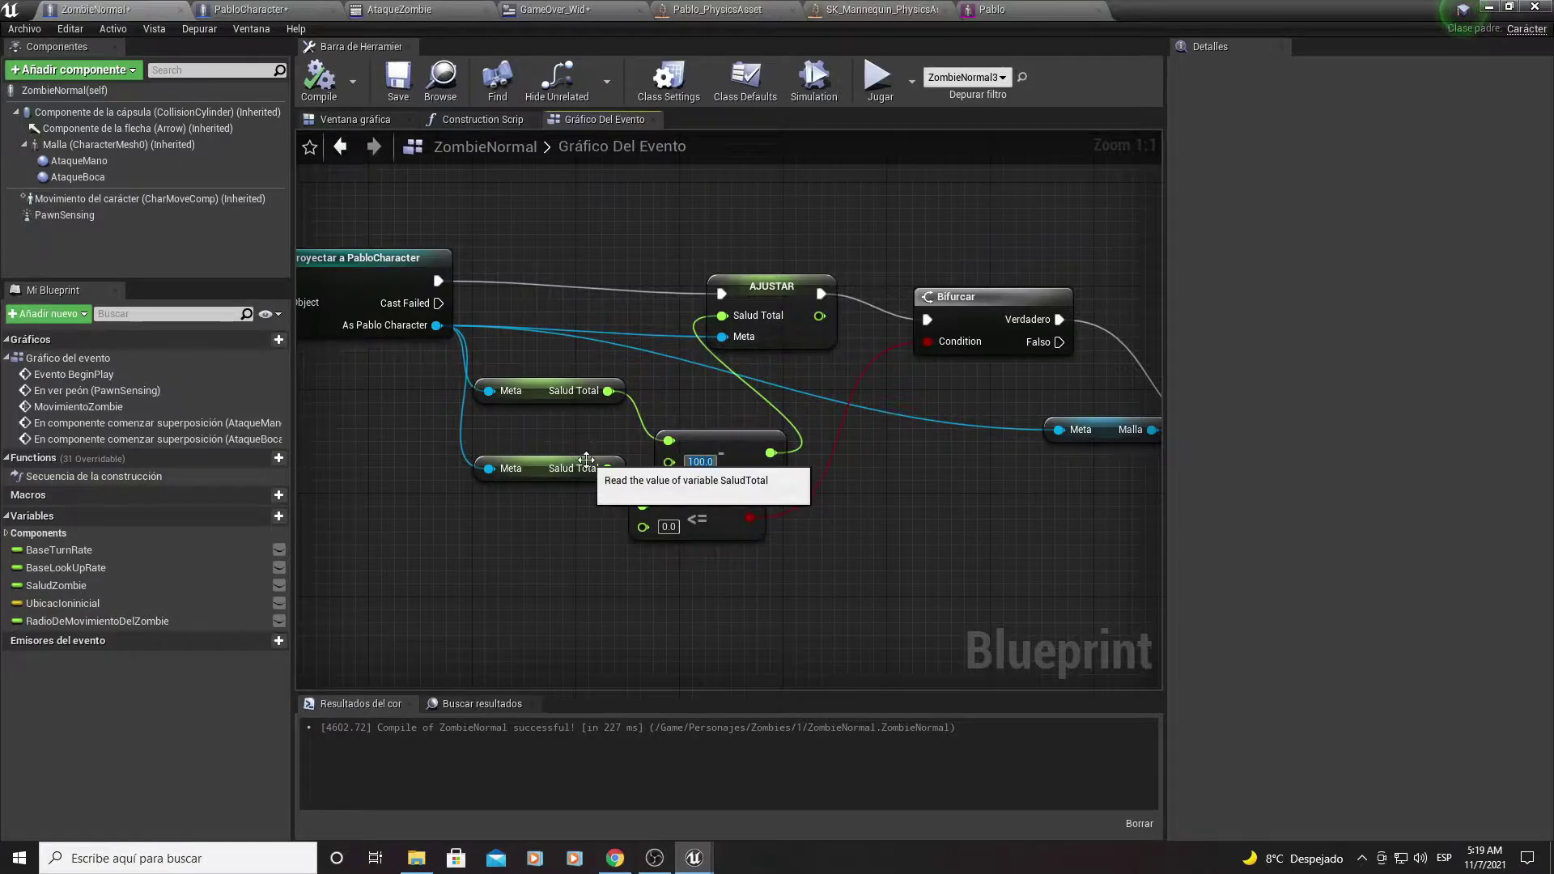
text(15)
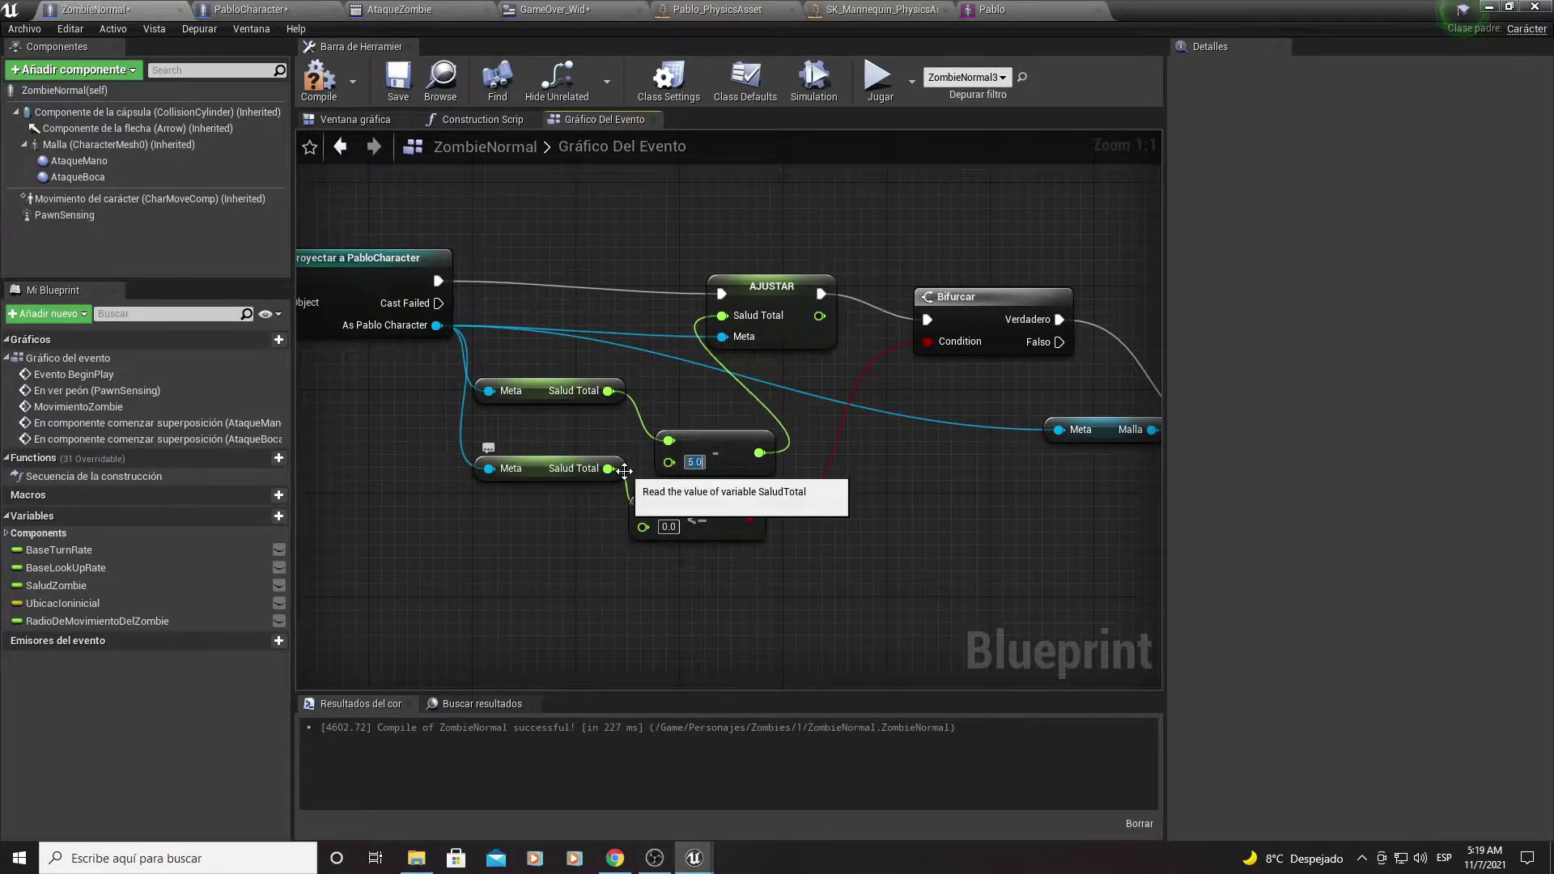
right_drag(848, 488, 858, 690)
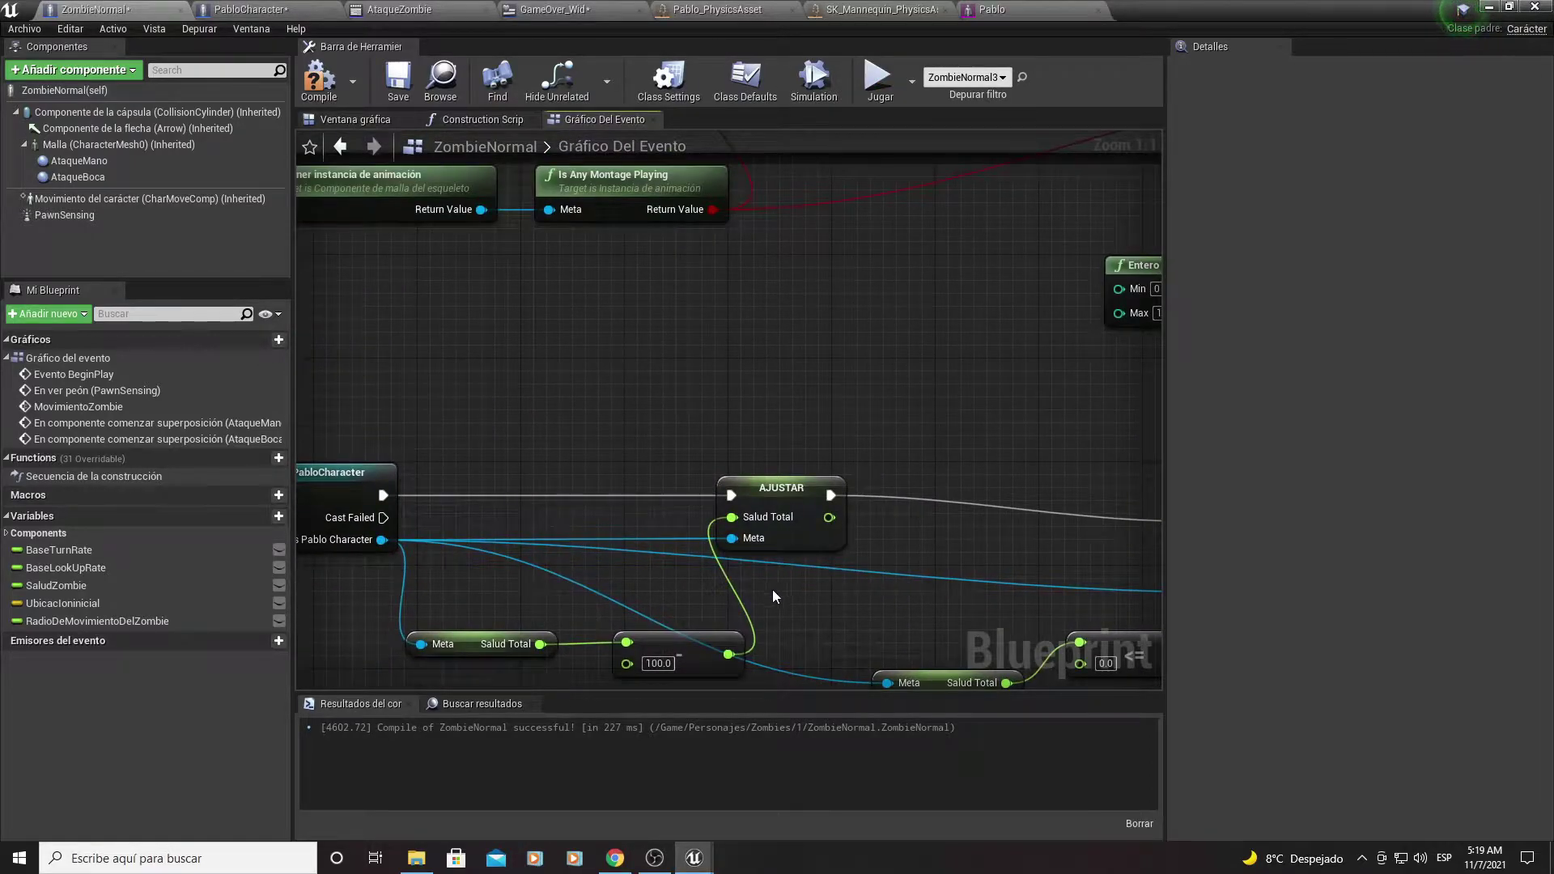
right_drag(772, 589, 893, 476)
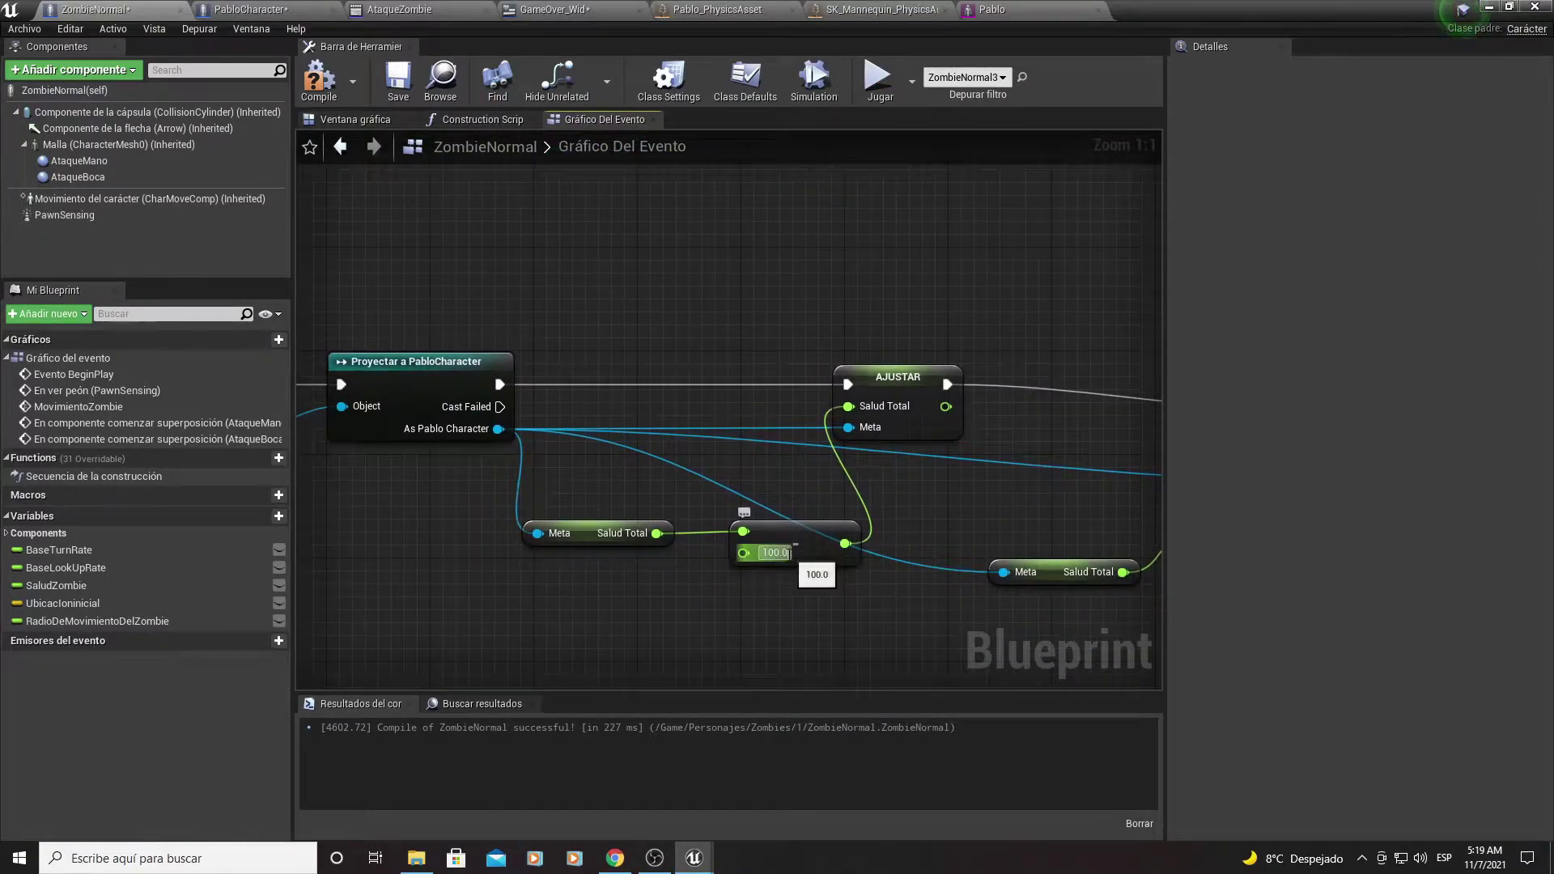
text(1)
key(Return)
Step: Compile the ZombieNormal Blueprint, then minimize and restore its window
right_drag(430, 436, 773, 405)
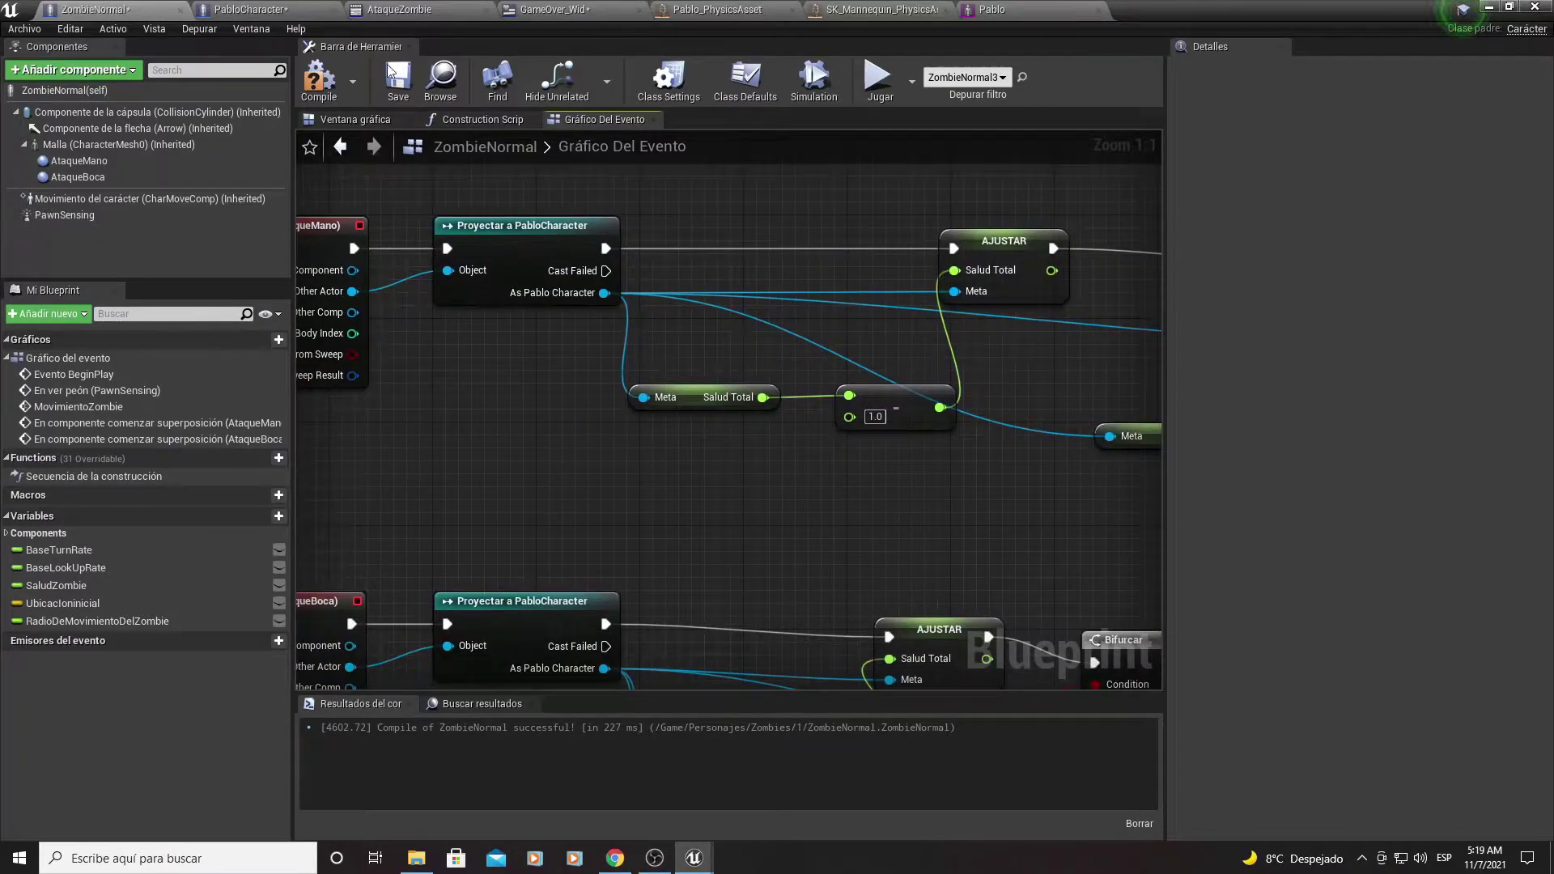
click(331, 91)
click(1486, 8)
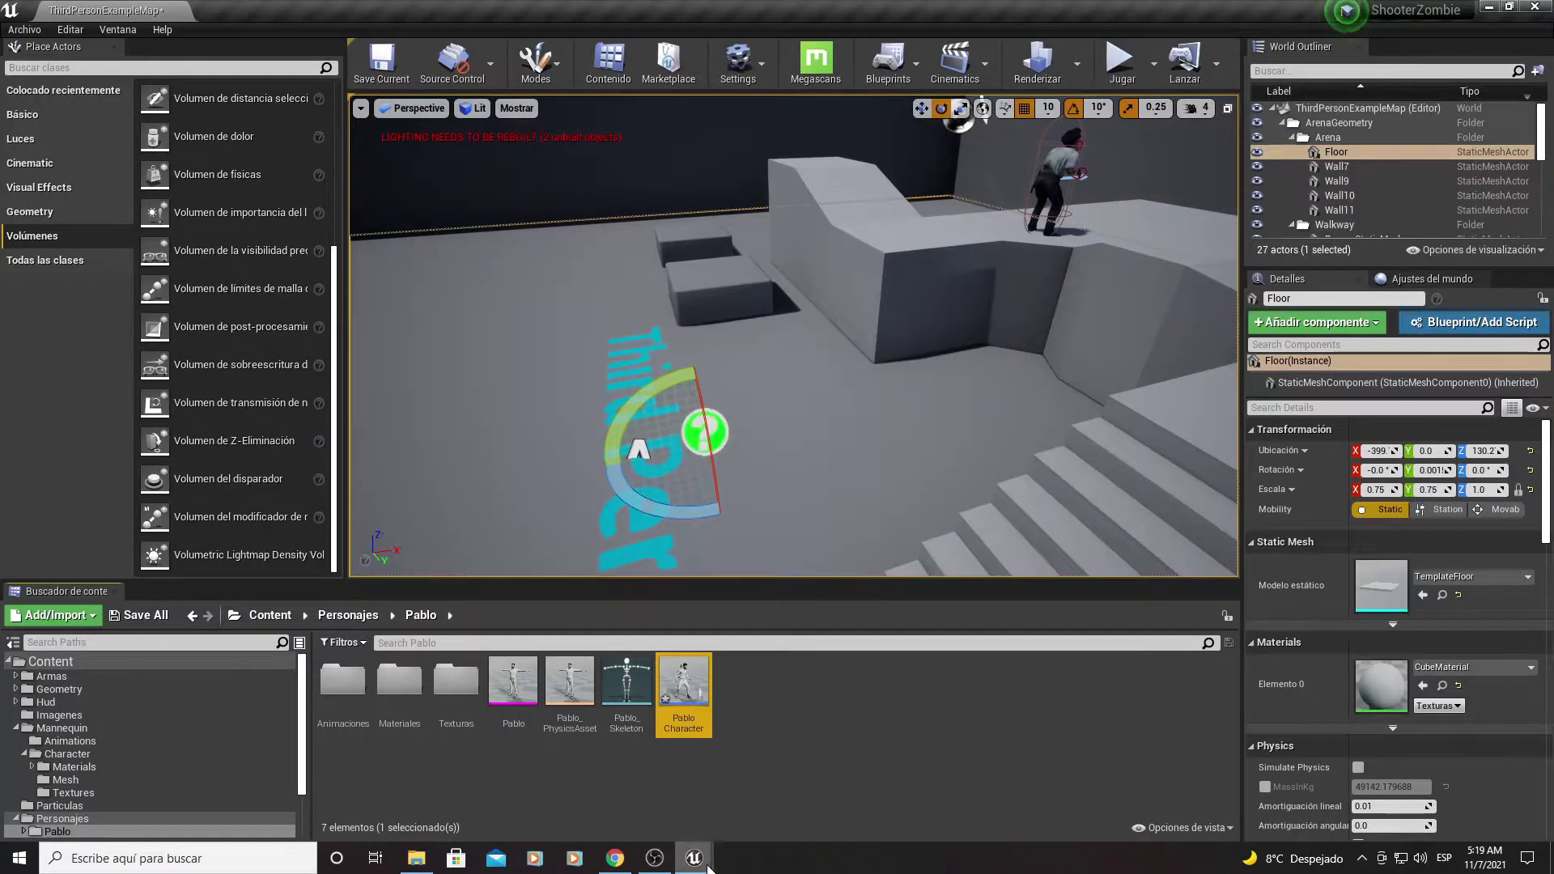
mouse_move(693, 858)
click(797, 778)
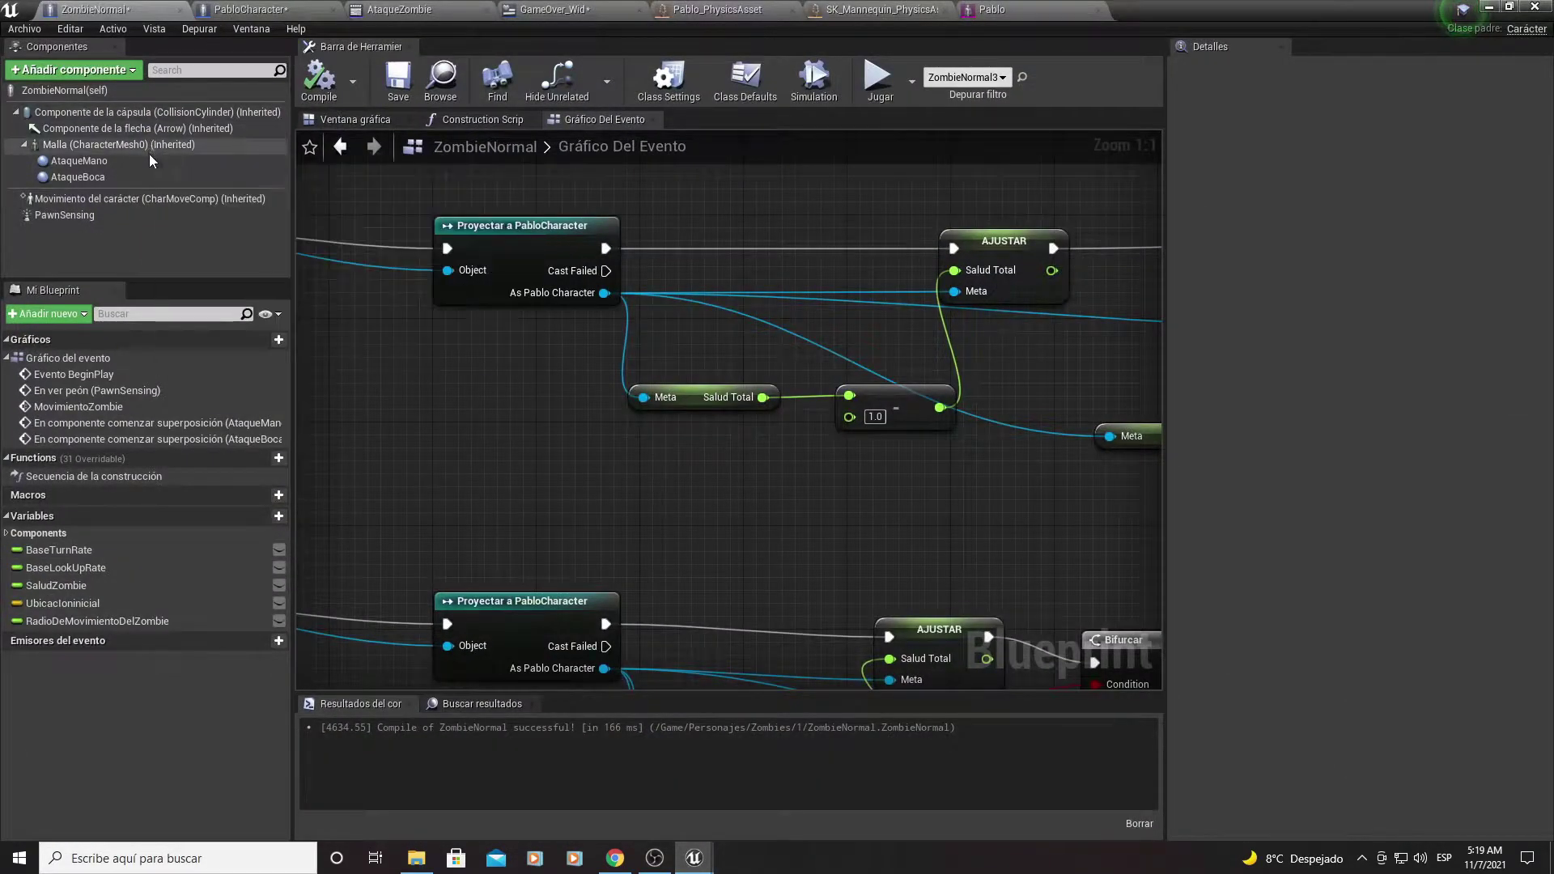
Step: Set ZombieNormal's Set MaxWalkSpeed node to 300 in the follow logic
scroll(503, 250, down, 5)
right_drag(819, 548, 825, 554)
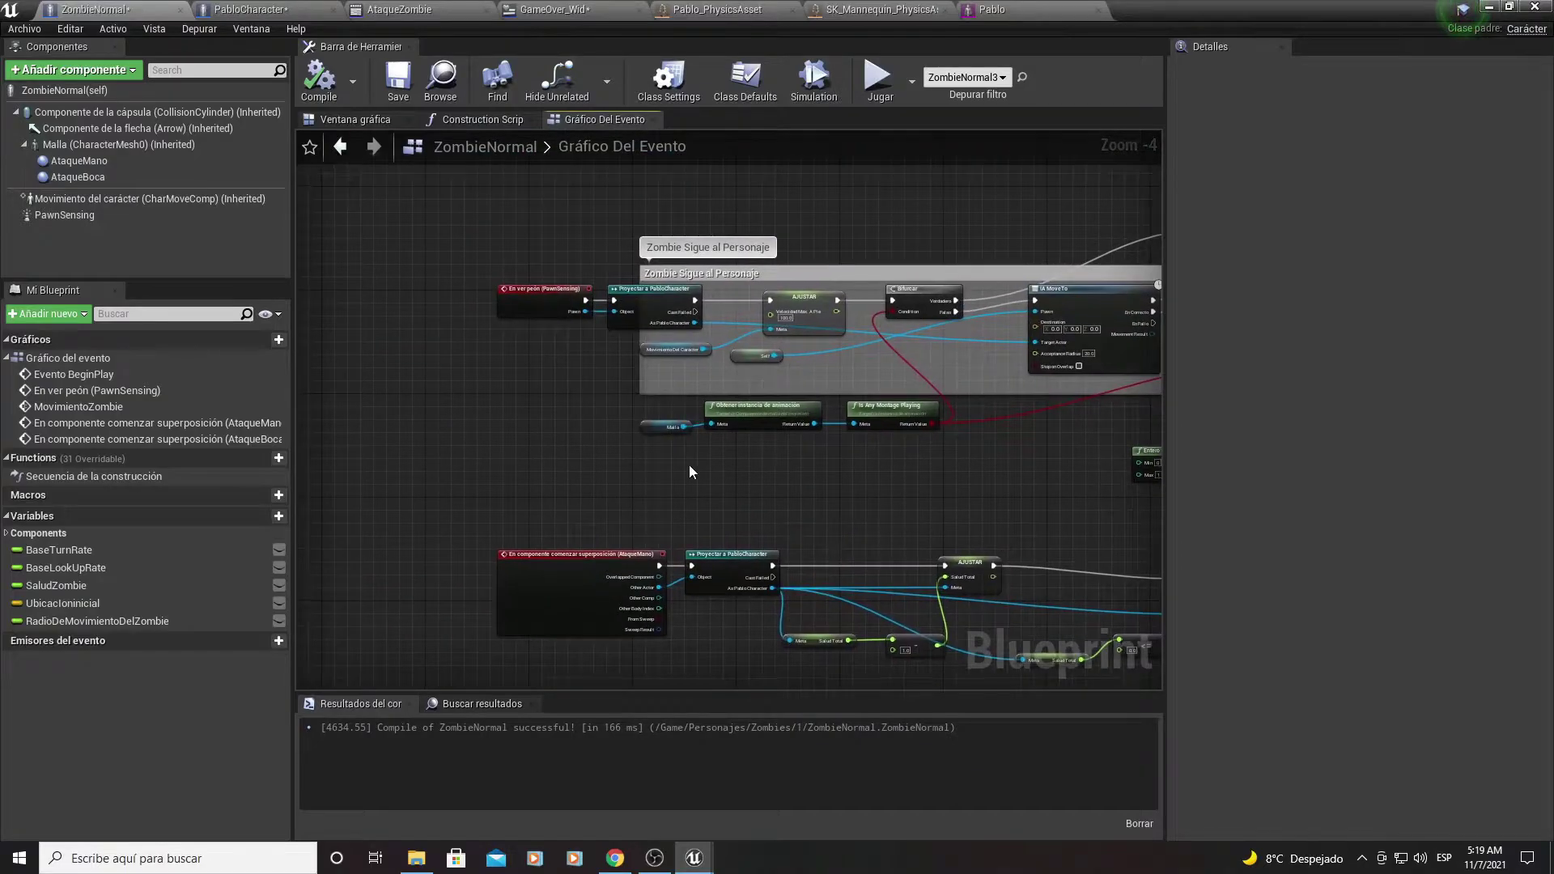
scroll(760, 410, up, 4)
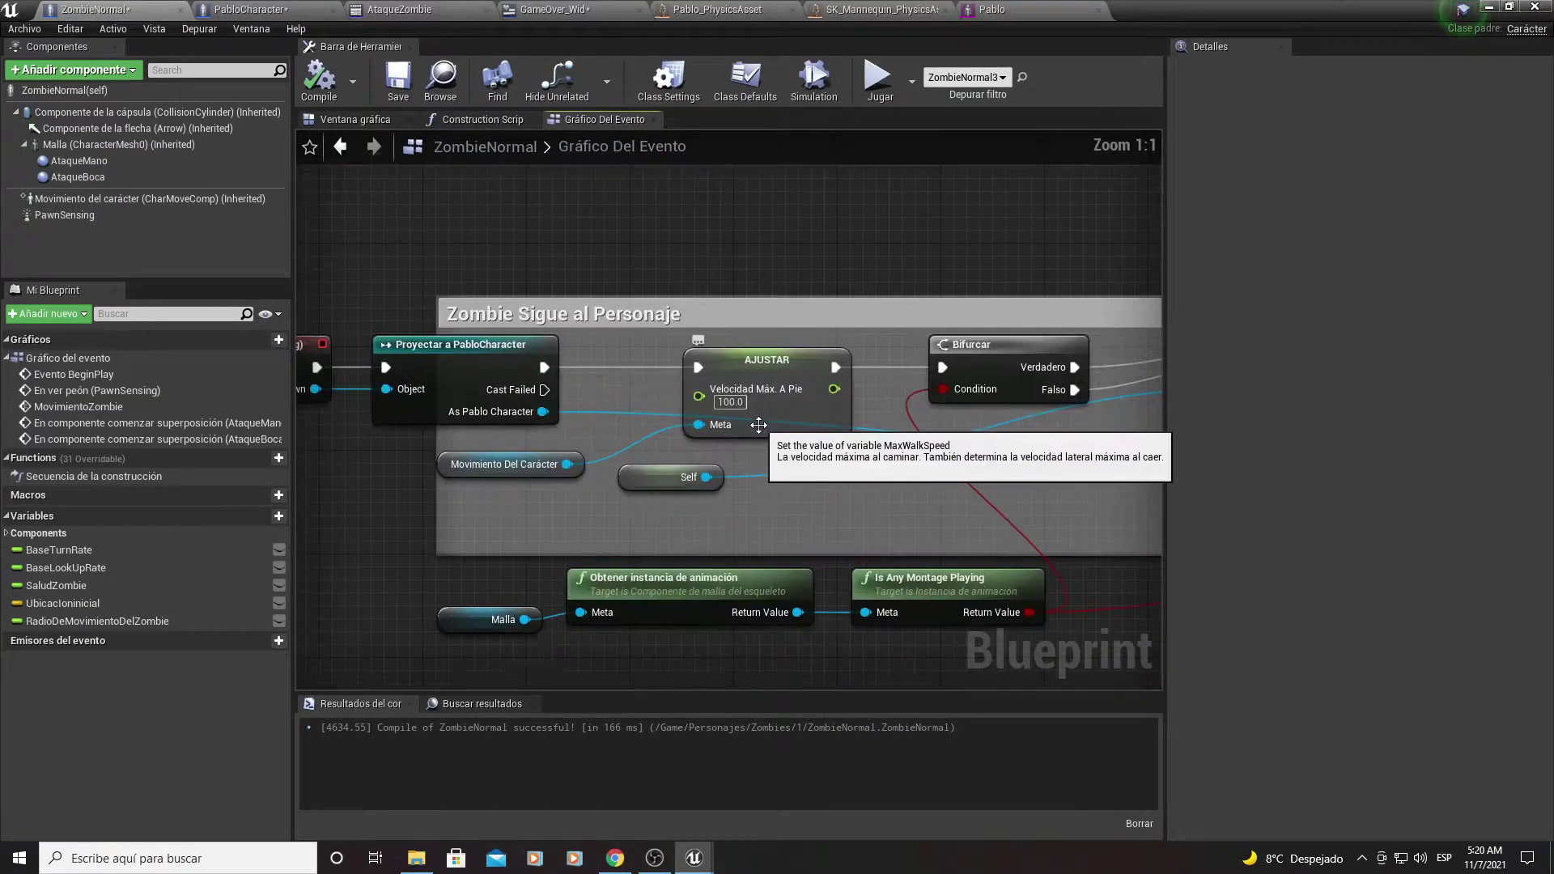
click(731, 402)
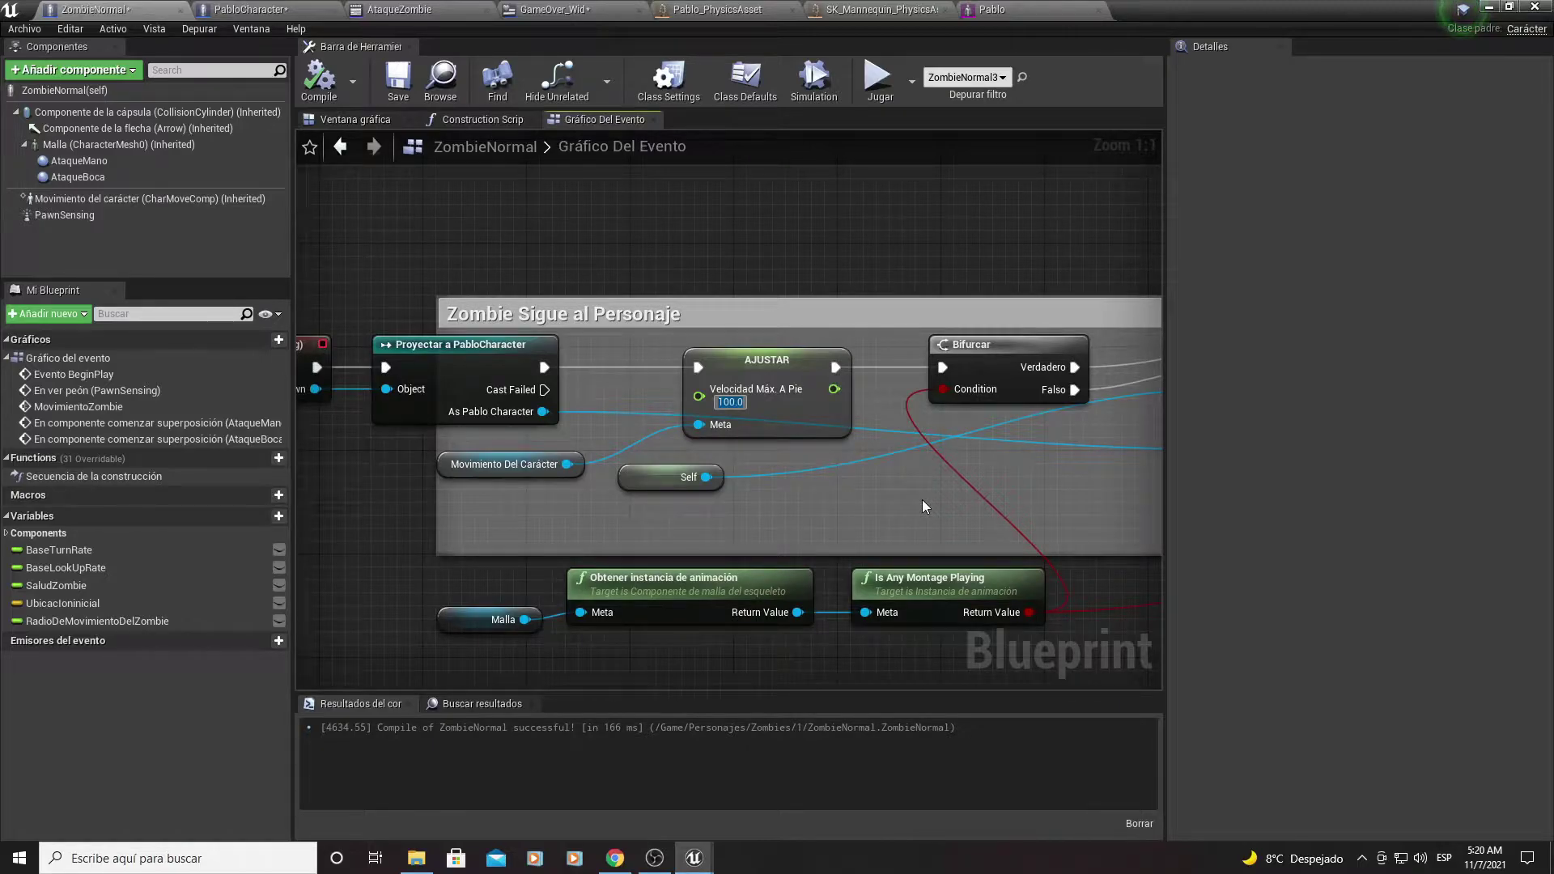
text(15)
key(Return)
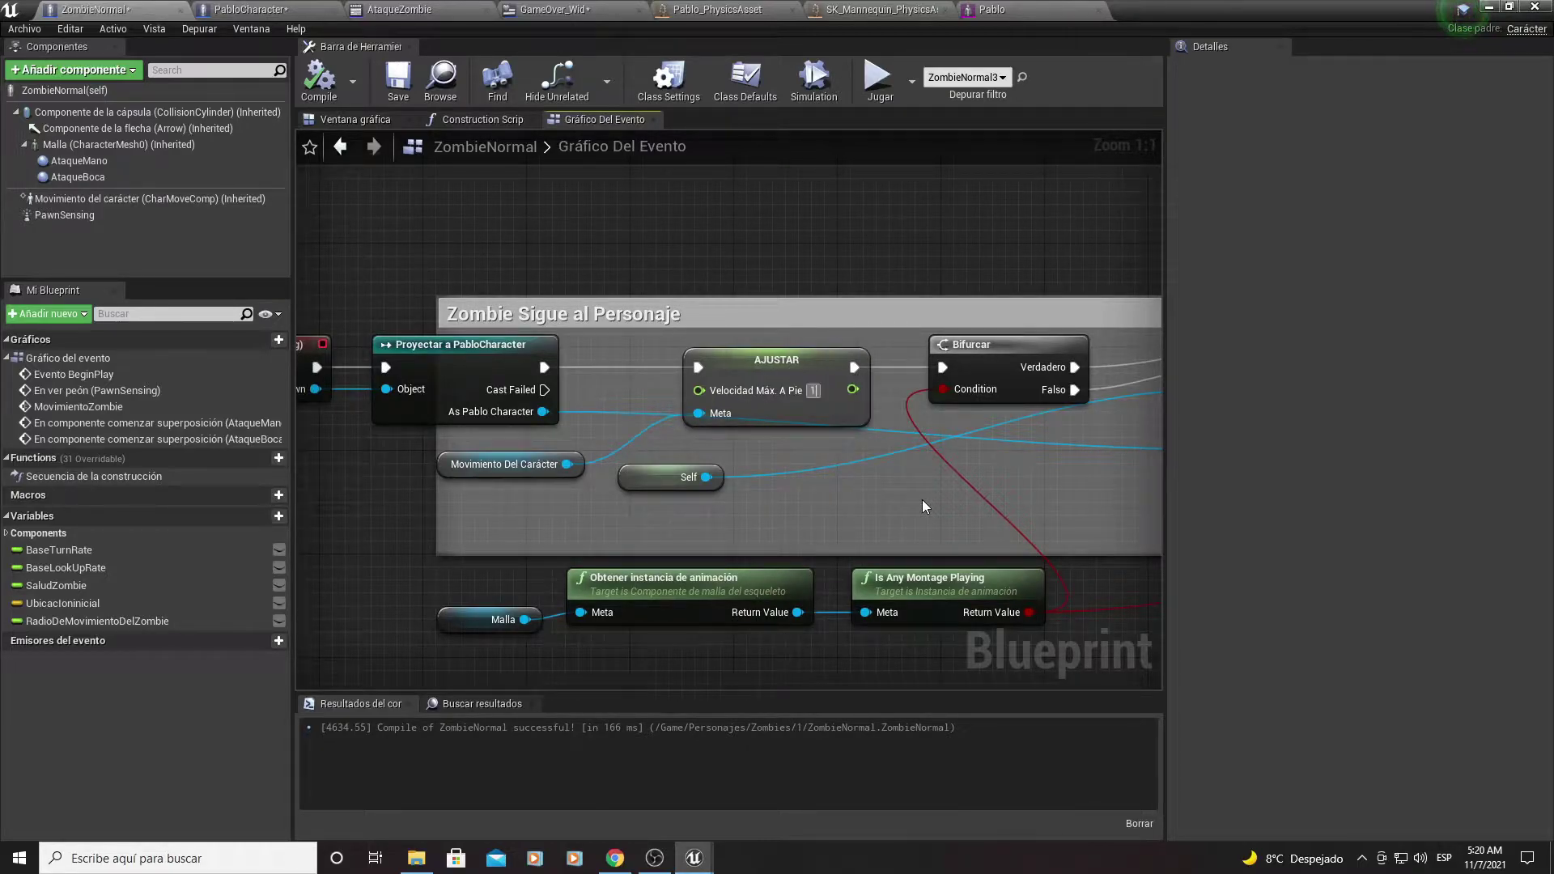
key(BackSpace)
key(BackSpace)
text(300)
key(Return)
Step: Filter the movement component's details for walk settings, compile ZombieNormal, and return to the level
right_drag(965, 218, 829, 636)
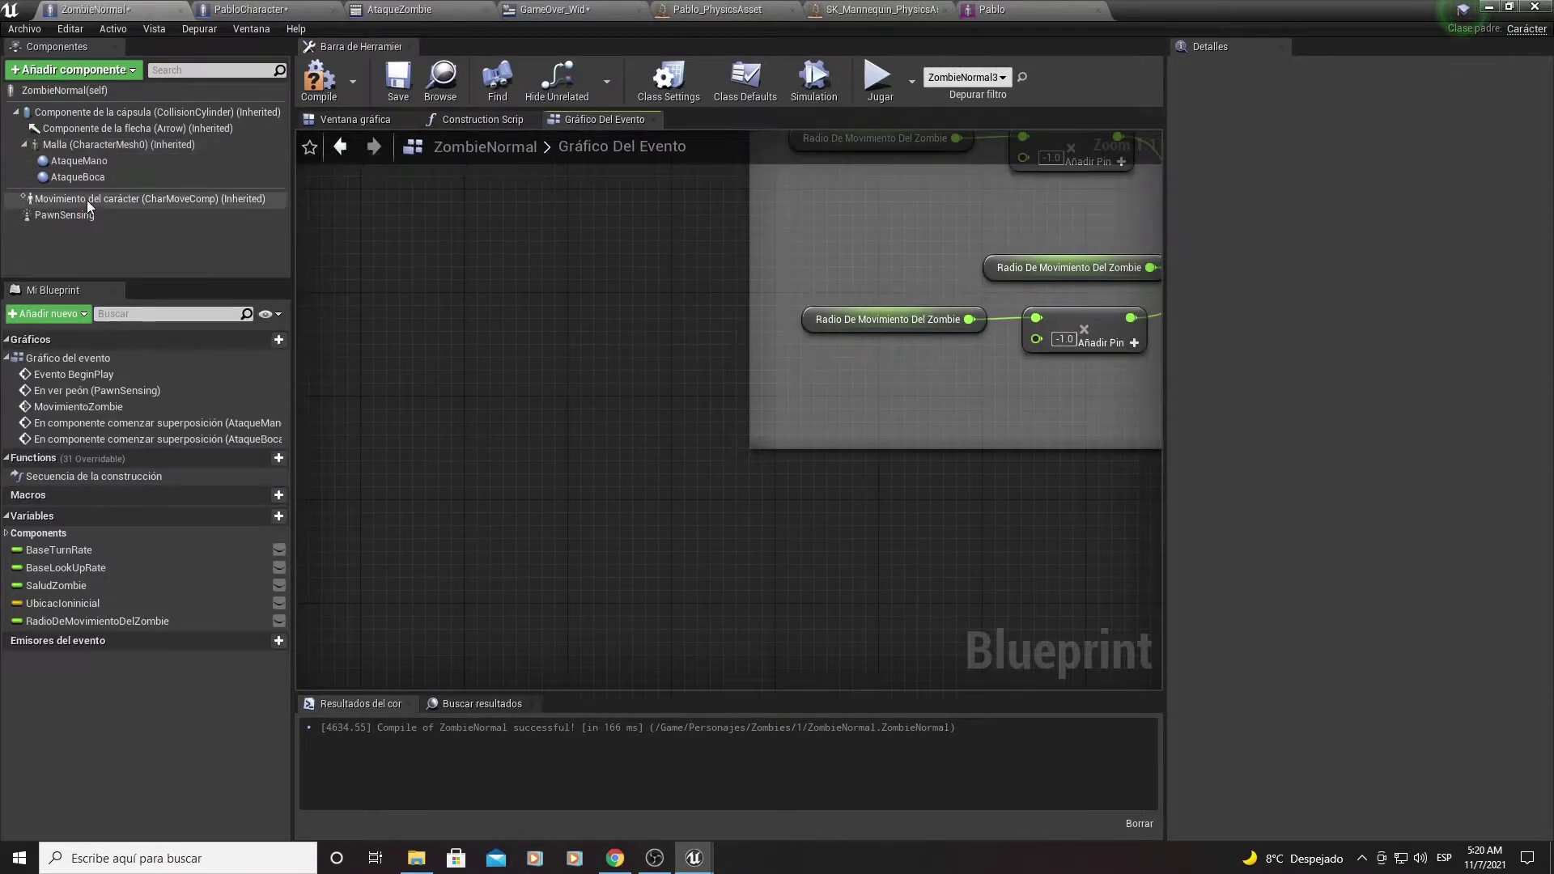
click(86, 201)
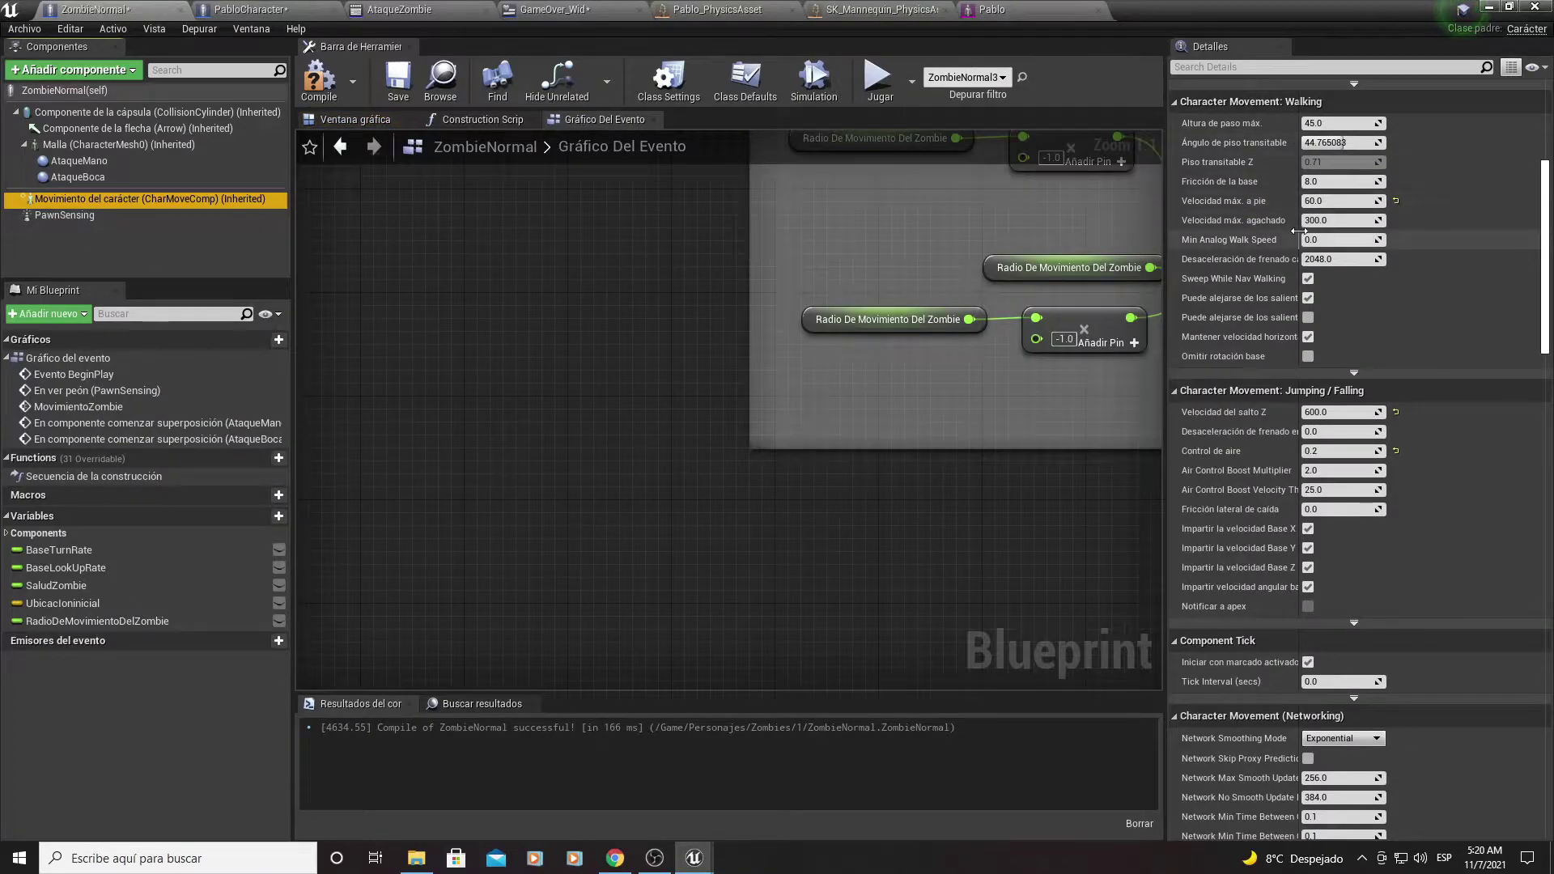
click(1233, 69)
text(WA)
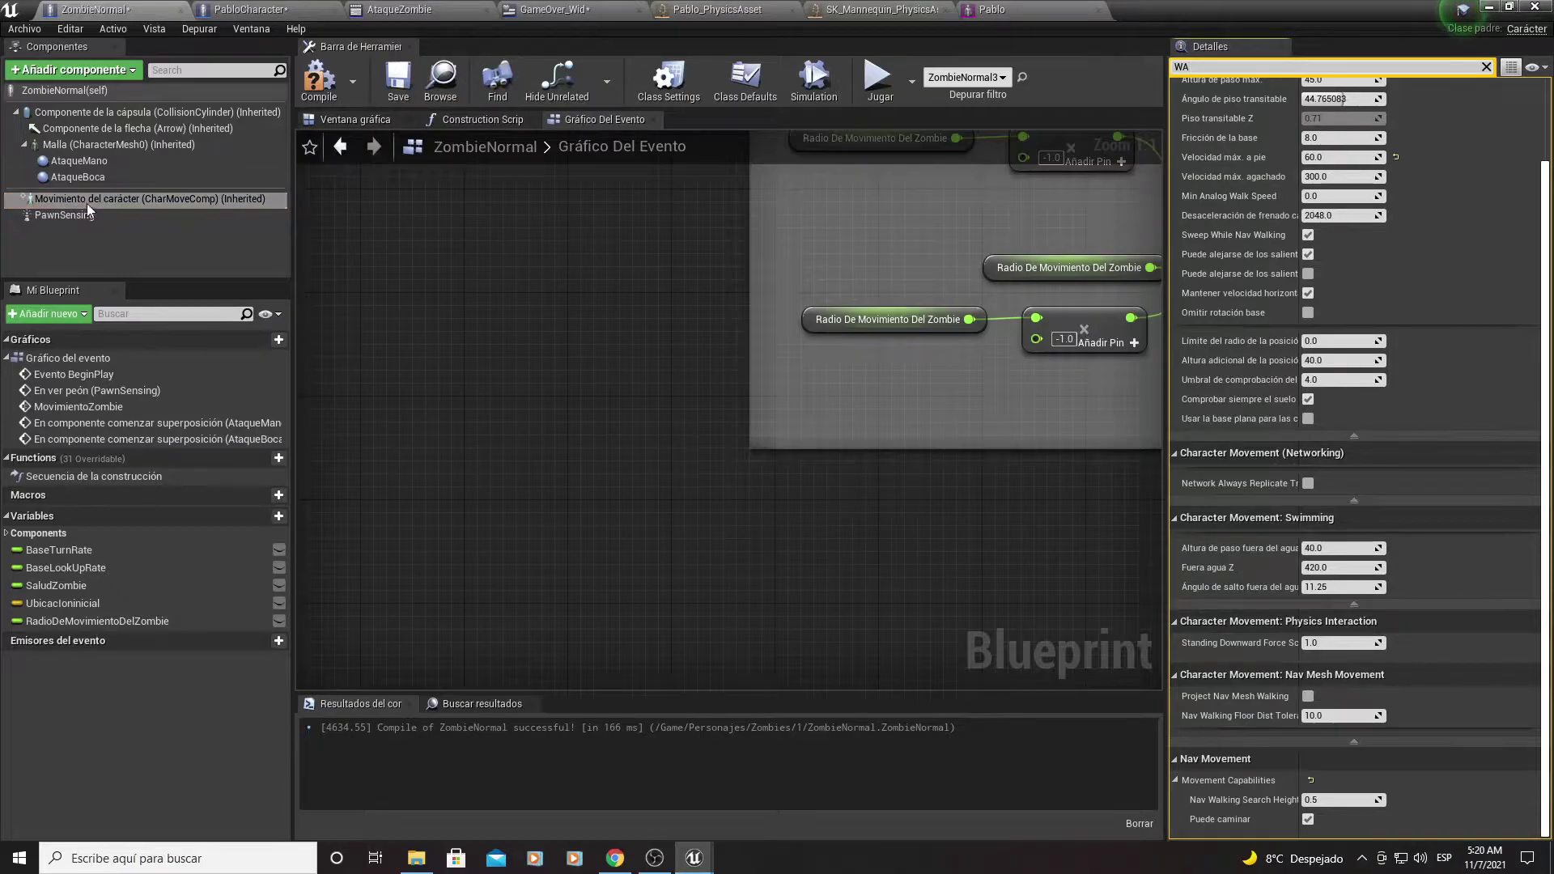
click(319, 77)
click(1492, 7)
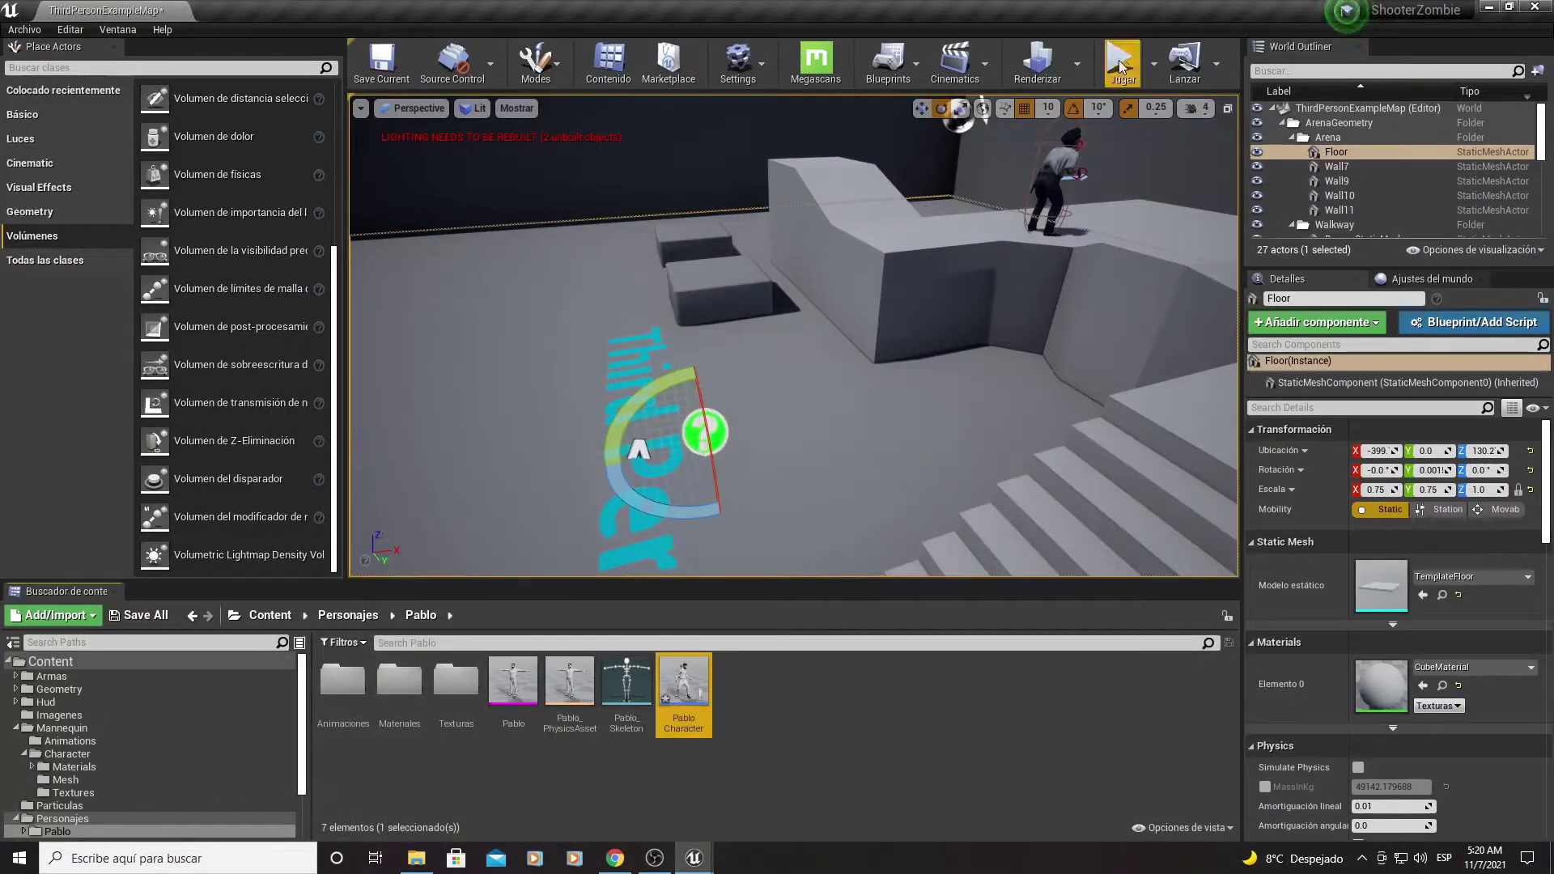
Step: Give the running Play session control to test the zombie's speed
click(1022, 251)
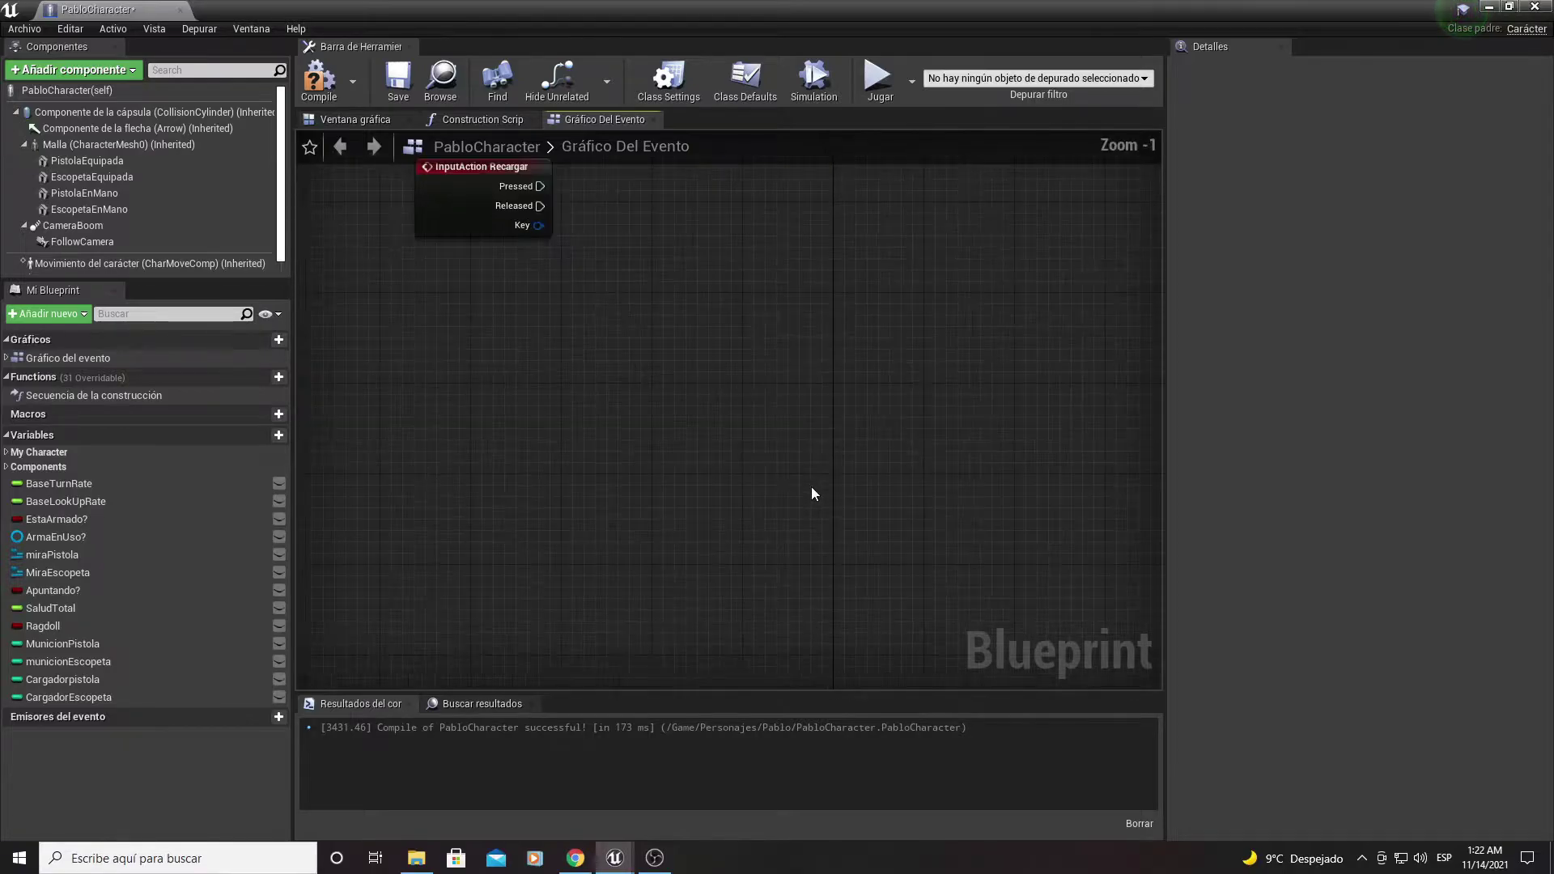
Step: Frame the Recargar node, go back to the level viewport, orbit it, and open the Editar menu
key(Home)
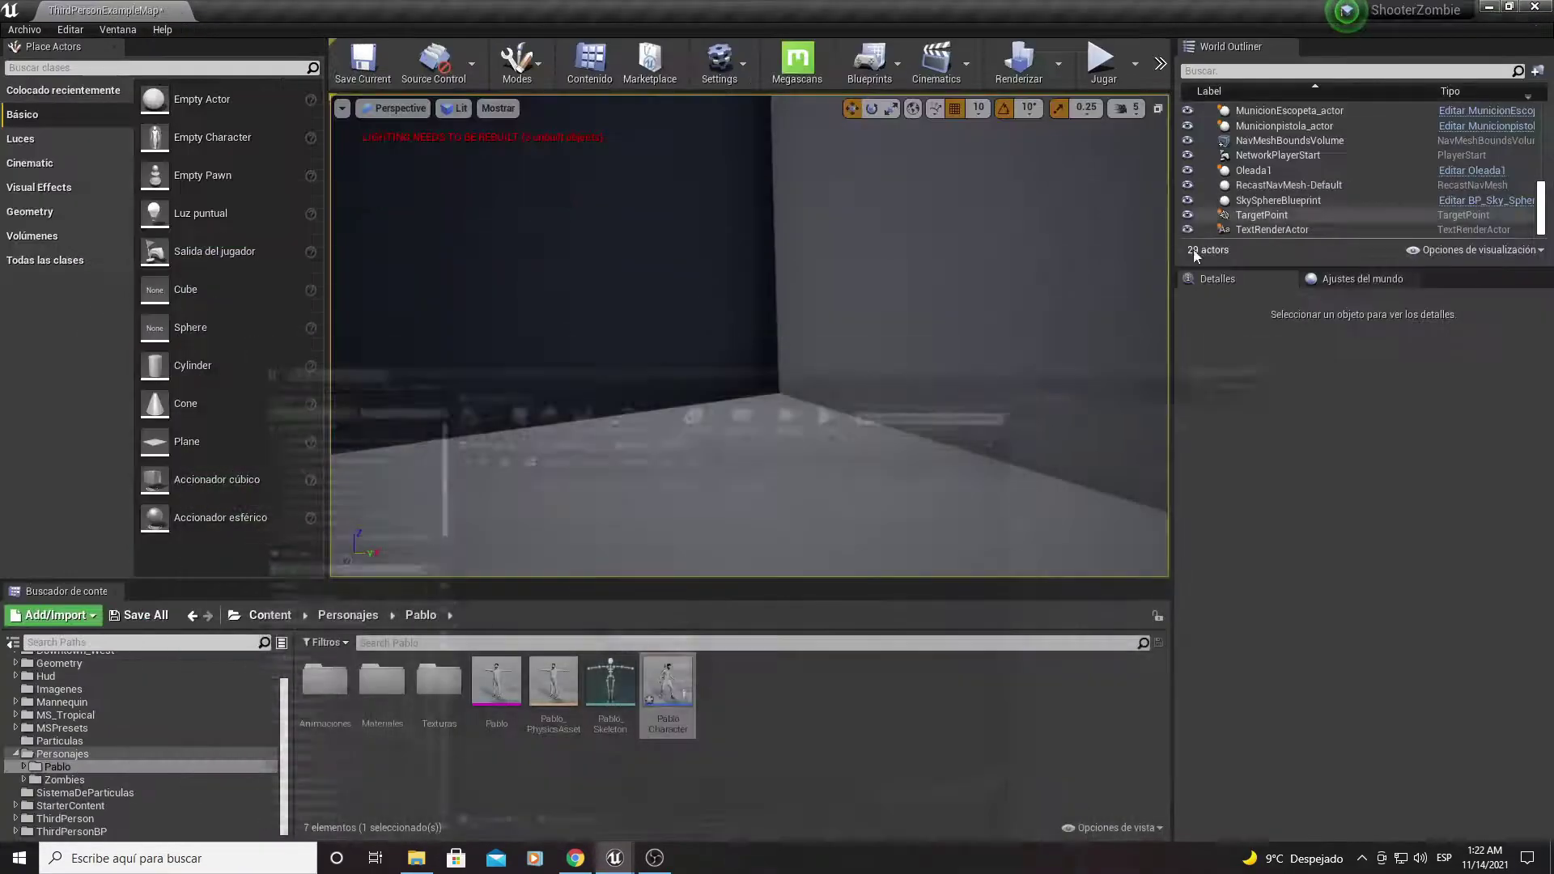
click(1490, 6)
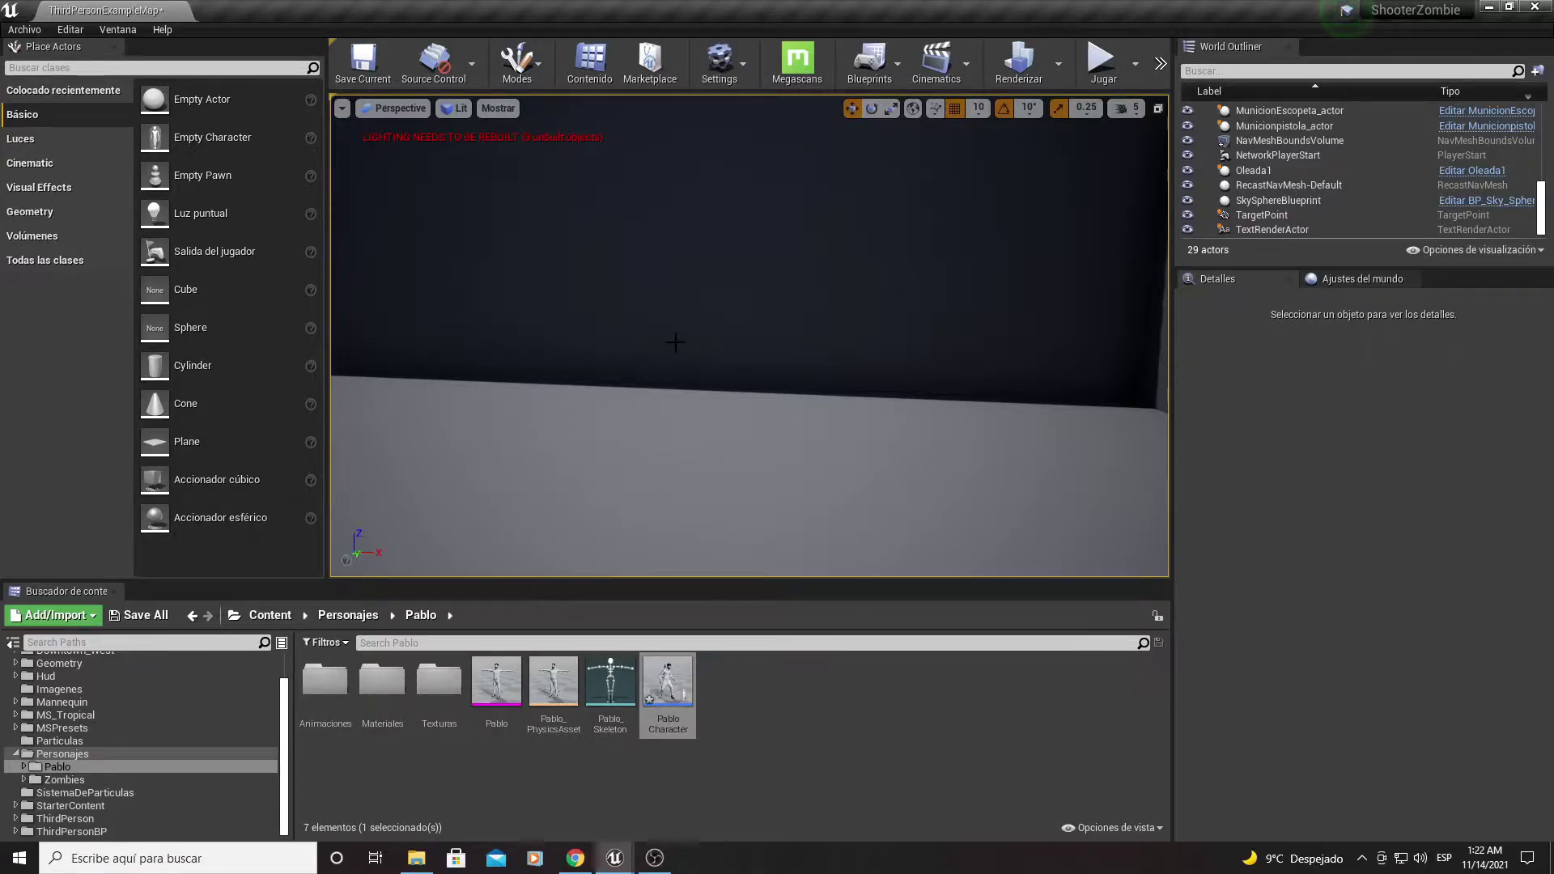
right_drag(672, 350, 672, 350)
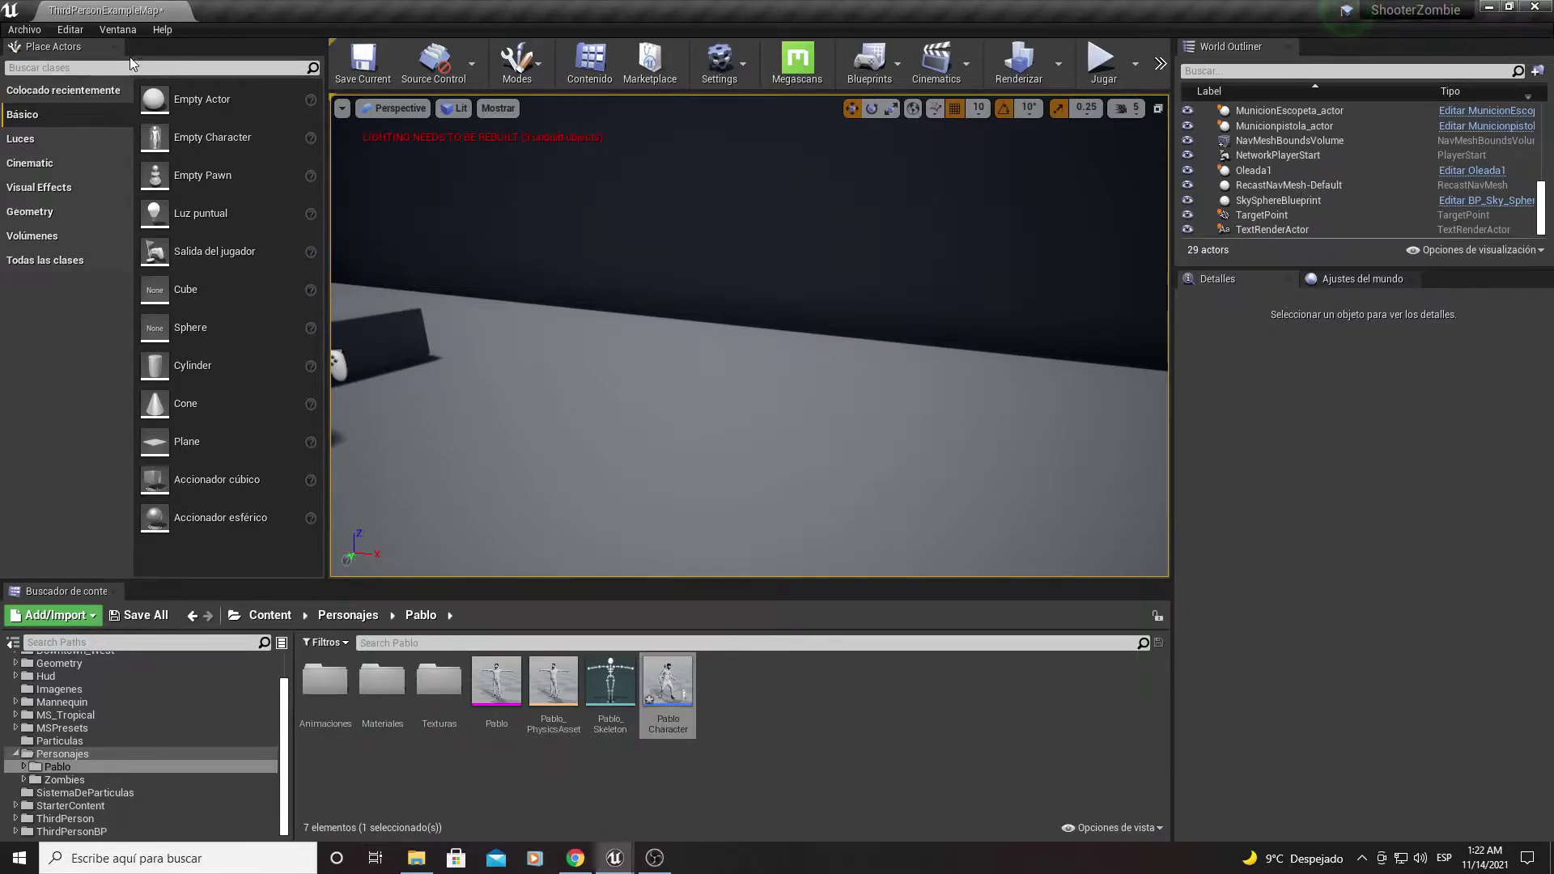
click(70, 29)
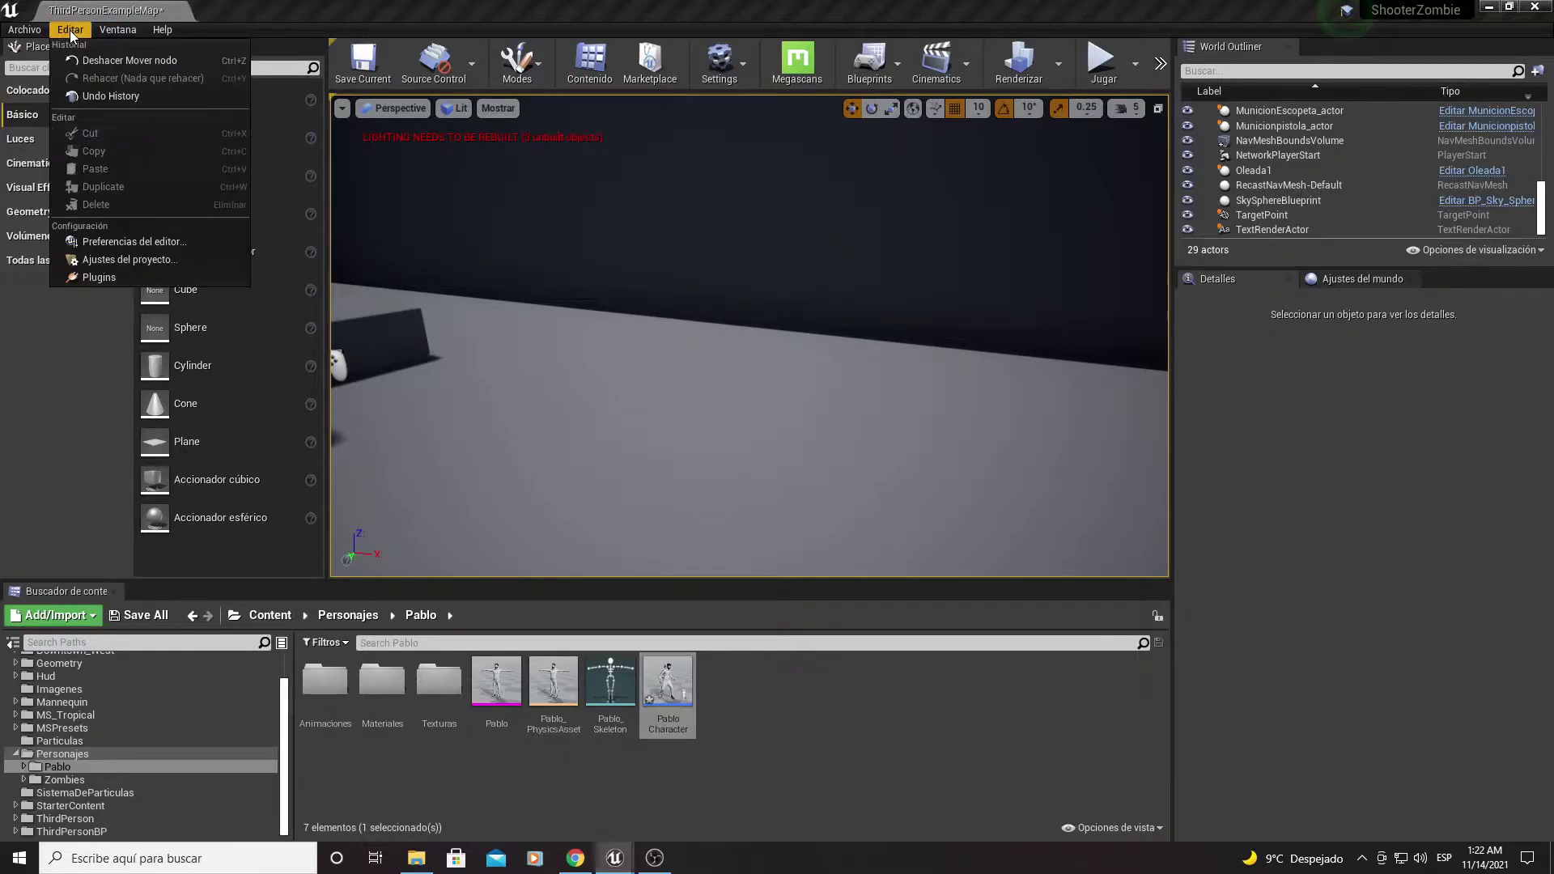
Step: In Project Settings > Entrada, bind the Recargar action mapping to the R key
click(113, 261)
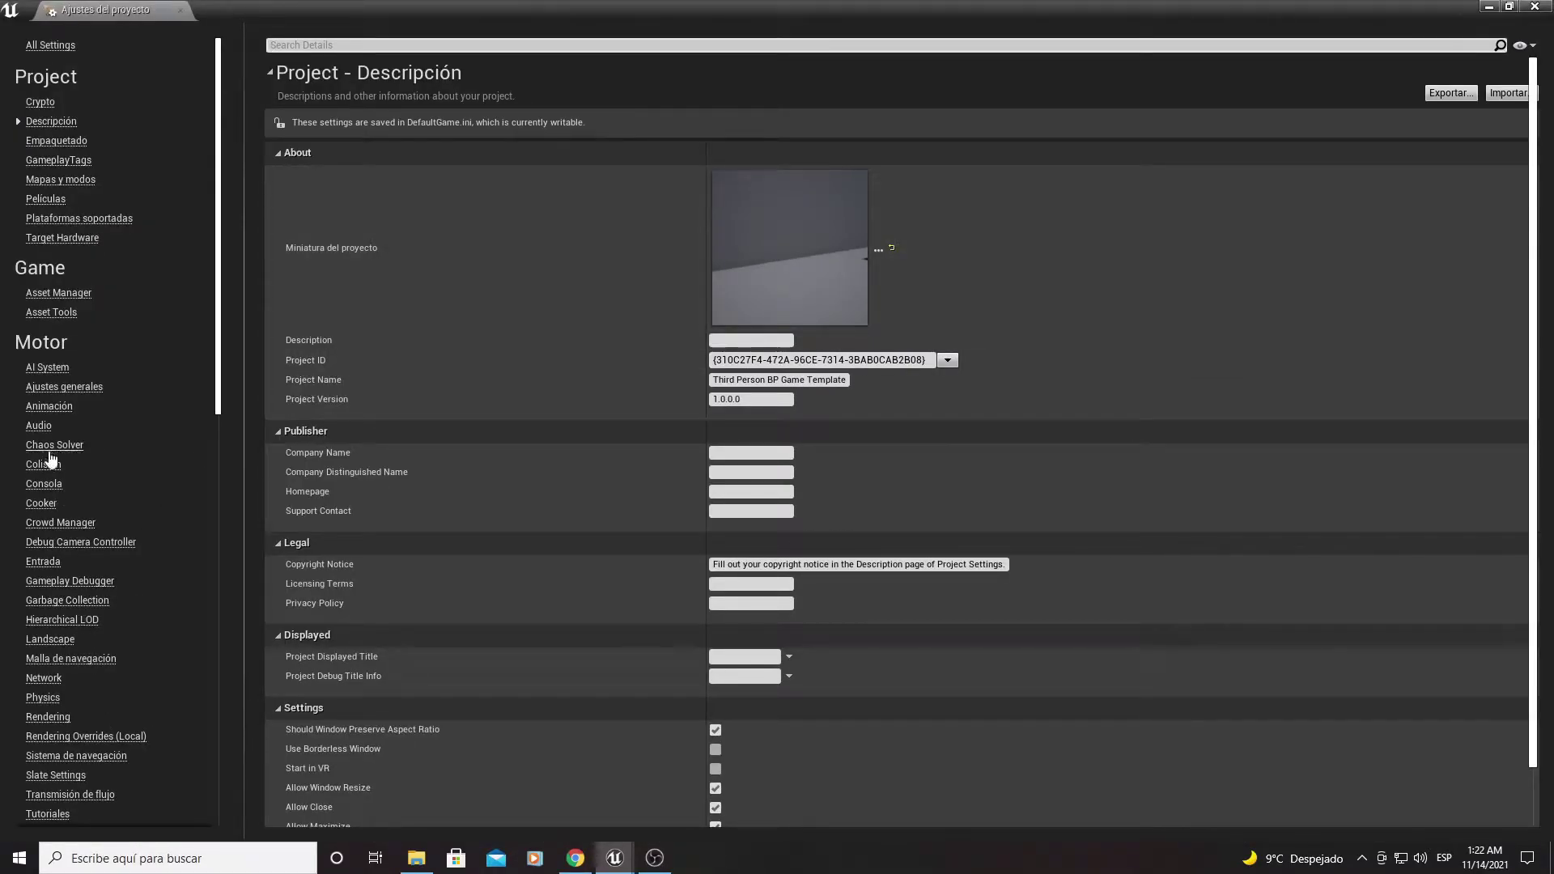
click(42, 562)
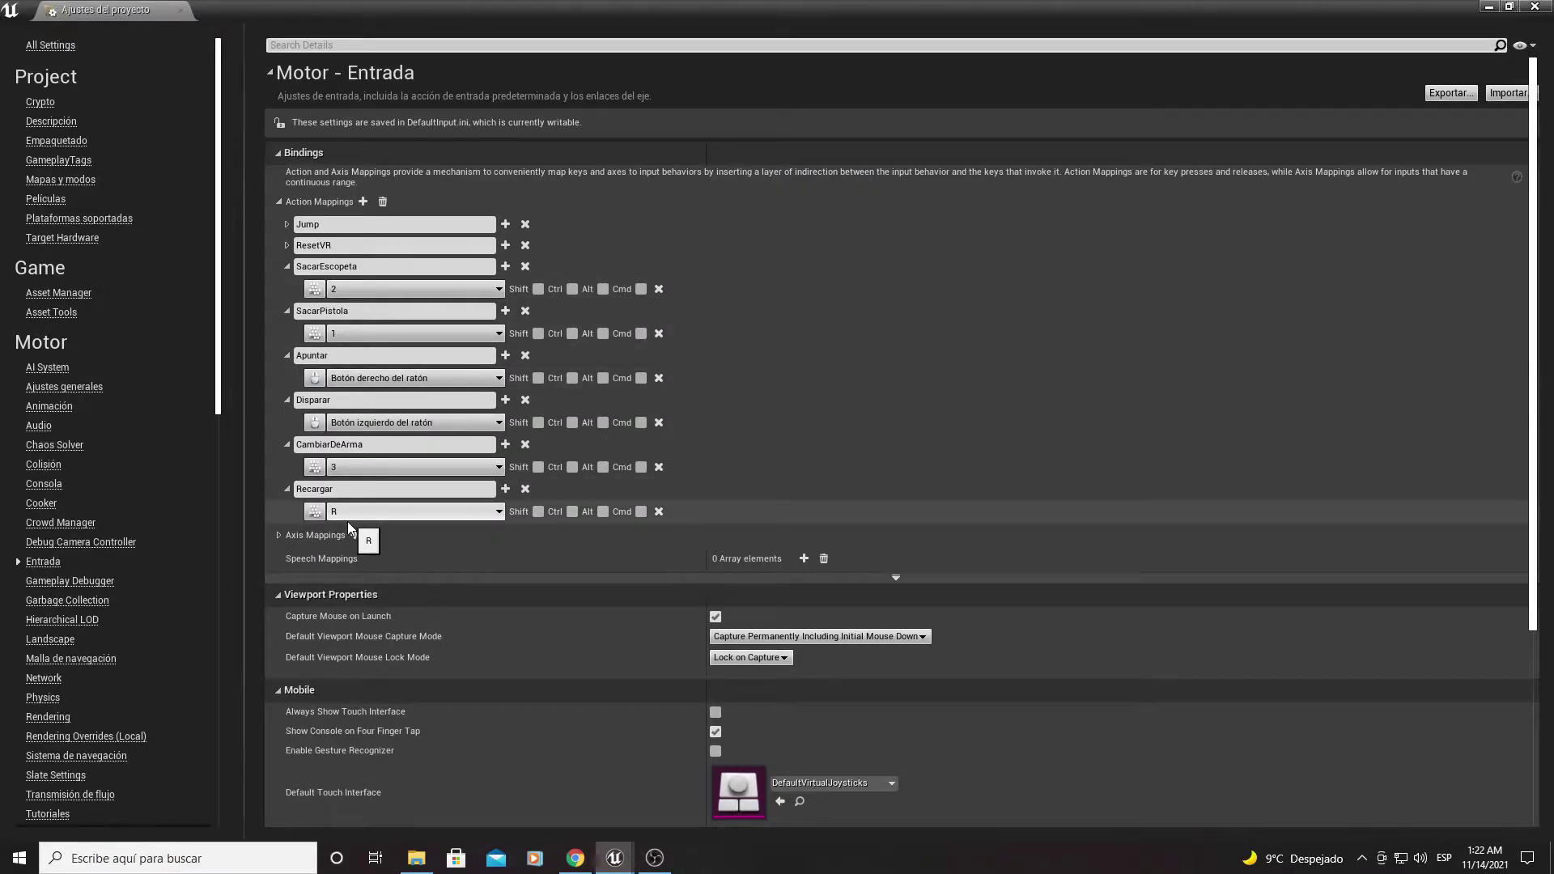
key(r)
click(340, 493)
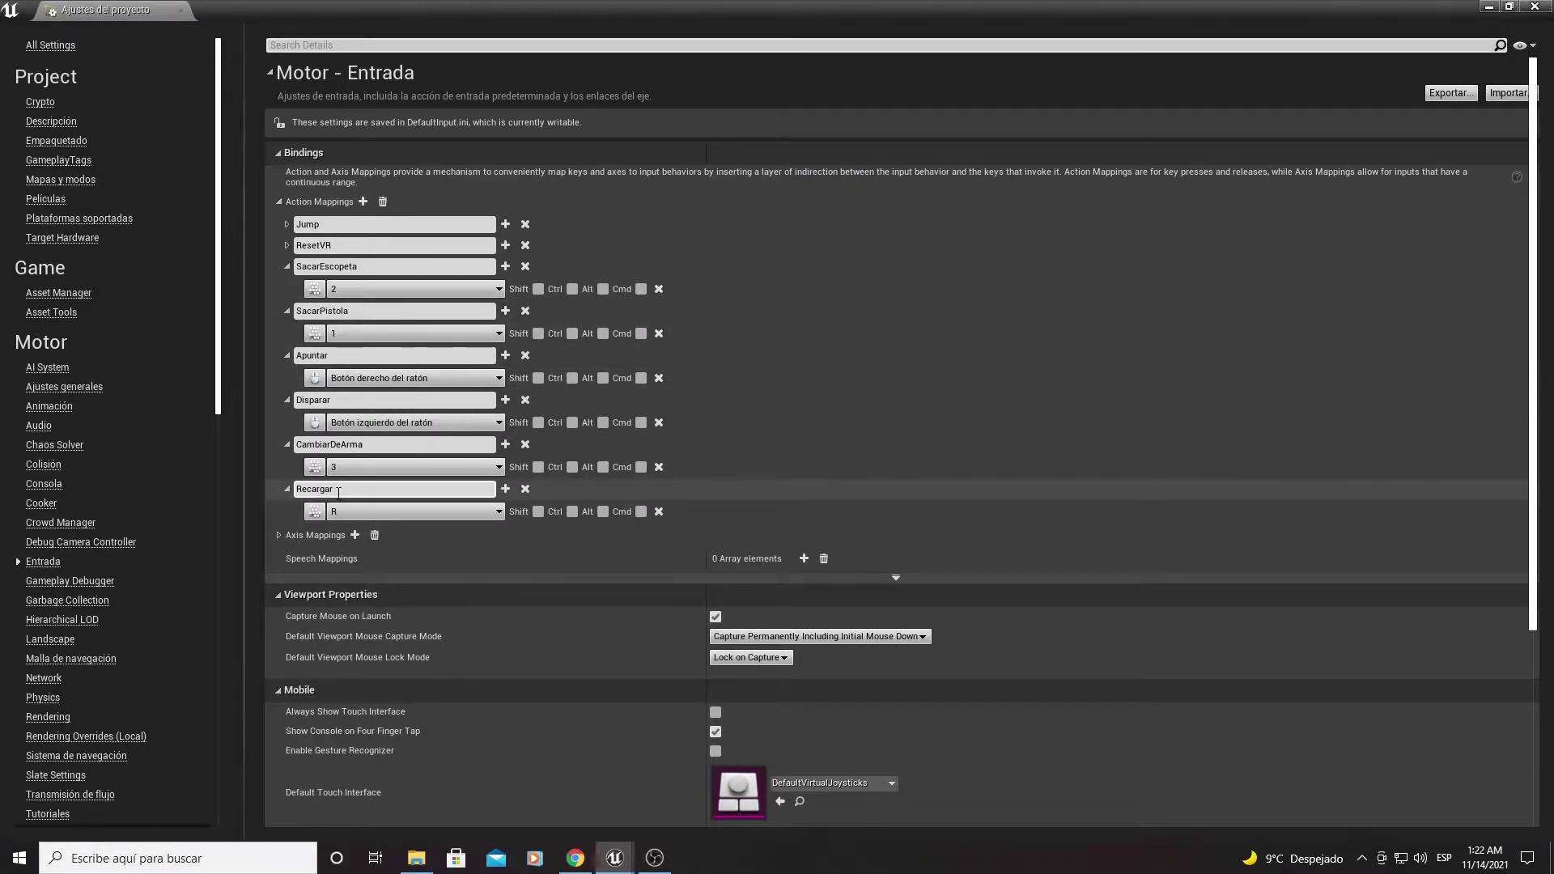
Step: Add an unbound test 'recar' action mapping, delete it, and close the project settings
click(364, 203)
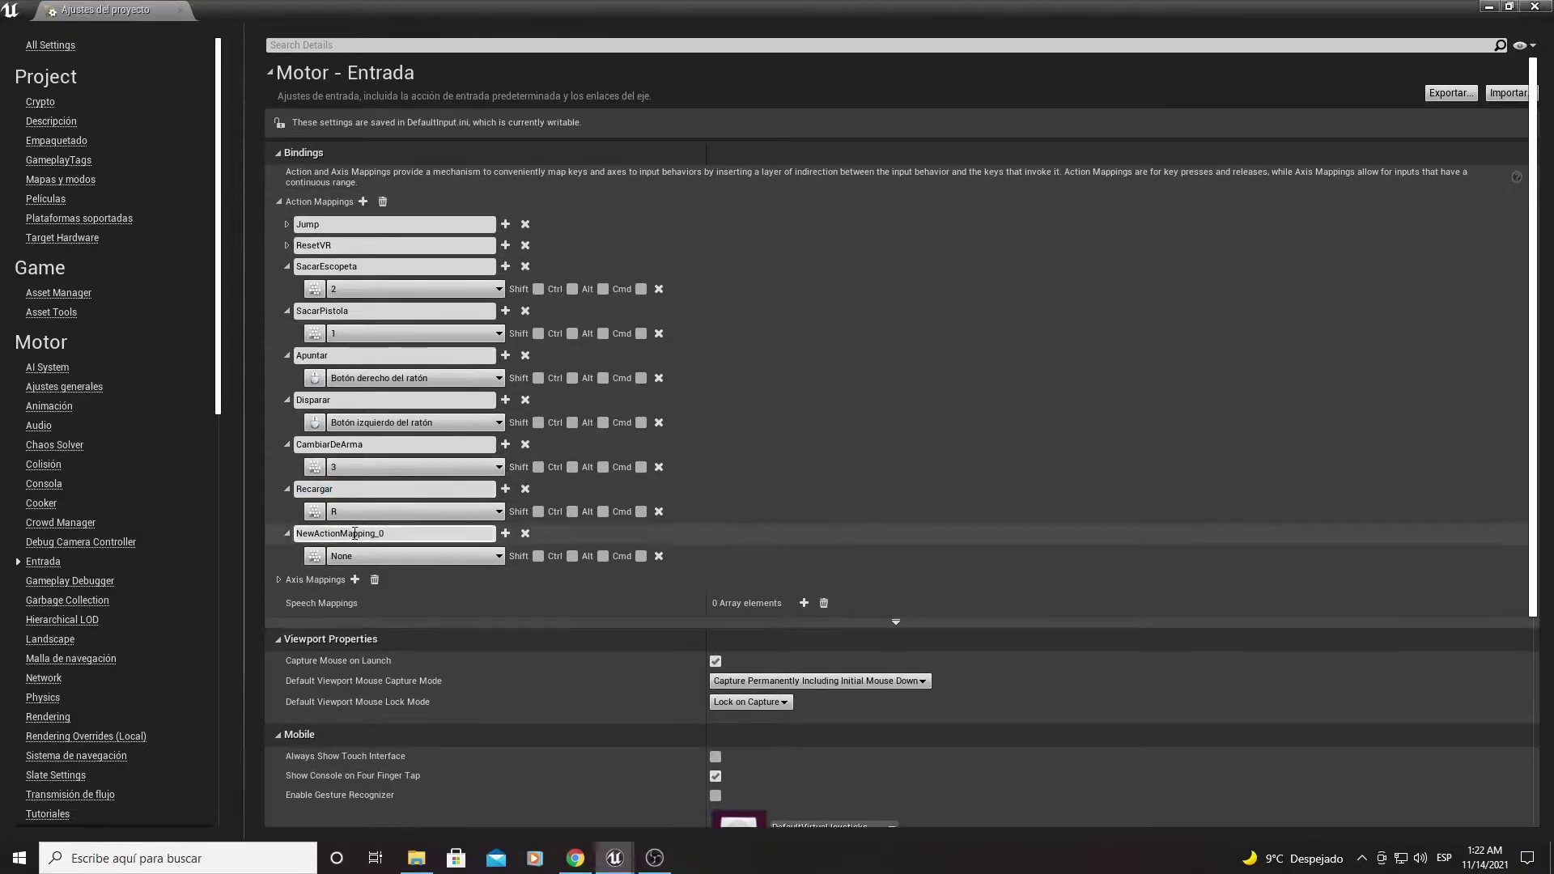
click(398, 535)
text(recar)
click(351, 576)
click(359, 554)
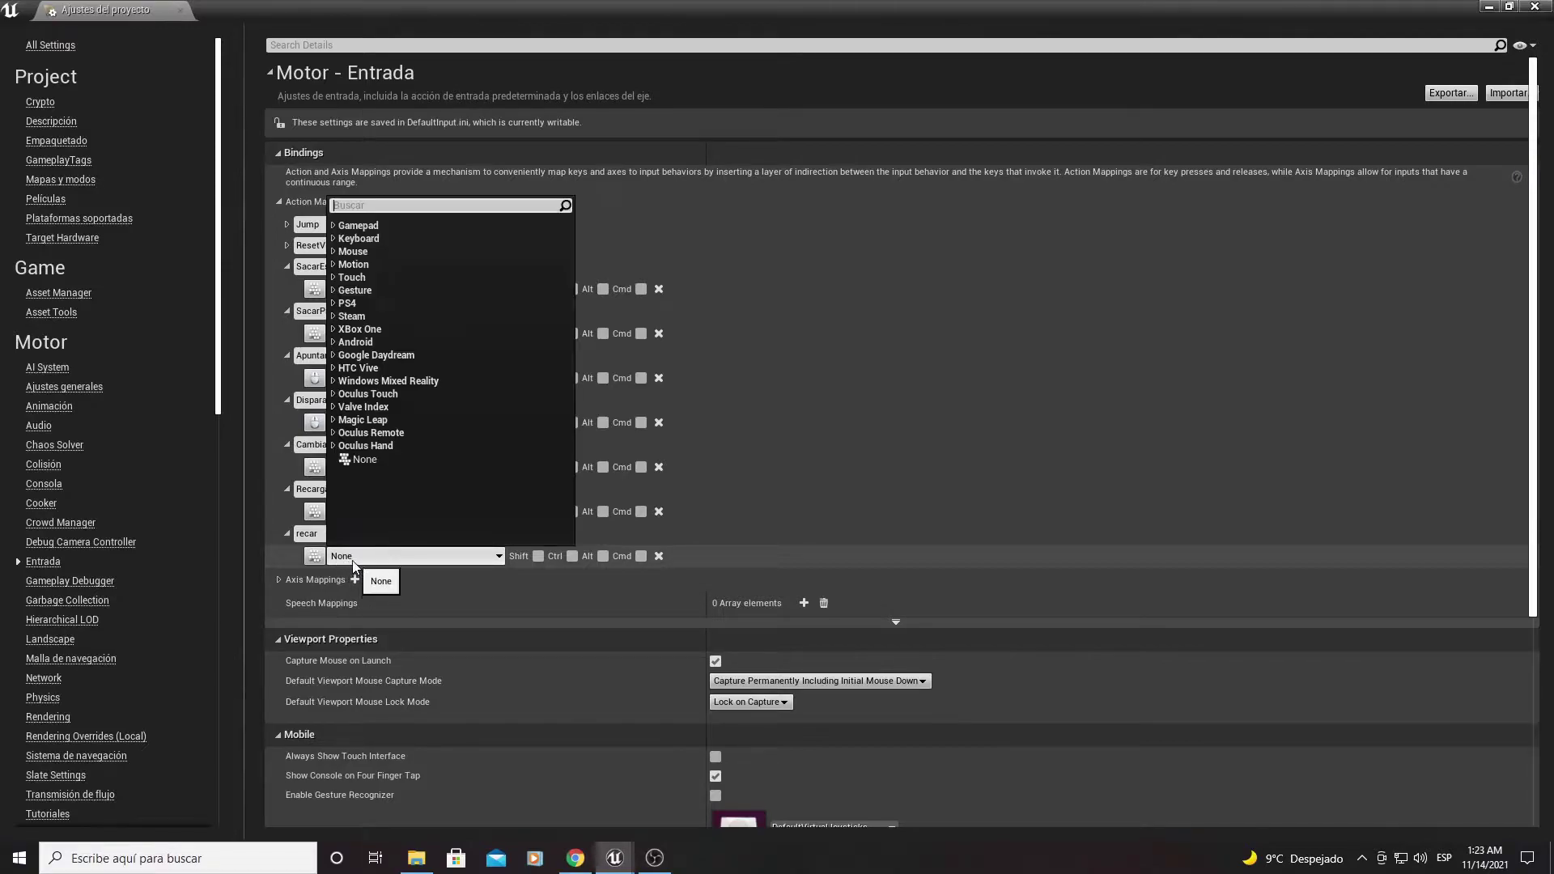
click(339, 239)
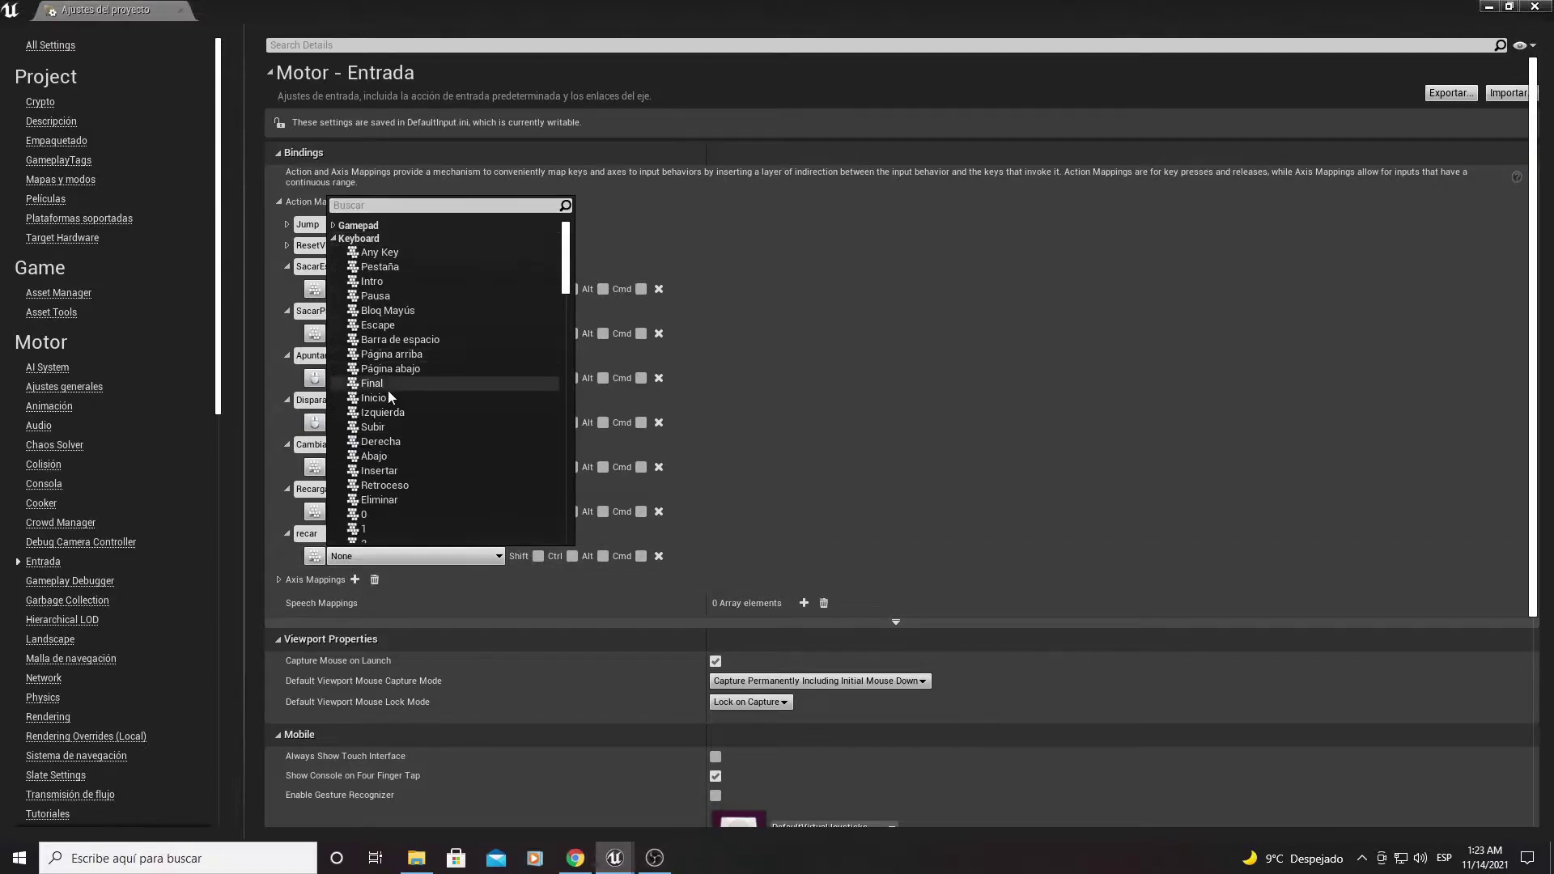
scroll(386, 470, down, 5)
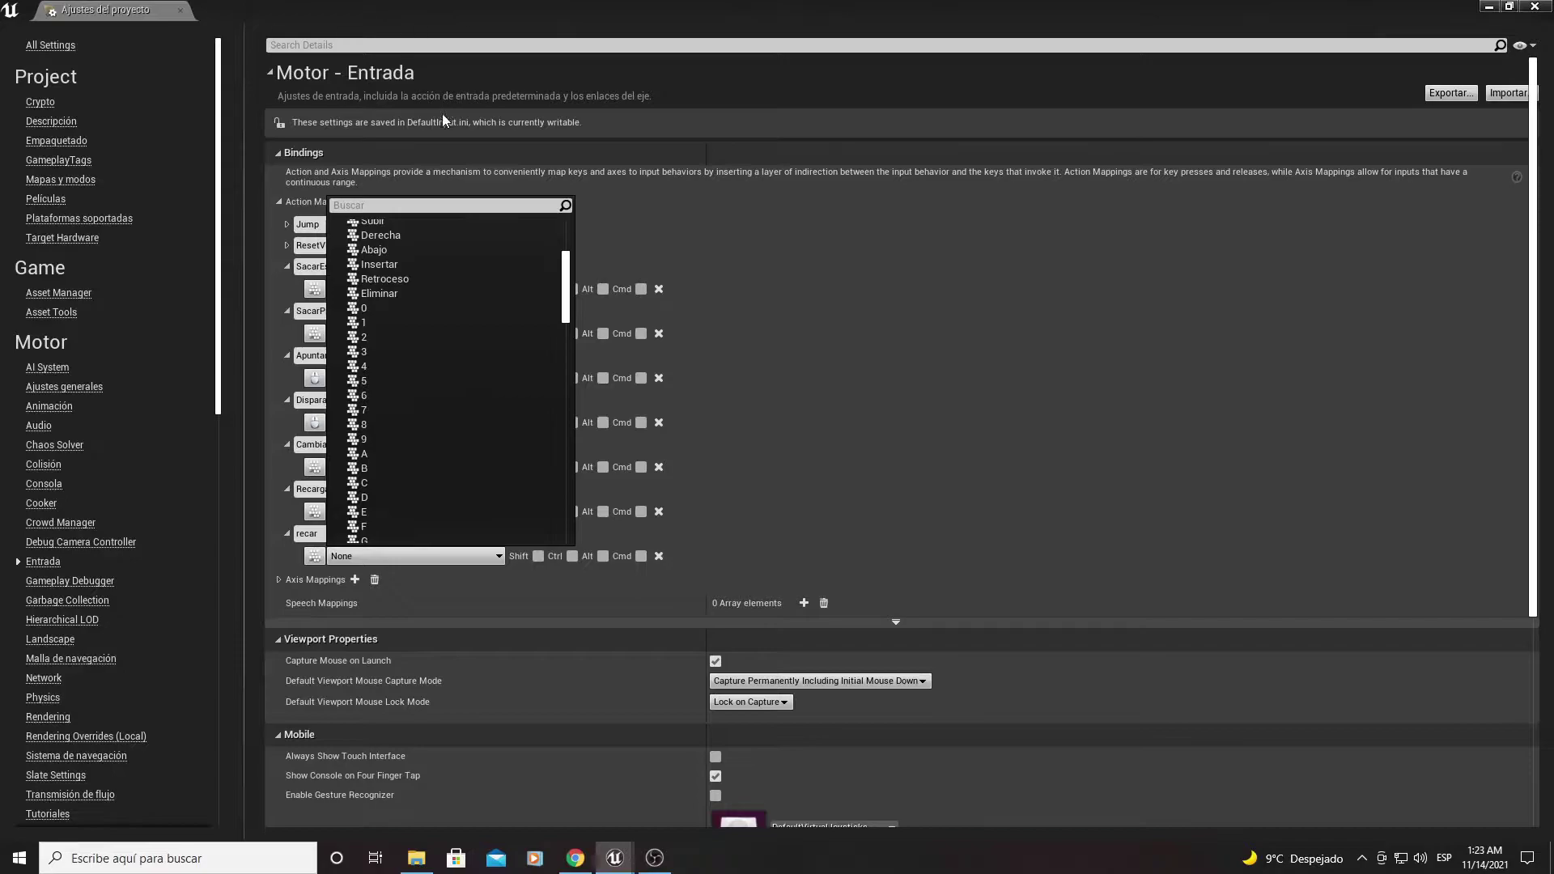
click(859, 264)
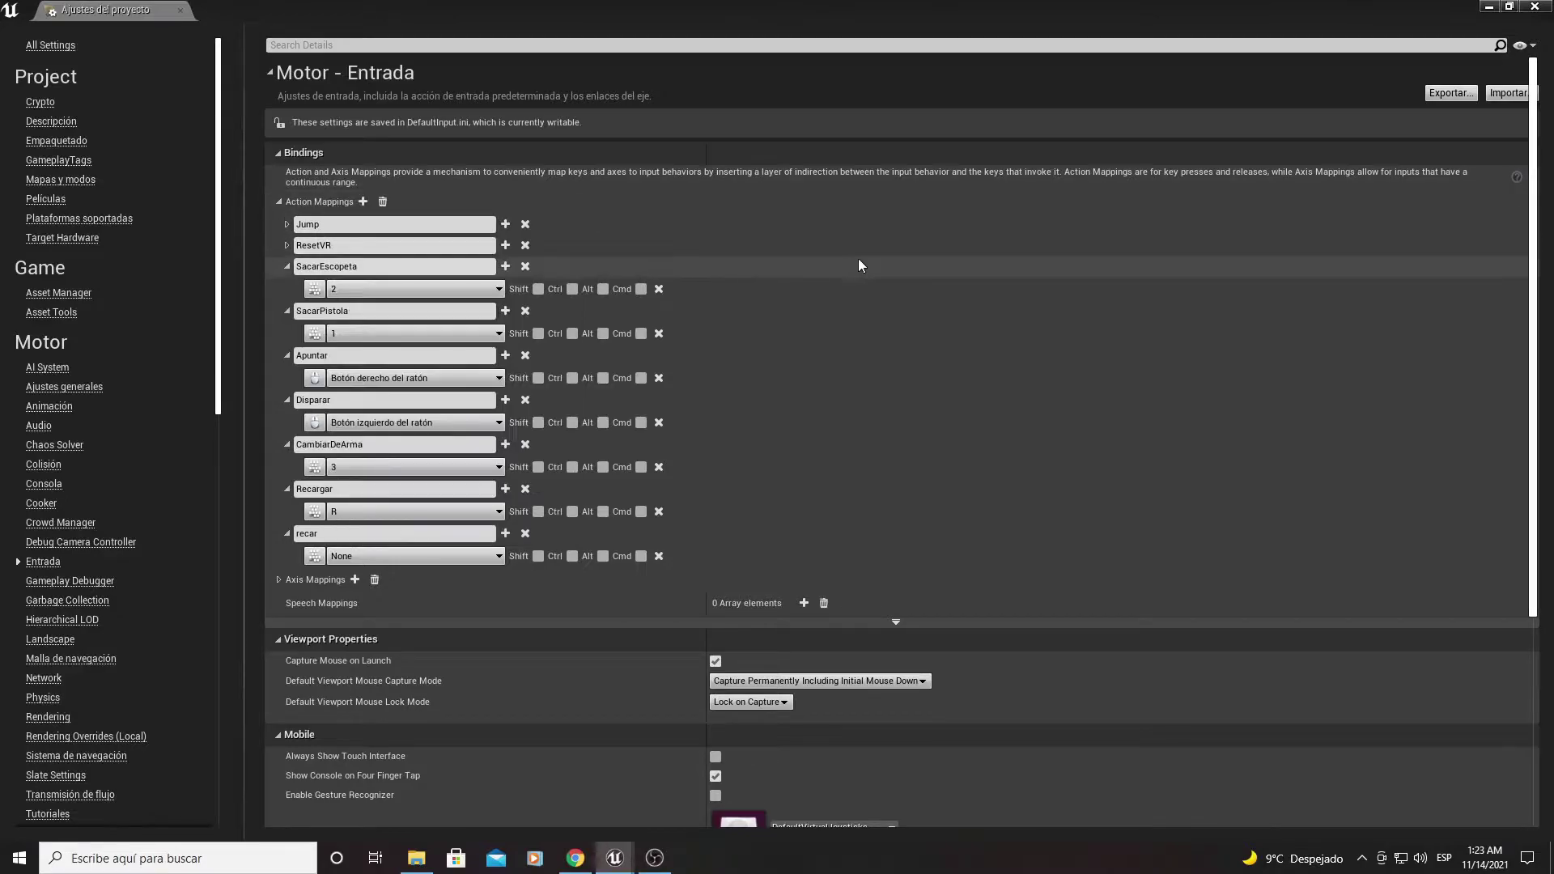
click(526, 534)
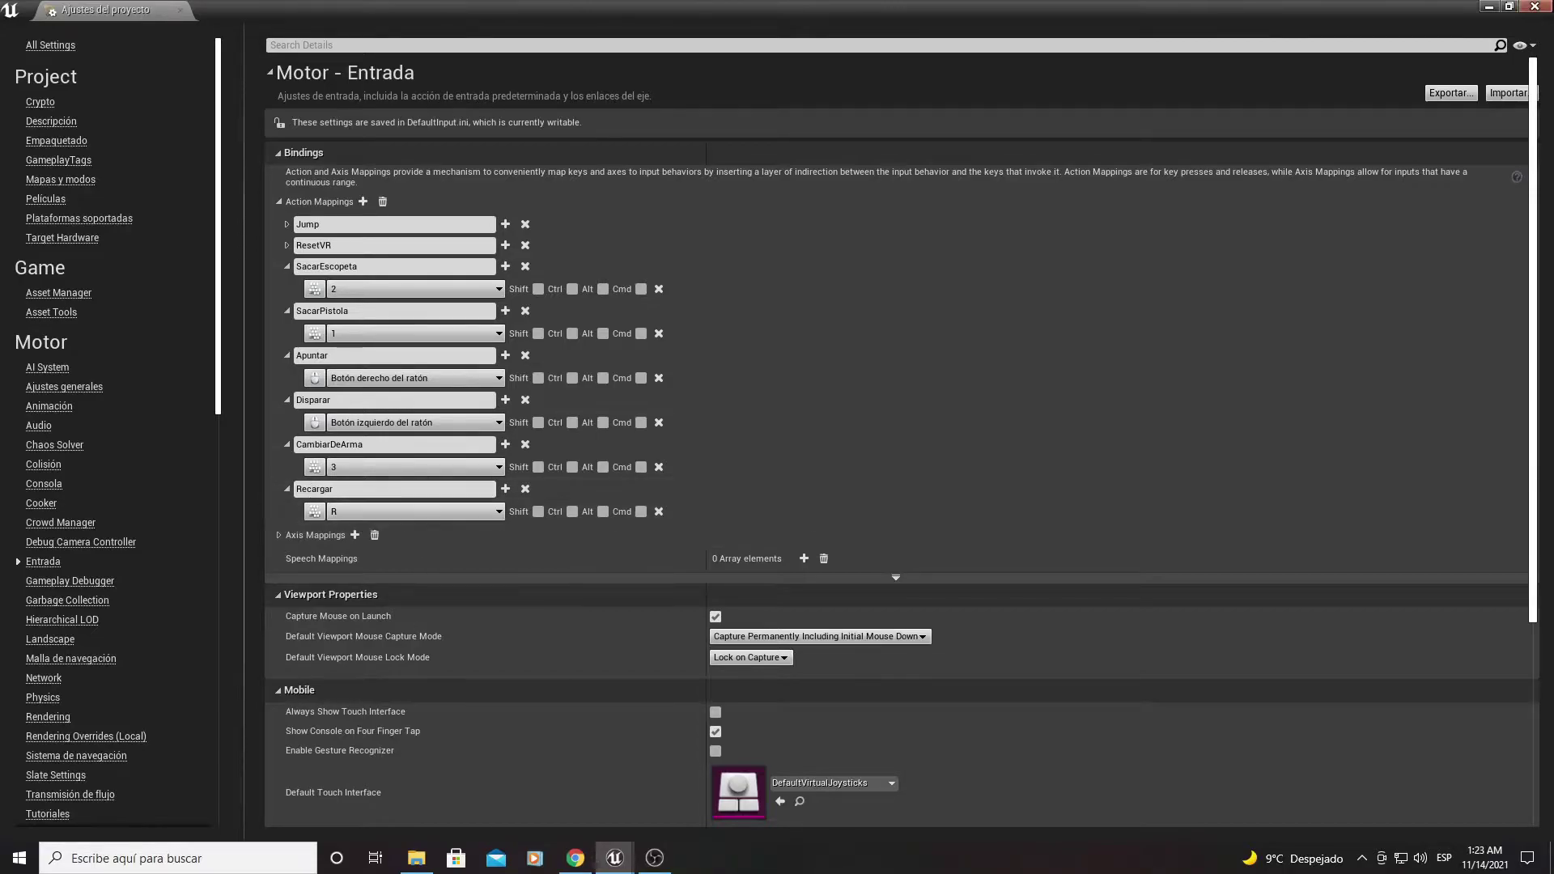
click(1535, 9)
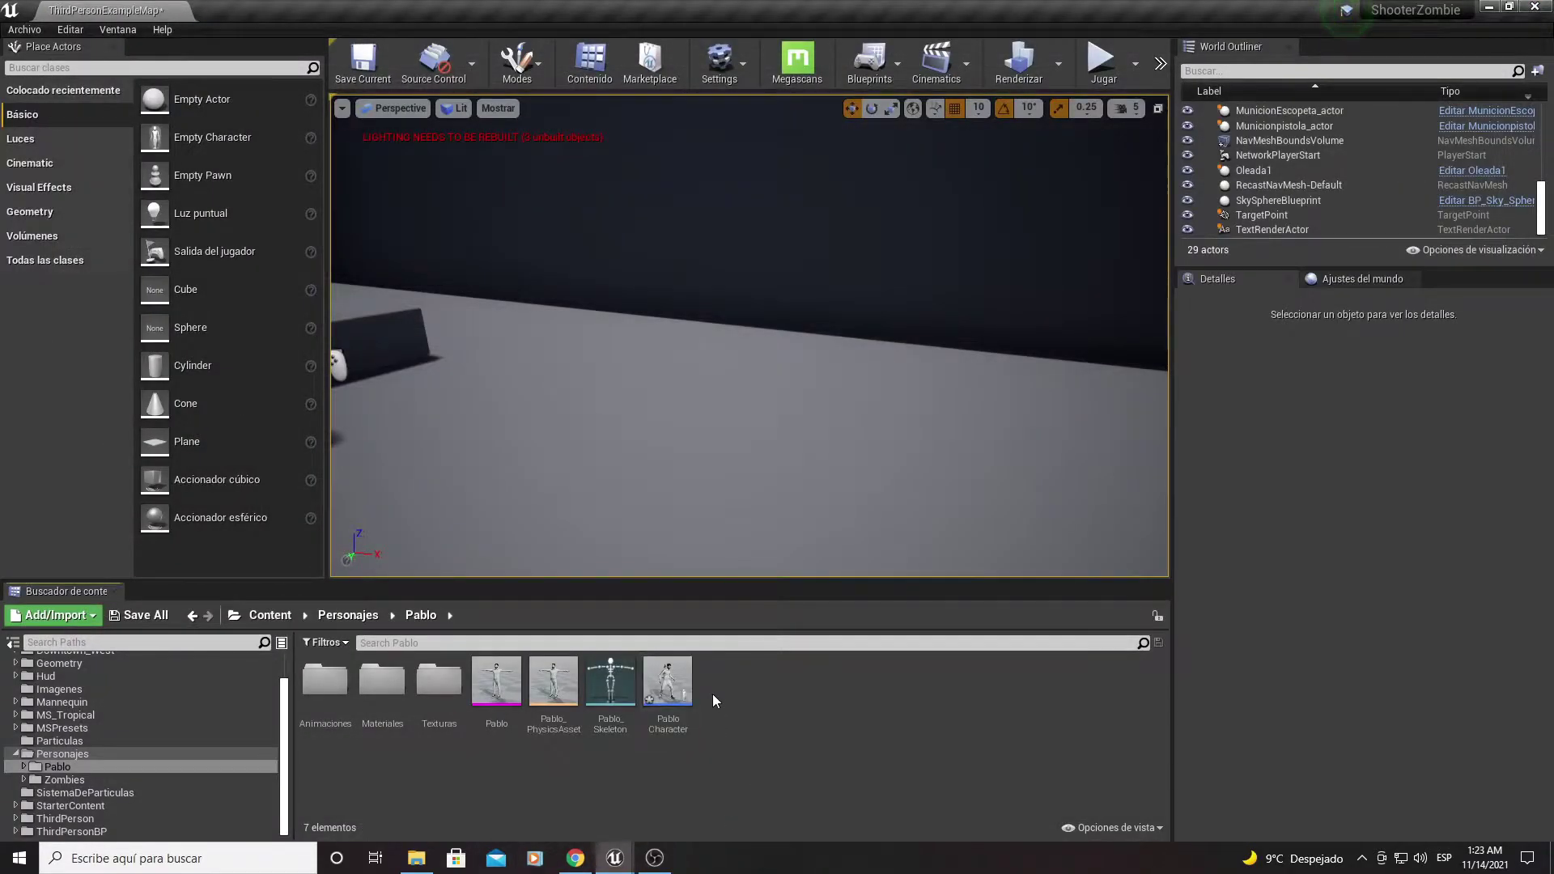
Step: In PabloCharacter, replace the InputAction Recargar node with a fresh one and add a new variable
double_click(666, 678)
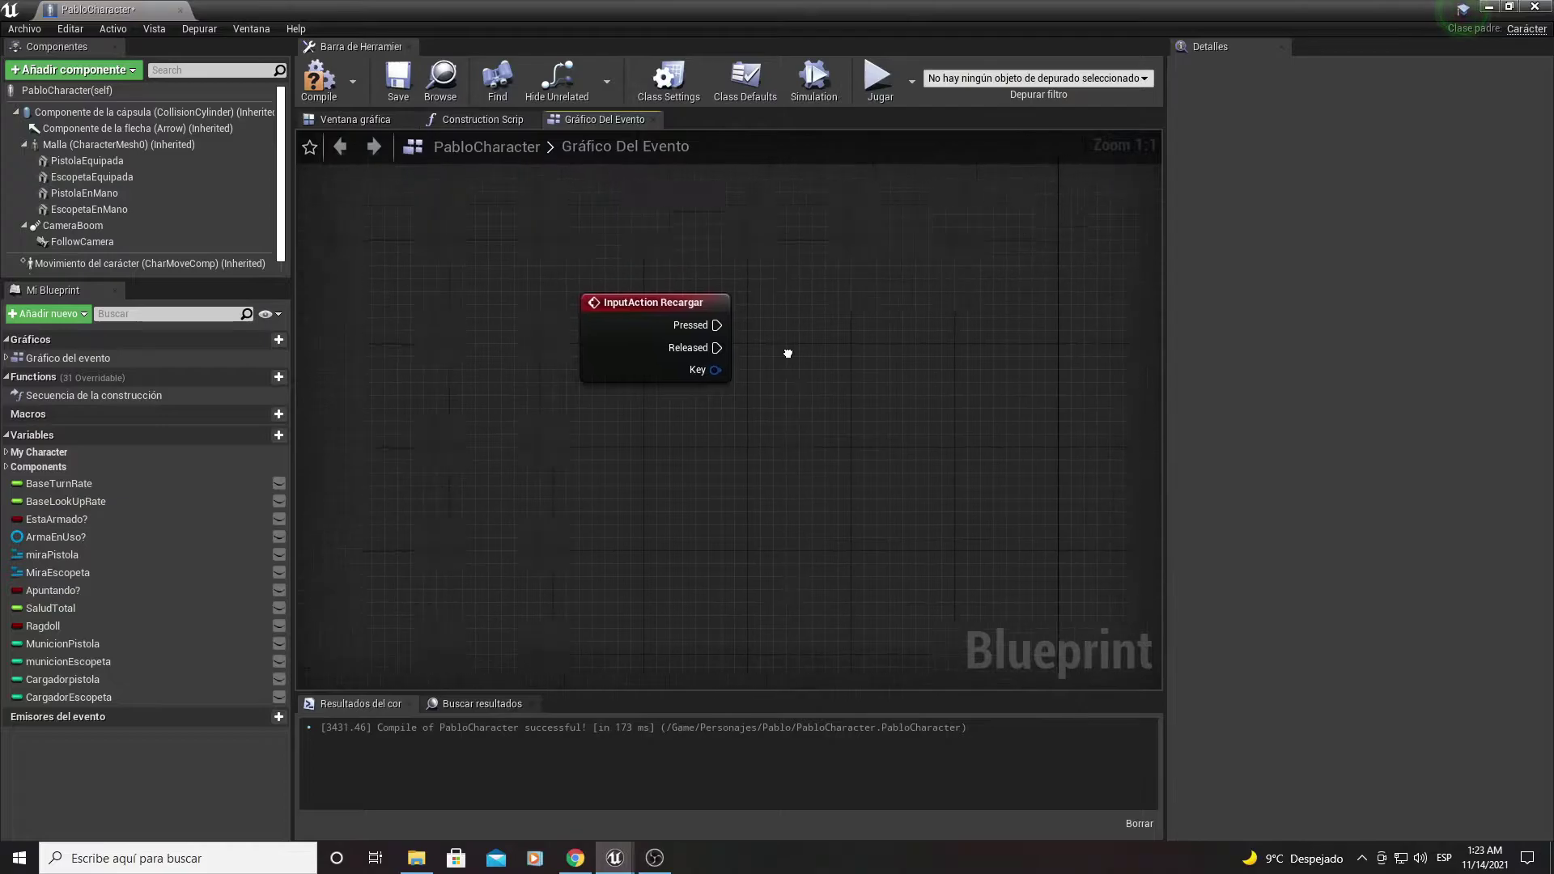
click(615, 382)
key(Delete)
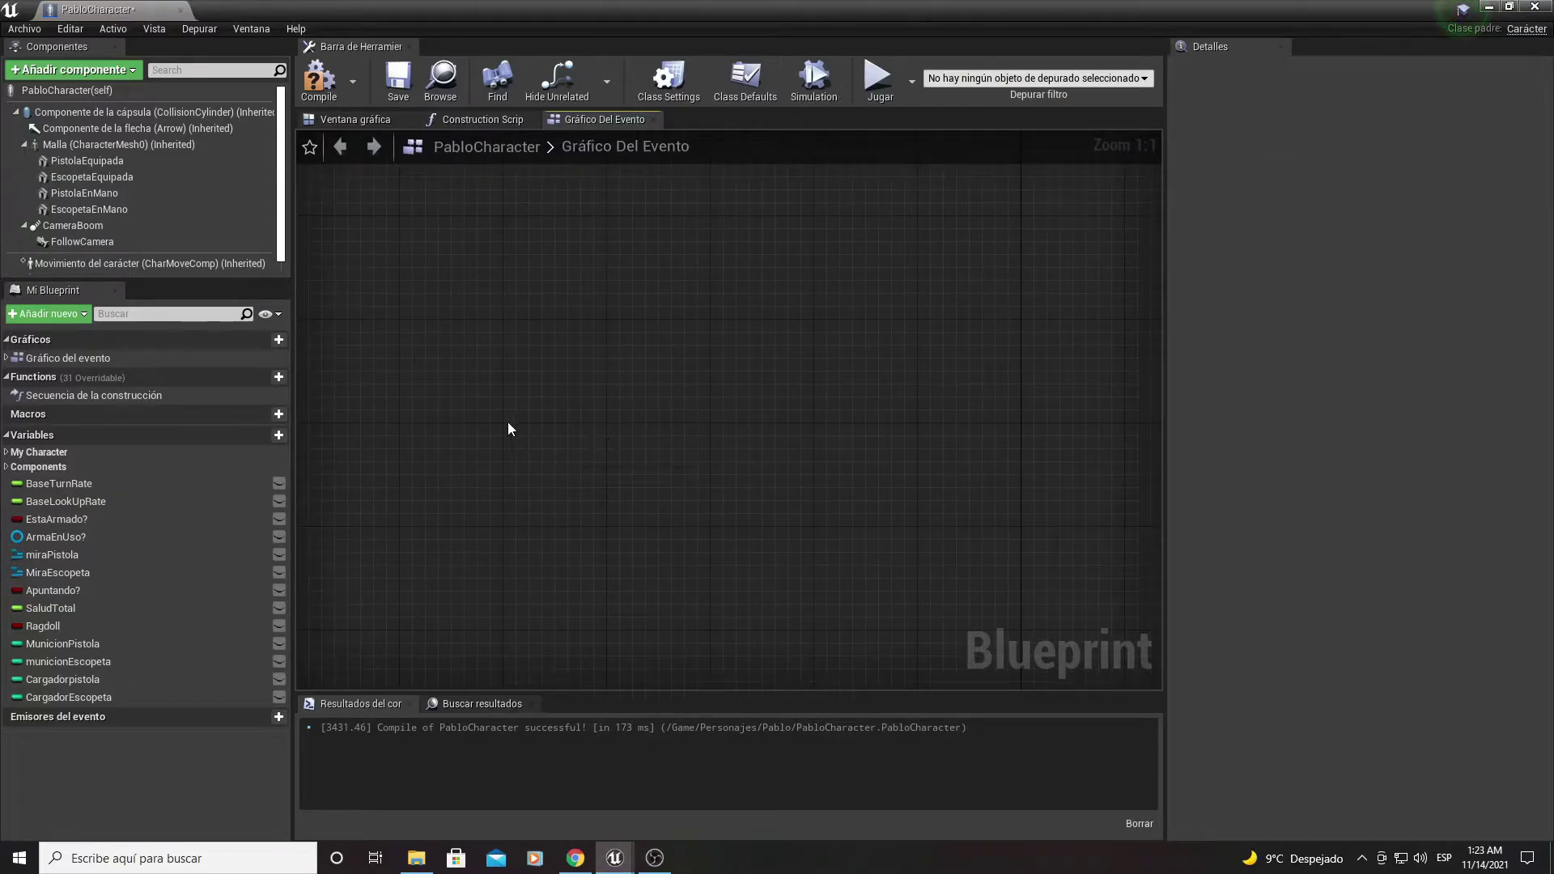
right_click(510, 424)
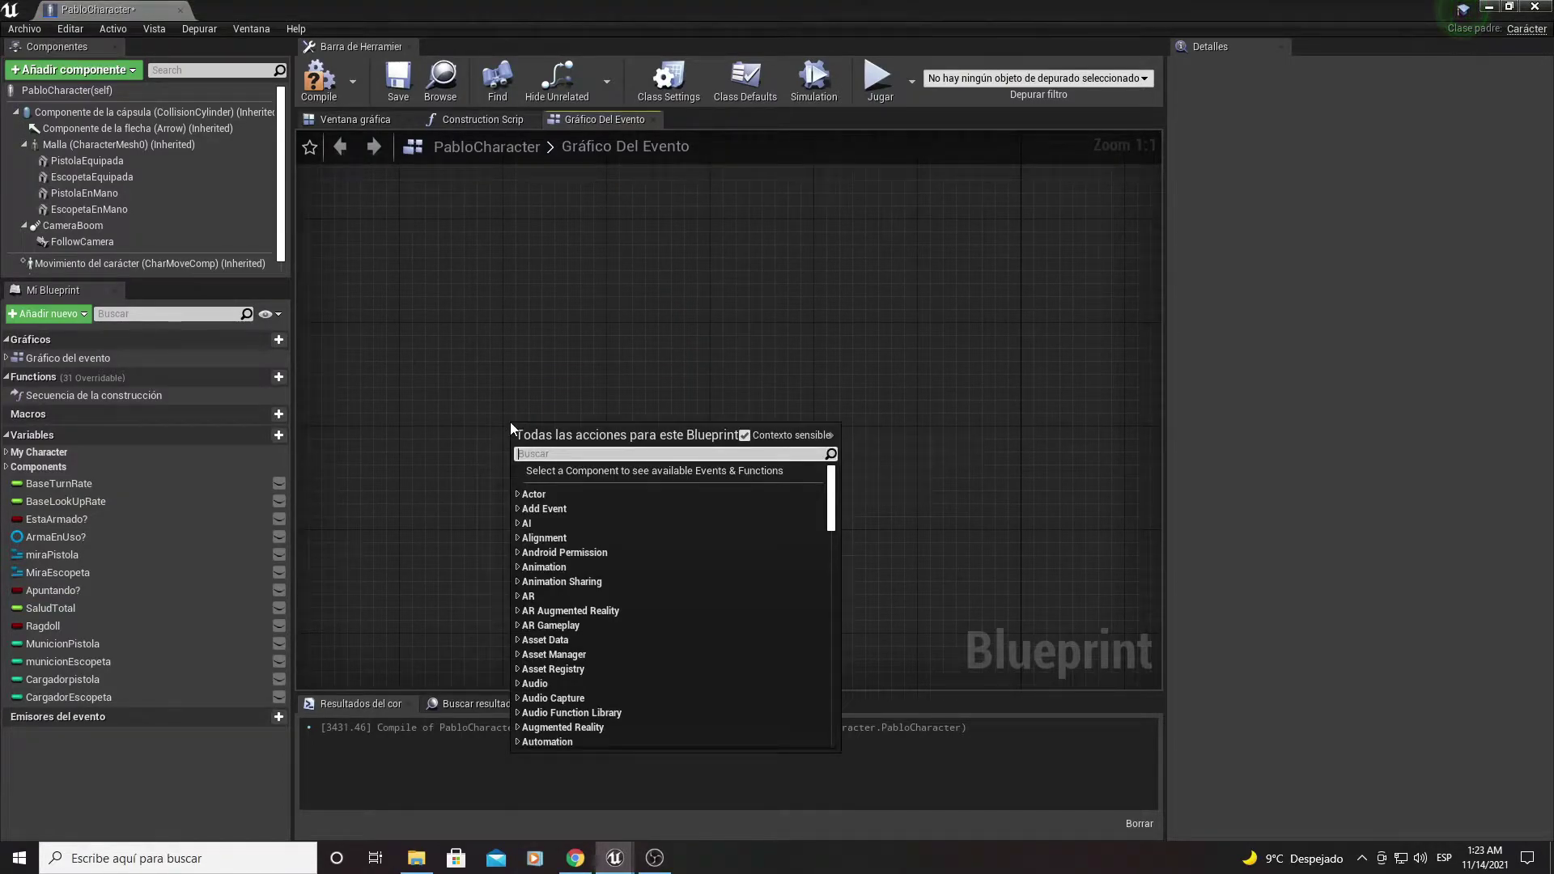
text(recargar)
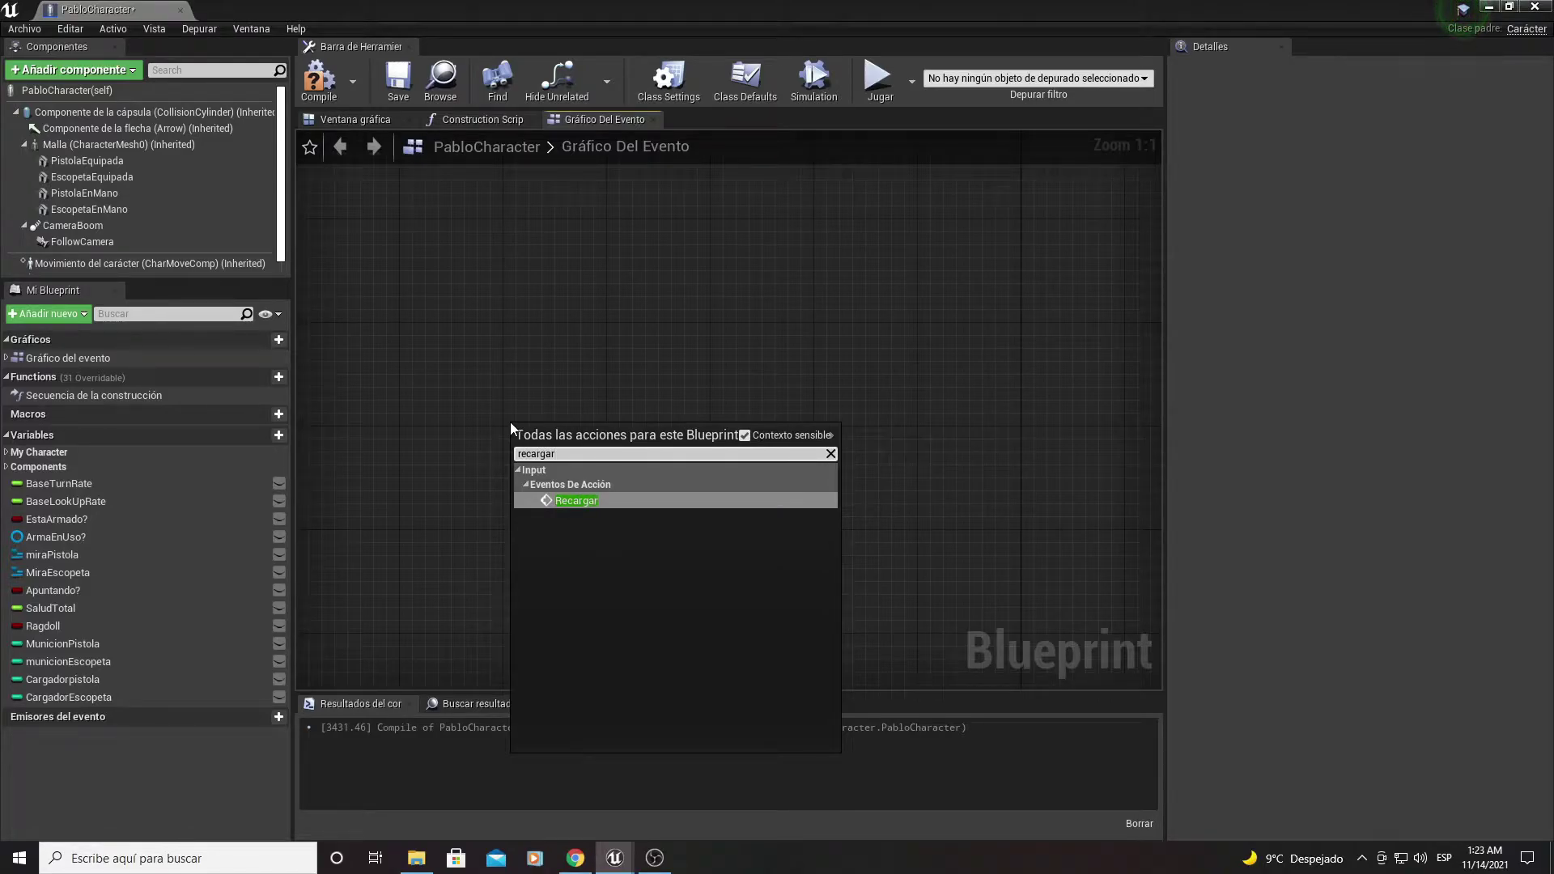
key(Return)
drag(583, 488, 614, 391)
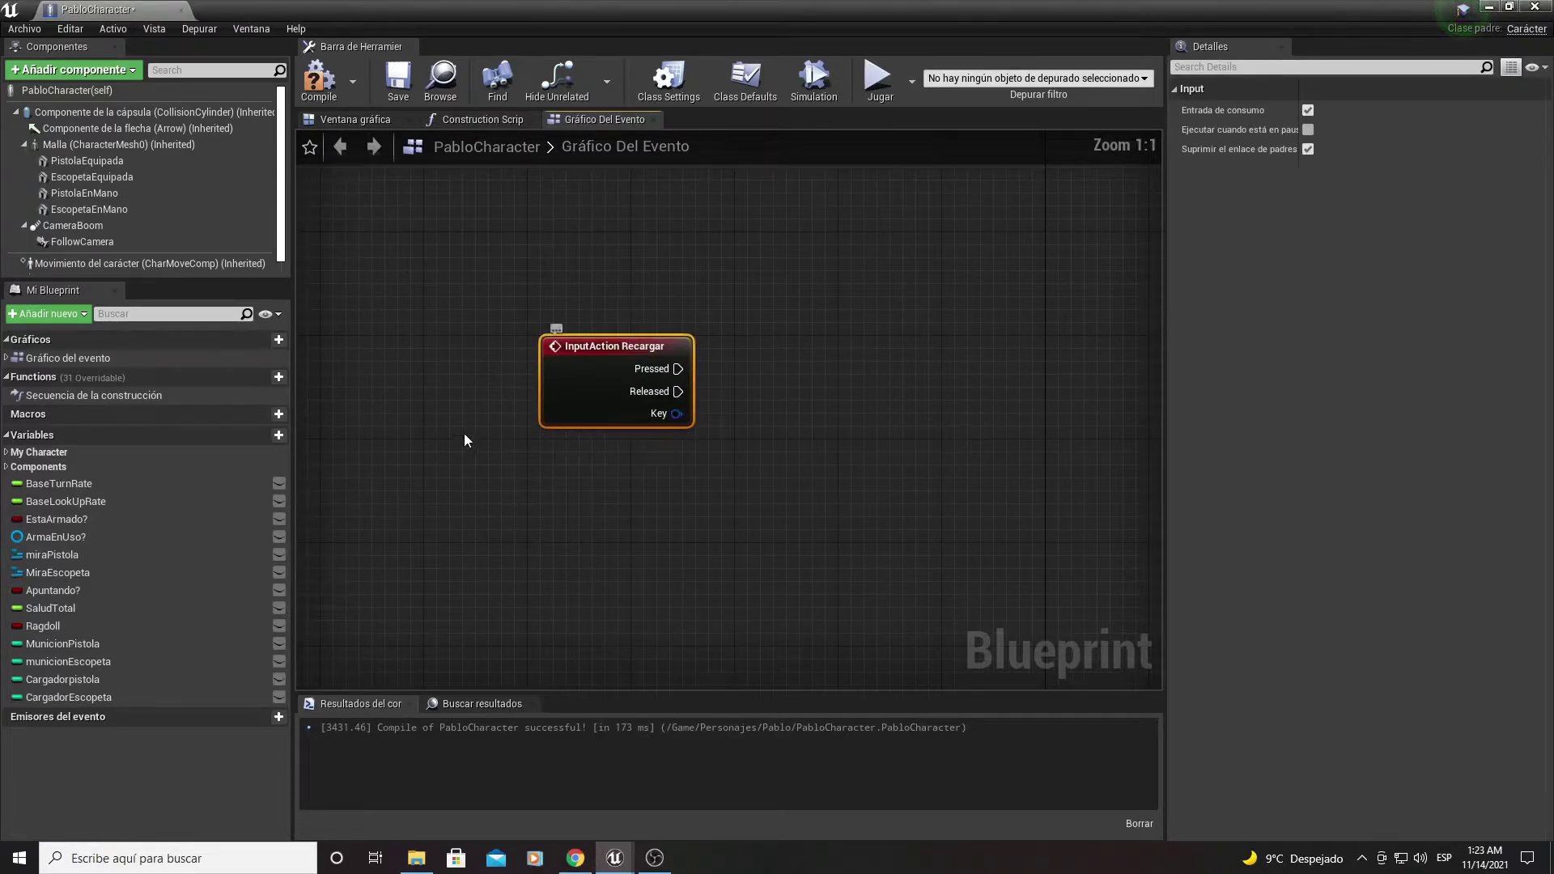
click(102, 643)
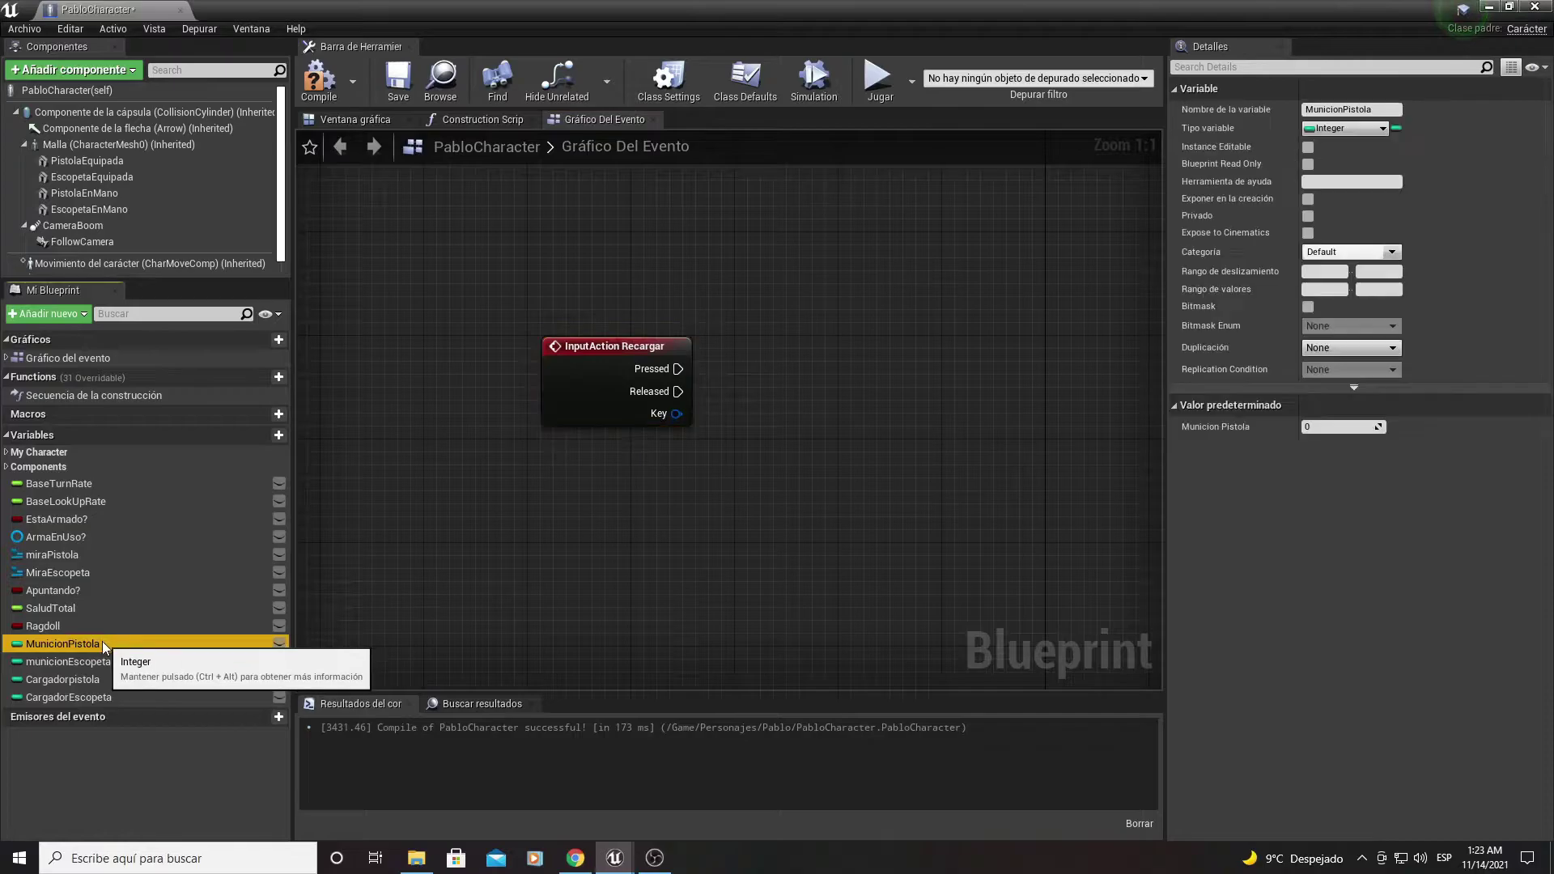
click(256, 432)
text(Mkasdjkfjkdf)
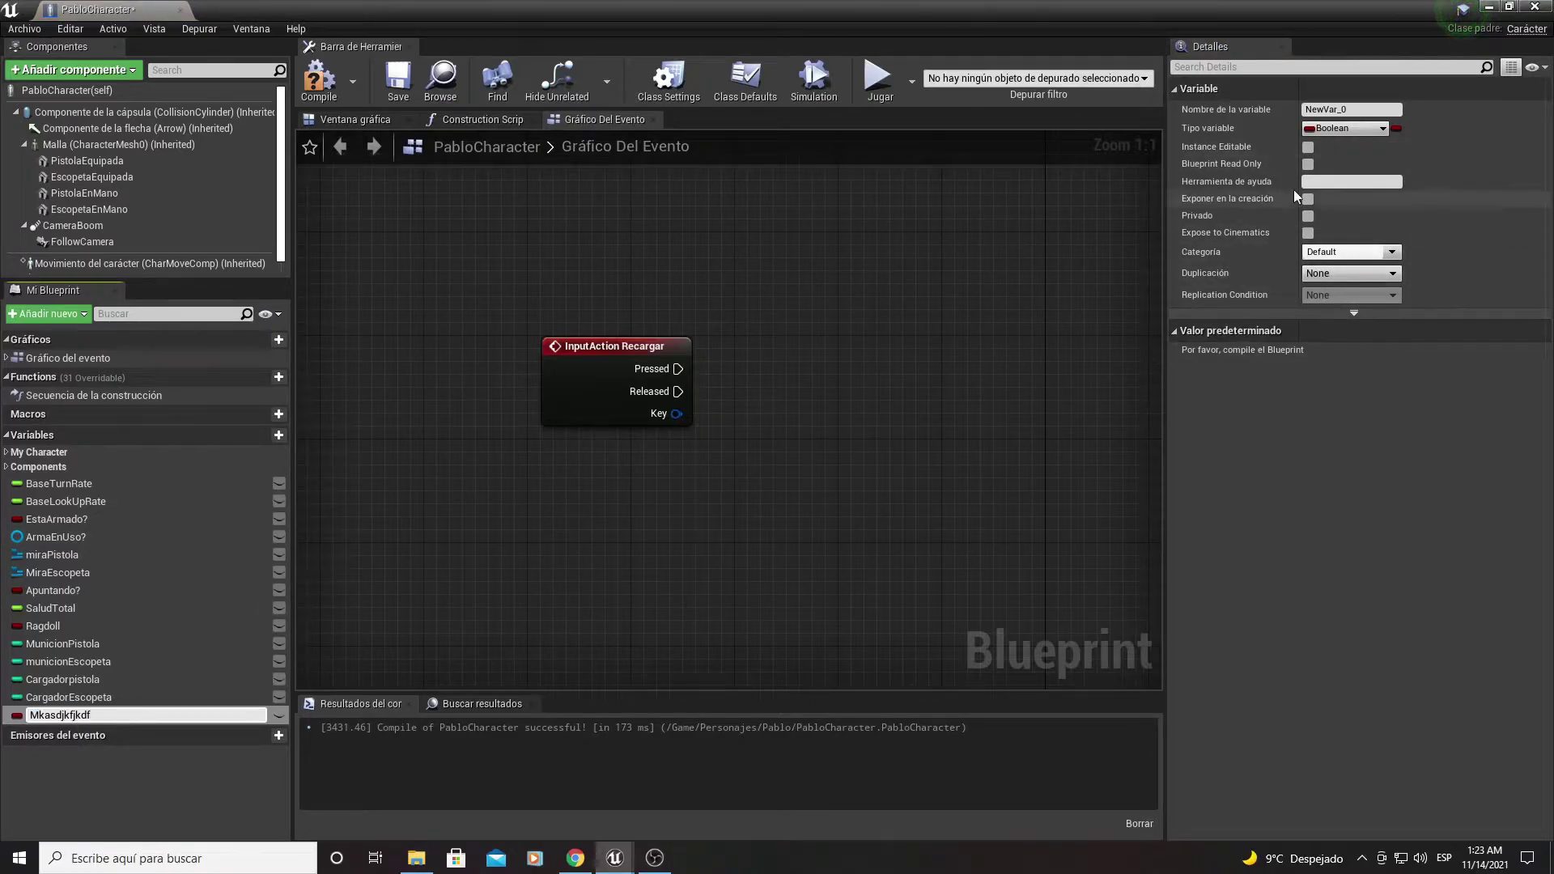
Step: Name the test variable, make it an Integer, and compile PabloCharacter
key(Return)
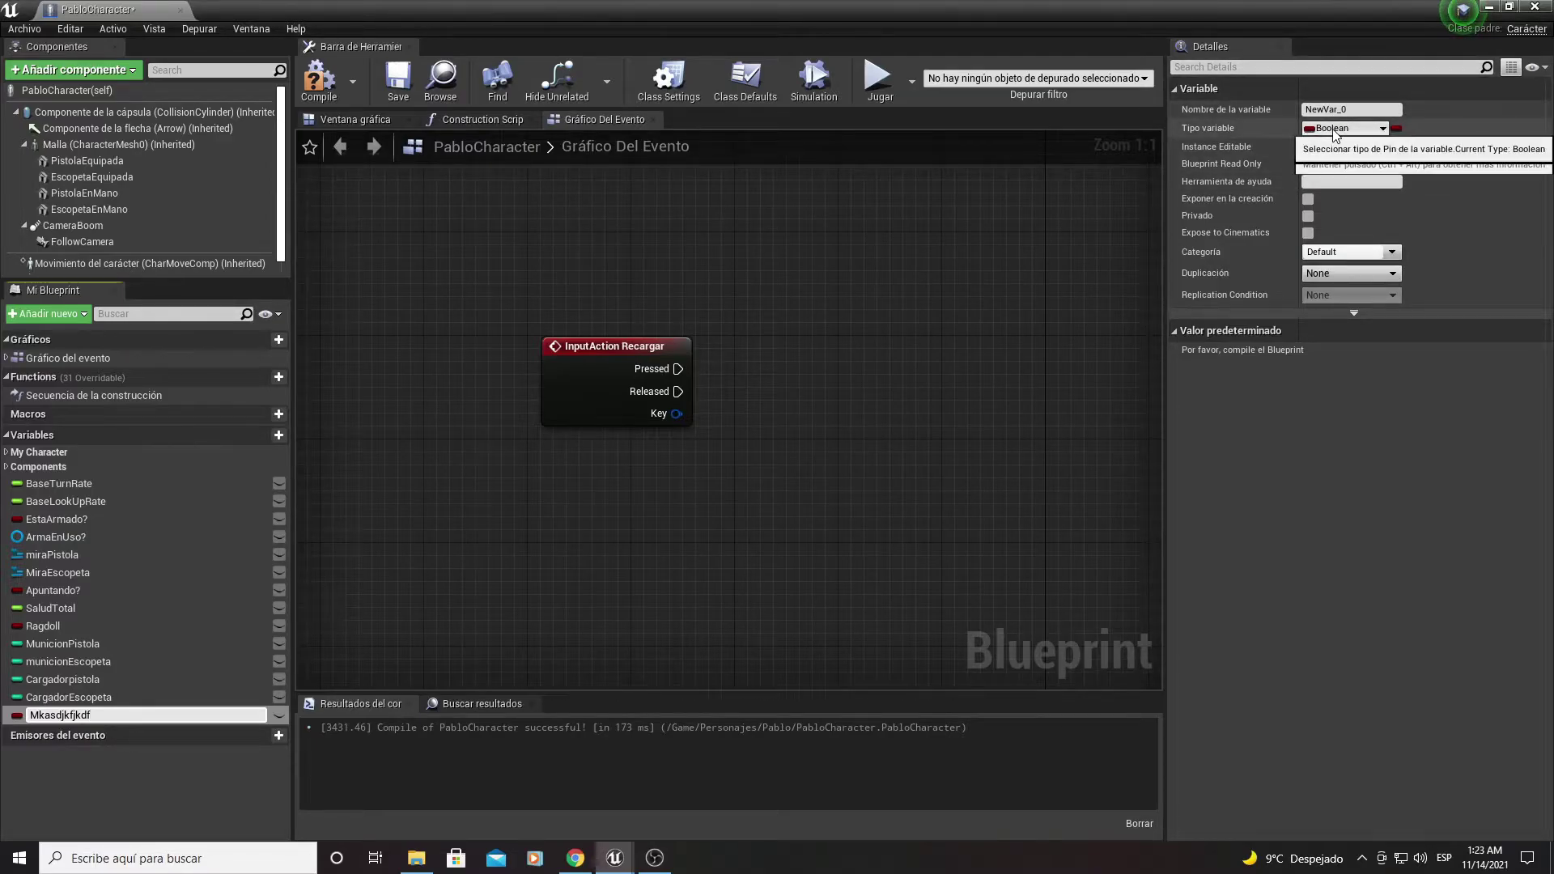
click(1332, 127)
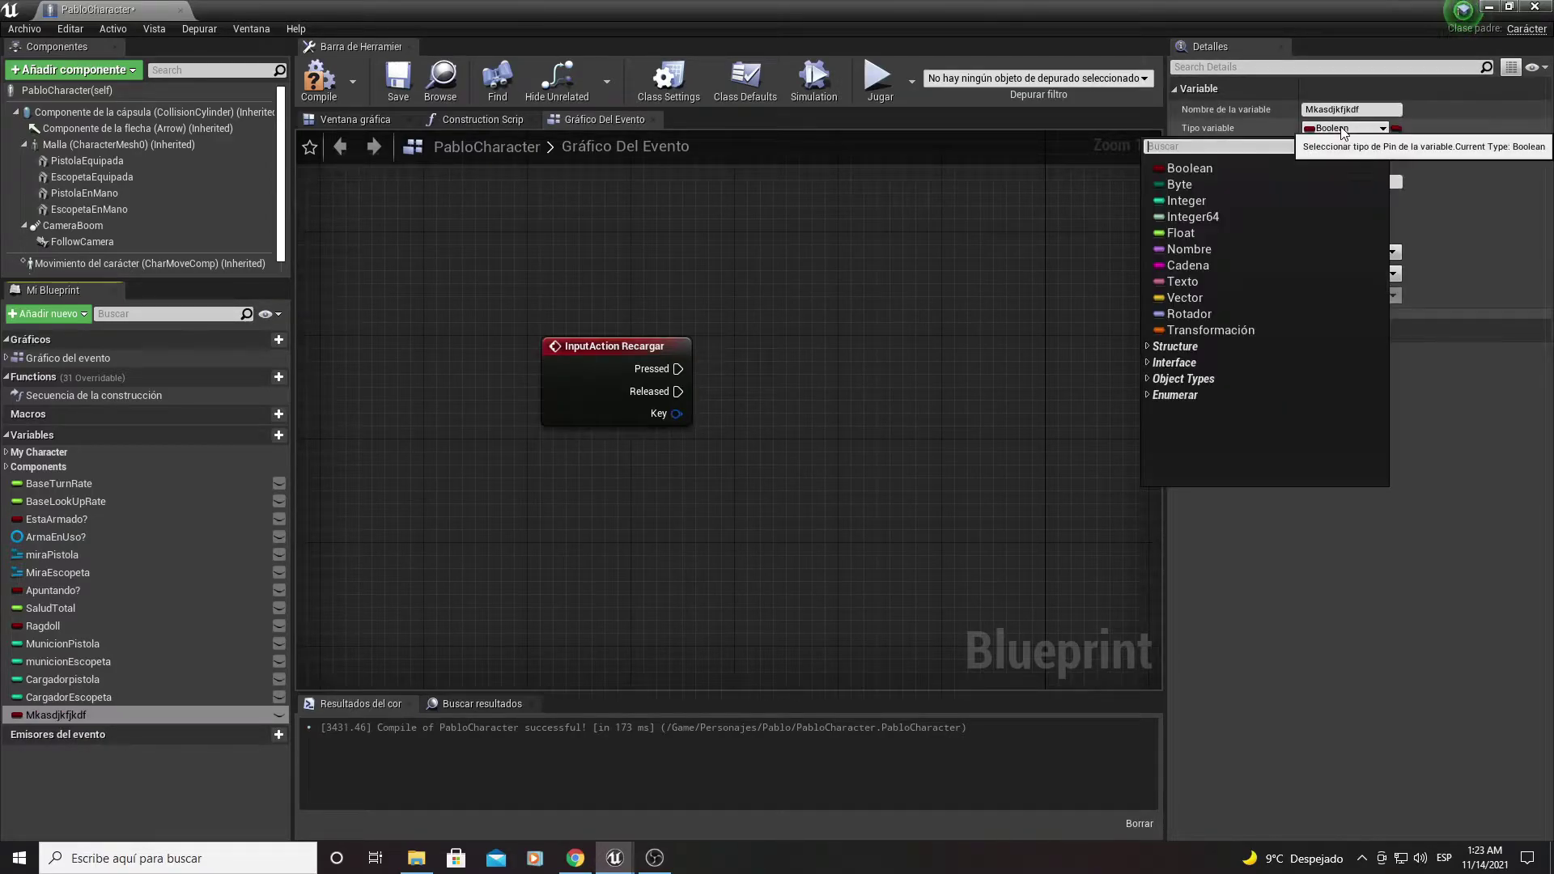
click(1183, 202)
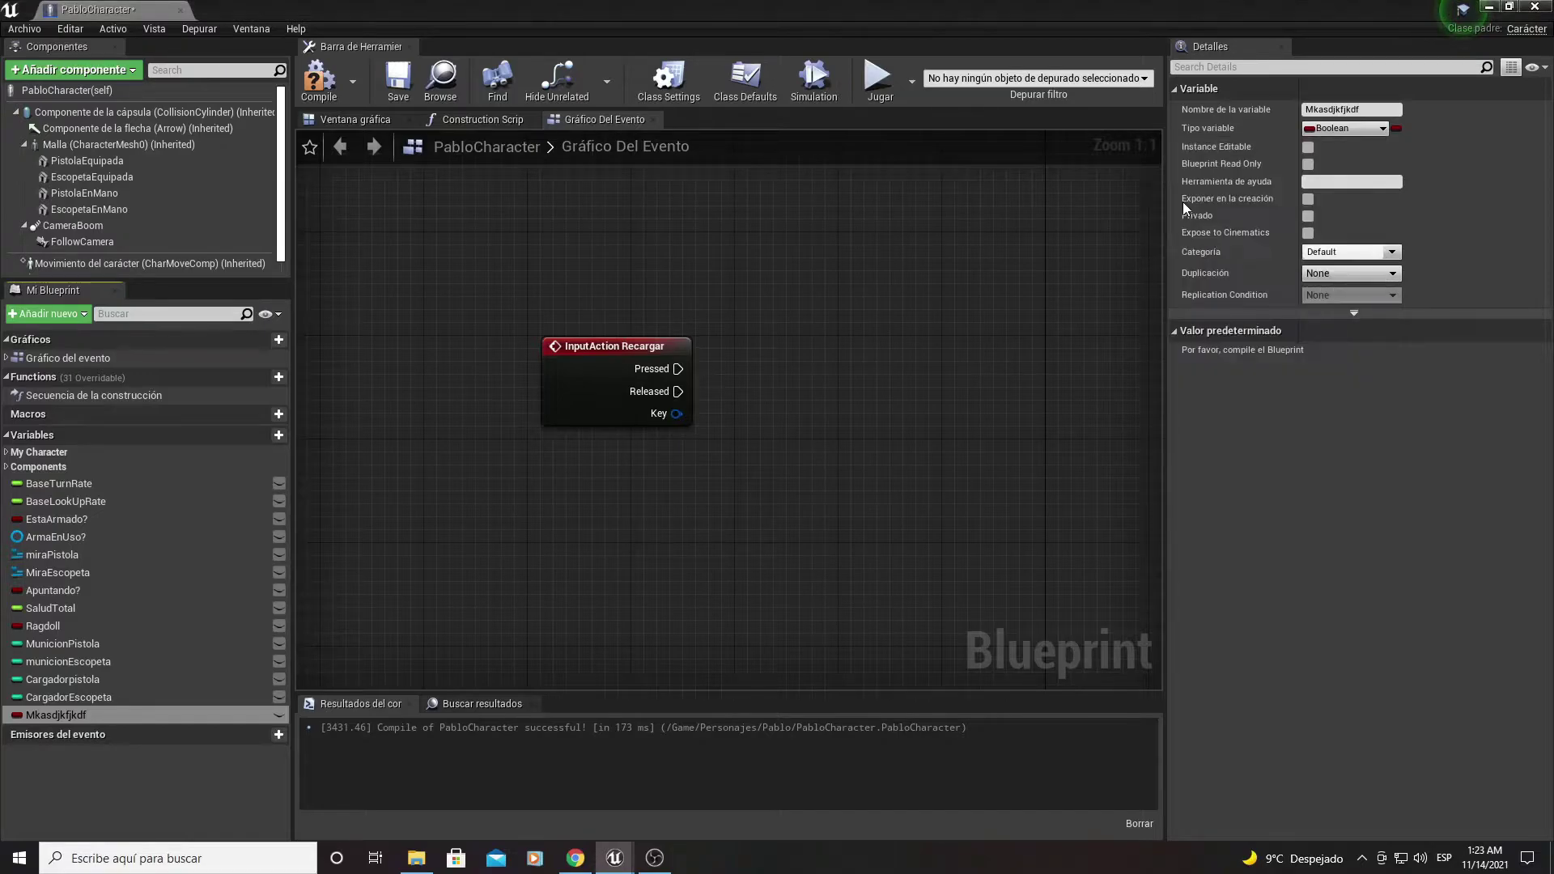
click(318, 79)
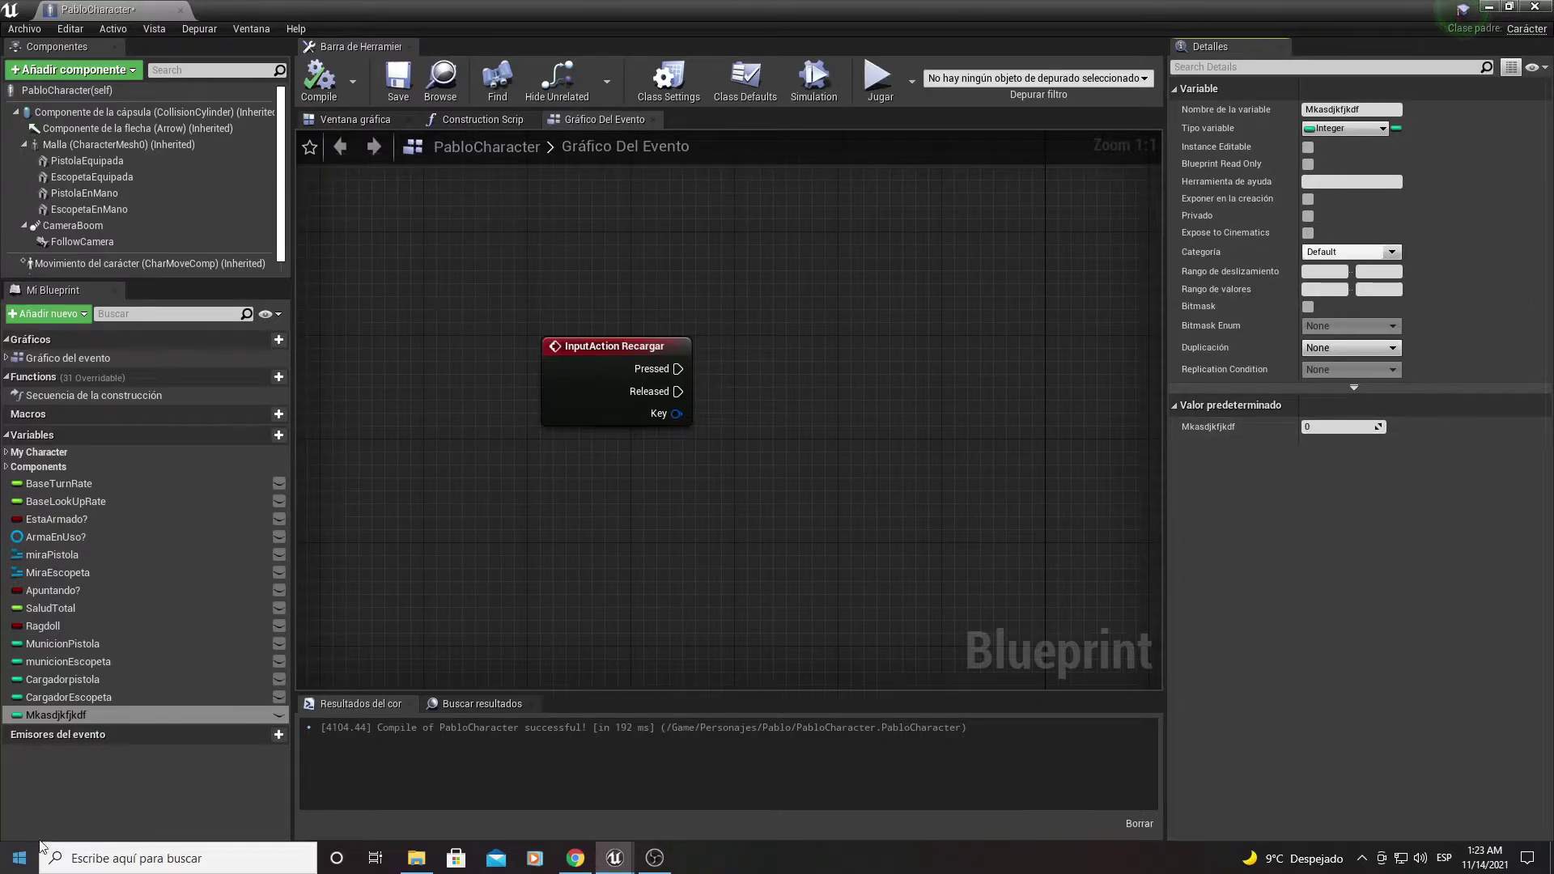
Step: Delete the test variable and inspect municionEscopeta, Cargadorpistola and CargadorEscopeta
click(37, 762)
click(32, 713)
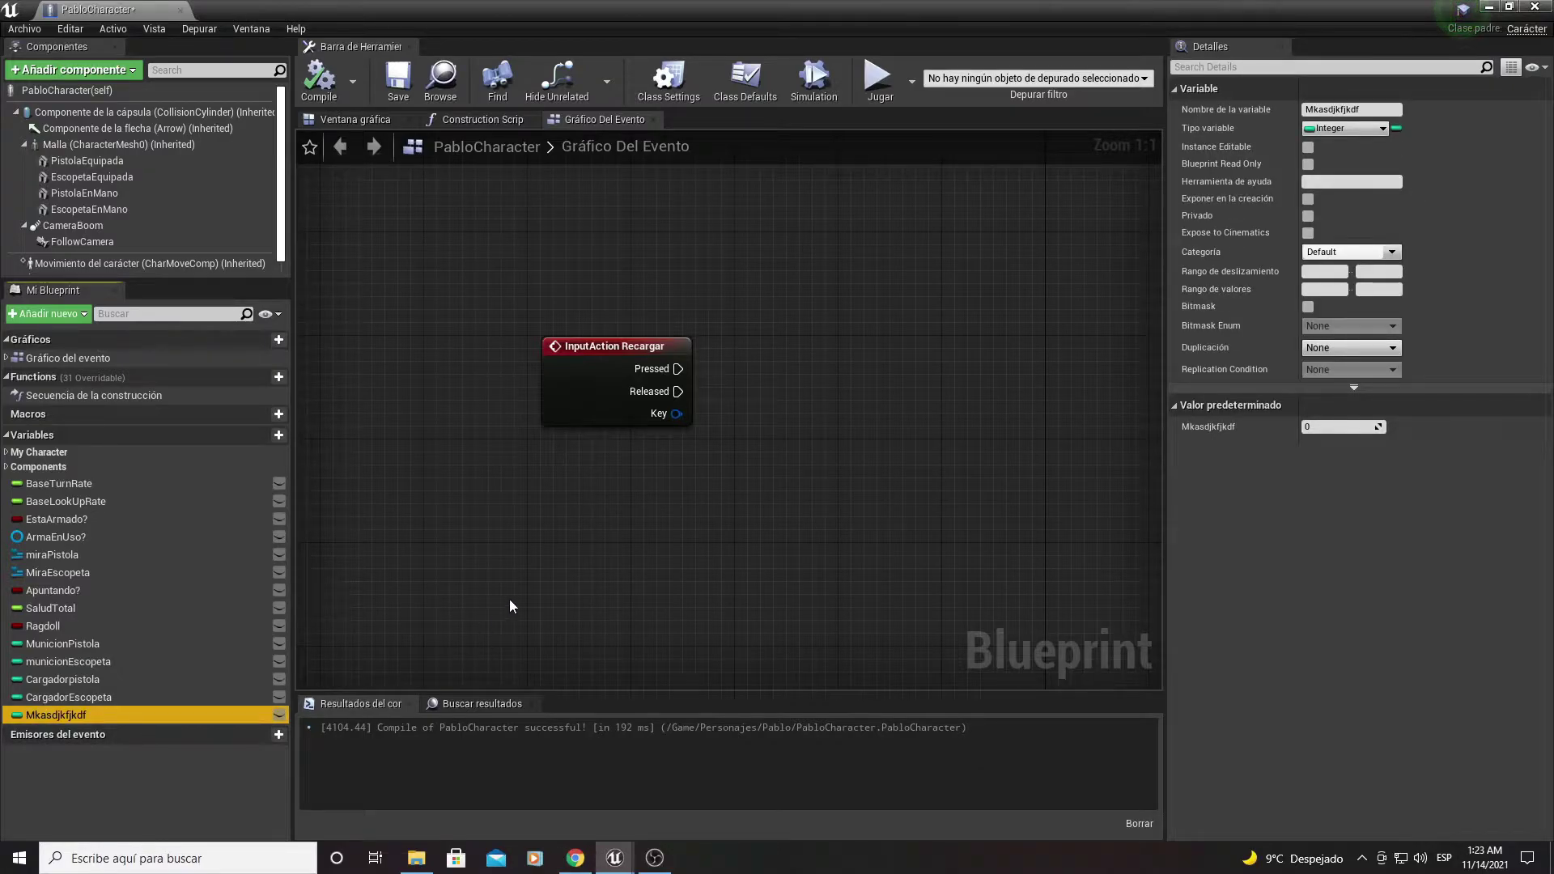
key(Delete)
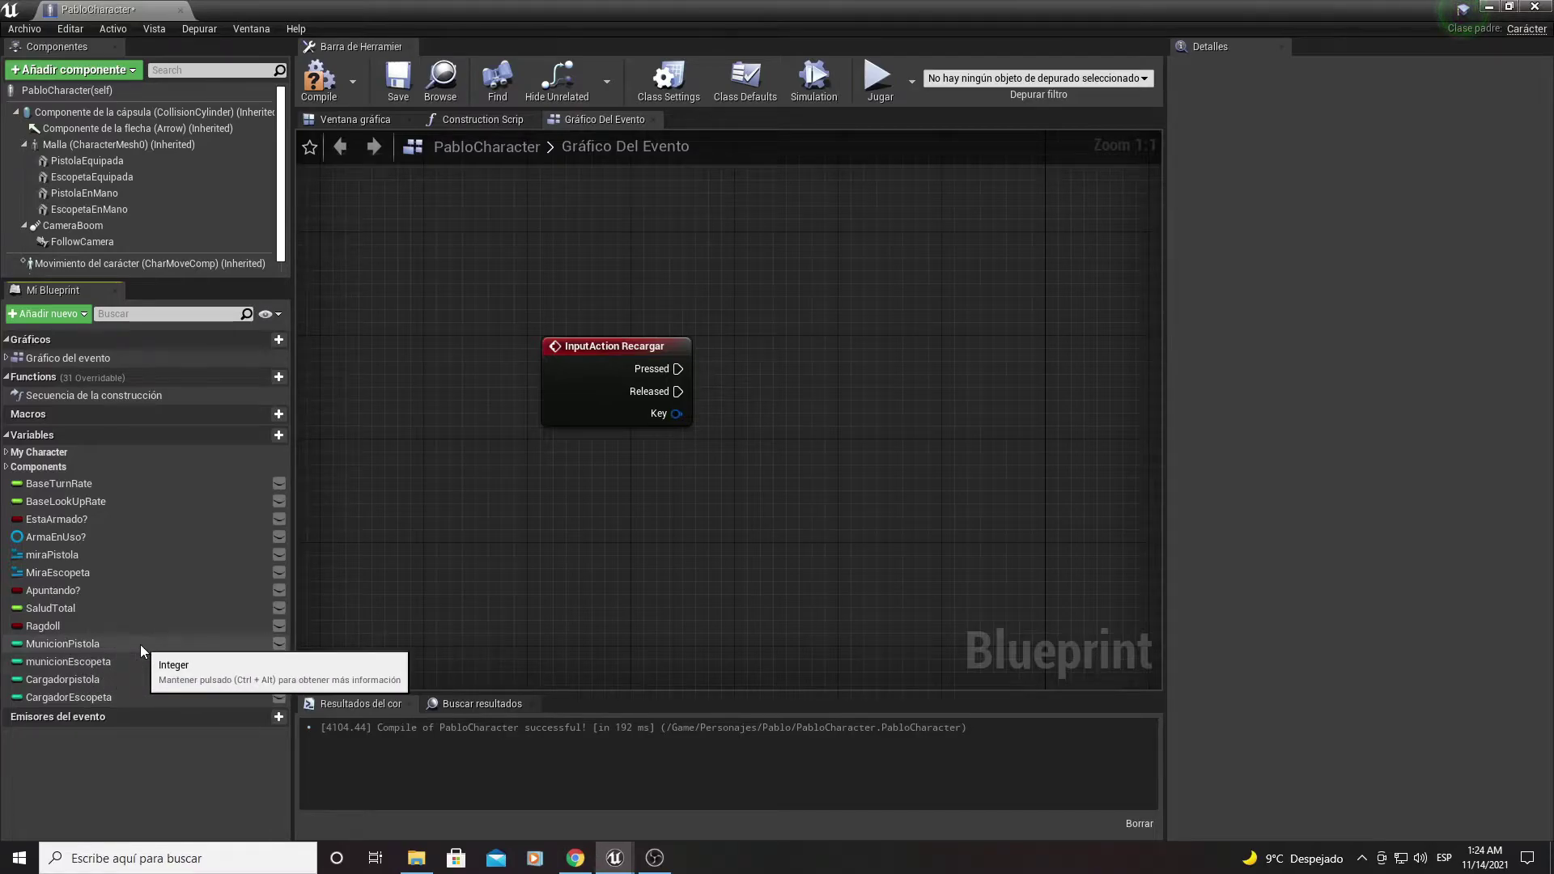
click(91, 662)
click(89, 682)
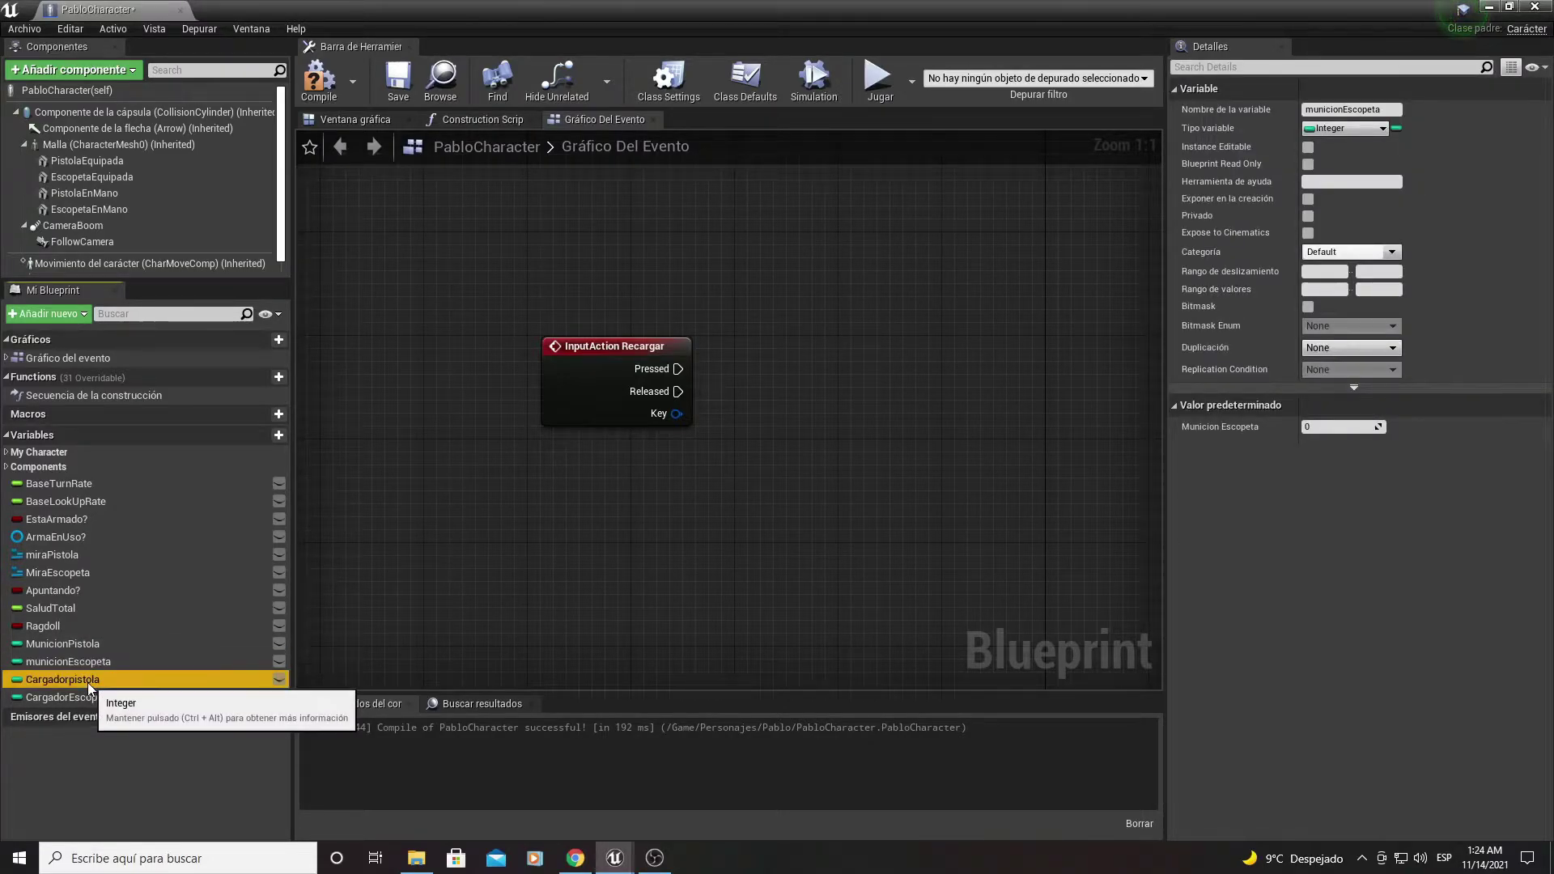
click(97, 697)
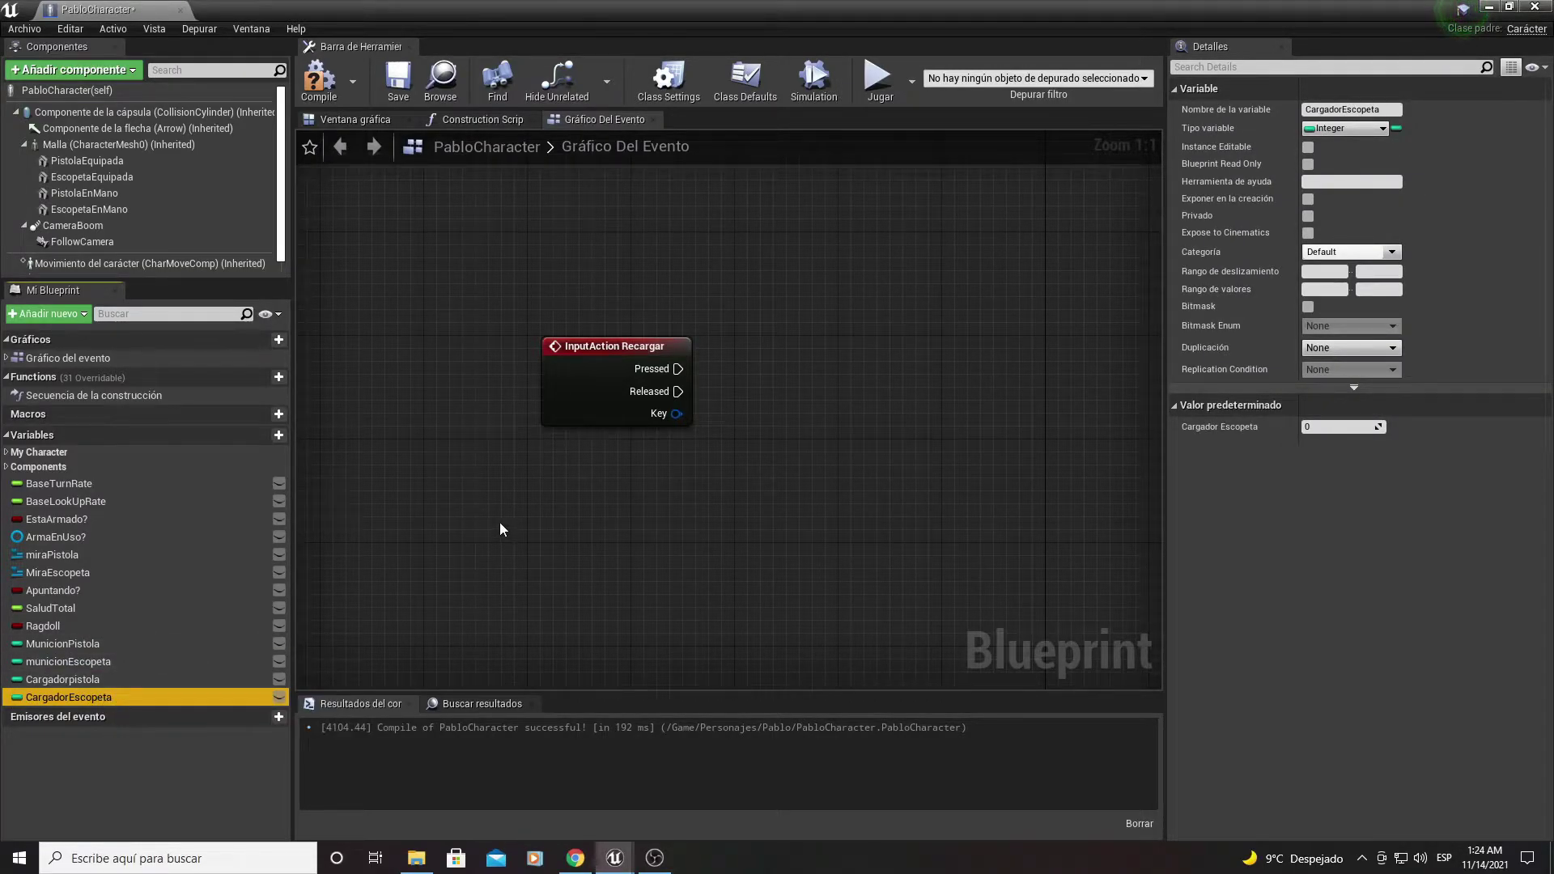
right_drag(453, 439, 364, 437)
Step: Pan through the Sacar Escopeta, Apuntar and Disparar groups, inspecting the ammo check nodes
click(454, 421)
scroll(531, 590, down, 3)
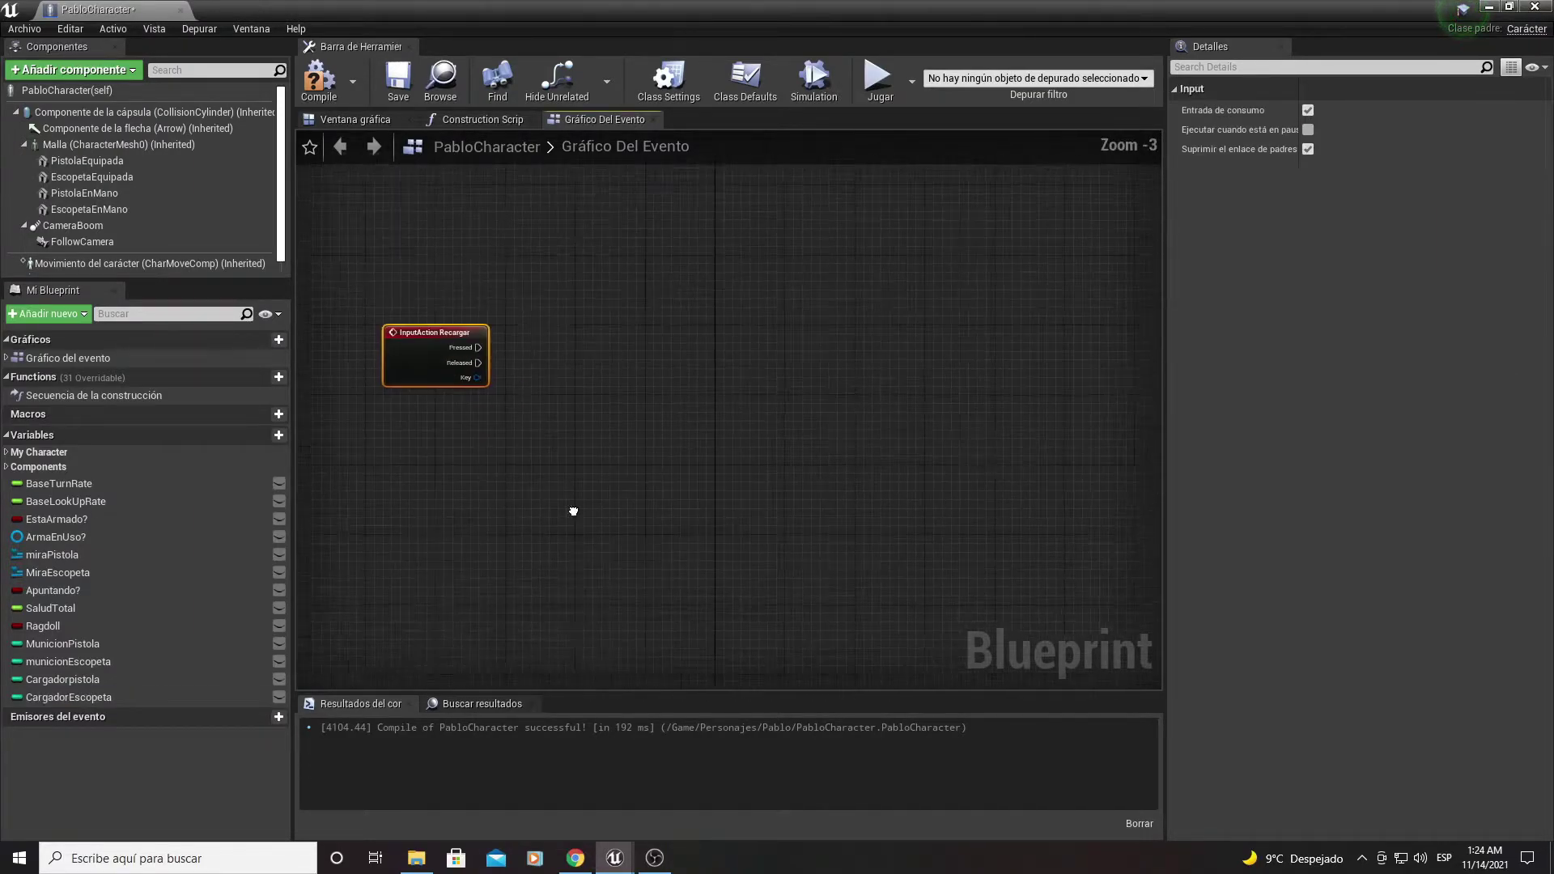
mouse_move(574, 511)
right_down()
mouse_move(859, 625)
mouse_move(678, 312)
mouse_move(722, 399)
right_up()
scroll(722, 399, down, 3)
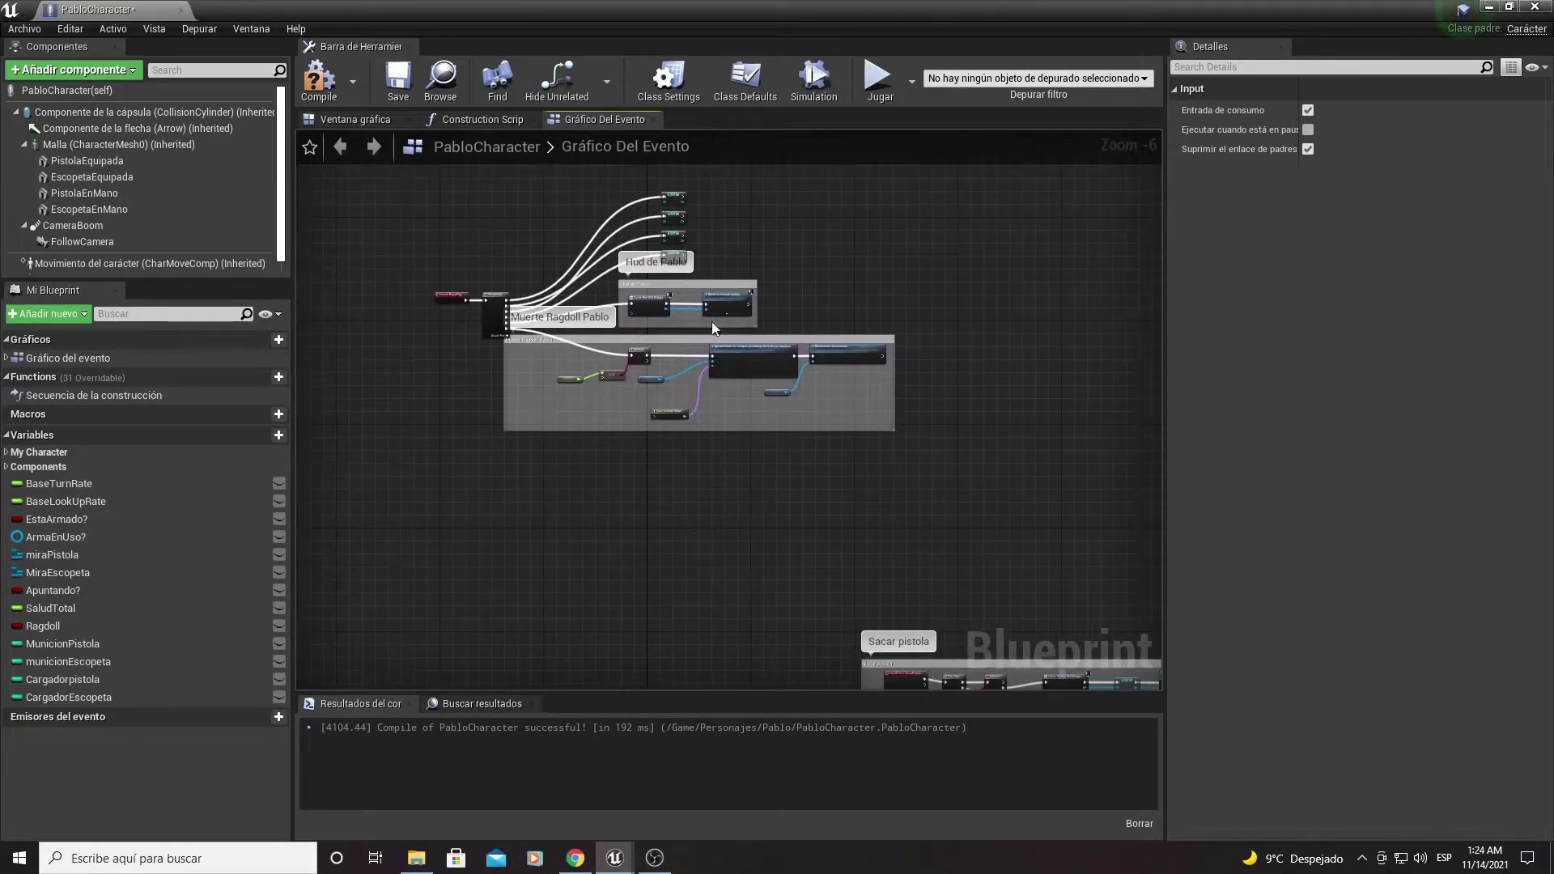
right_drag(701, 460, 684, 322)
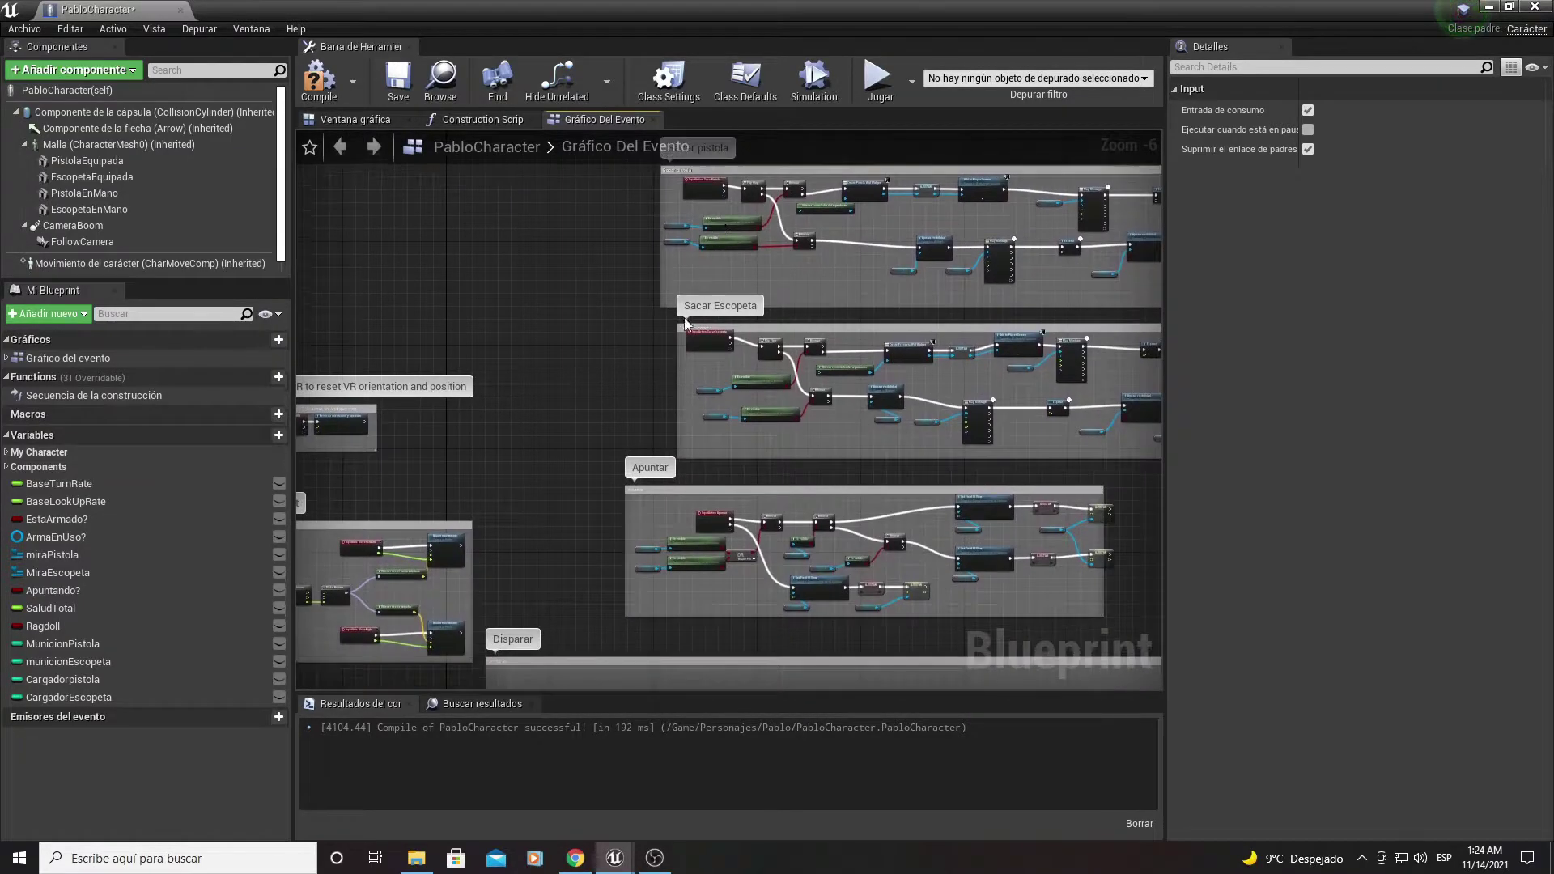
scroll(578, 454, up, 2)
scroll(526, 338, up, 1)
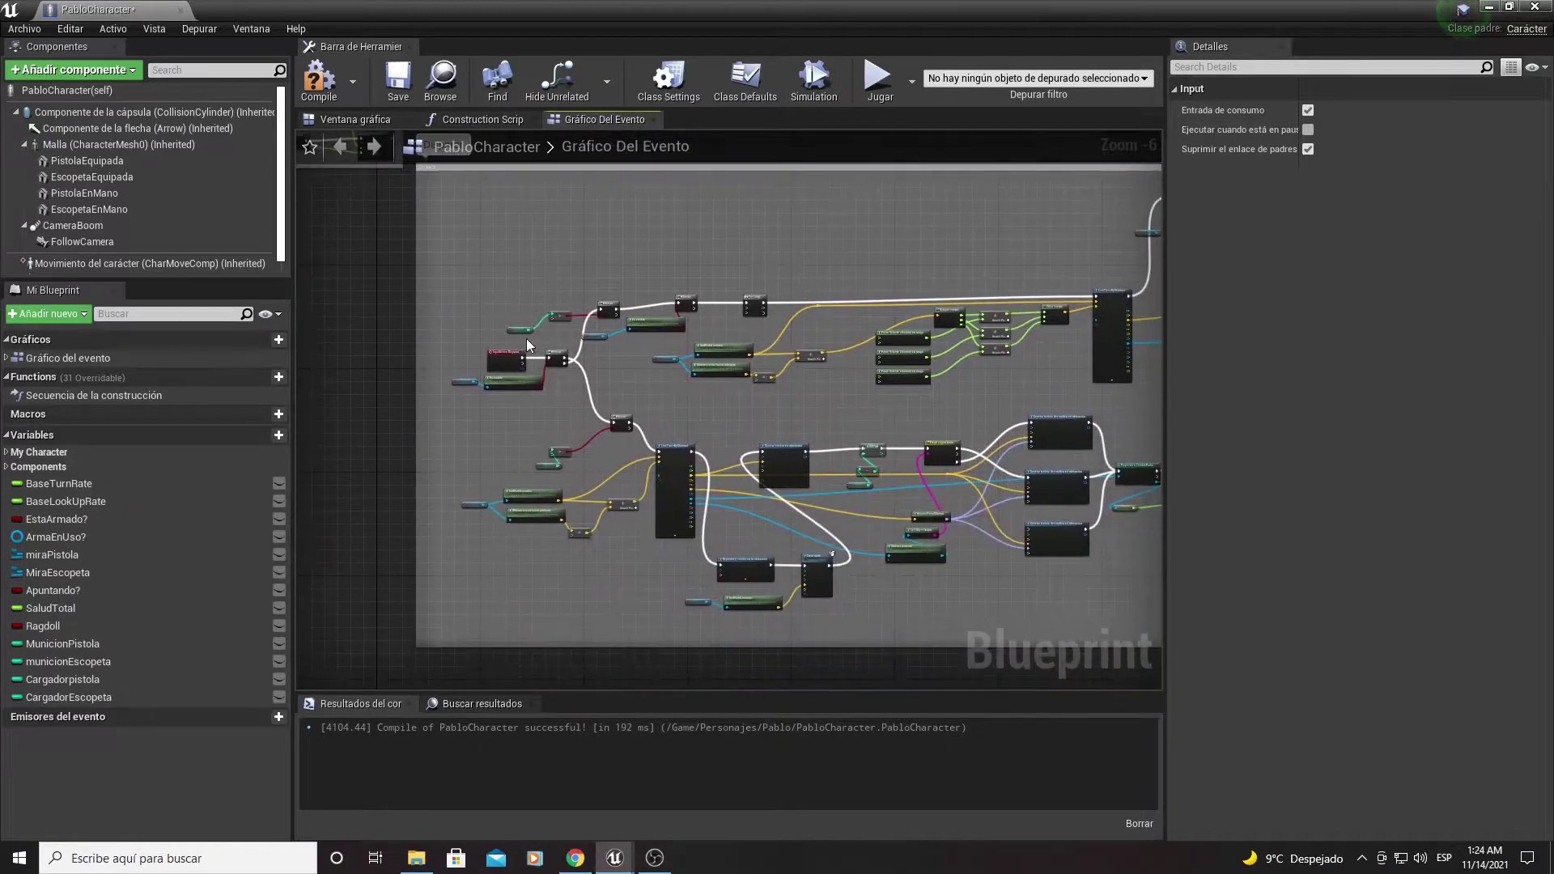
scroll(527, 378, up, 1)
right_drag(527, 377, 544, 527)
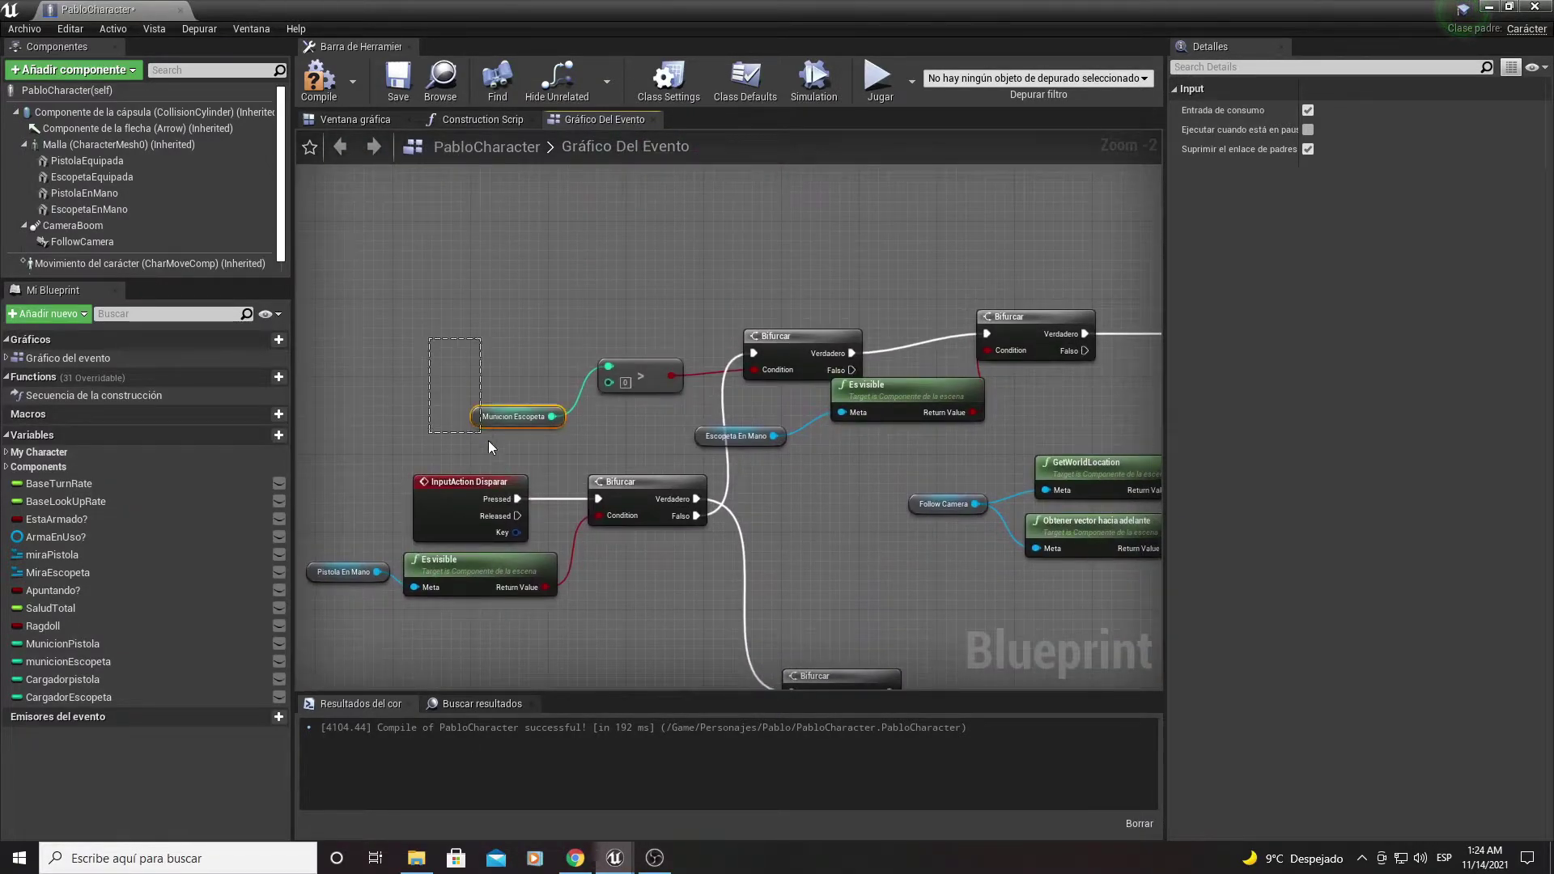
drag(488, 441, 523, 432)
right_drag(596, 372, 579, 371)
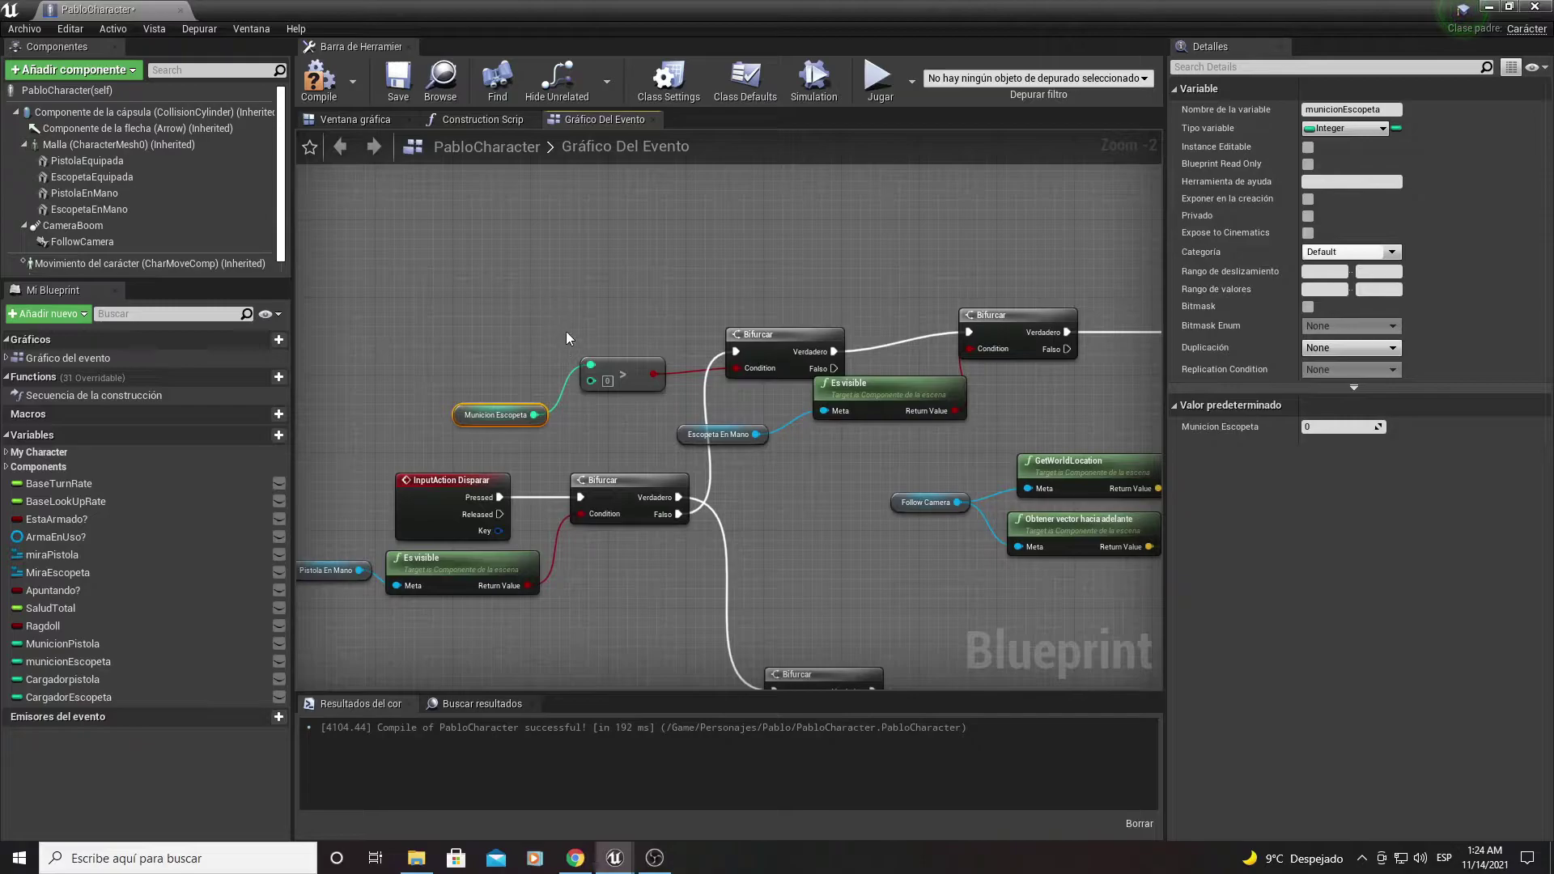
click(615, 424)
right_drag(747, 488, 837, 158)
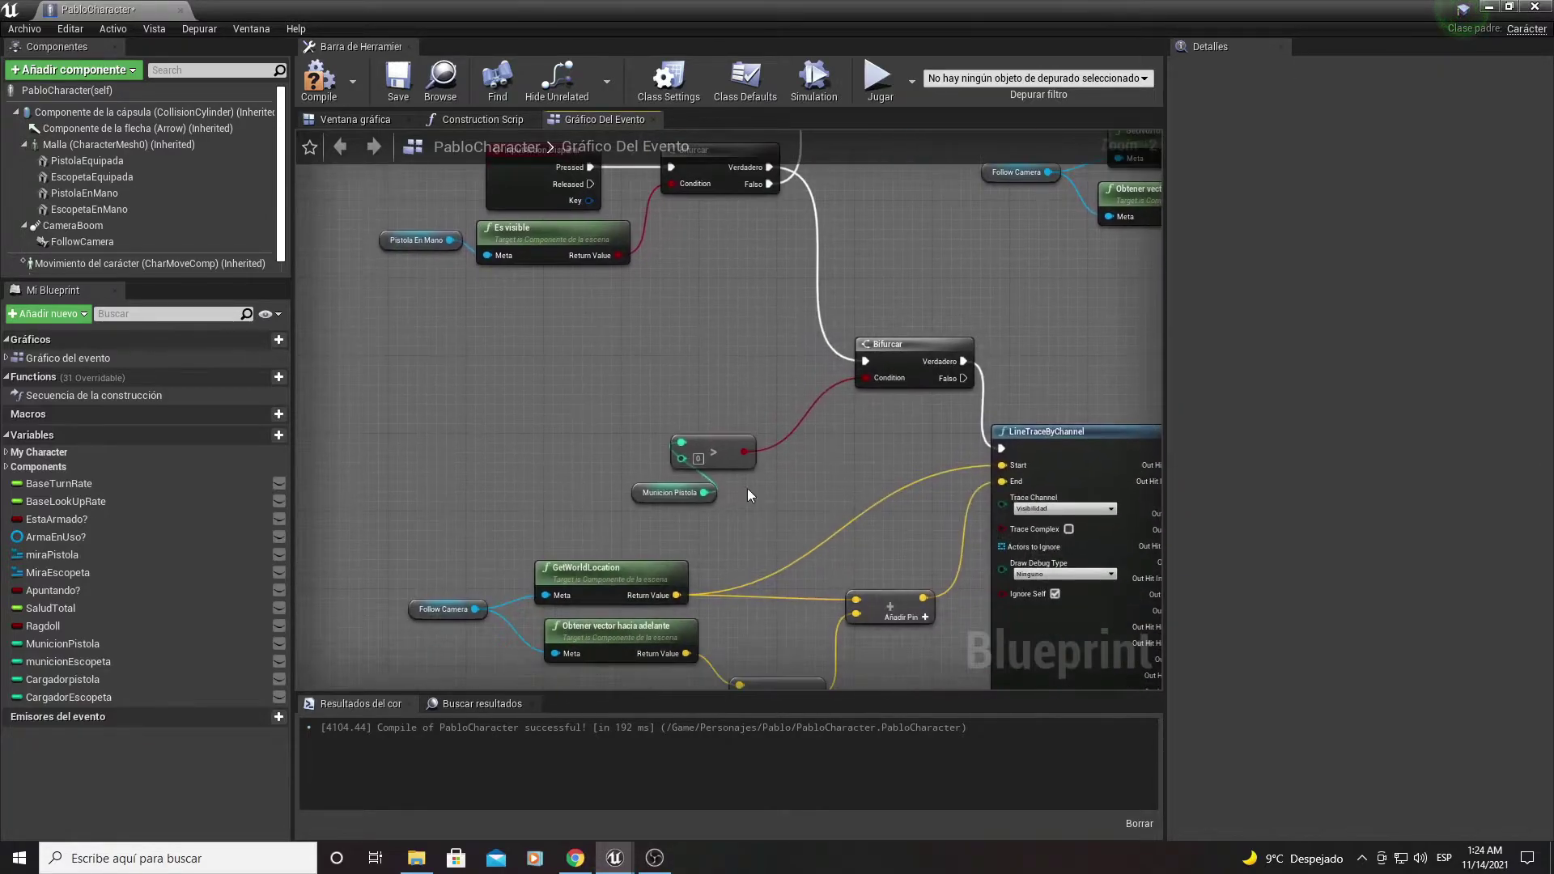
right_drag(746, 488, 721, 456)
mouse_move(566, 398)
mouse_down()
mouse_move(678, 508)
mouse_move(683, 496)
mouse_up()
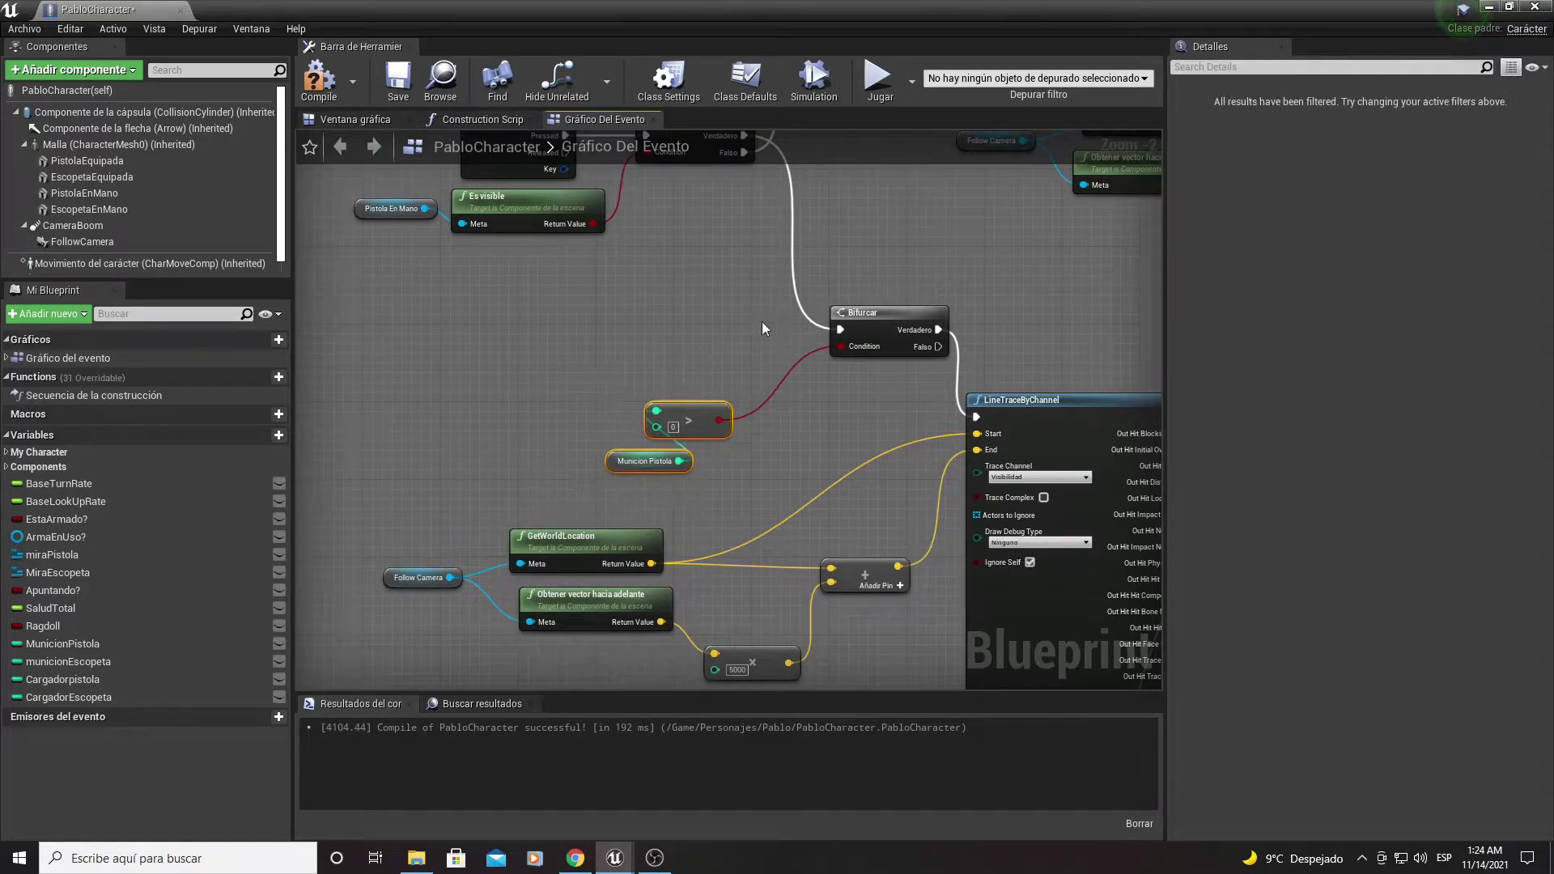
Step: Move past Sacar pistola to BeginPlay's four setters (12, 1, 9, 2), then return to the level
mouse_move(711, 303)
right_down()
mouse_move(635, 396)
mouse_move(656, 688)
right_up()
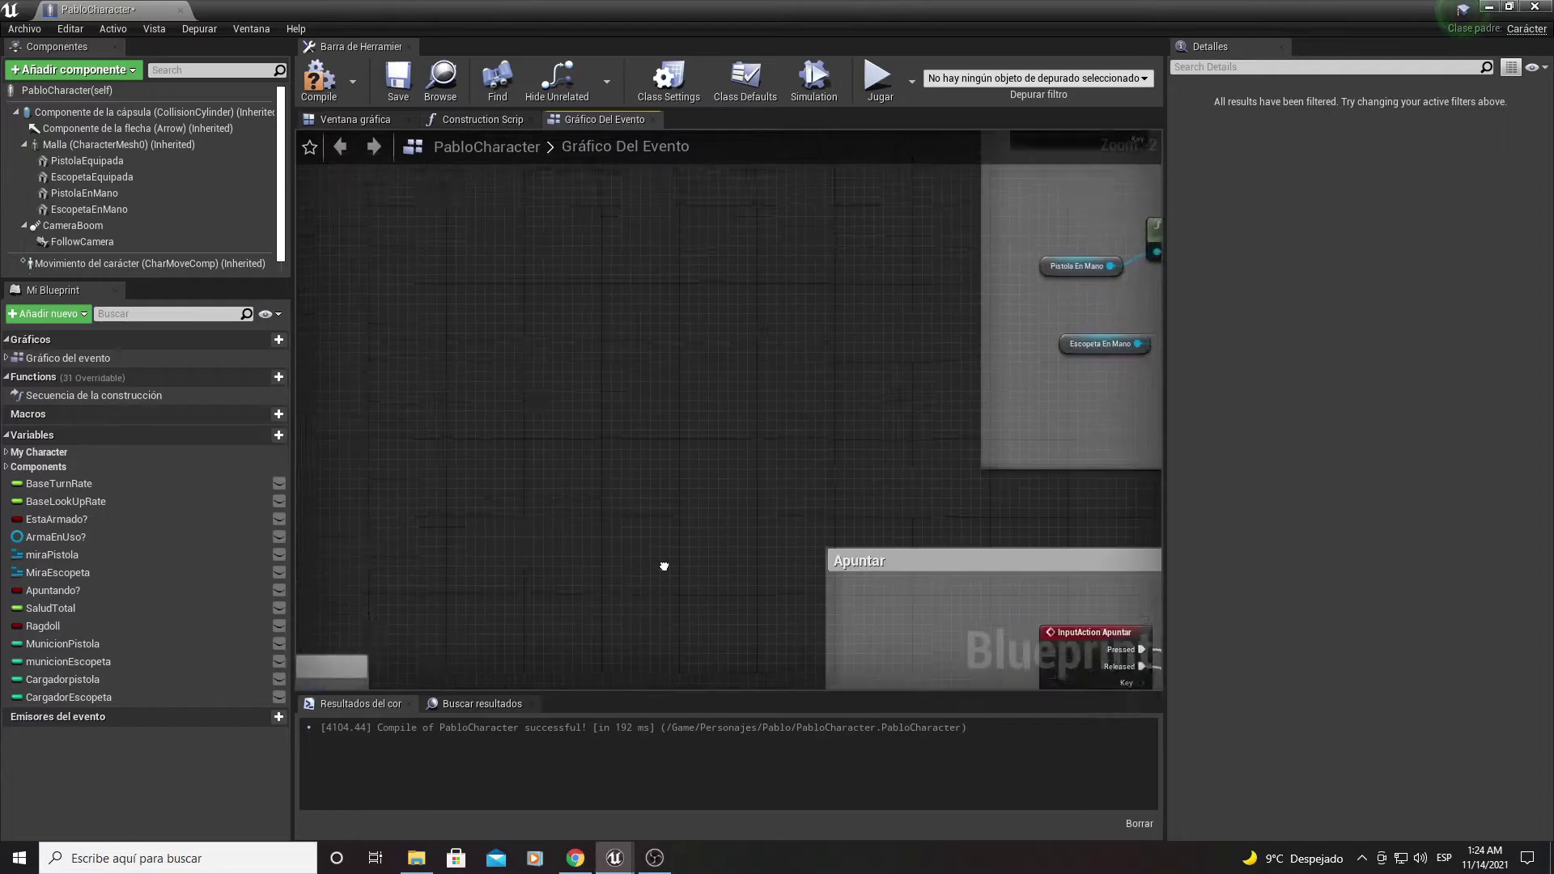
right_drag(666, 564, 649, 453)
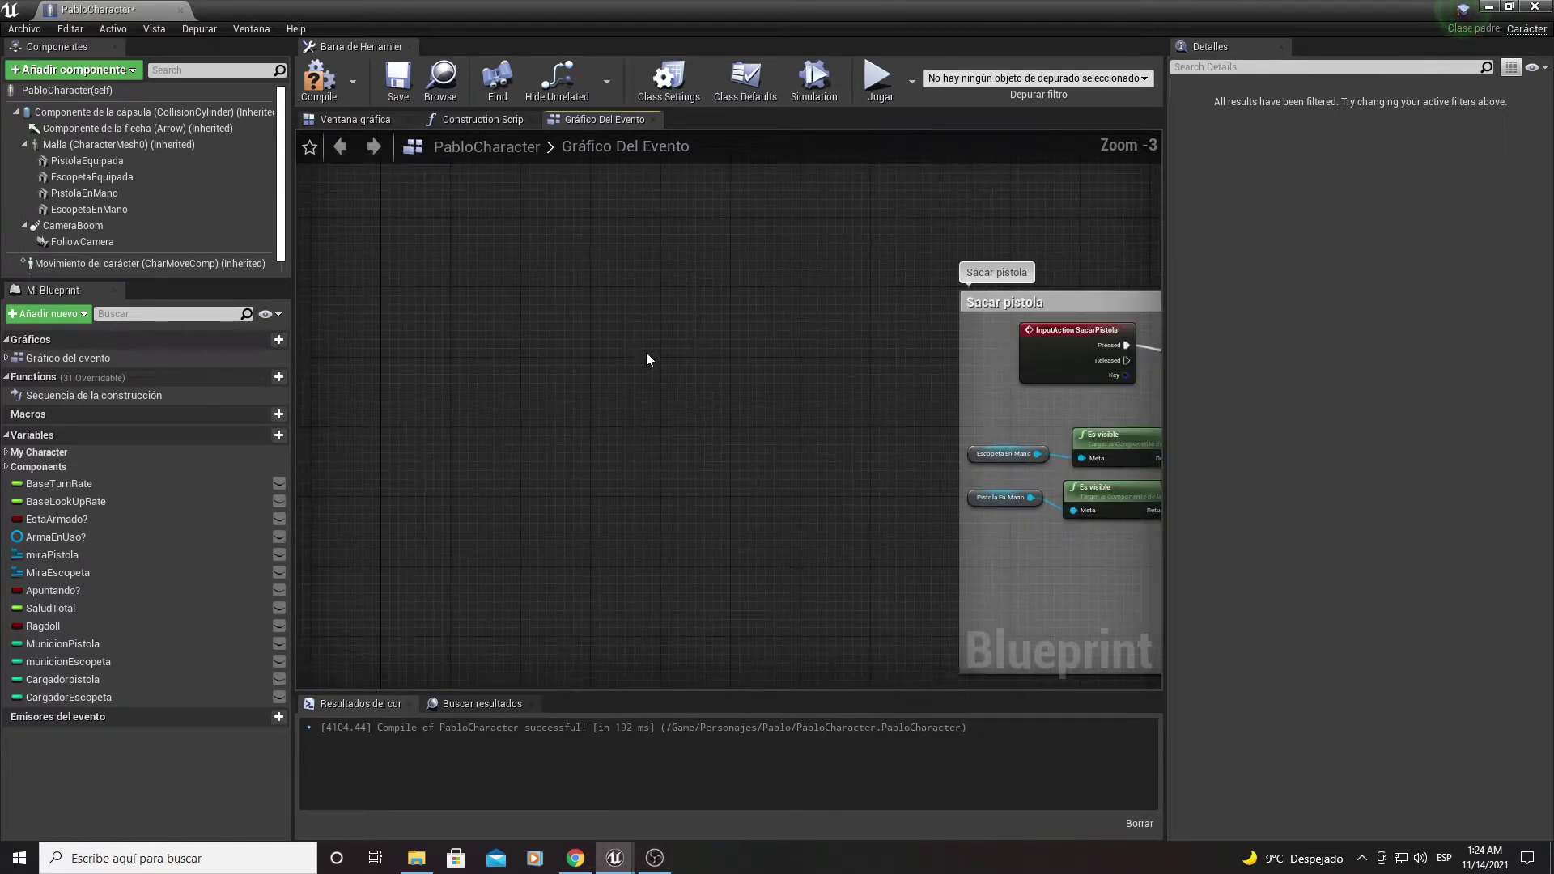
mouse_move(646, 353)
right_down()
mouse_move(745, 400)
mouse_move(799, 403)
mouse_move(777, 413)
mouse_move(688, 274)
mouse_move(437, 378)
right_up()
scroll(745, 401, up, 1)
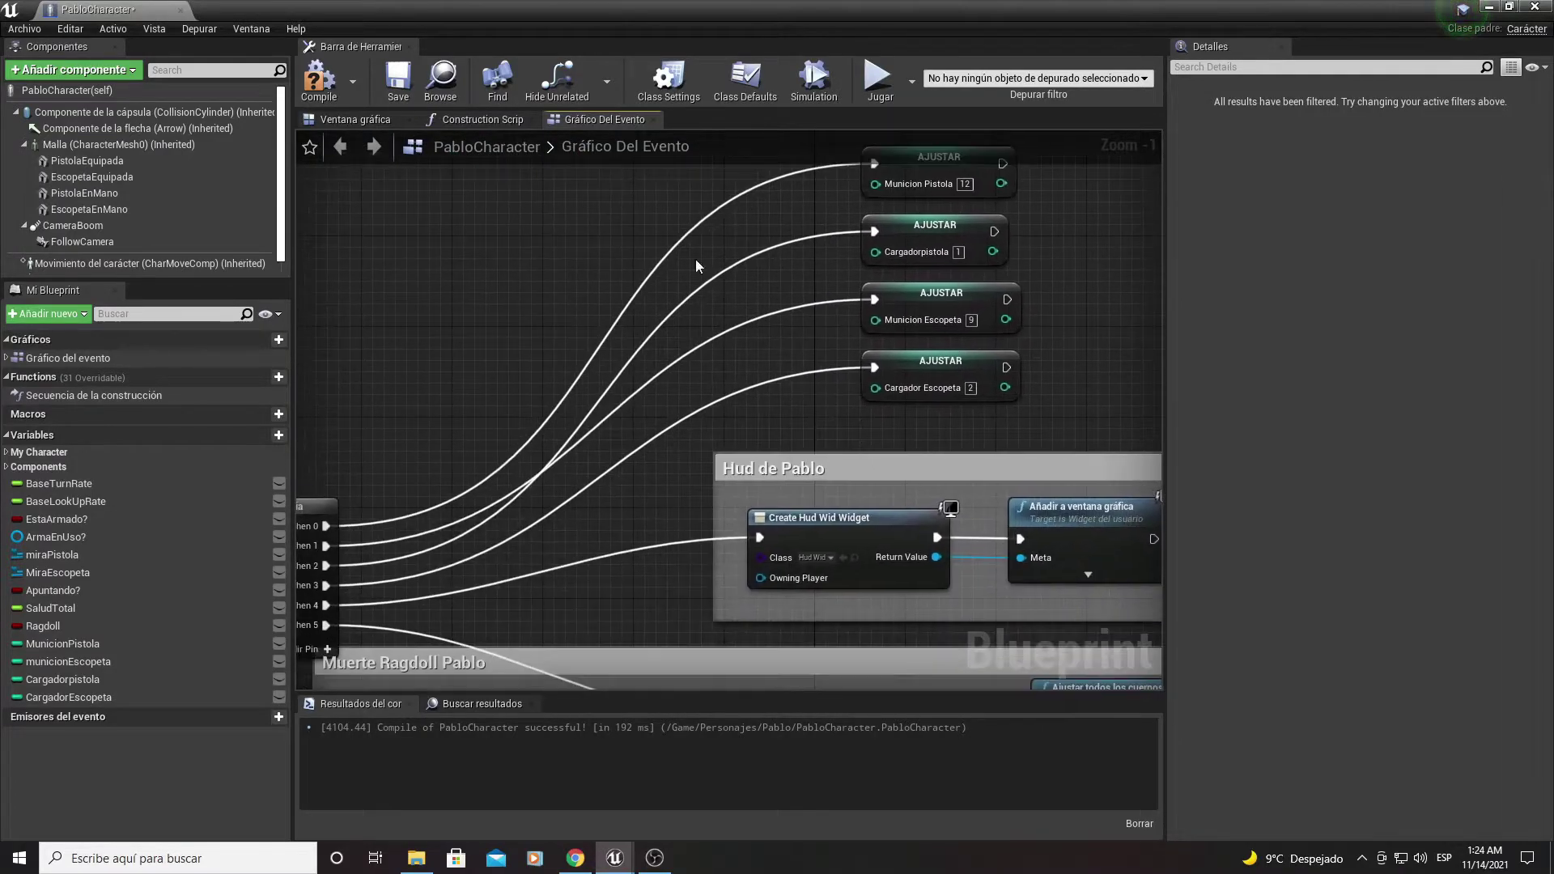
drag(393, 445, 523, 586)
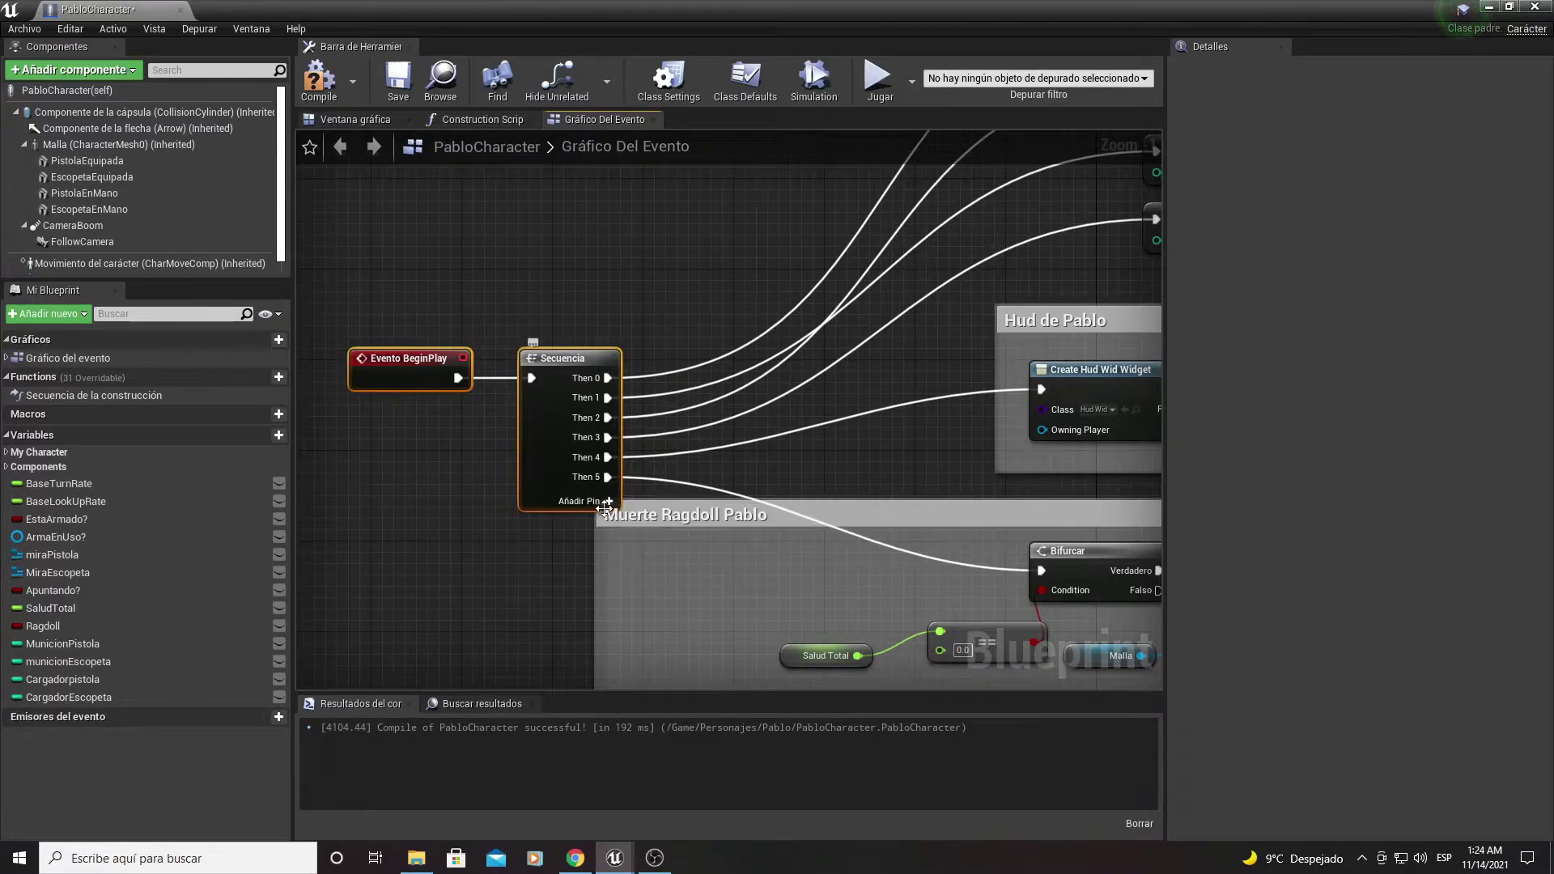
right_drag(876, 337, 654, 457)
scroll(704, 385, up, 1)
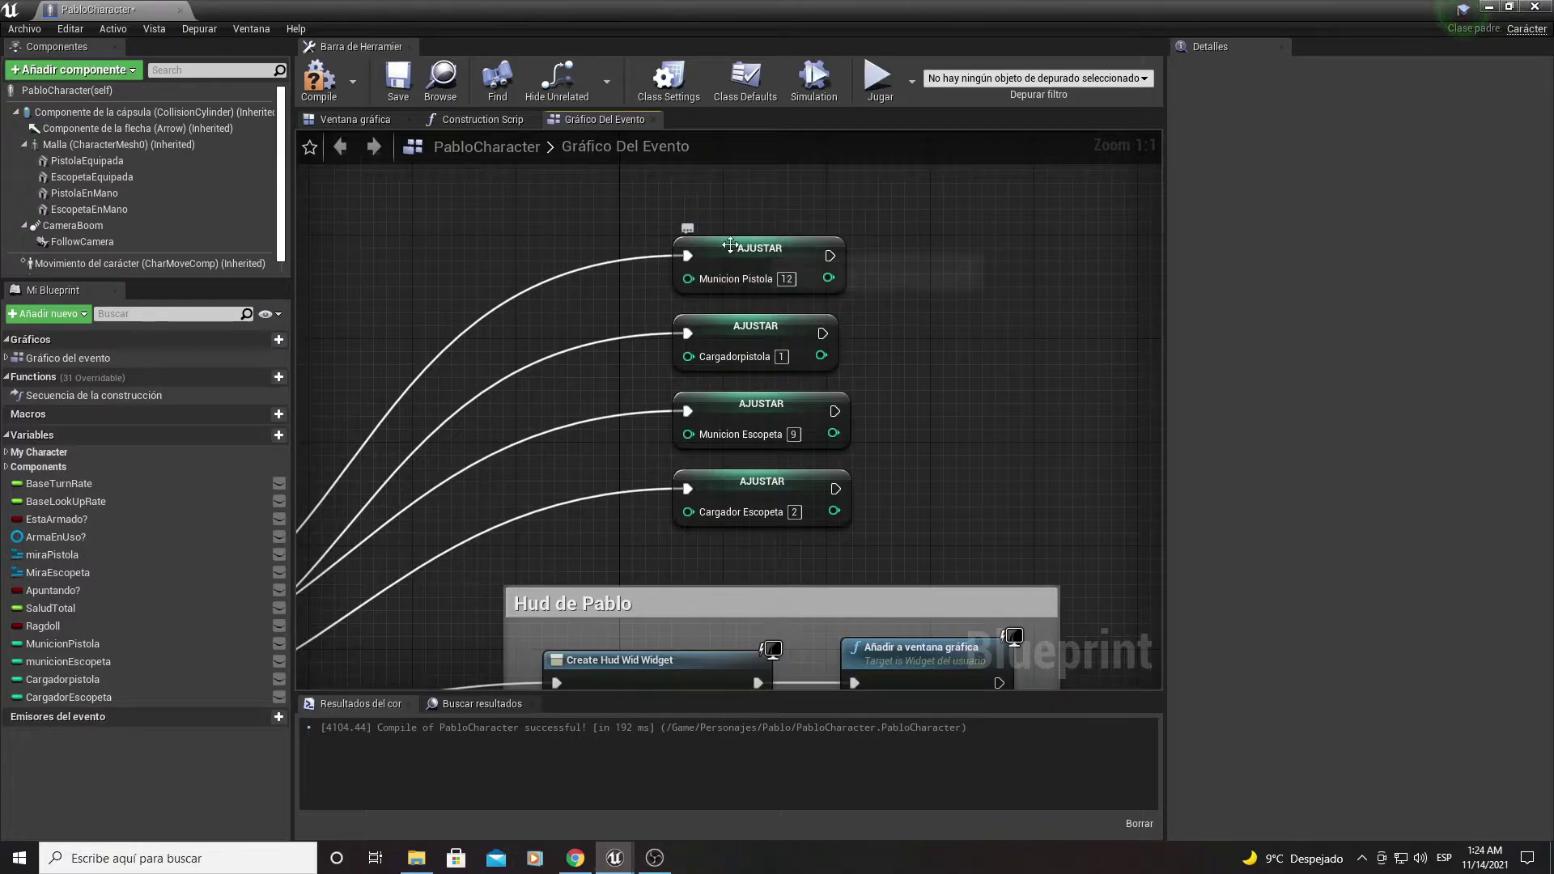
click(1490, 7)
Step: Resume play, equip the pistol (12|1) then the shotgun (9|2), and stop with Esc
click(1101, 65)
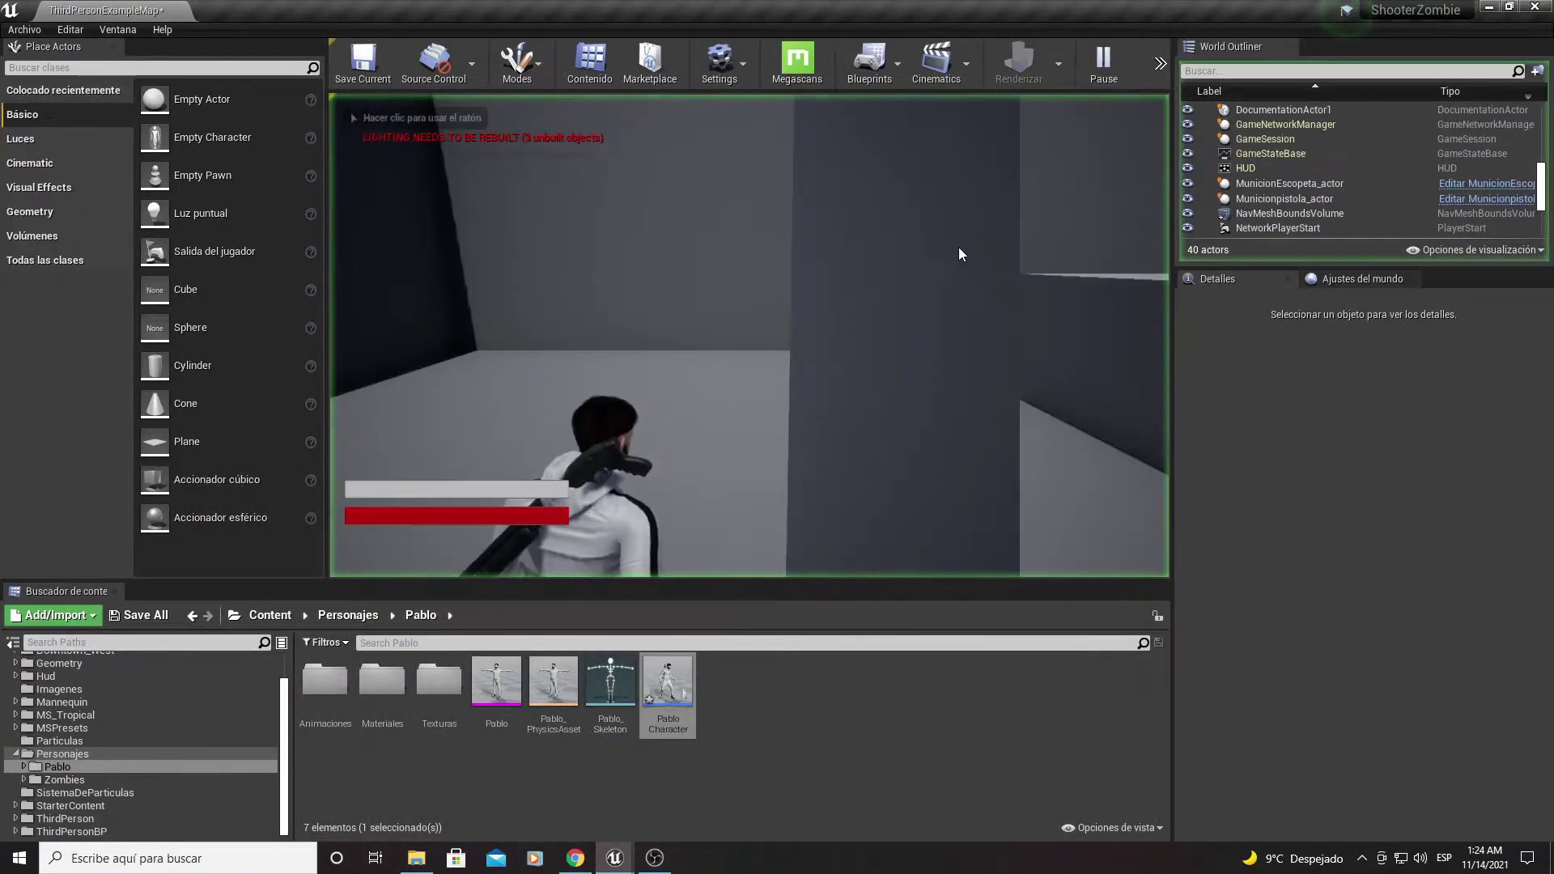
click(960, 255)
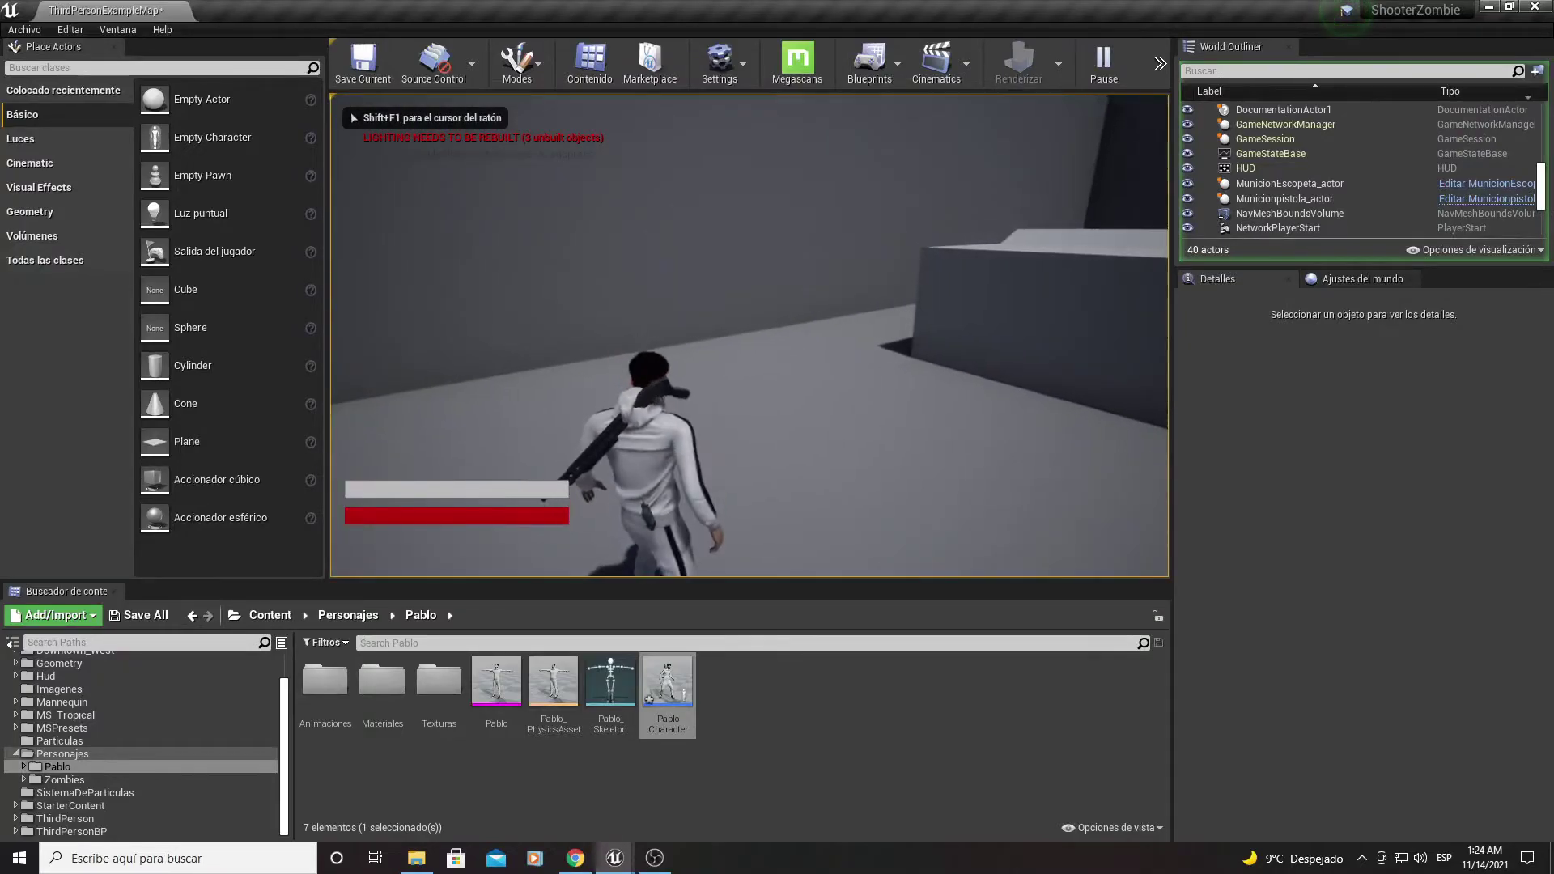
key(1)
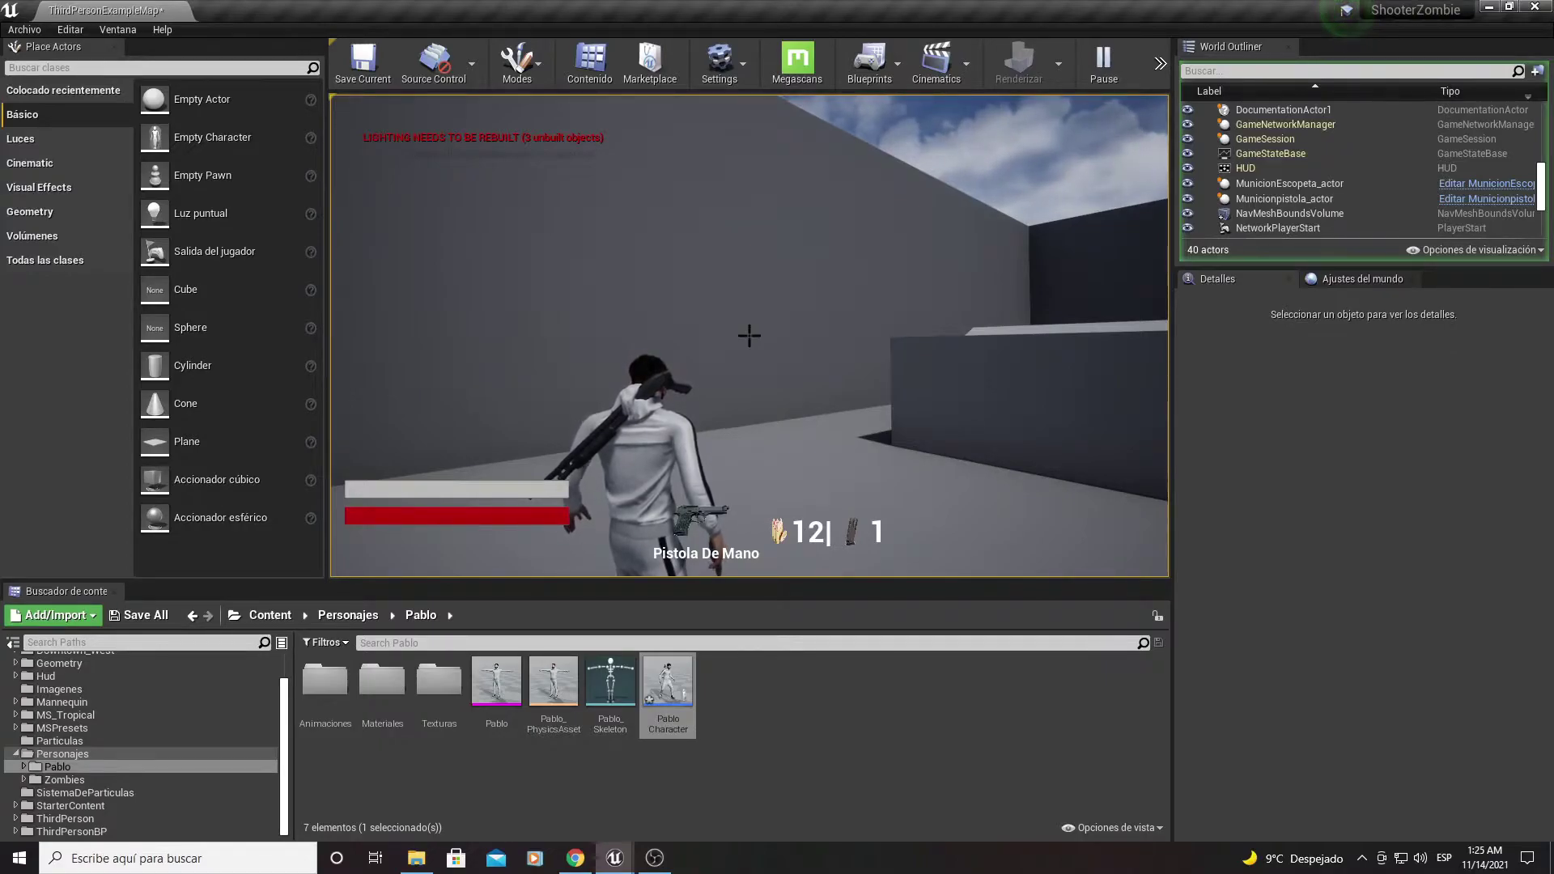
key(2)
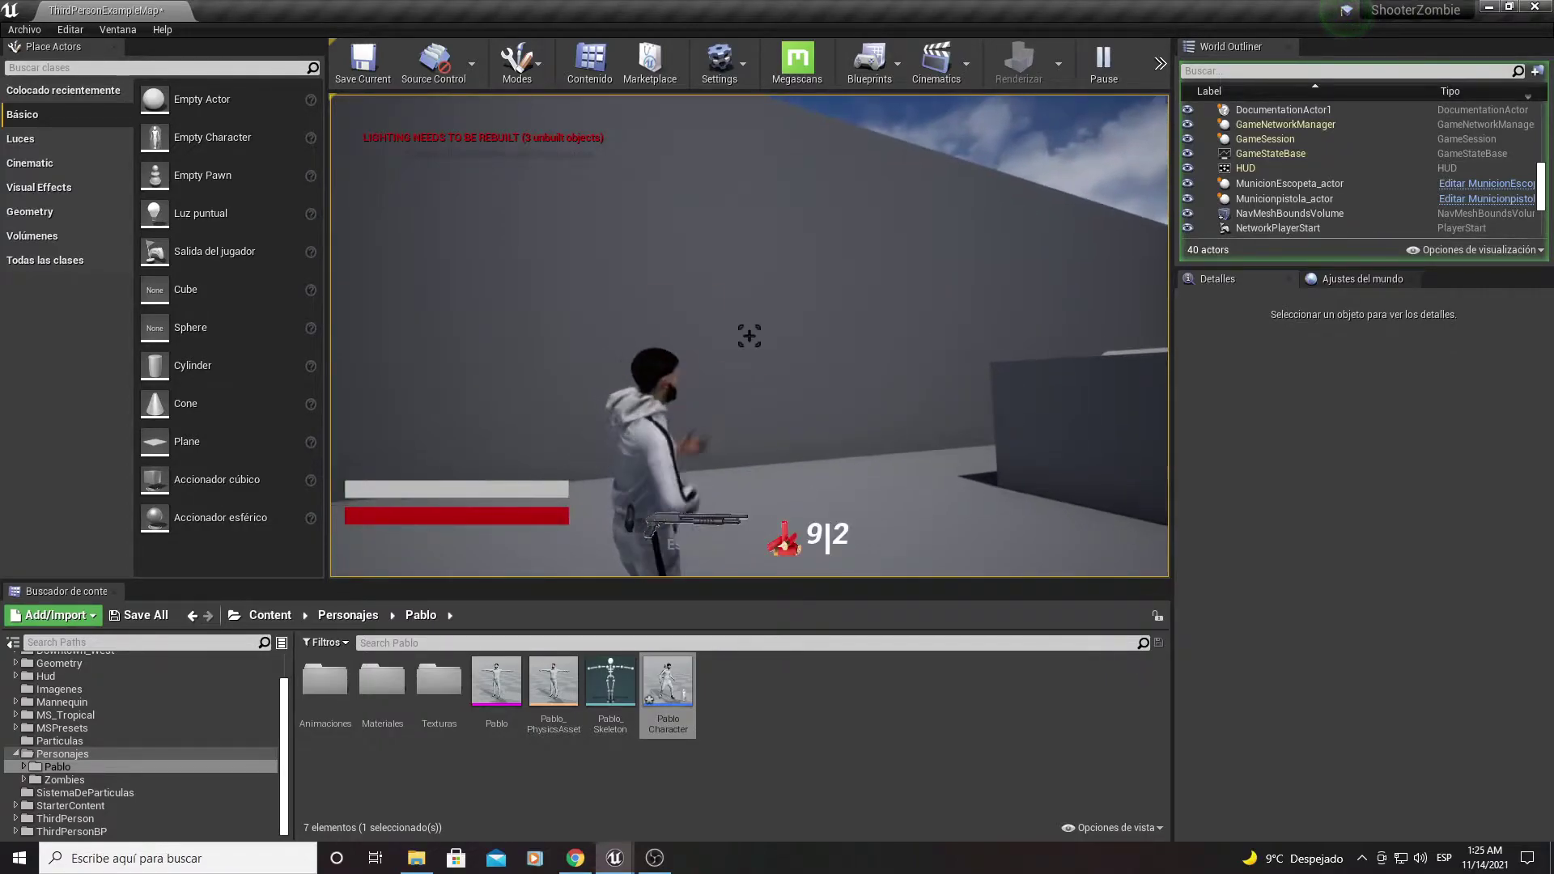
key(w)
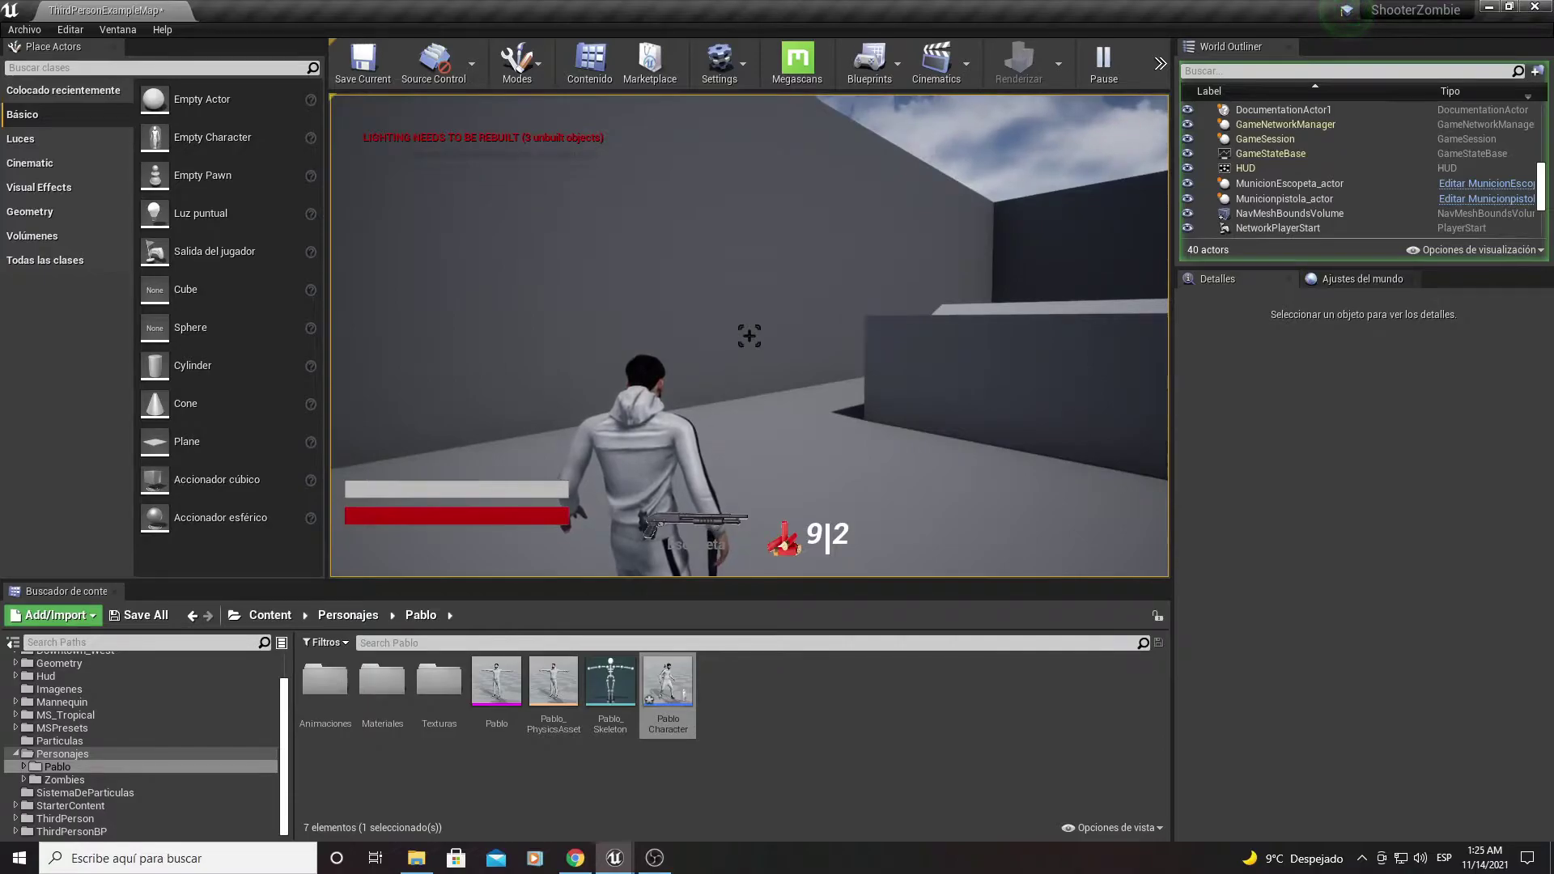
key(Escape)
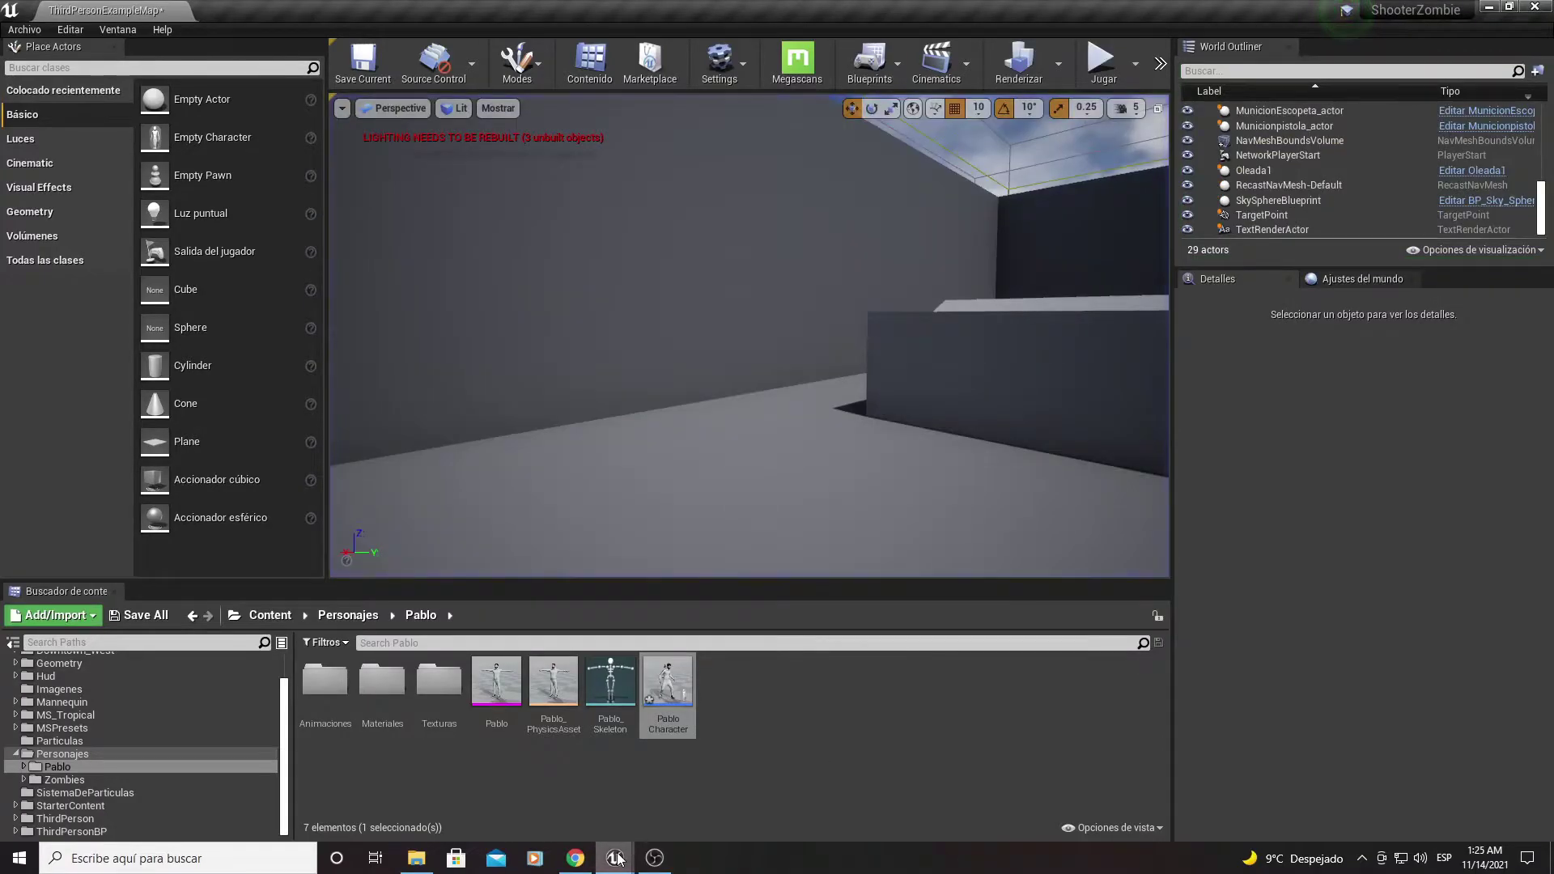
Step: Bring the PabloCharacter Blueprint editor back and select the Municion Pistola setter
mouse_move(617, 860)
click(682, 806)
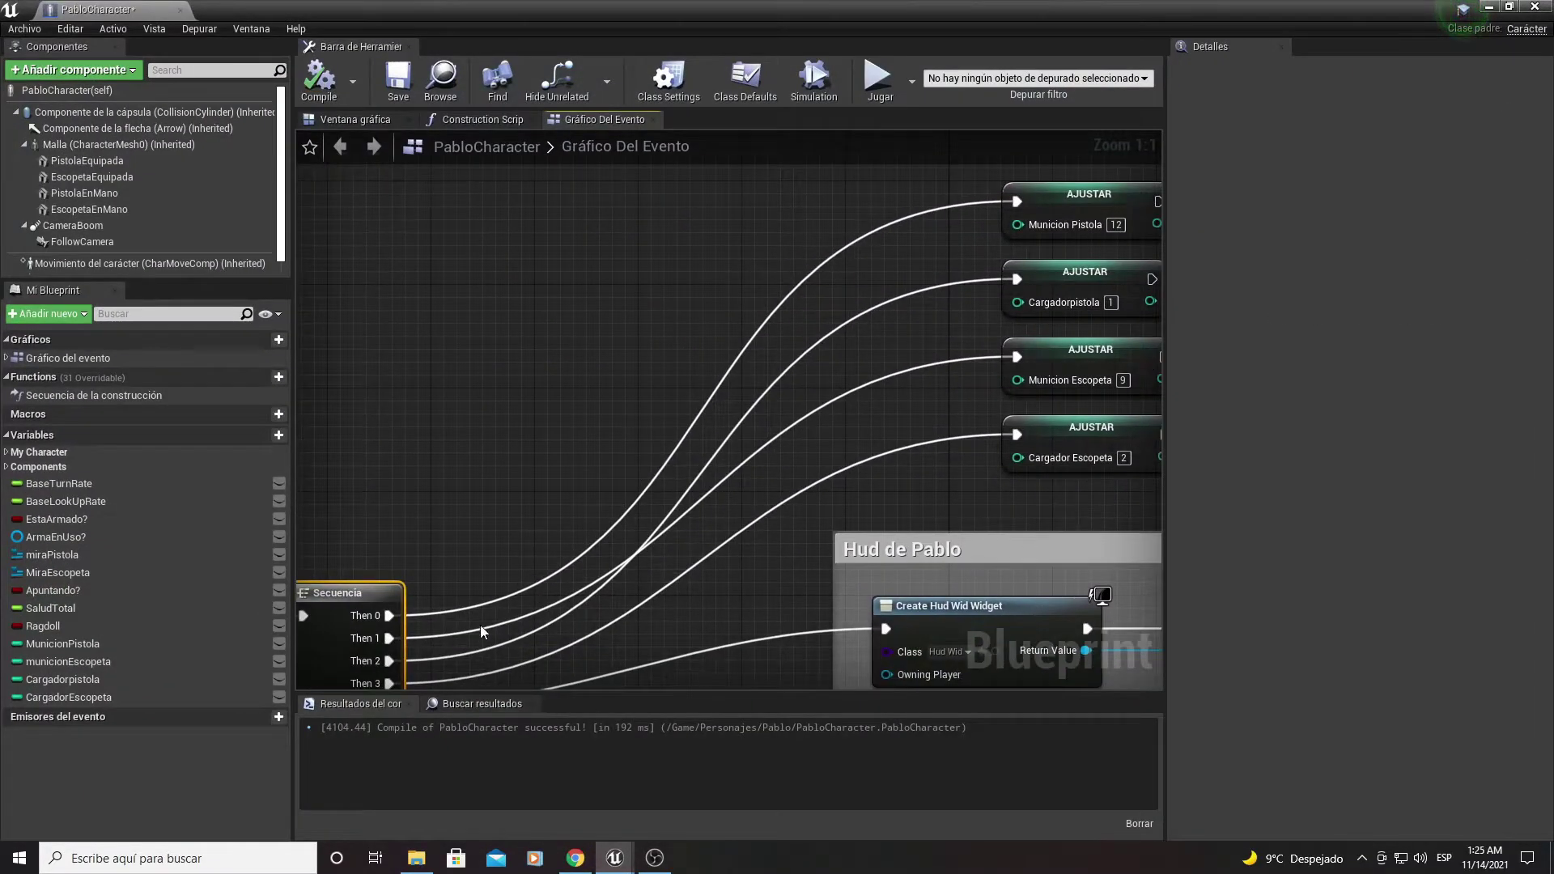
scroll(481, 631, up, 1)
scroll(556, 479, down, 2)
scroll(633, 525, up, 1)
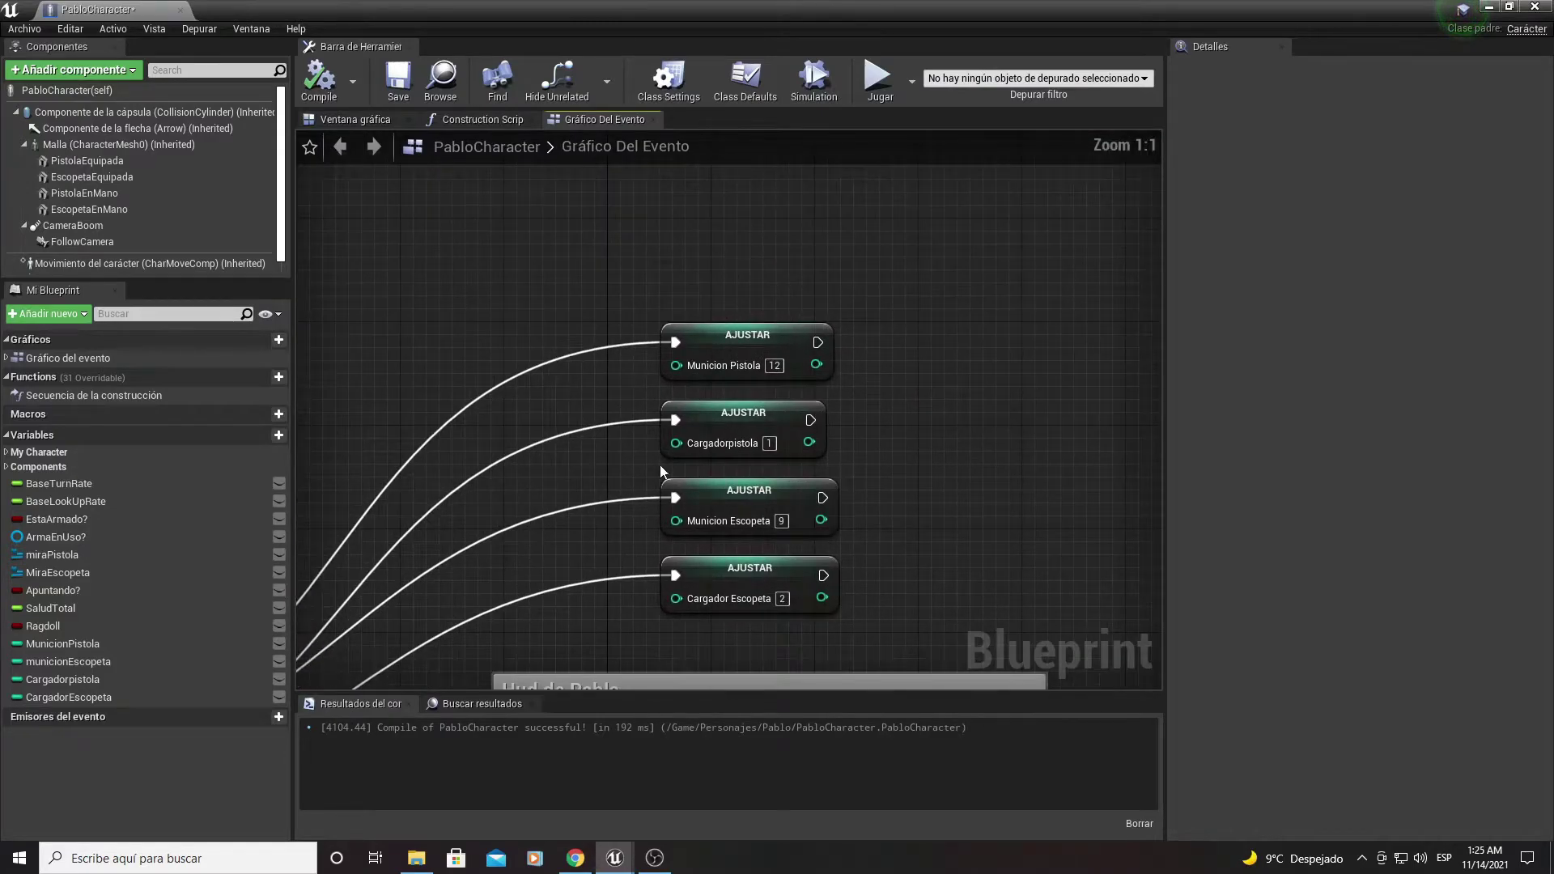
drag(720, 337, 720, 324)
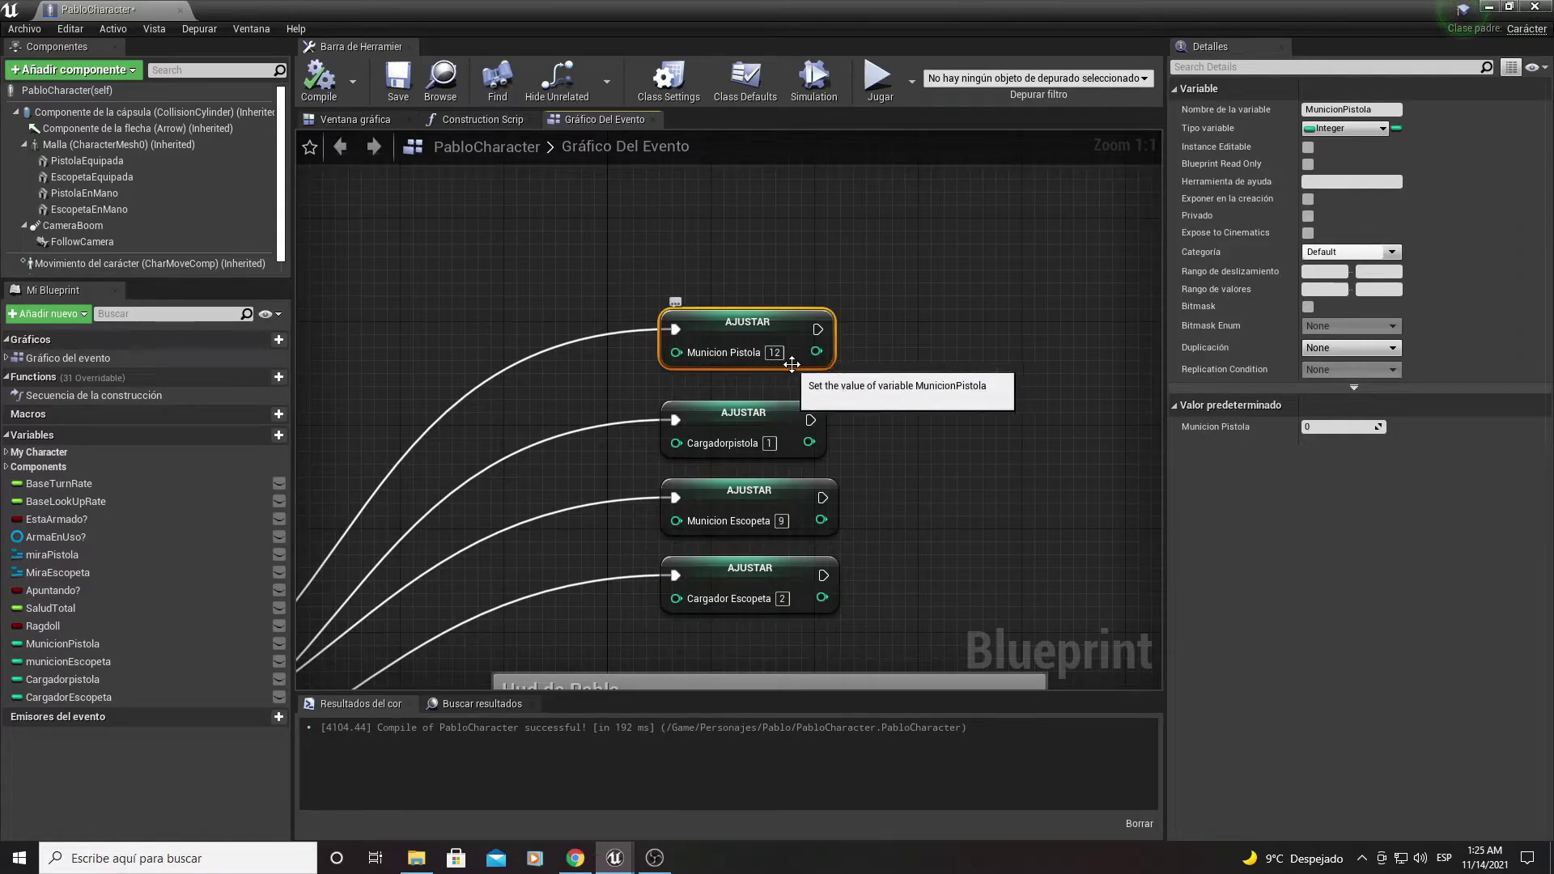
Step: Space the Cargadorpistola and Municion Escopeta Set nodes evenly, then pan to InputAction Recargar
right_drag(859, 395, 851, 339)
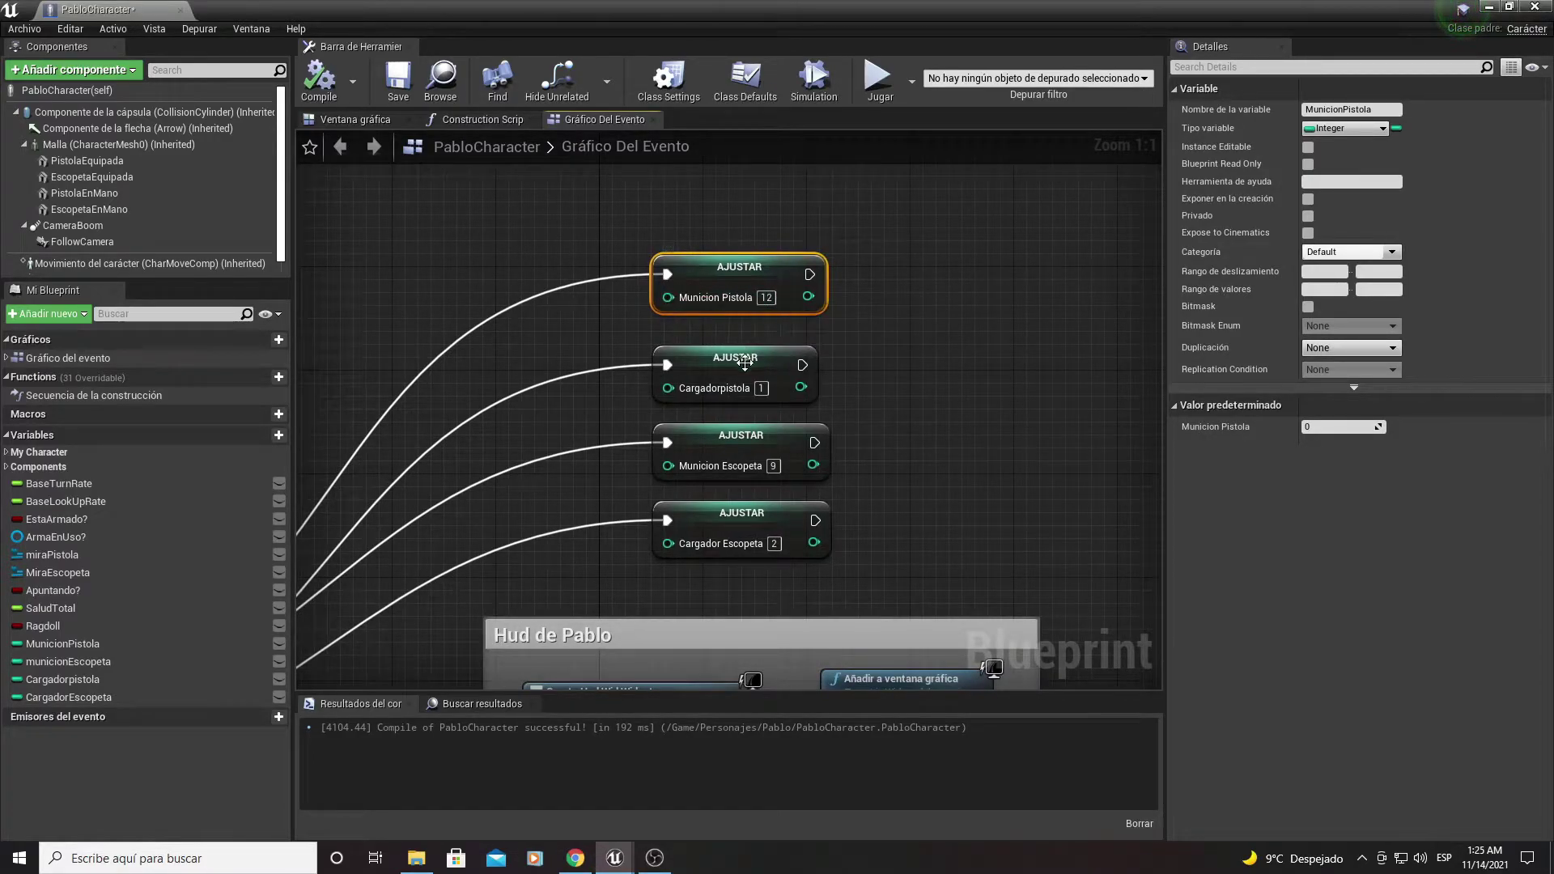
drag(729, 387, 729, 361)
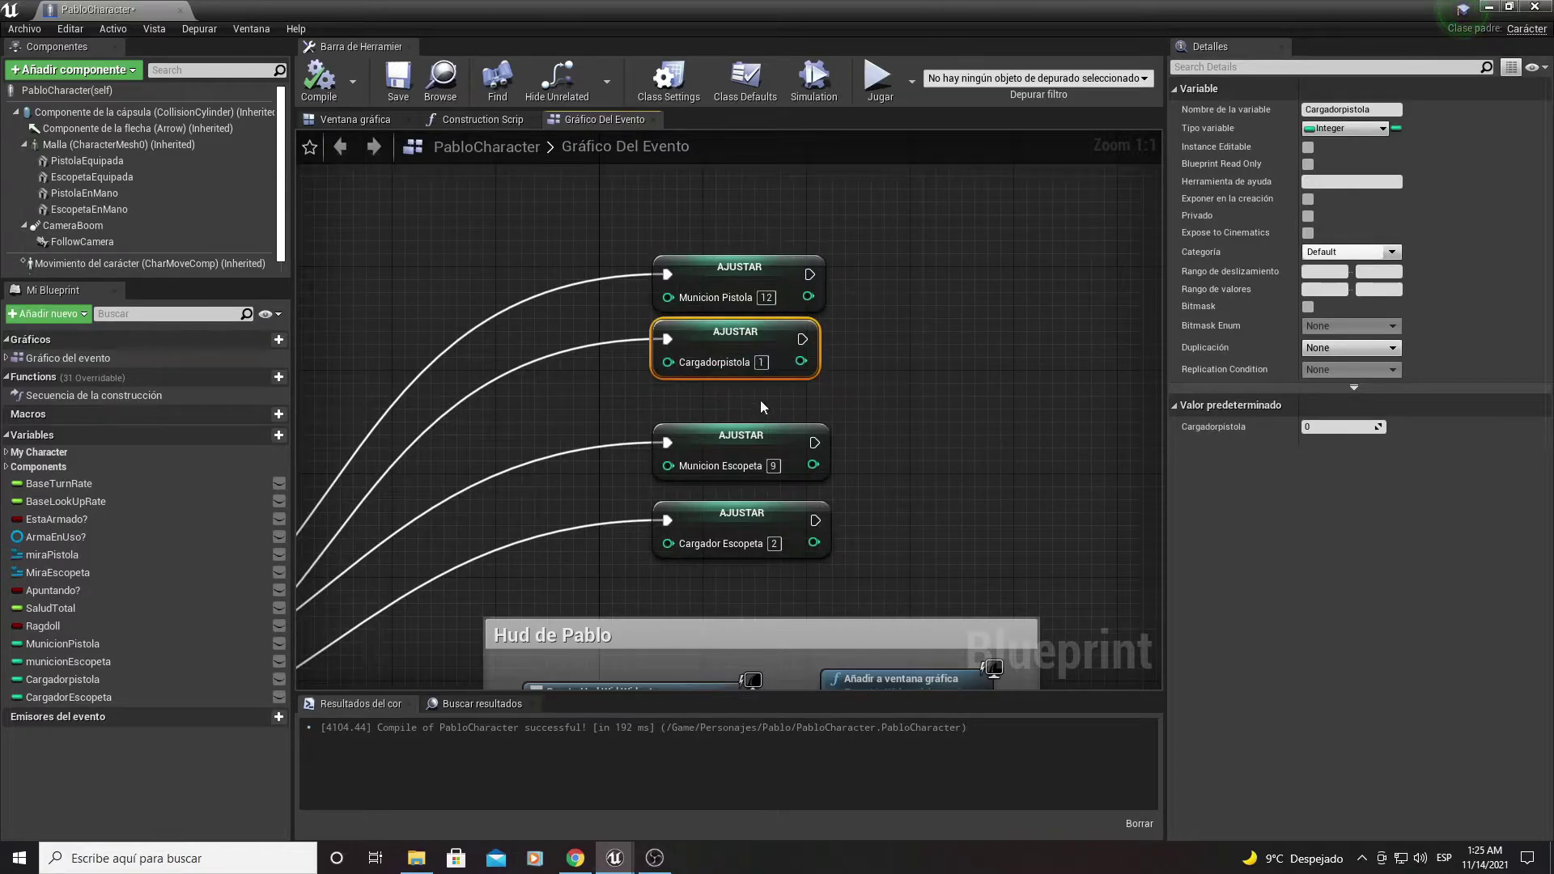
right_drag(761, 400, 767, 349)
drag(753, 382, 753, 395)
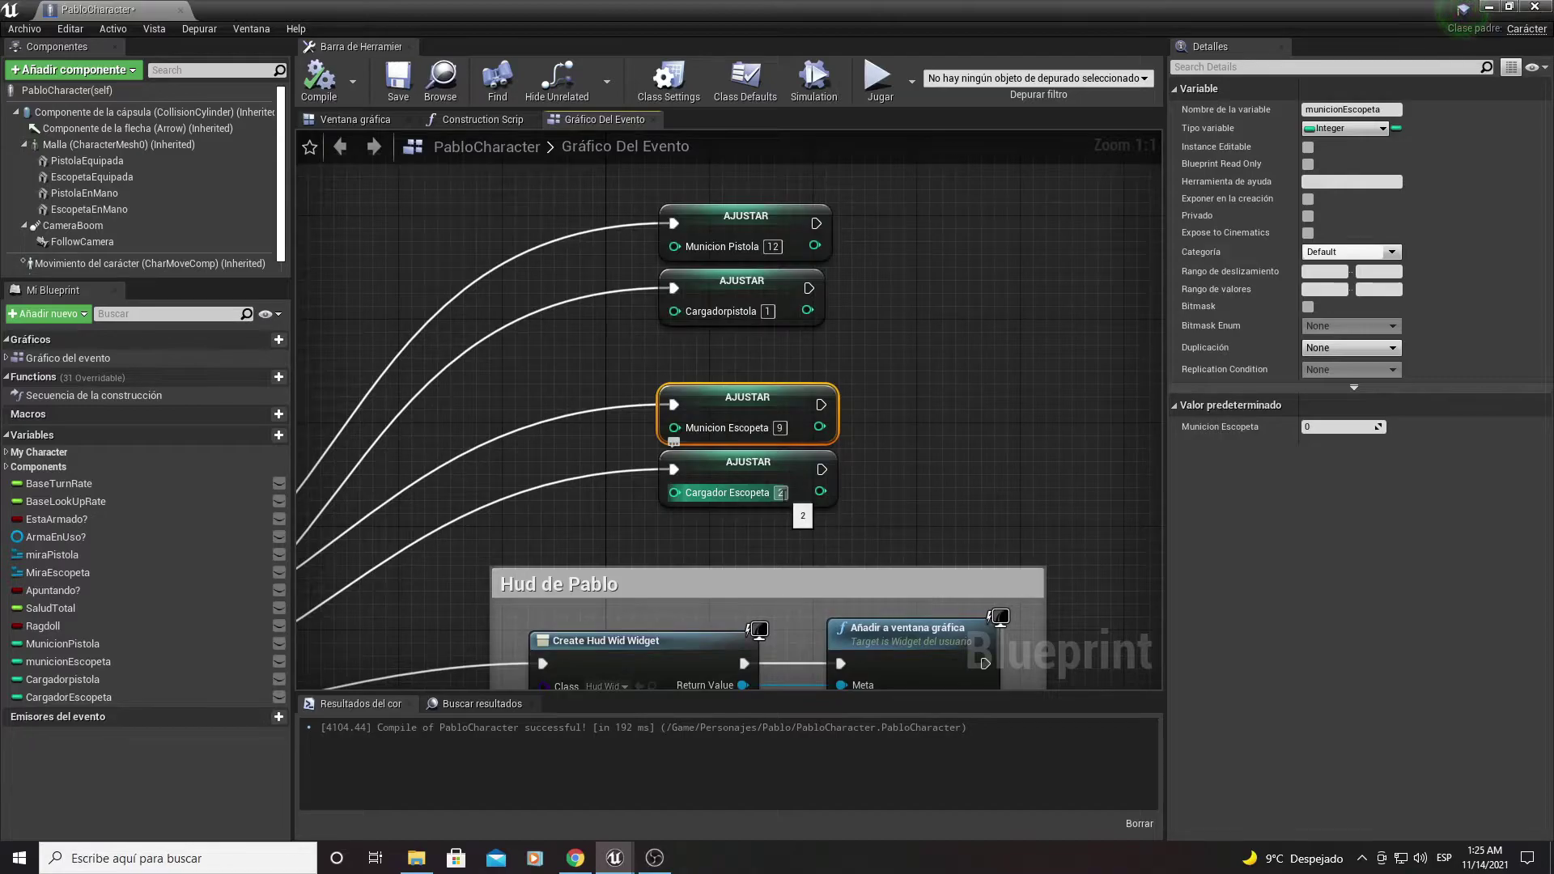
right_drag(779, 500, 738, 397)
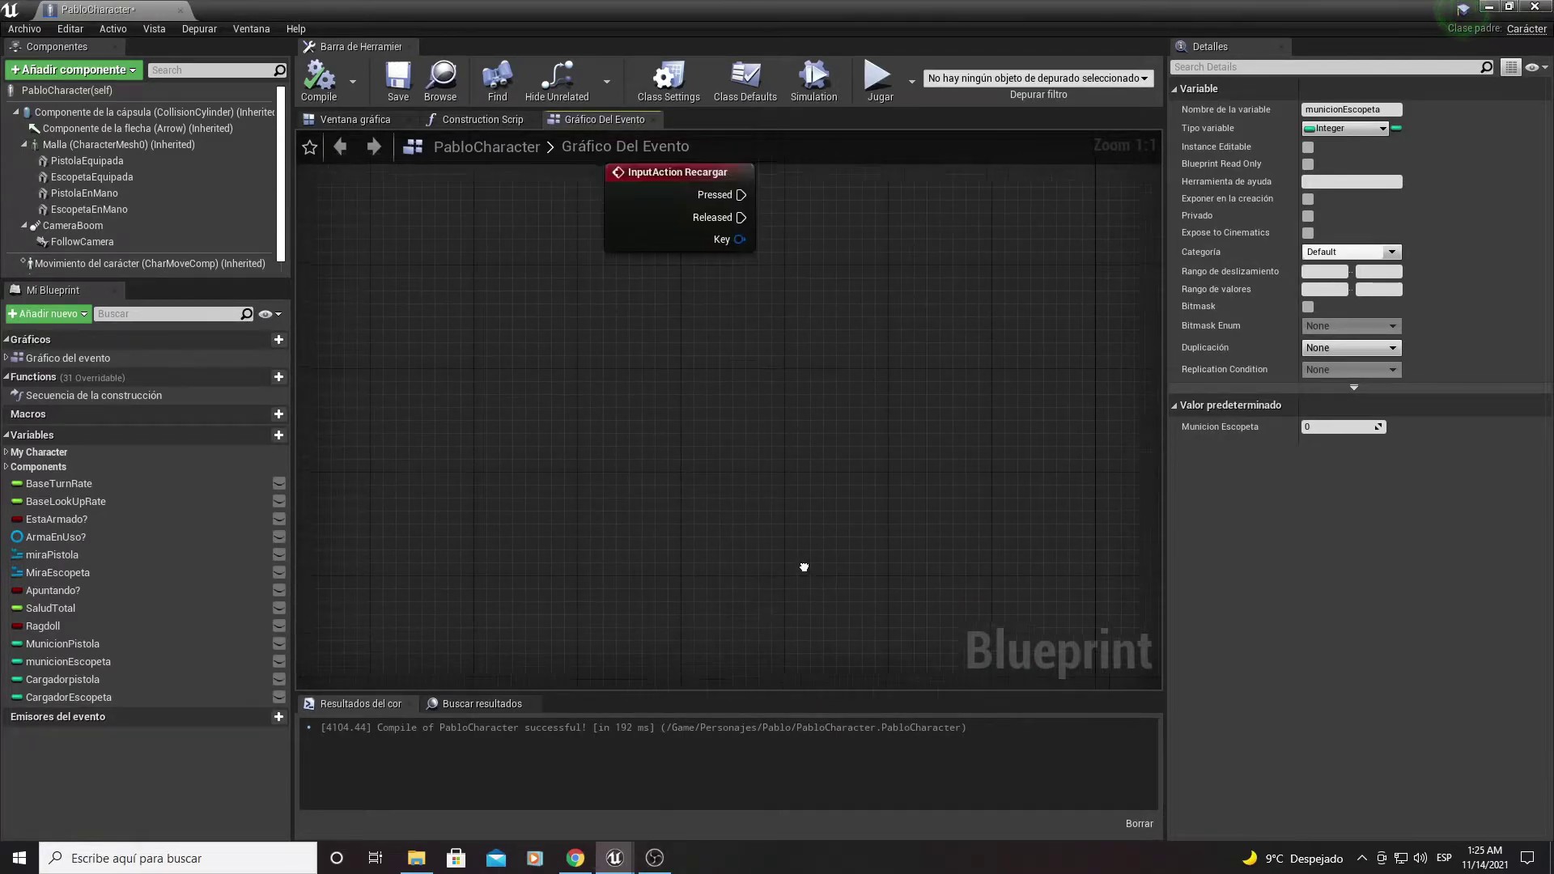
right_drag(816, 589, 819, 639)
Step: Position the Recargar event and add a Pistola En Mano reference with an Es visible check
click(661, 359)
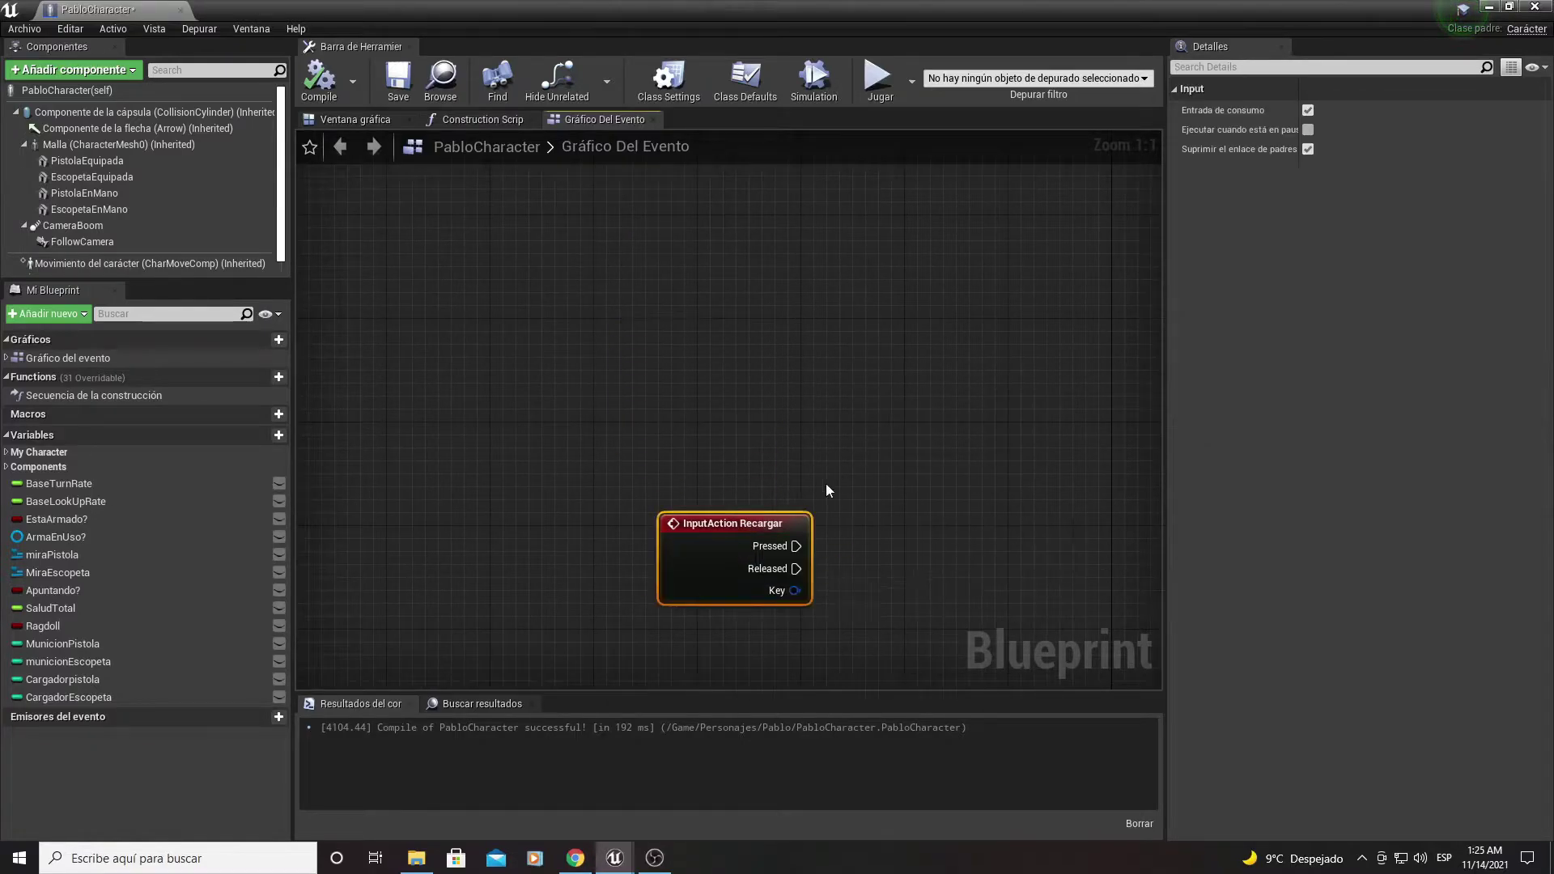
right_drag(826, 483, 662, 323)
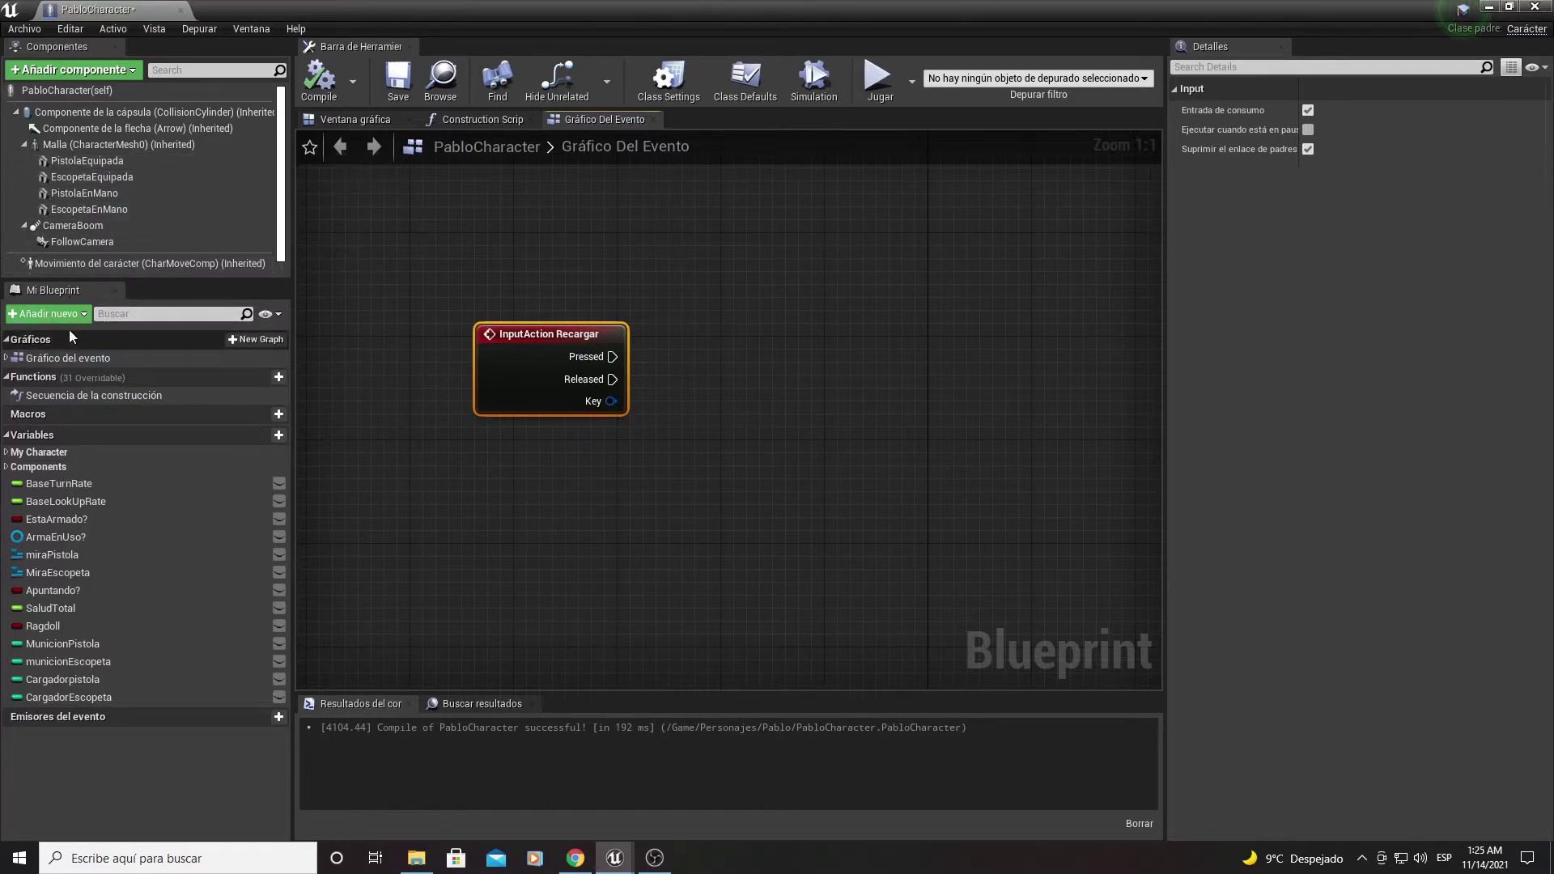
scroll(94, 248, down, 1)
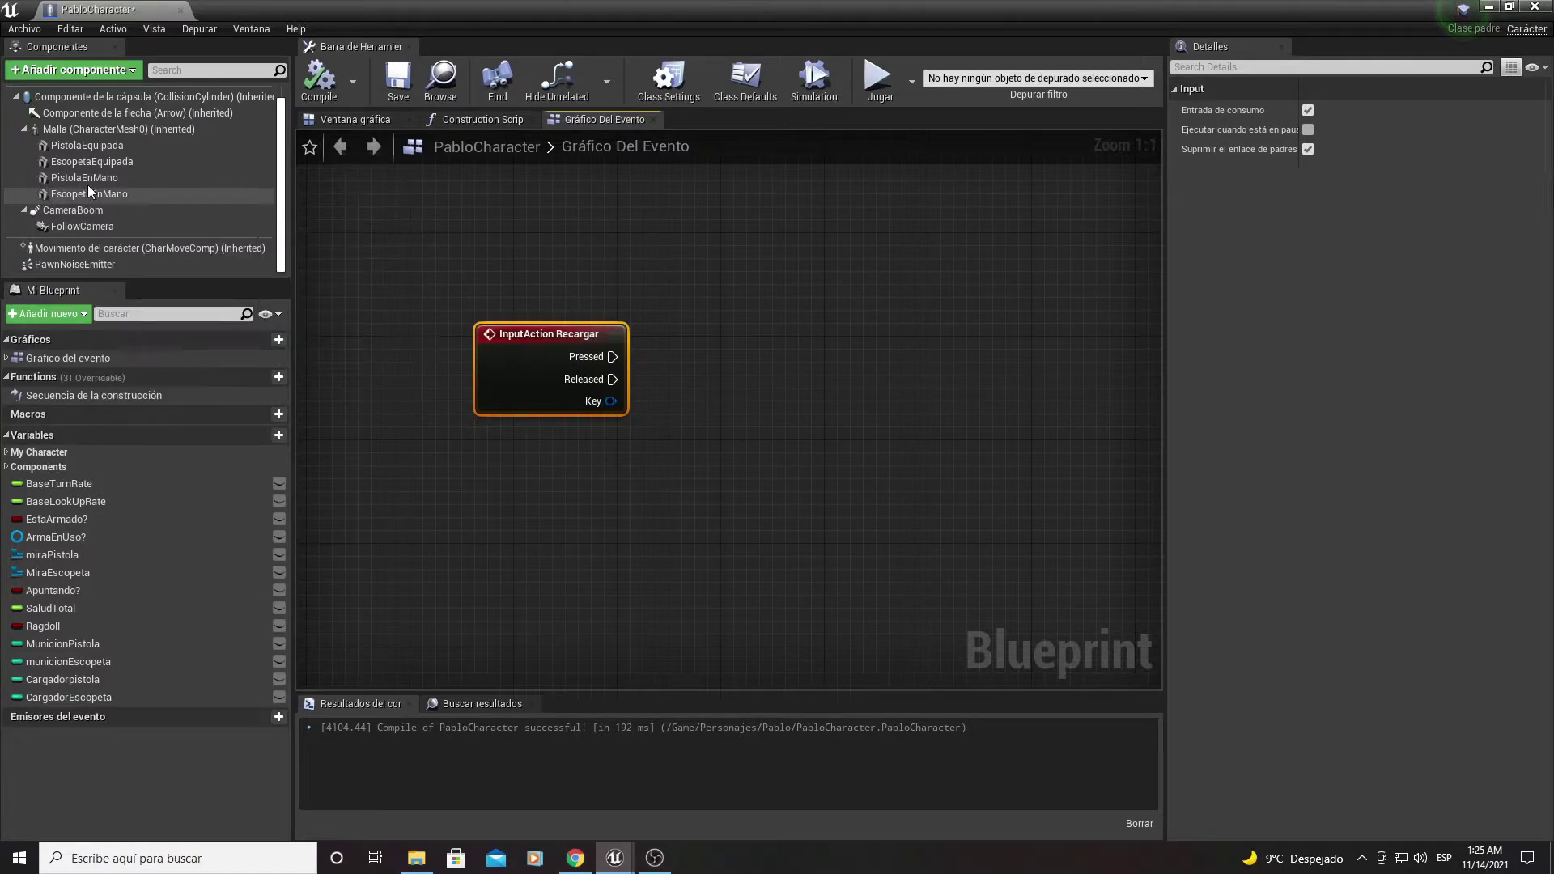
click(94, 179)
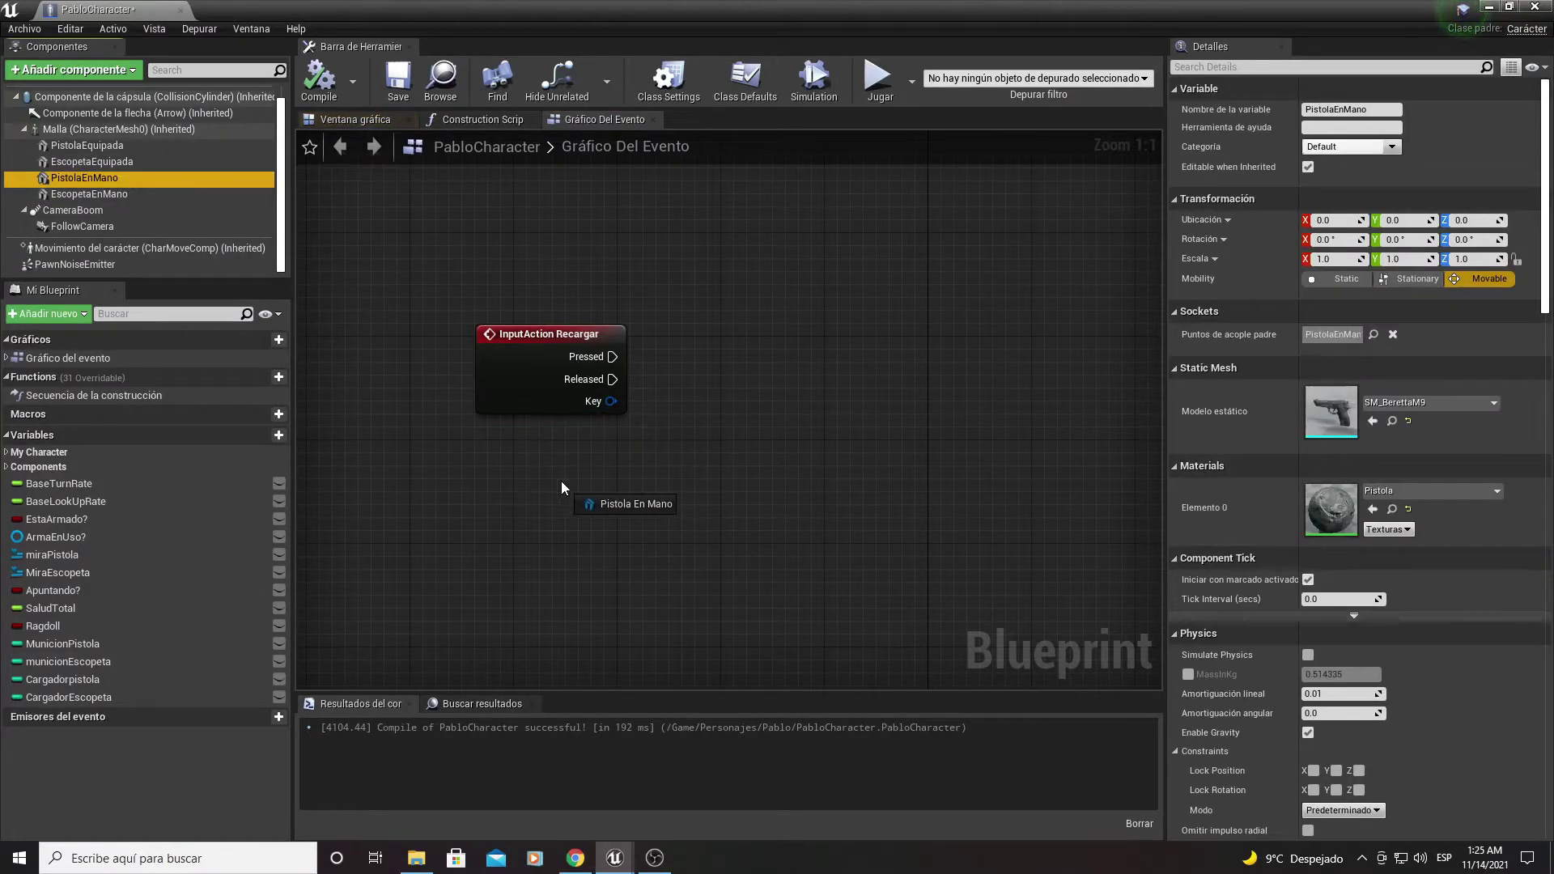
drag(94, 180, 564, 481)
drag(673, 492, 685, 452)
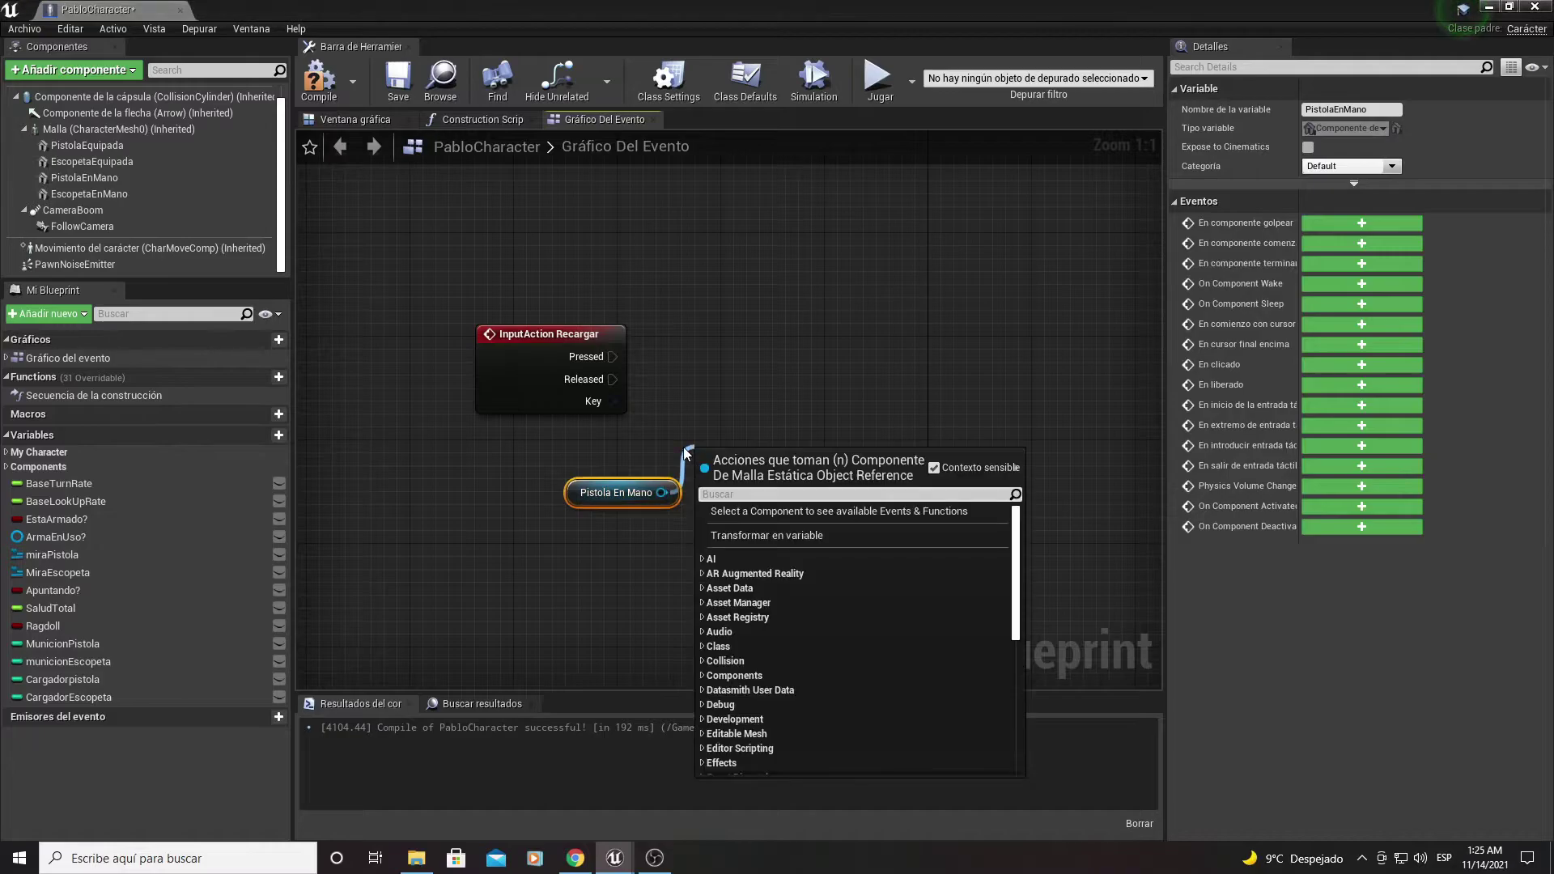
text(visi)
key(Return)
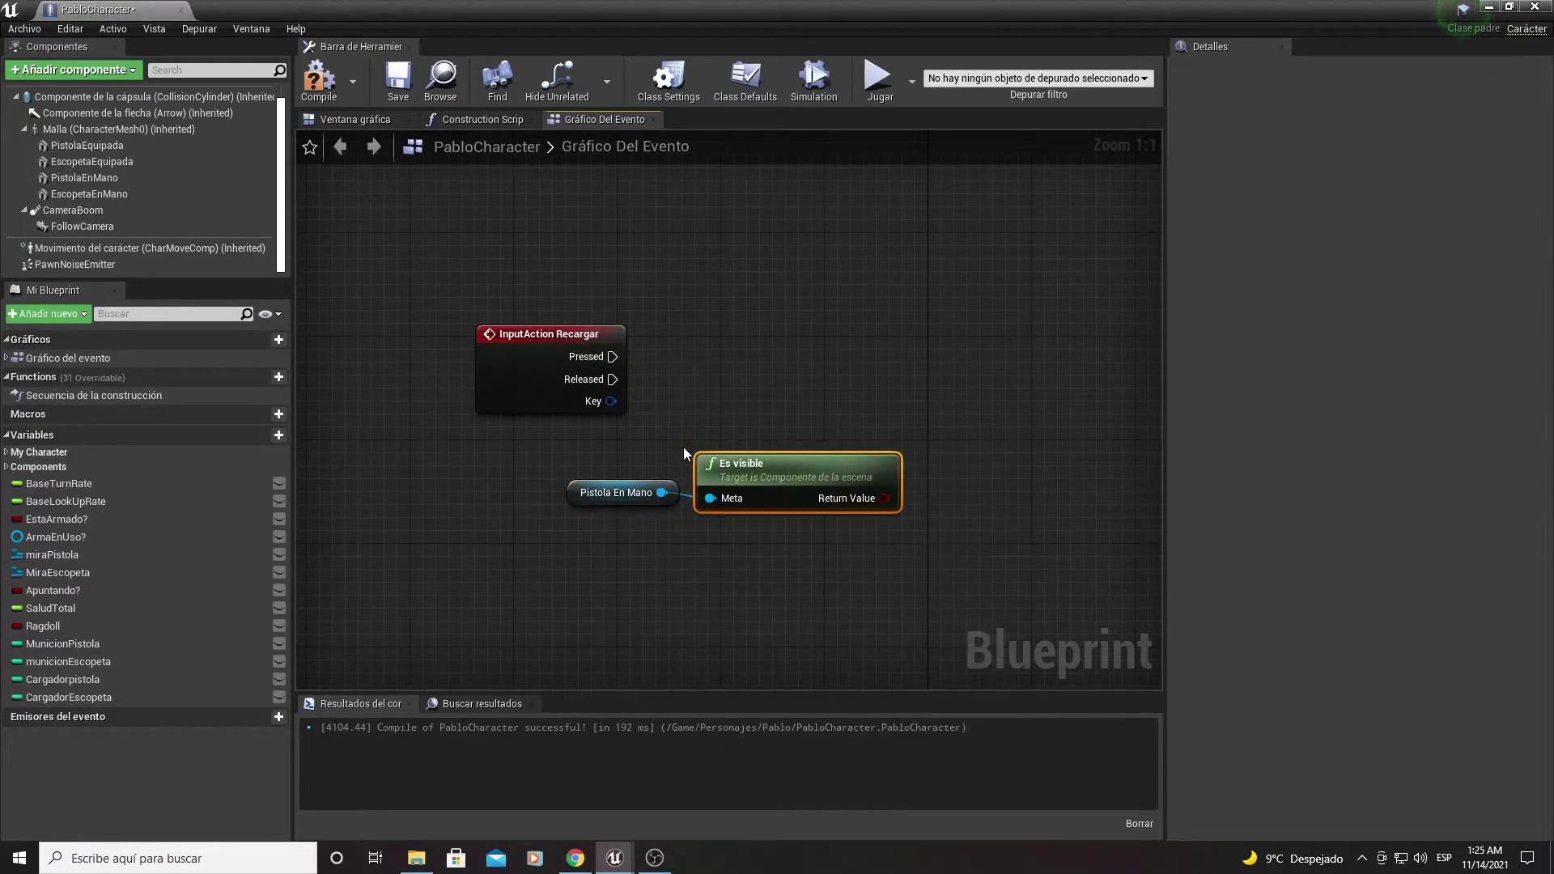
mouse_move(557, 577)
mouse_down()
mouse_move(854, 476)
mouse_move(631, 502)
mouse_move(734, 435)
mouse_up()
Step: Add a Bifurcar on the visibility result, wire Recargar's Pressed into it, and arrange the nodes
right_click(711, 513)
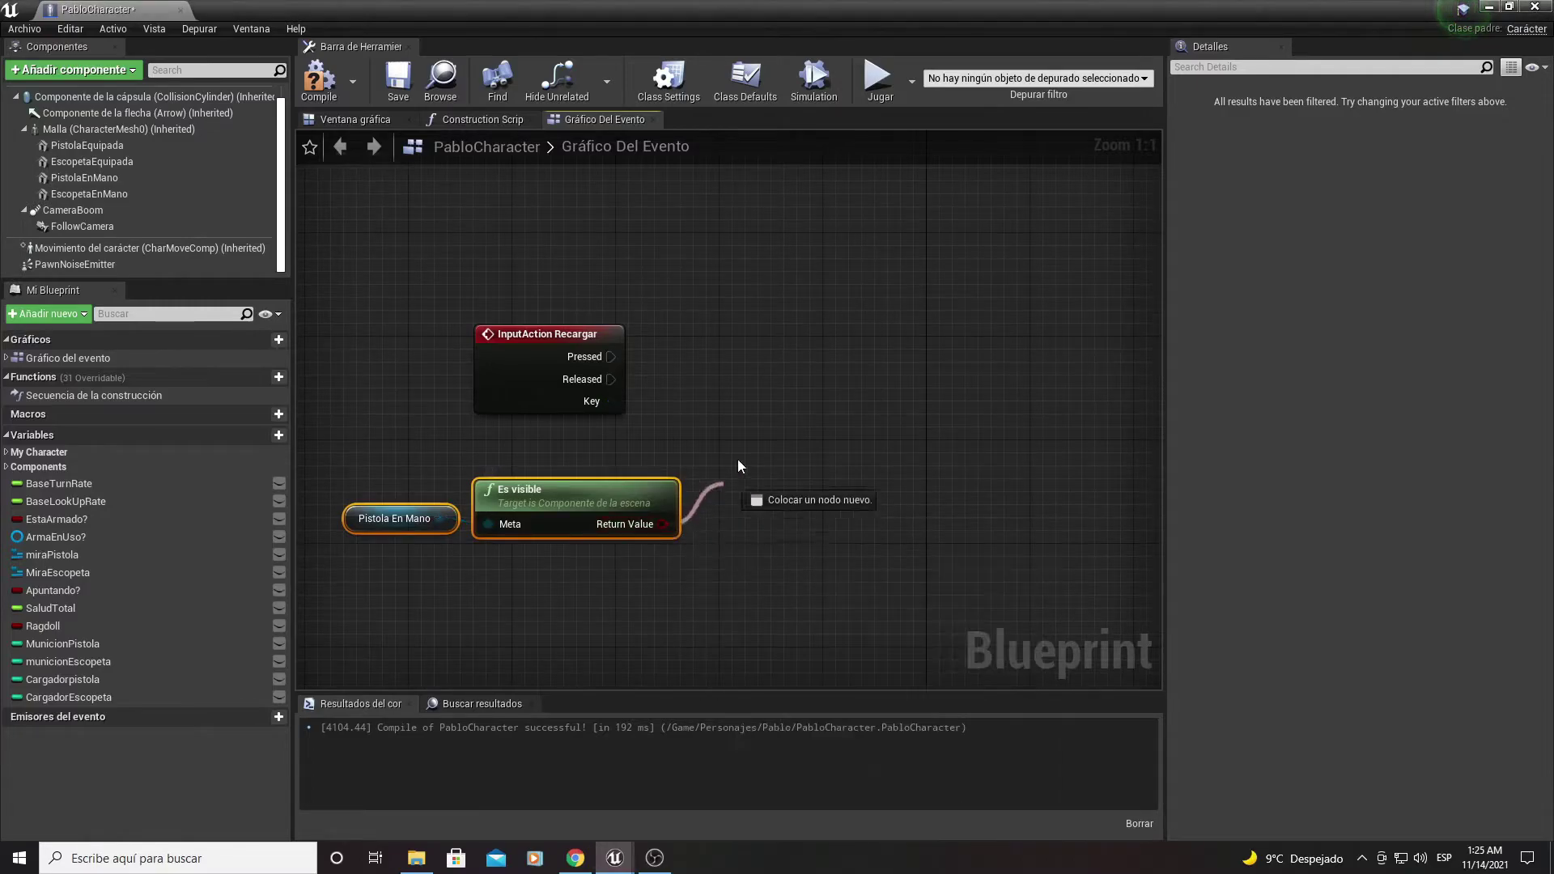
text(bifu)
key(Return)
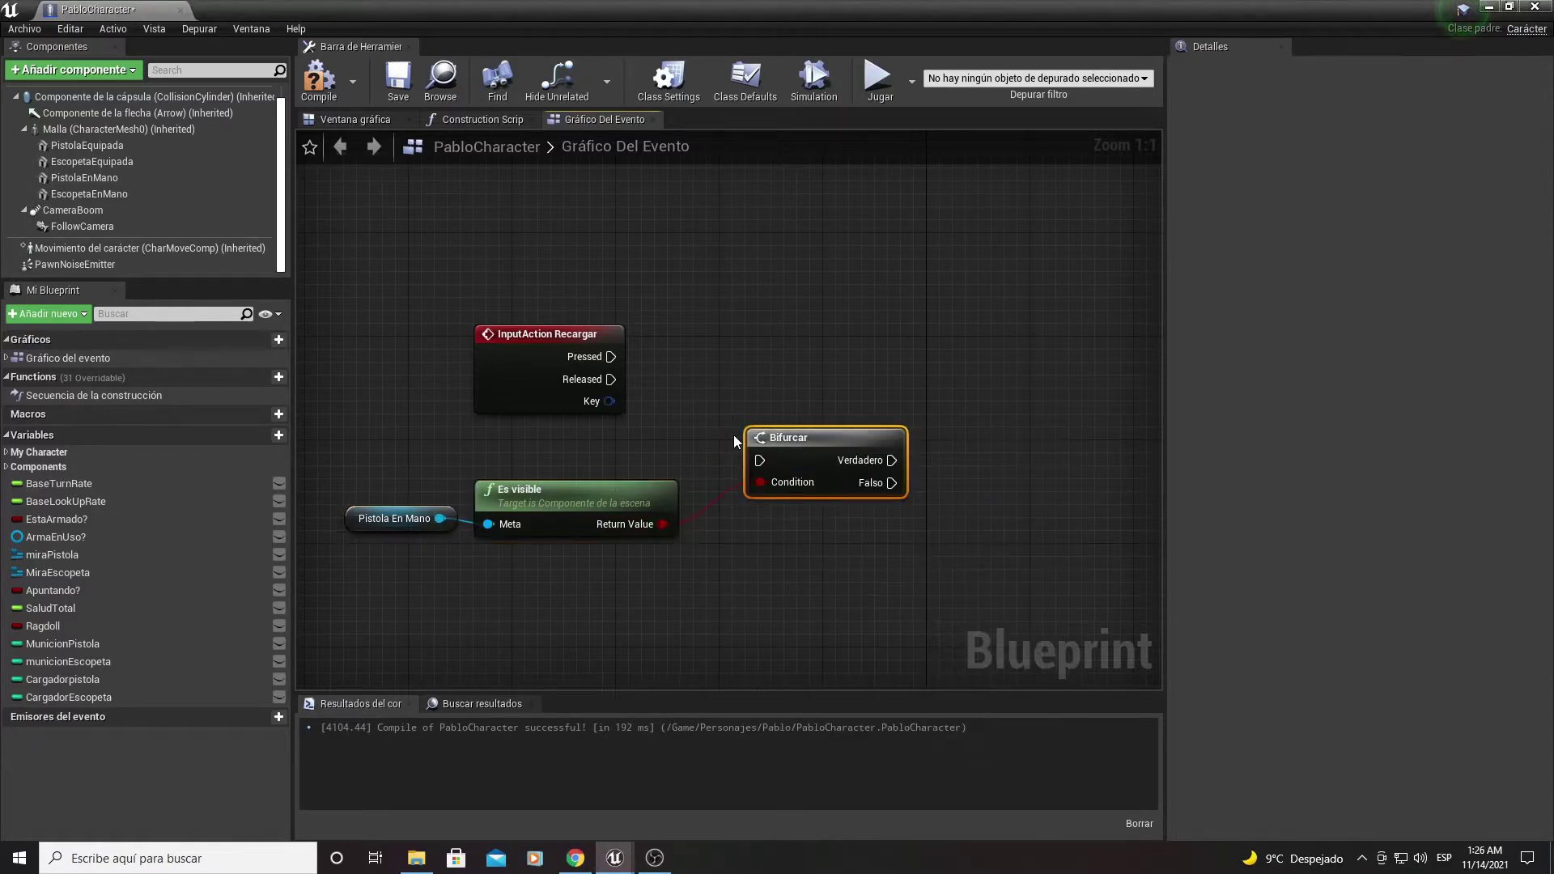
mouse_move(612, 357)
mouse_down()
mouse_move(756, 453)
mouse_move(797, 351)
mouse_up()
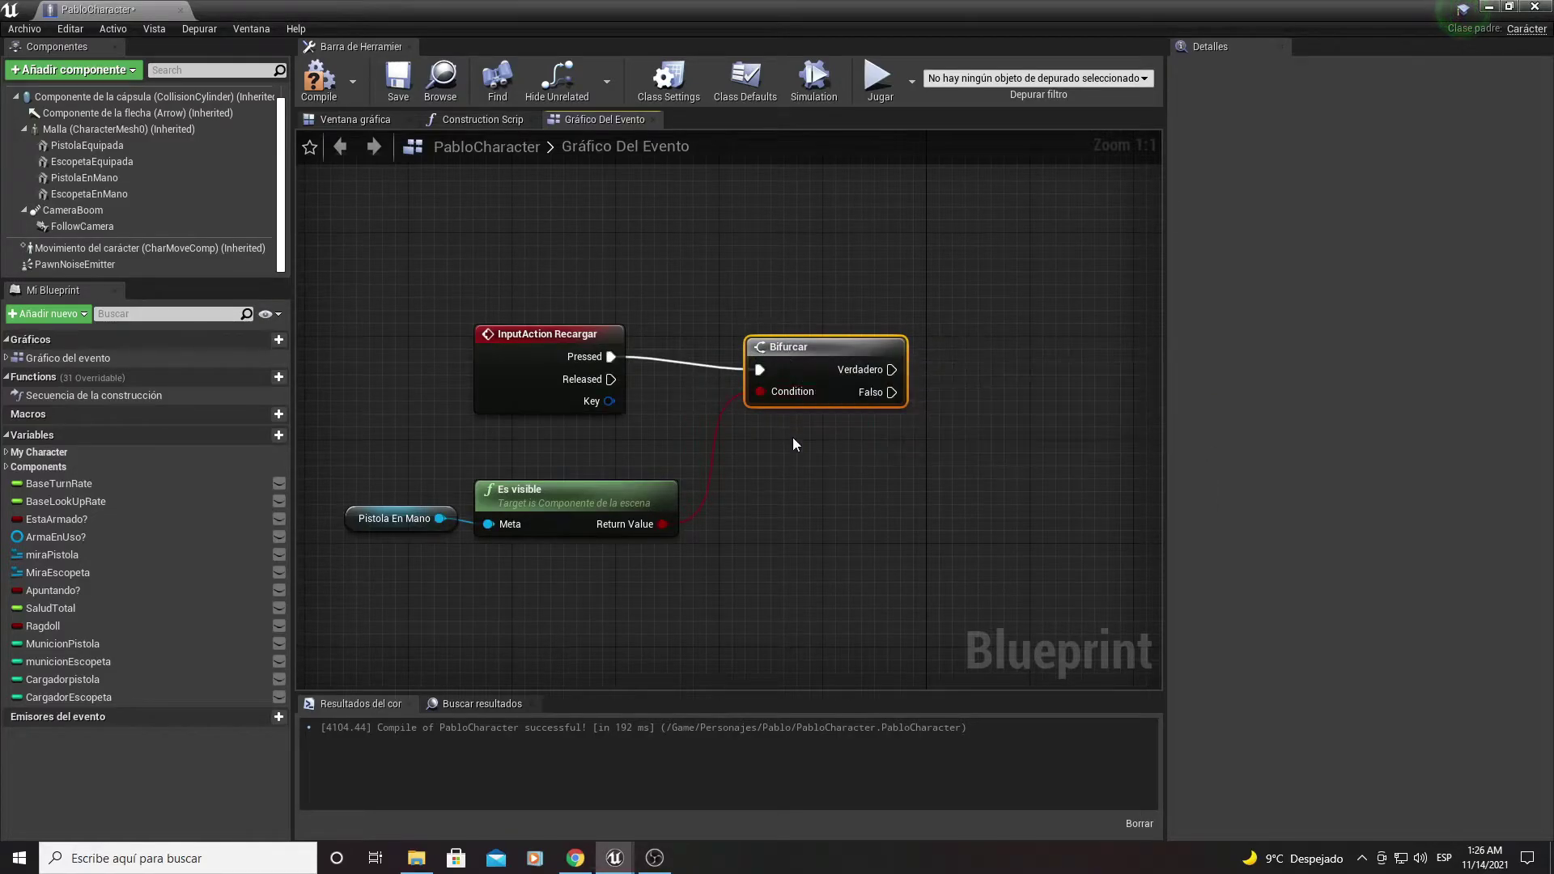
right_drag(793, 437, 832, 386)
drag(843, 315, 833, 306)
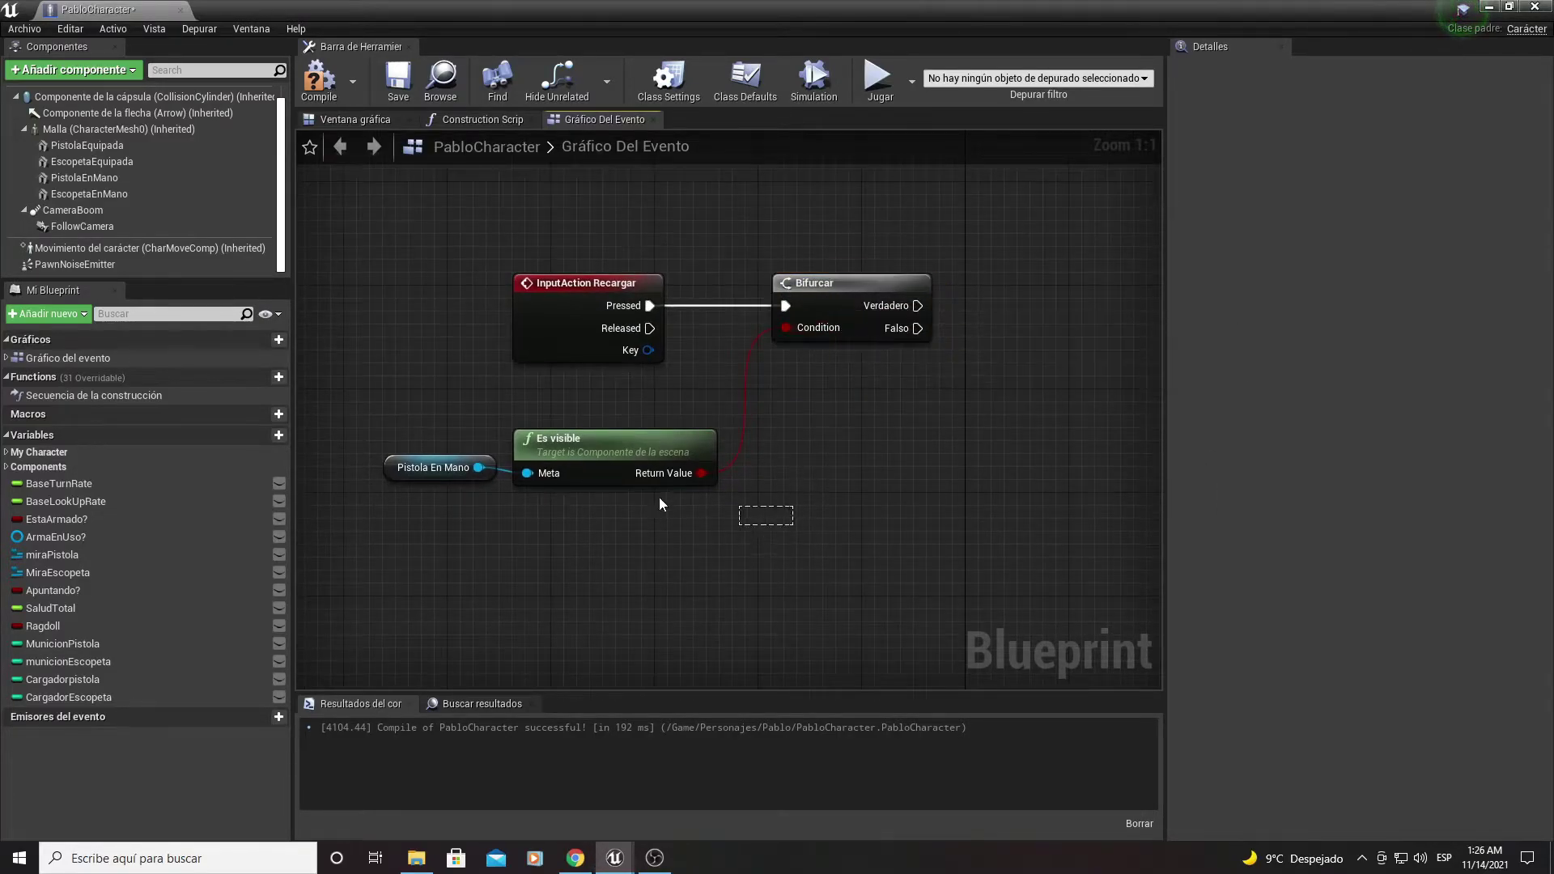
drag(777, 527, 453, 442)
drag(600, 453, 613, 415)
right_drag(613, 414, 629, 496)
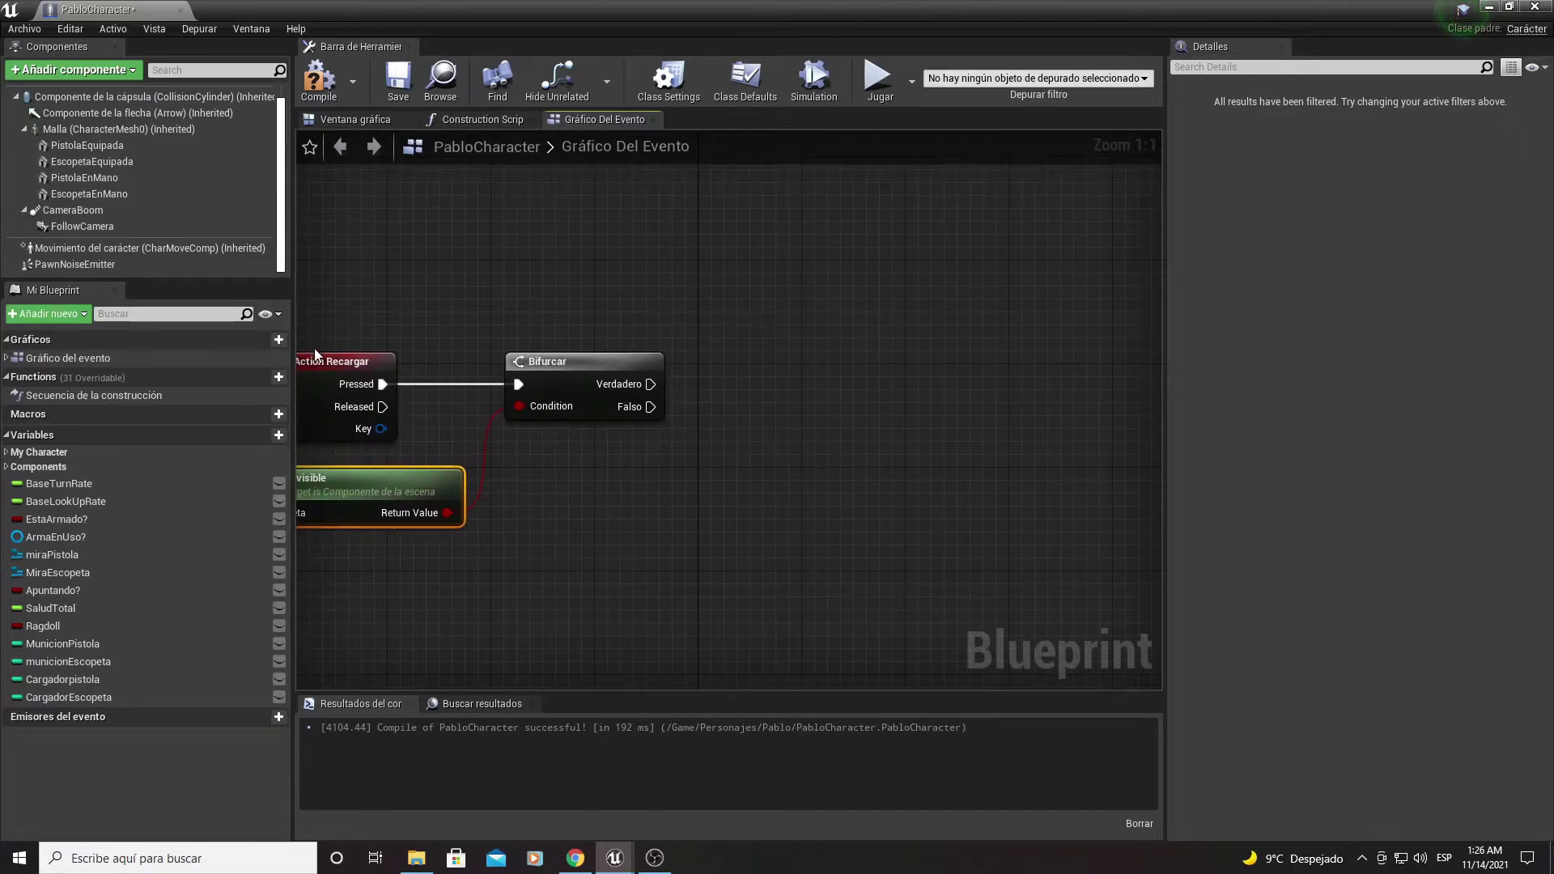
right_drag(541, 323, 617, 281)
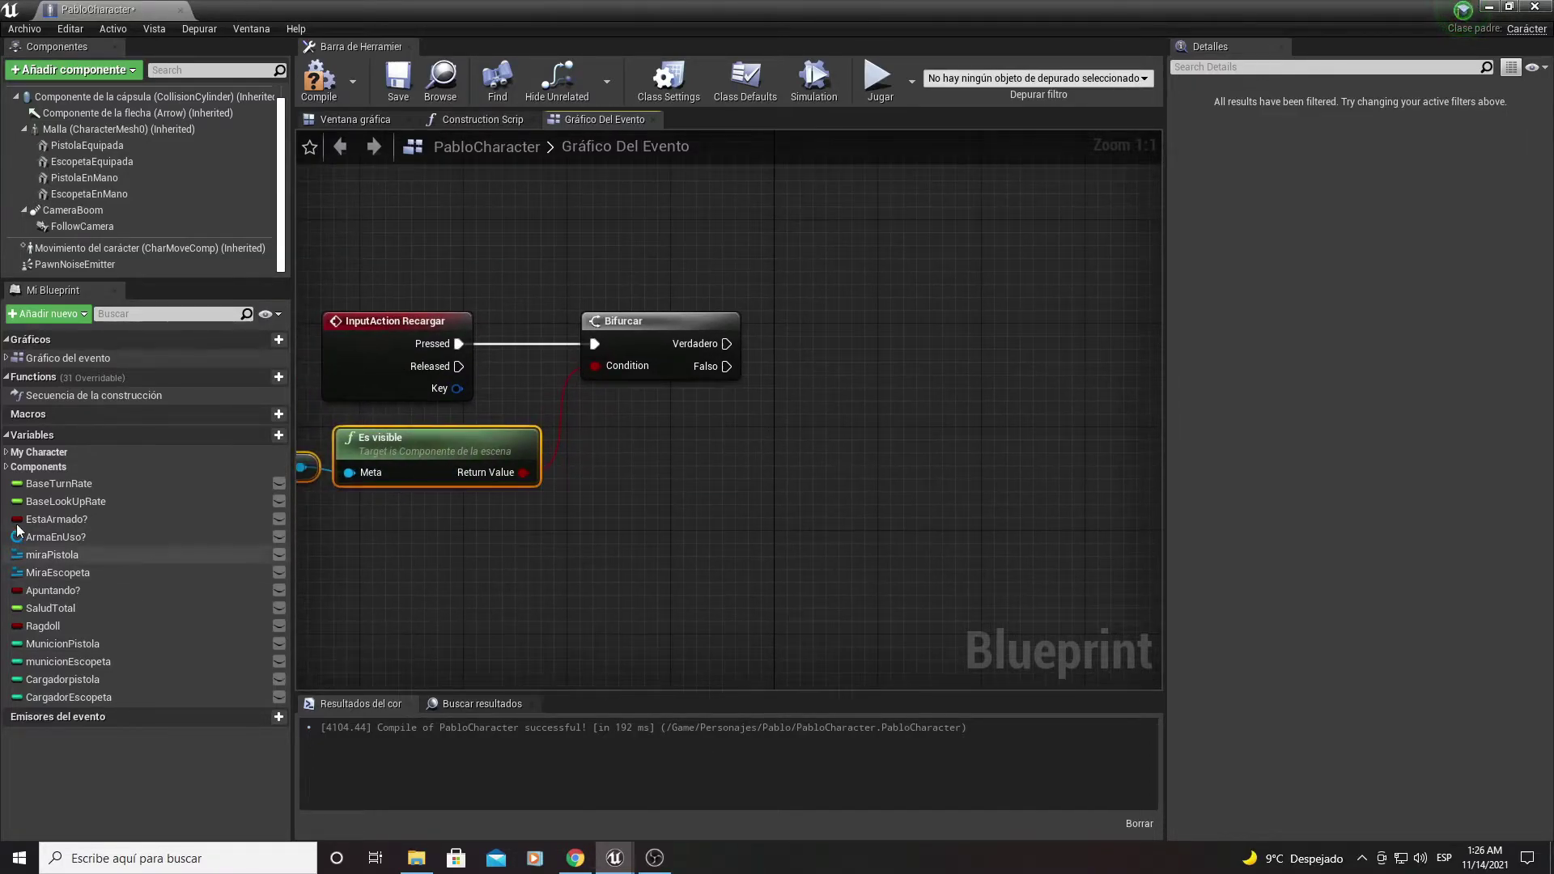
Step: Add a Municion Pistola getter feeding an integer == comparison against 0
drag(55, 644, 654, 481)
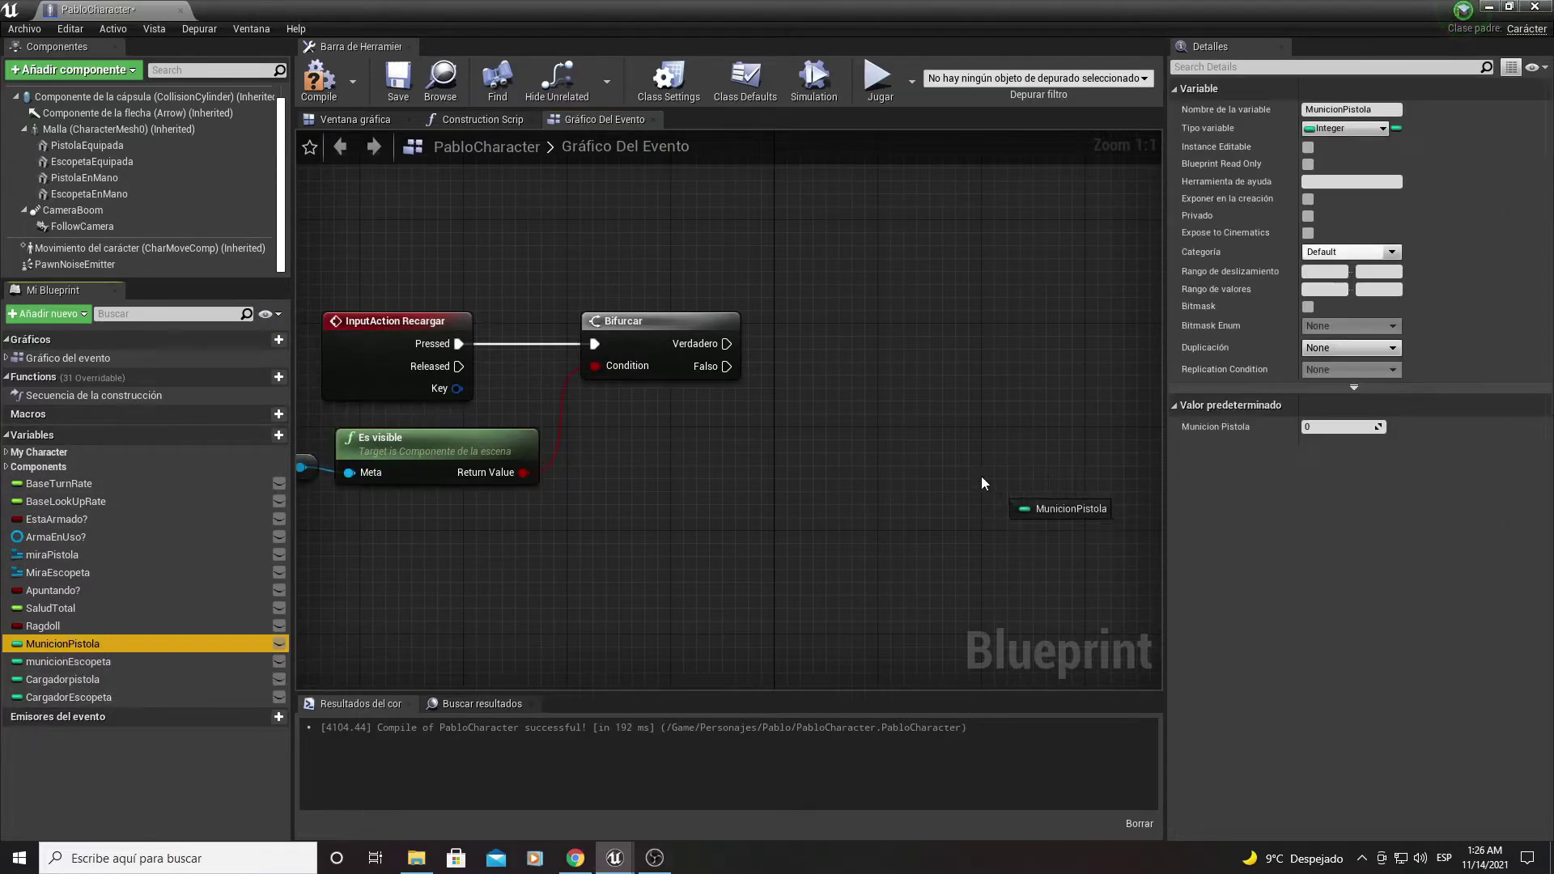
click(710, 497)
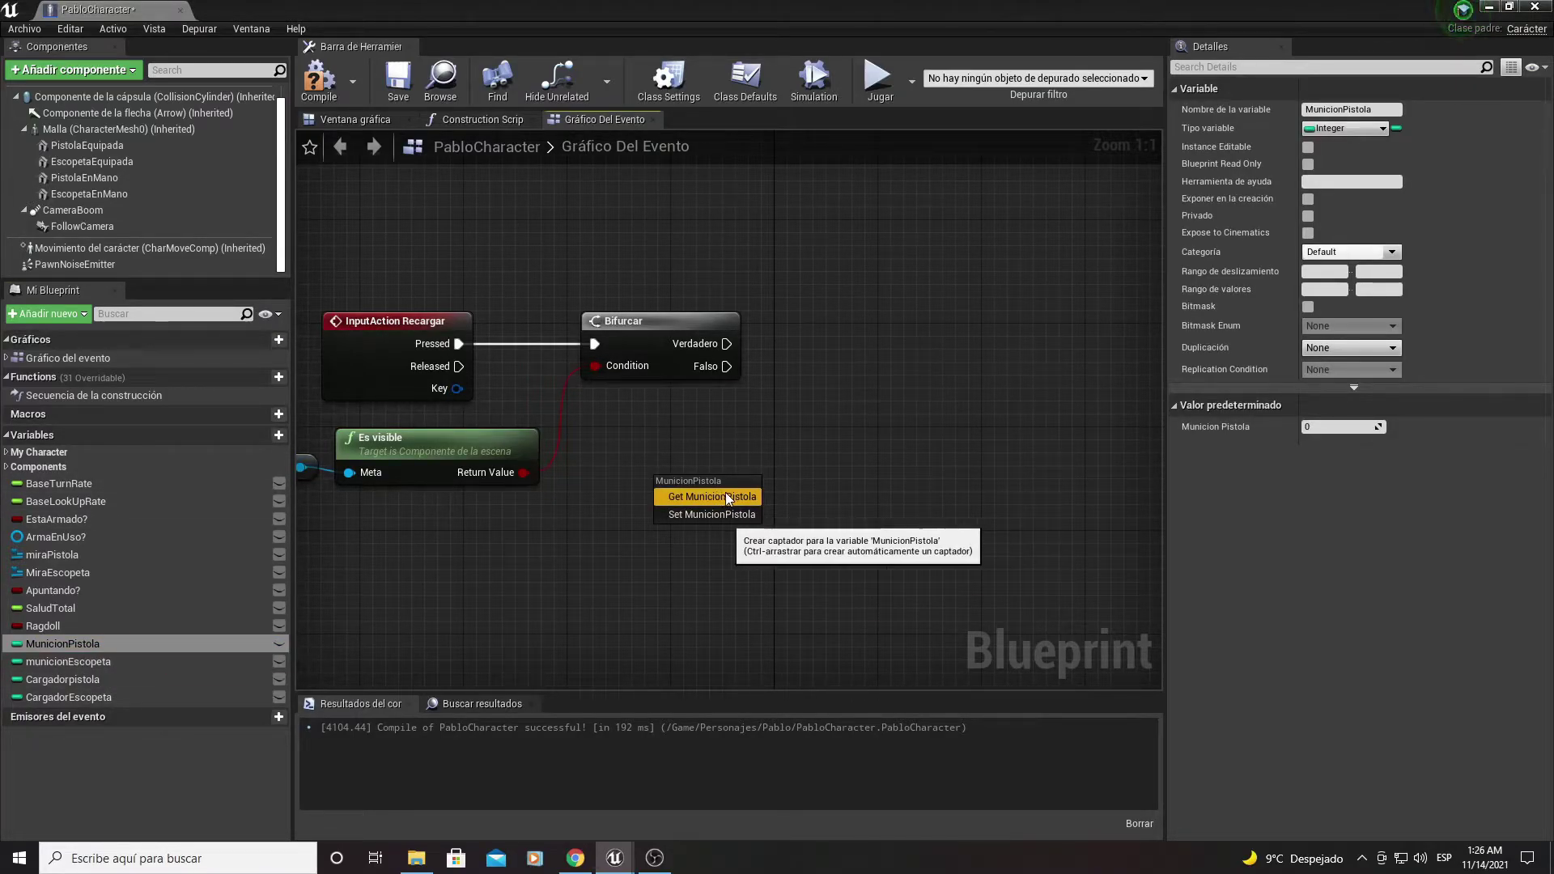
right_drag(761, 499, 638, 527)
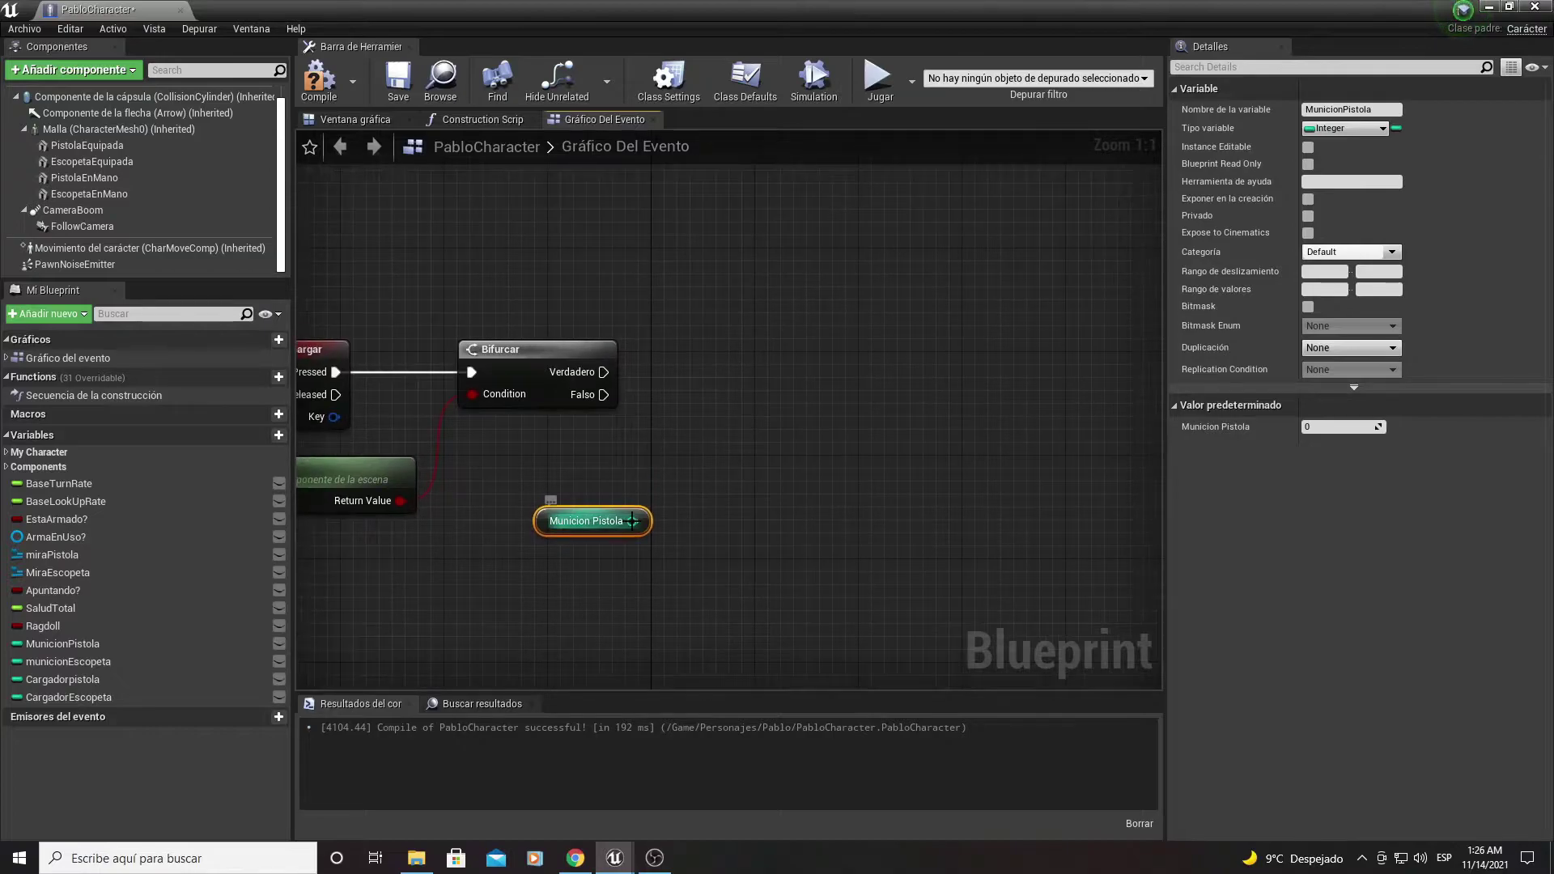
mouse_move(635, 520)
mouse_down()
mouse_move(687, 463)
mouse_move(675, 479)
mouse_up()
text(==)
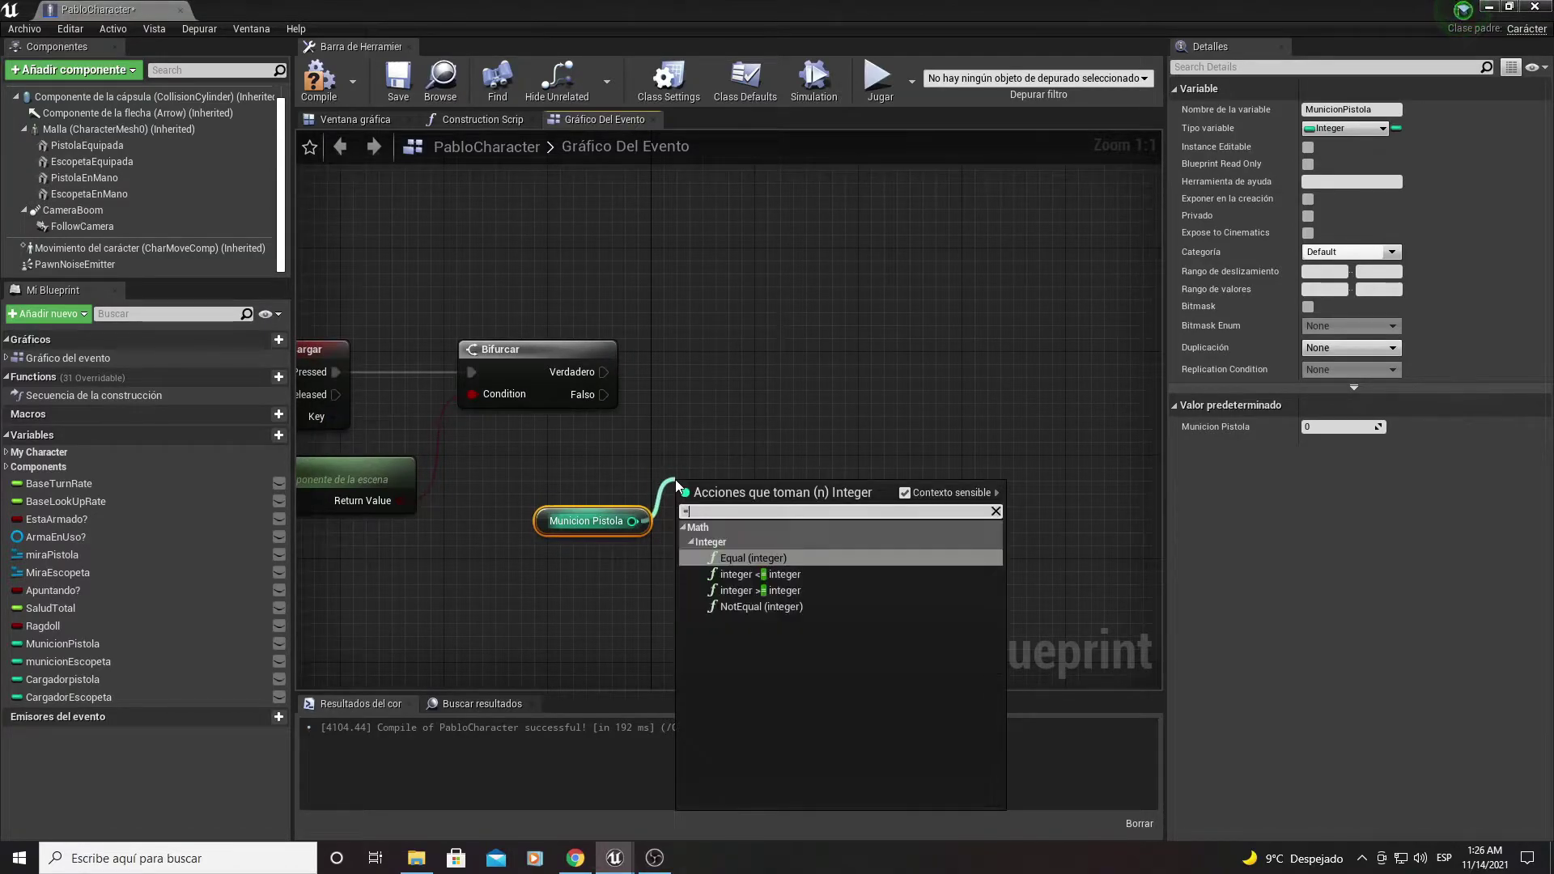
key(Return)
Step: Add a second Bifurcar driven by the == comparison result
right_drag(675, 480, 717, 509)
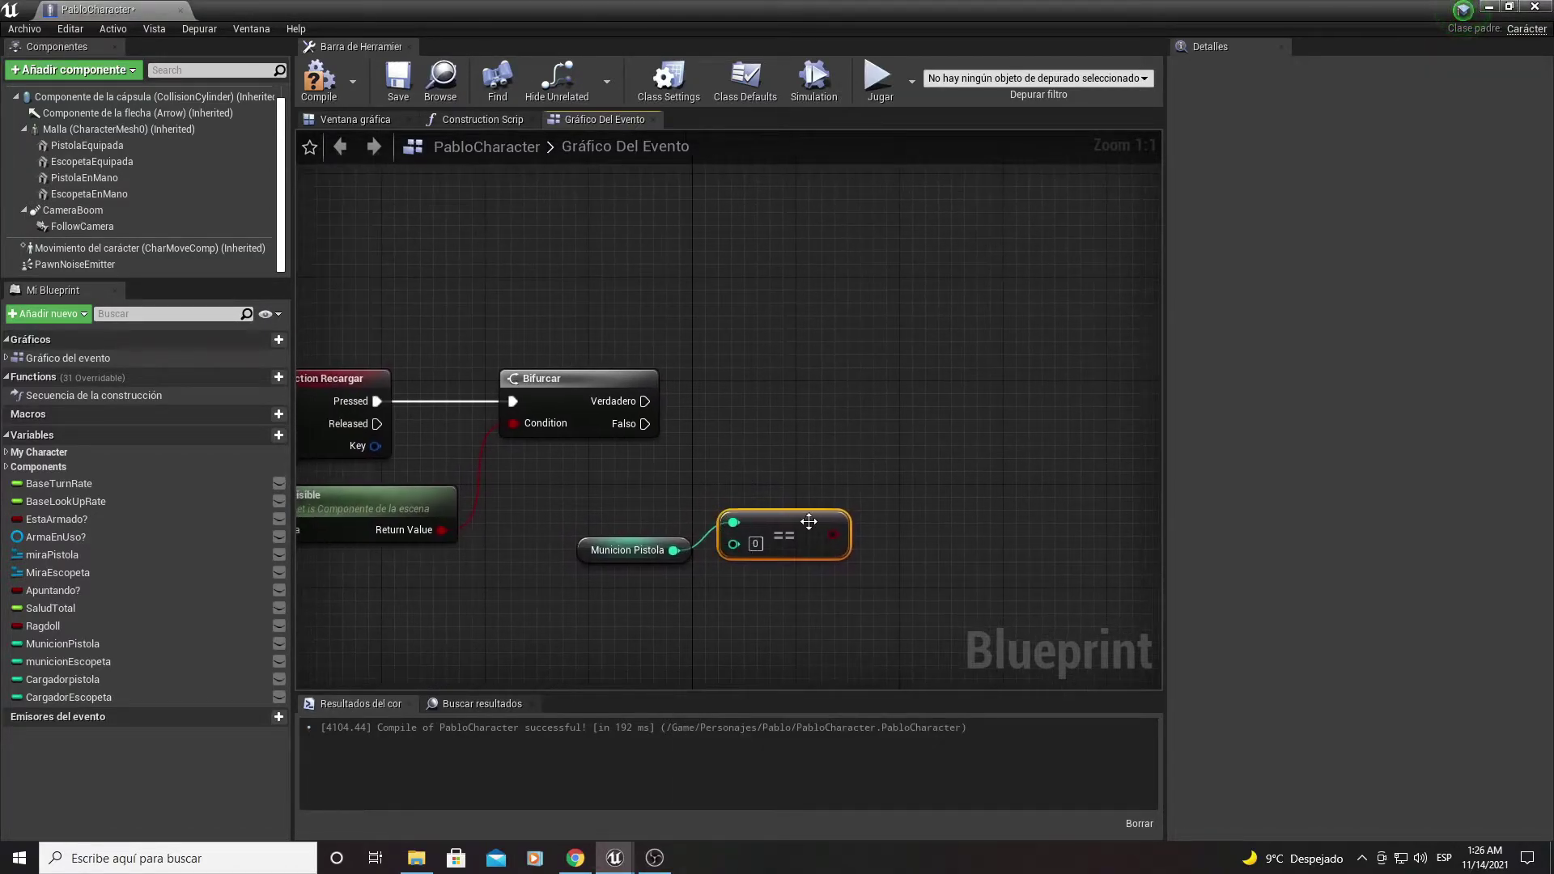
drag(842, 531, 759, 463)
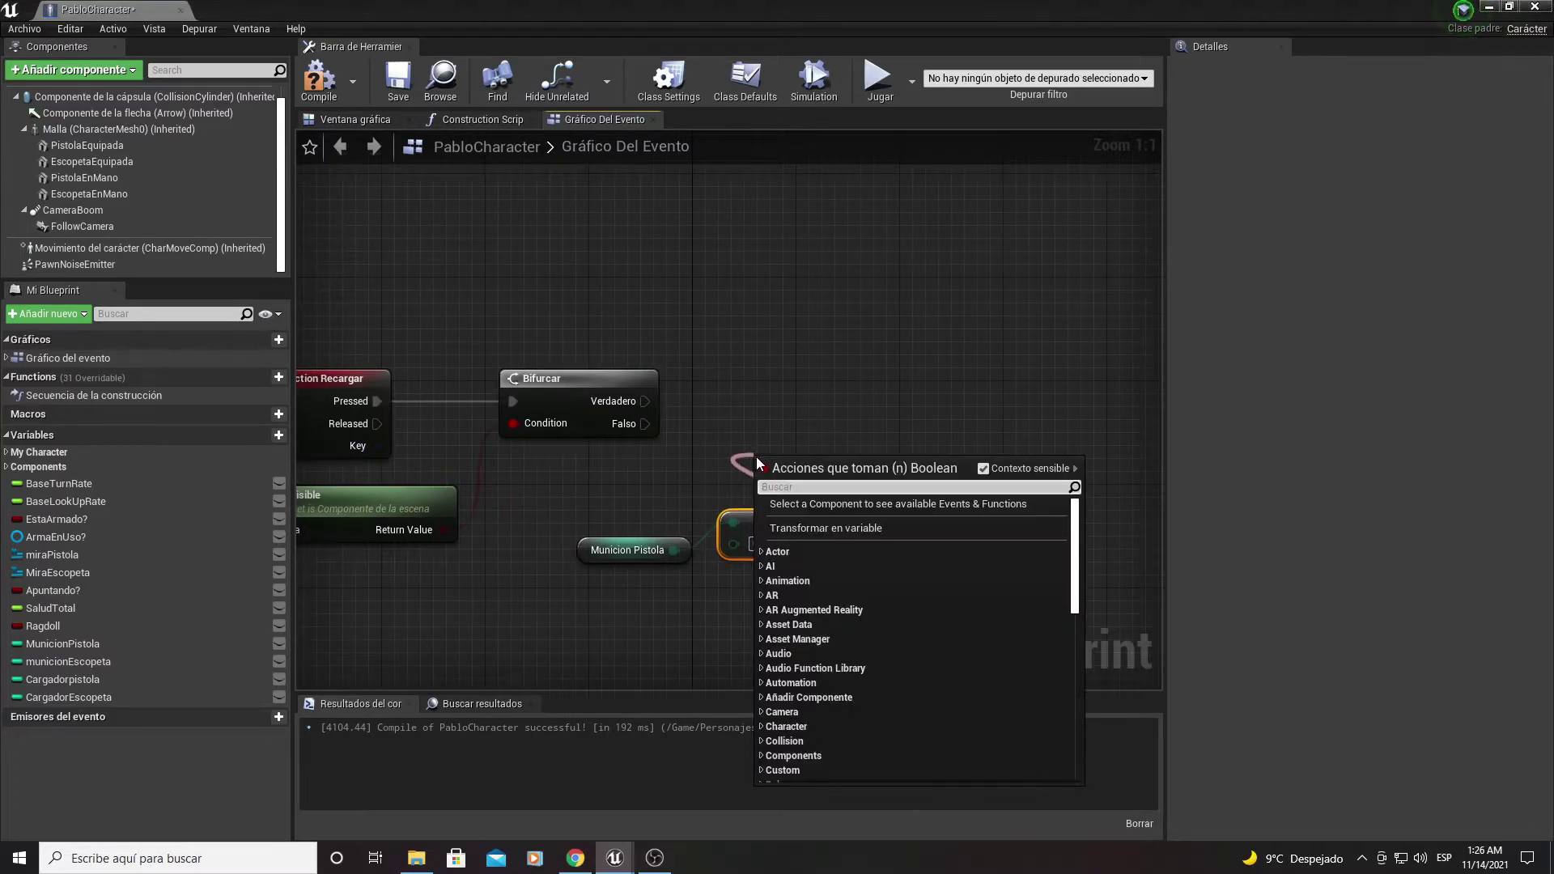
text(bifu)
key(Return)
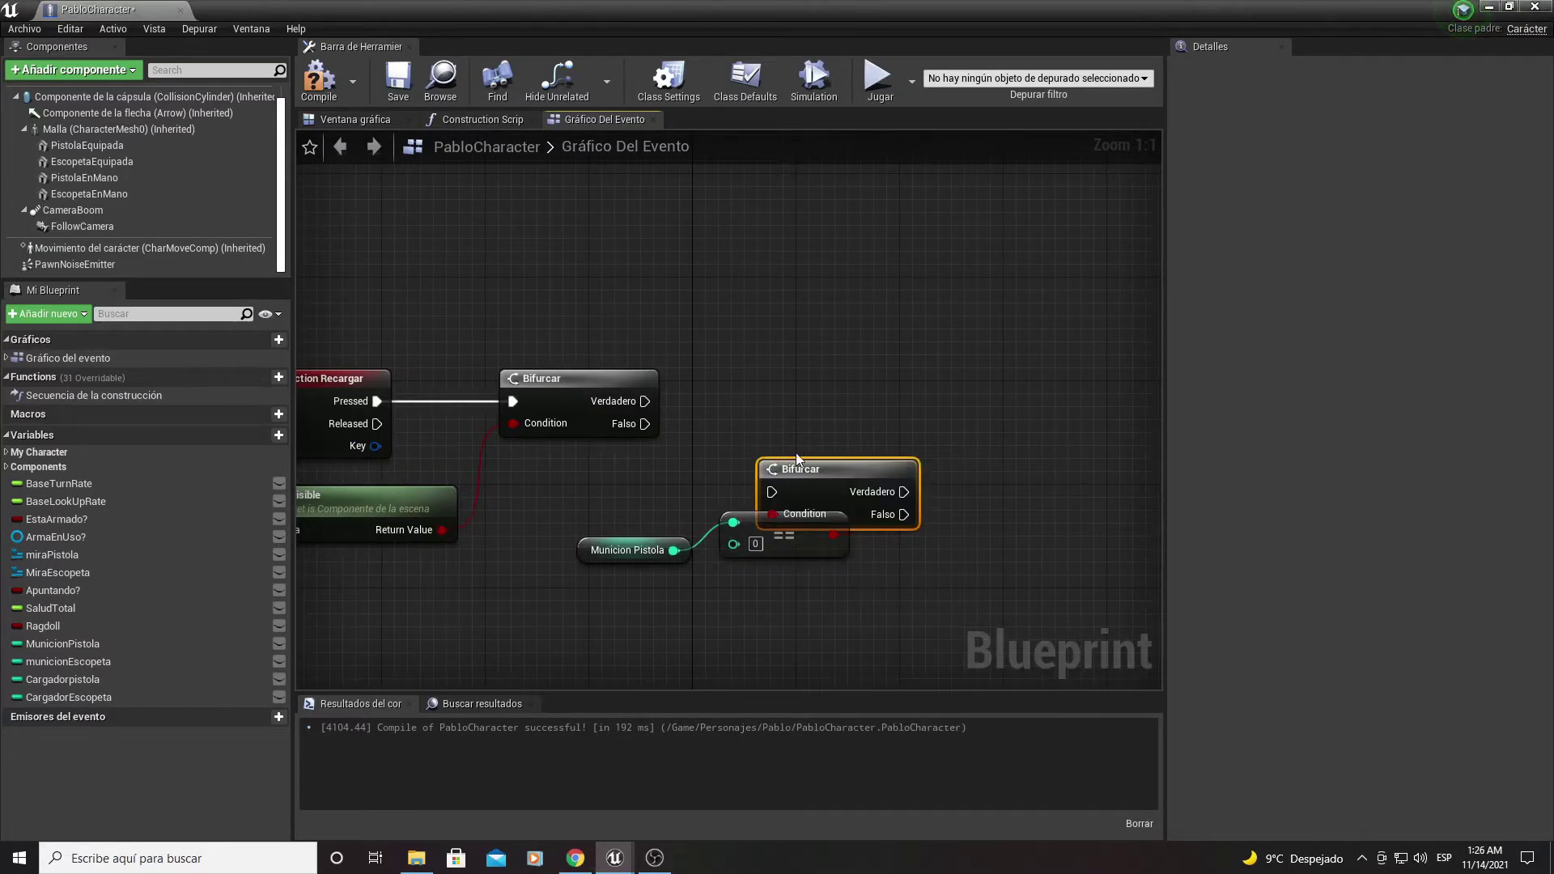
drag(797, 459, 772, 368)
Step: Wire the first Bifurcar's Verdadero into the second Bifurcar and tidy the comparison nodes
drag(633, 401, 752, 403)
mouse_move(768, 632)
right_down()
mouse_move(698, 511)
mouse_move(581, 434)
right_up()
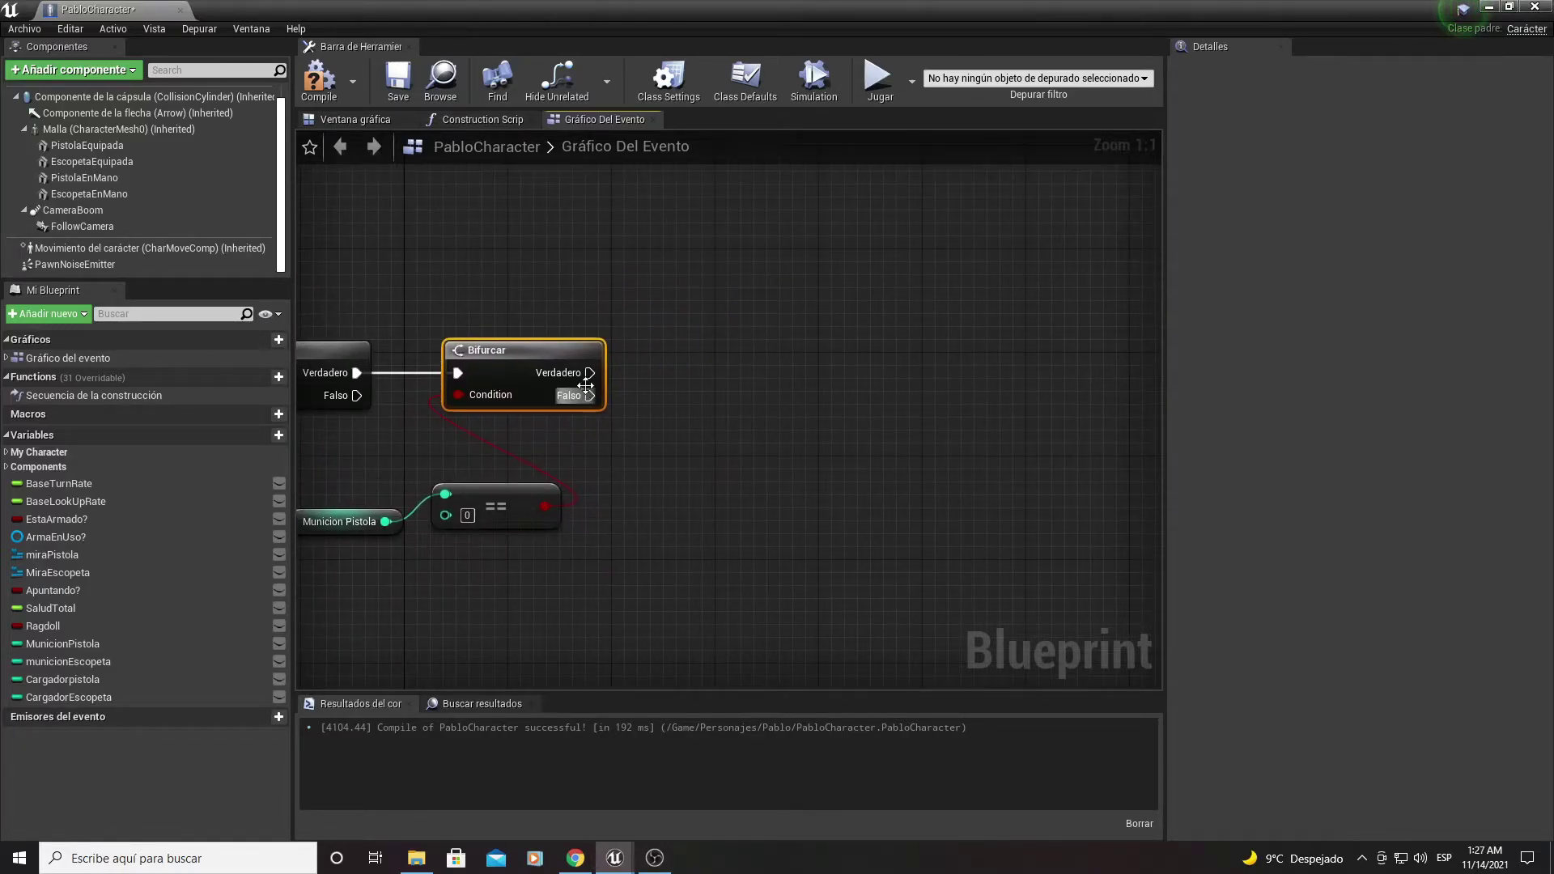
right_drag(559, 568, 723, 549)
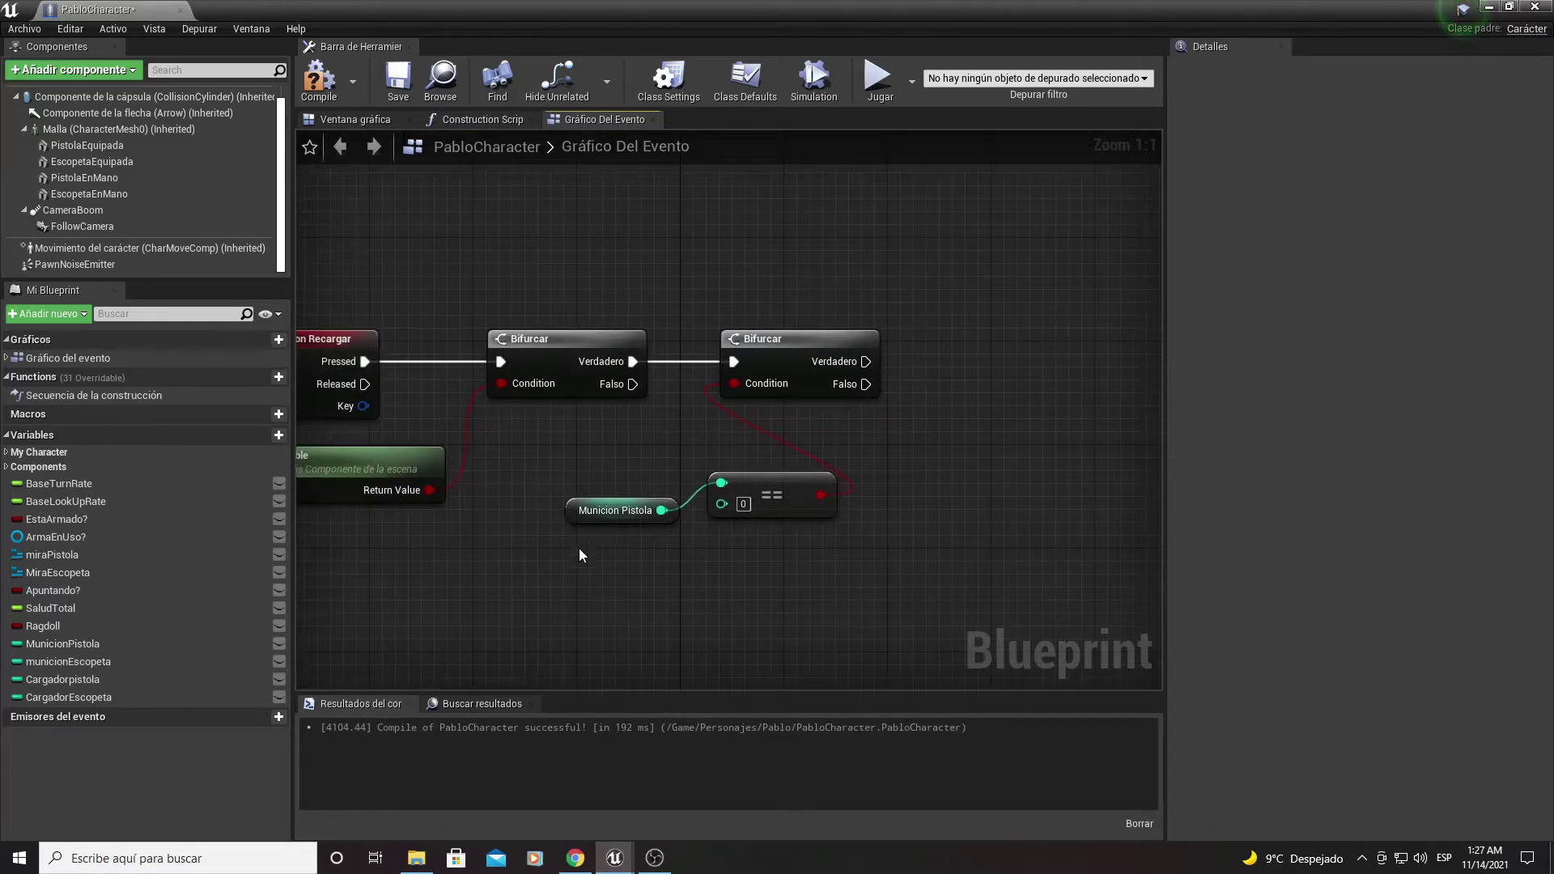
drag(814, 440, 814, 439)
mouse_move(891, 473)
right_down()
mouse_move(759, 494)
mouse_move(721, 422)
mouse_move(706, 445)
right_up()
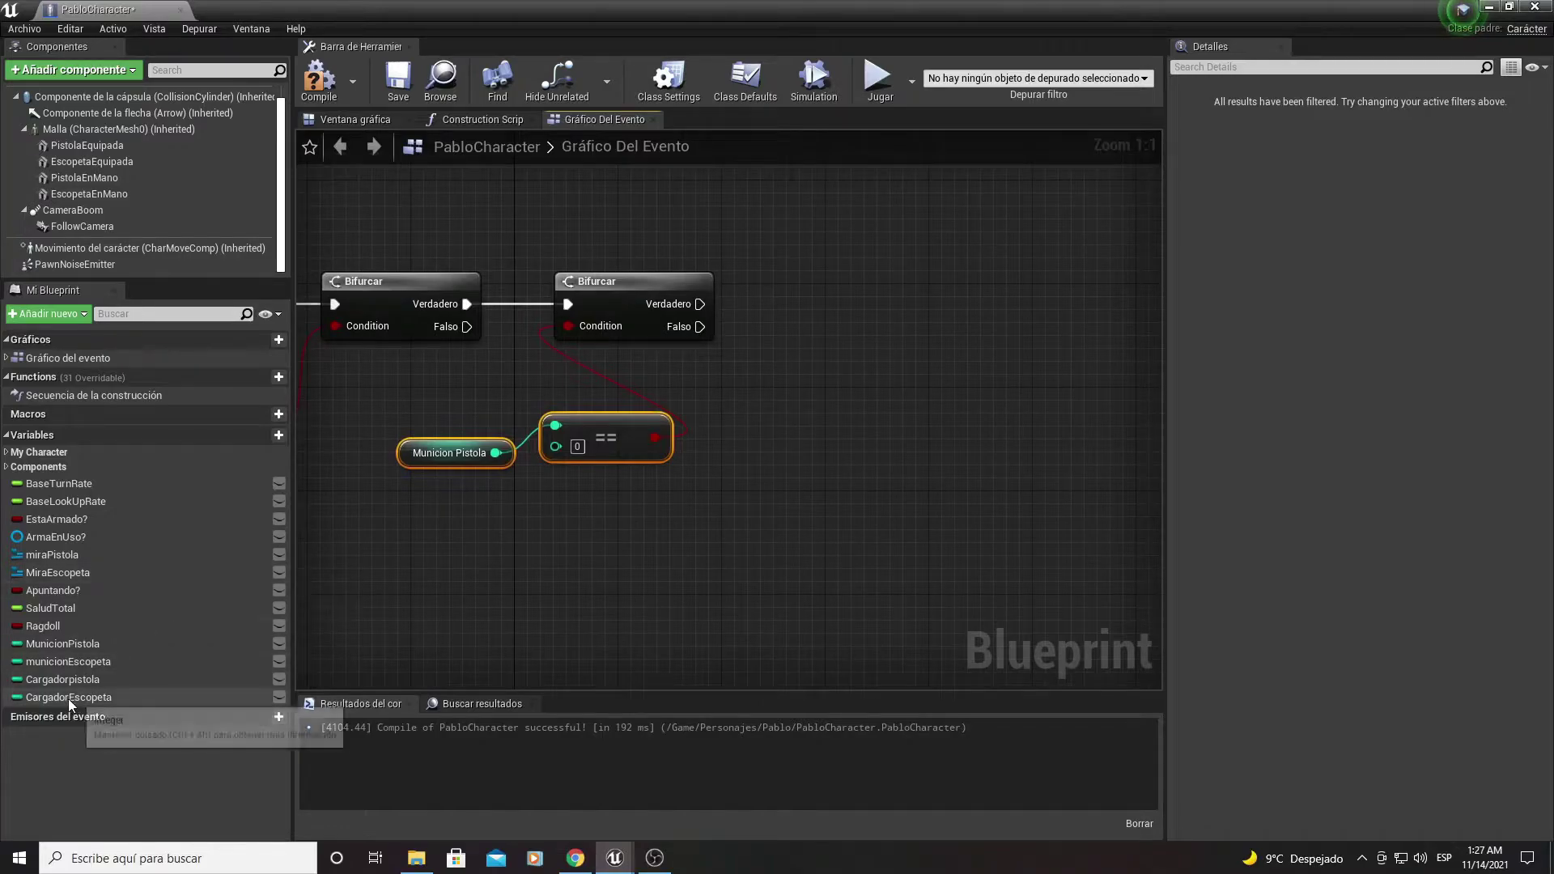
Step: Add a Cargadorpistola getter feeding an integer >= comparison with value 1
drag(62, 679, 744, 458)
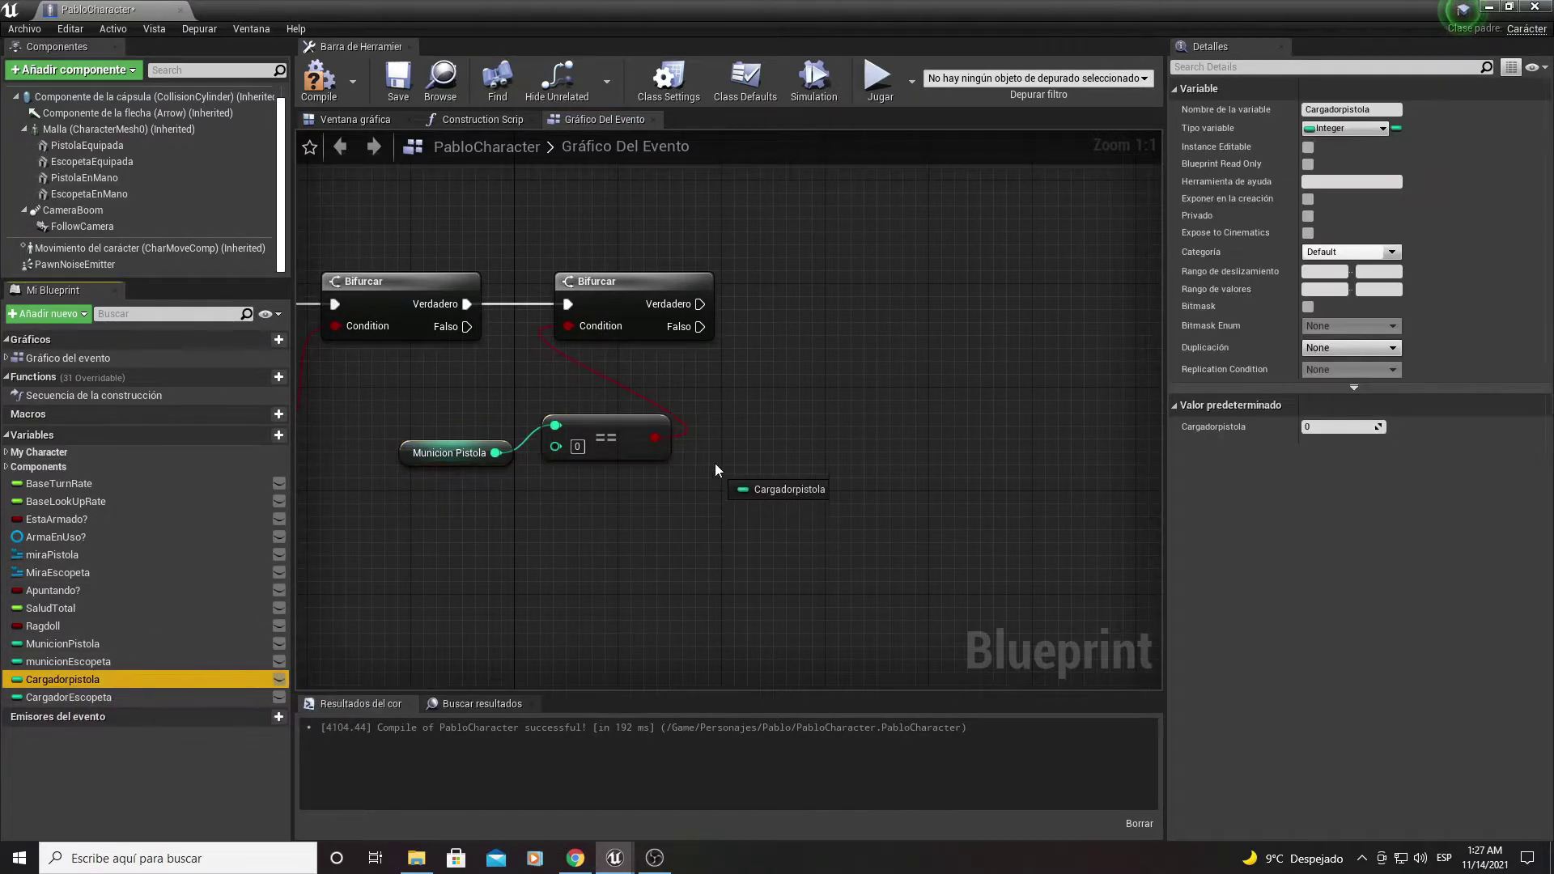
click(776, 479)
right_drag(835, 474, 693, 497)
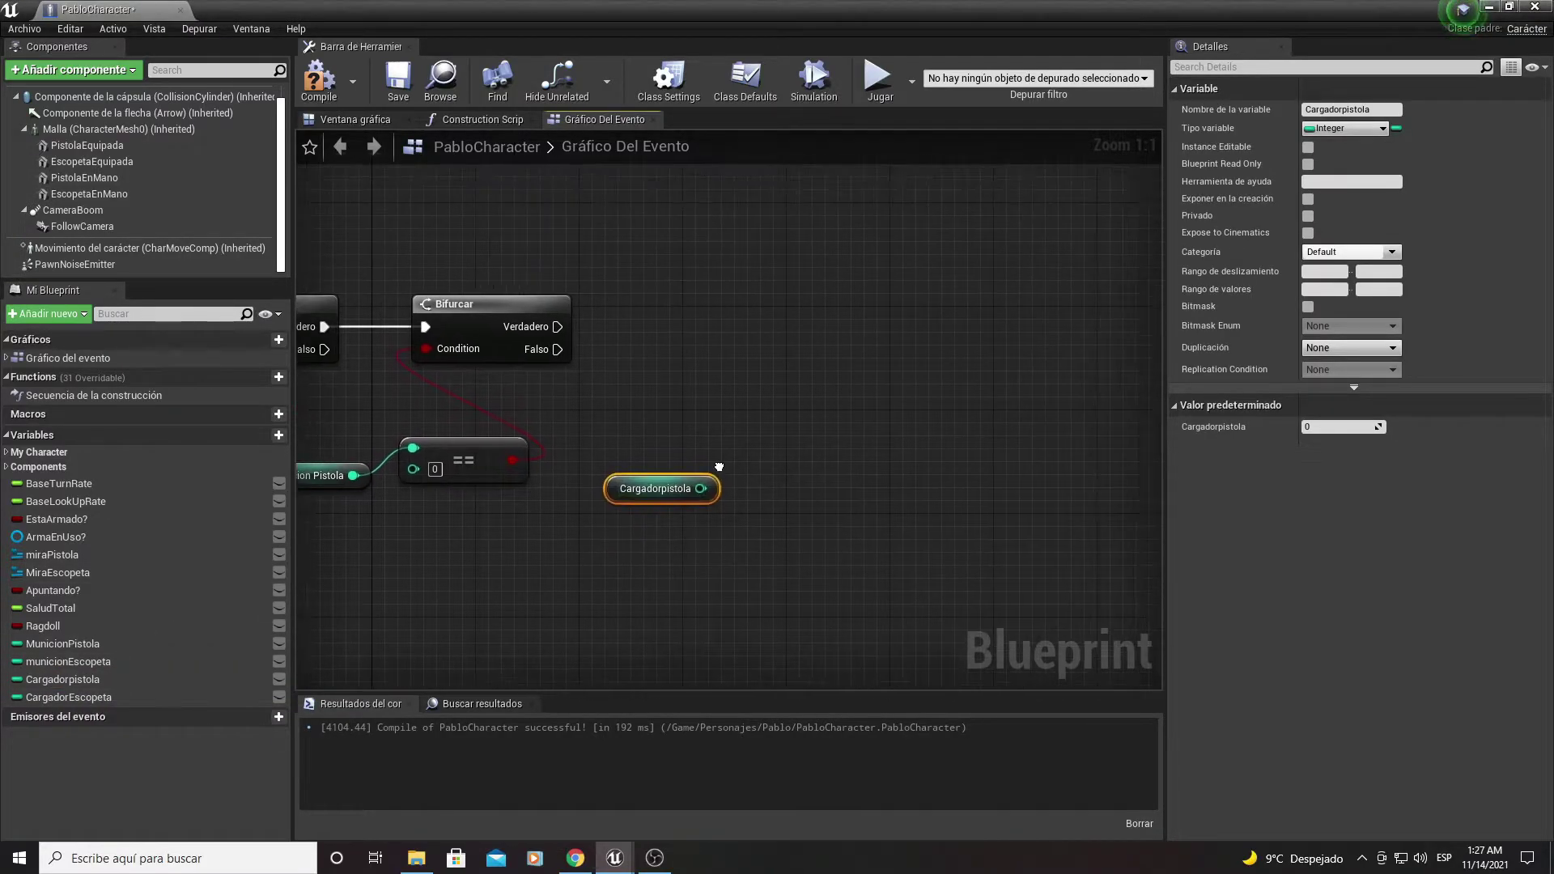
drag(700, 488, 712, 420)
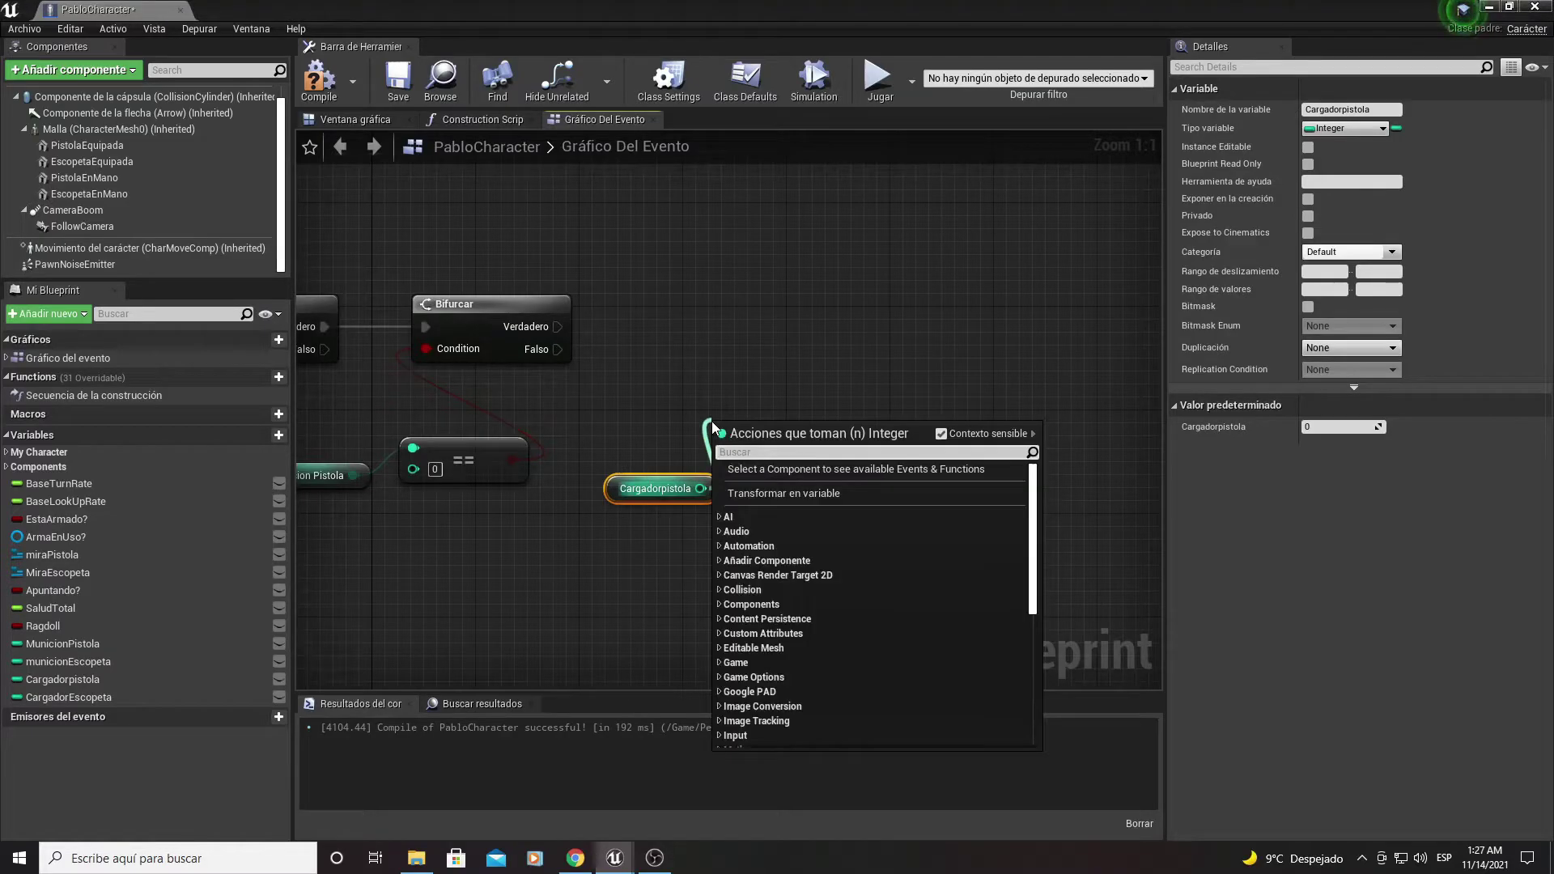
text(>)
key(Down)
key(Return)
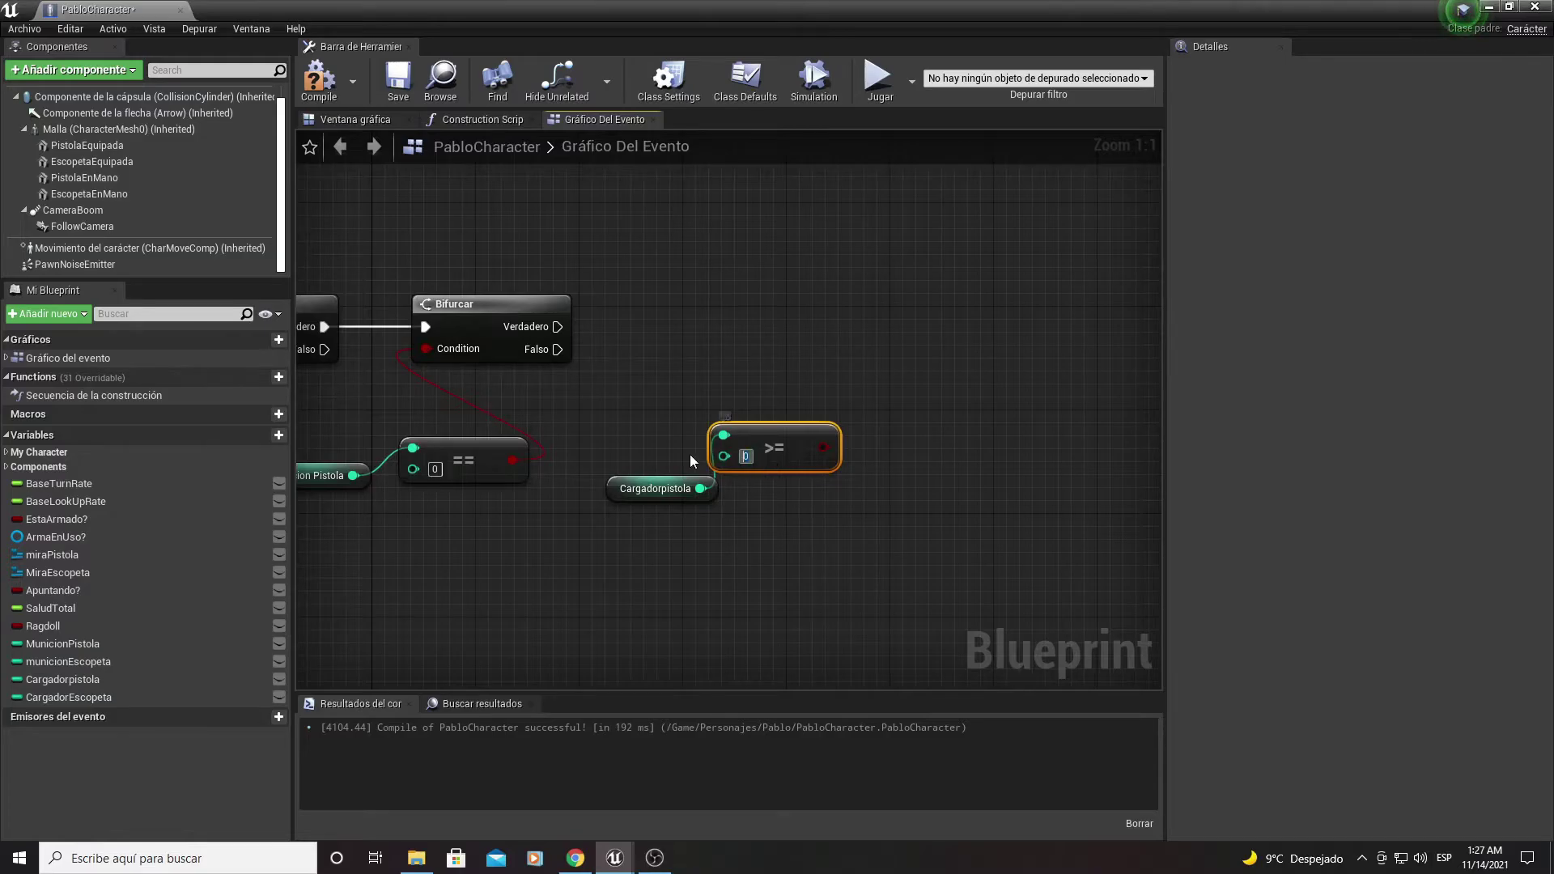
click(746, 456)
text(1)
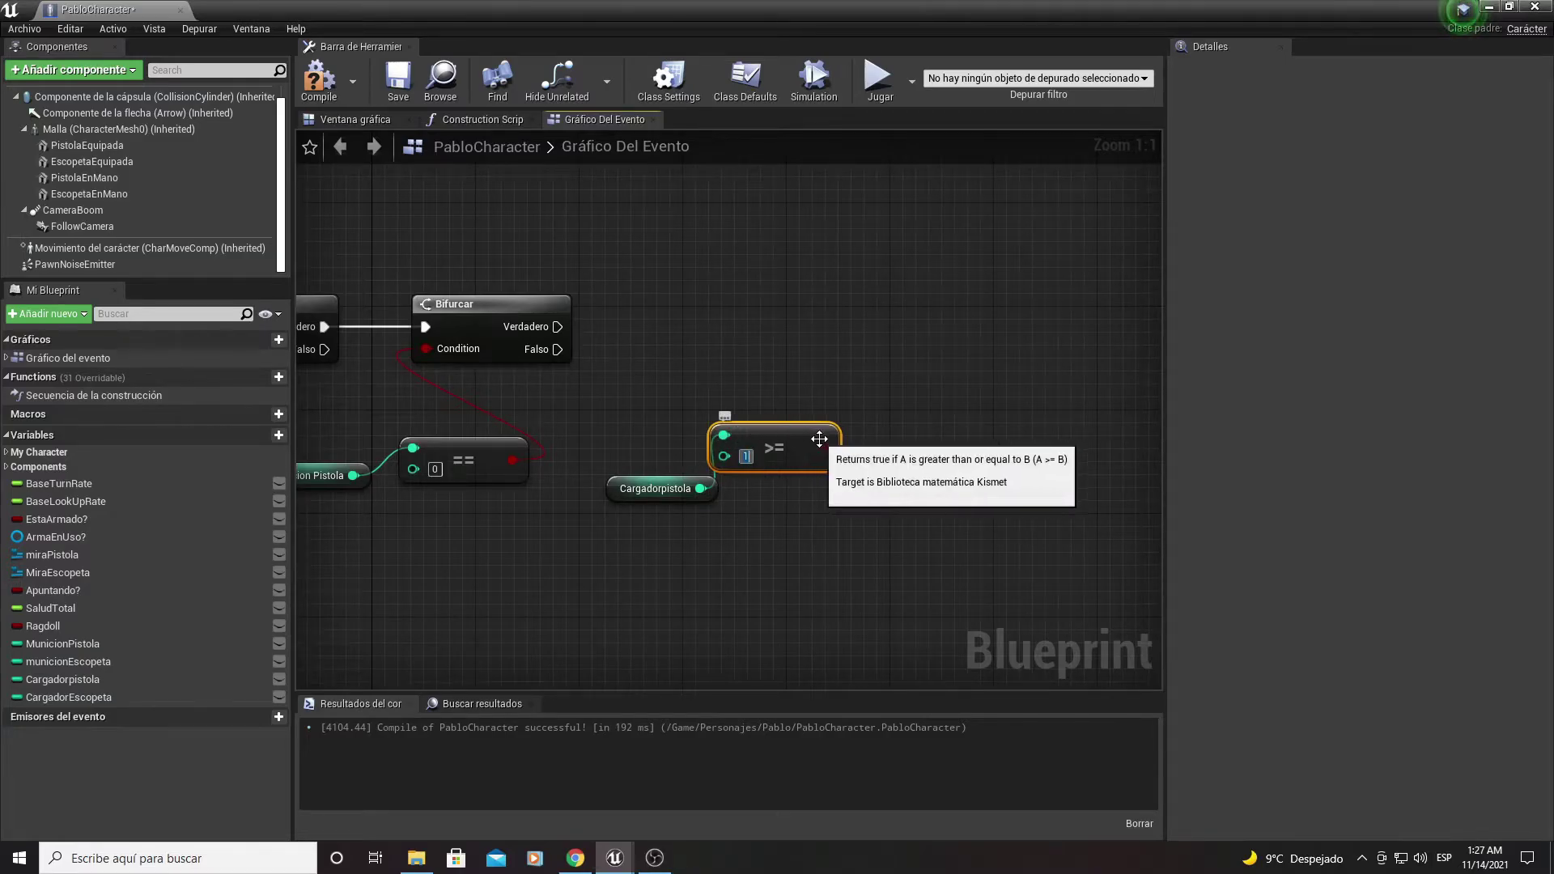
Step: Add a third Bifurcar from the >= result, chained after the second Bifurcar's Verdadero
drag(826, 439, 756, 351)
text(bifur)
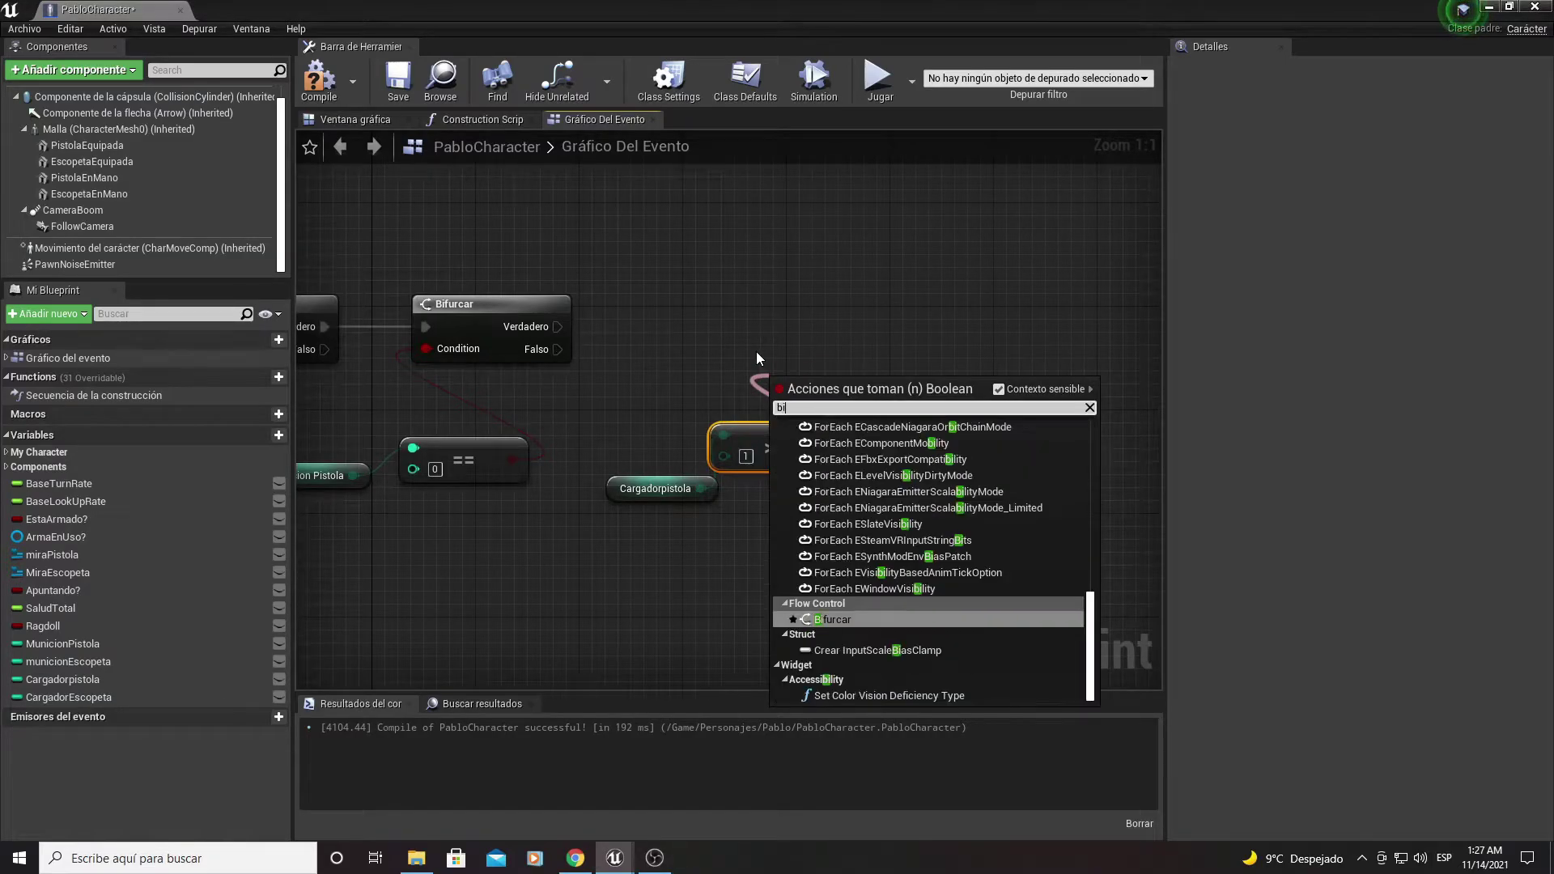
key(Return)
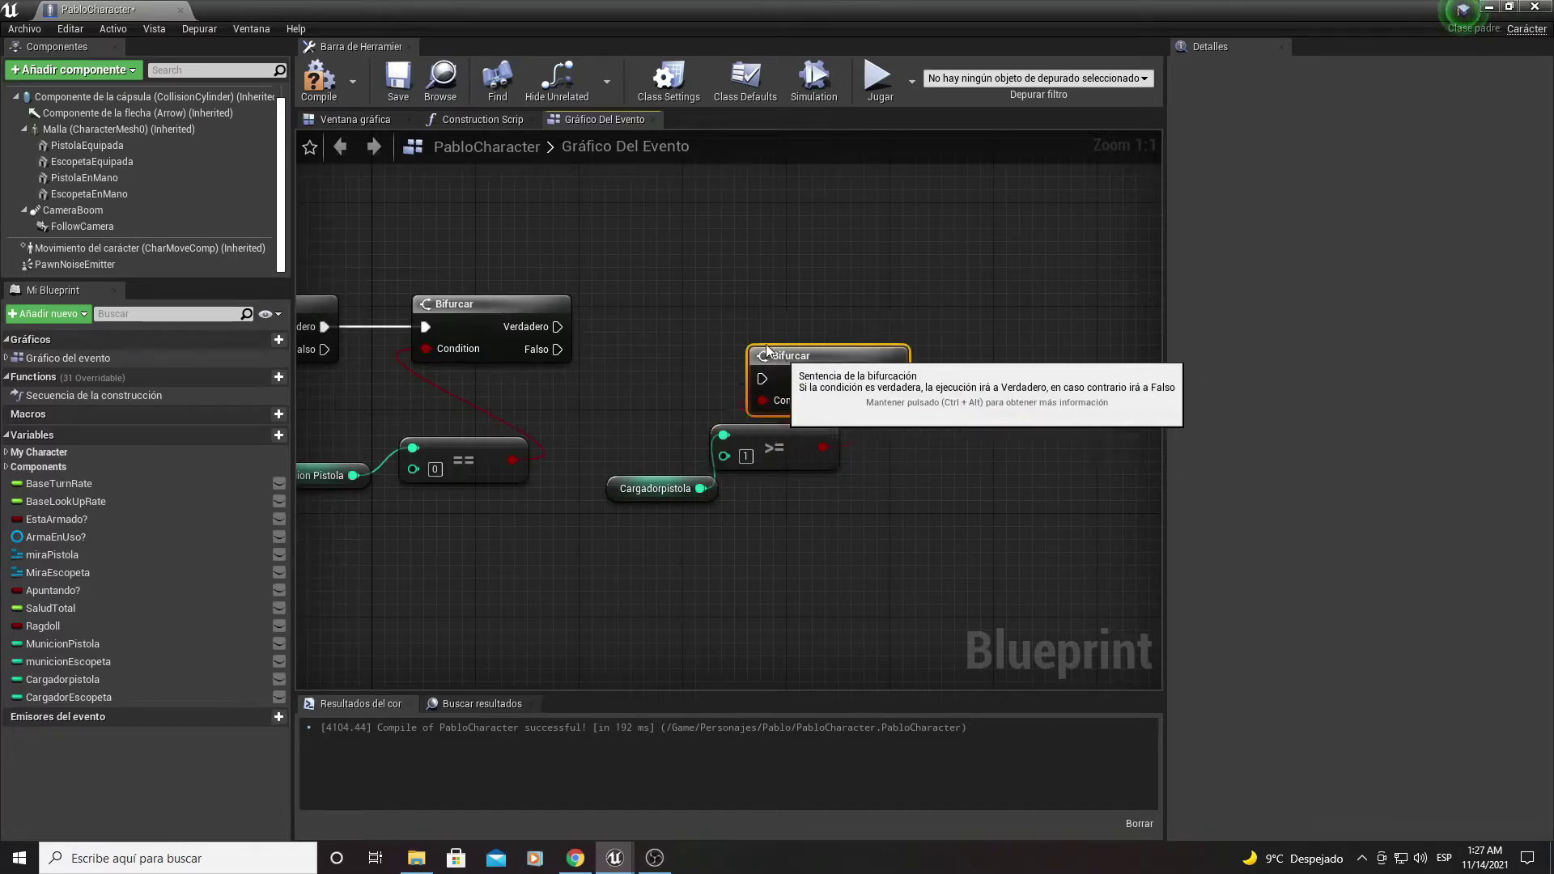
drag(801, 376, 748, 318)
drag(555, 328, 727, 341)
right_drag(482, 508, 730, 476)
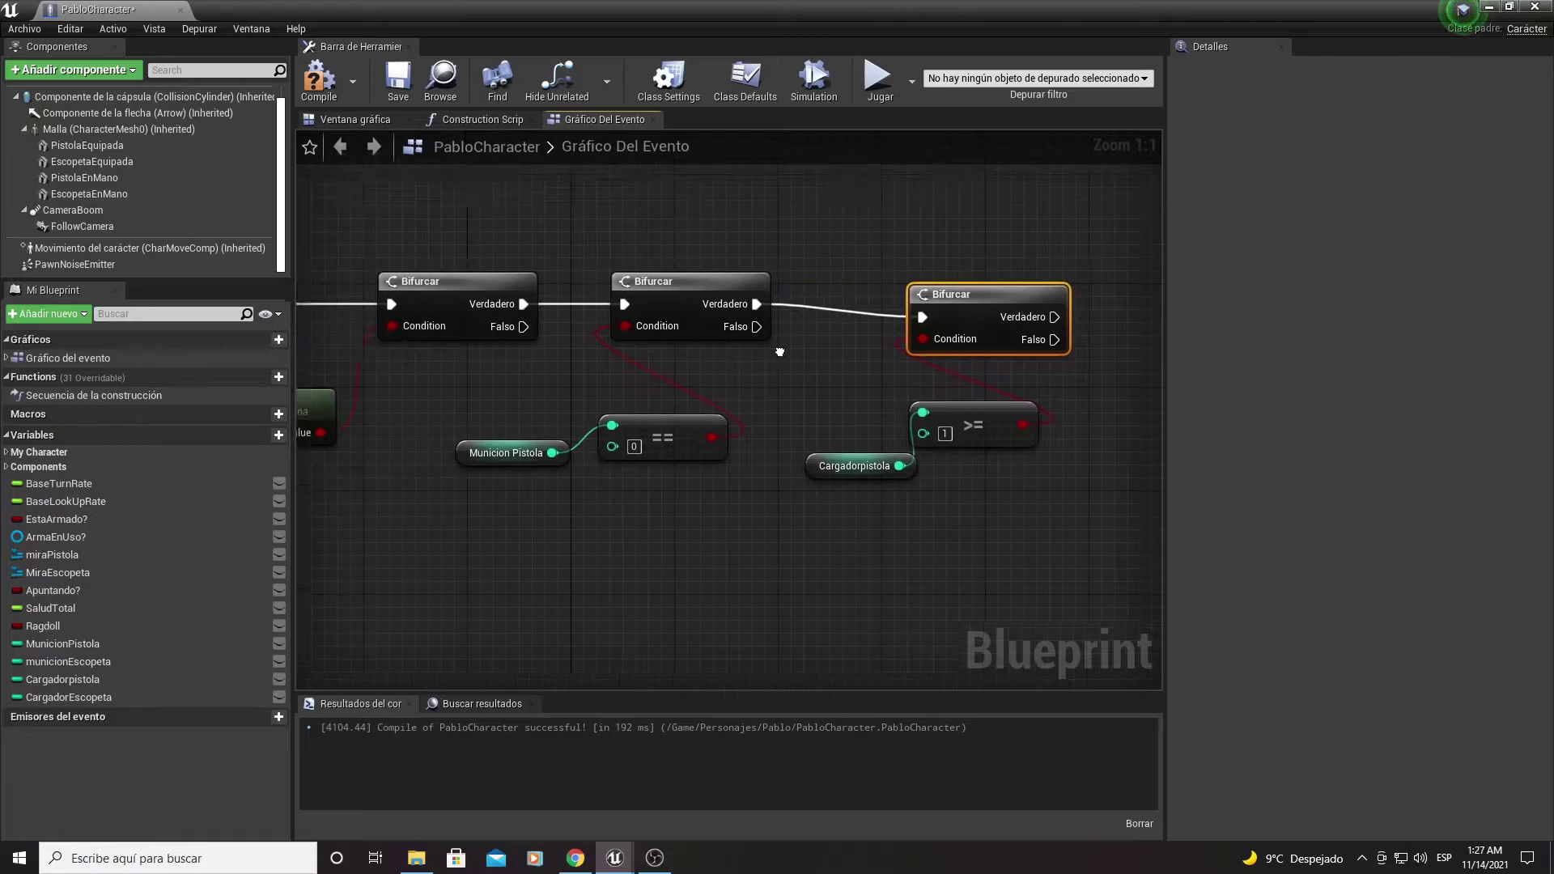
Step: Arrange the new Bifurcar and its Cargadorpistola >= 1 nodes in line with the chain
drag(729, 474, 716, 227)
right_drag(808, 401, 707, 430)
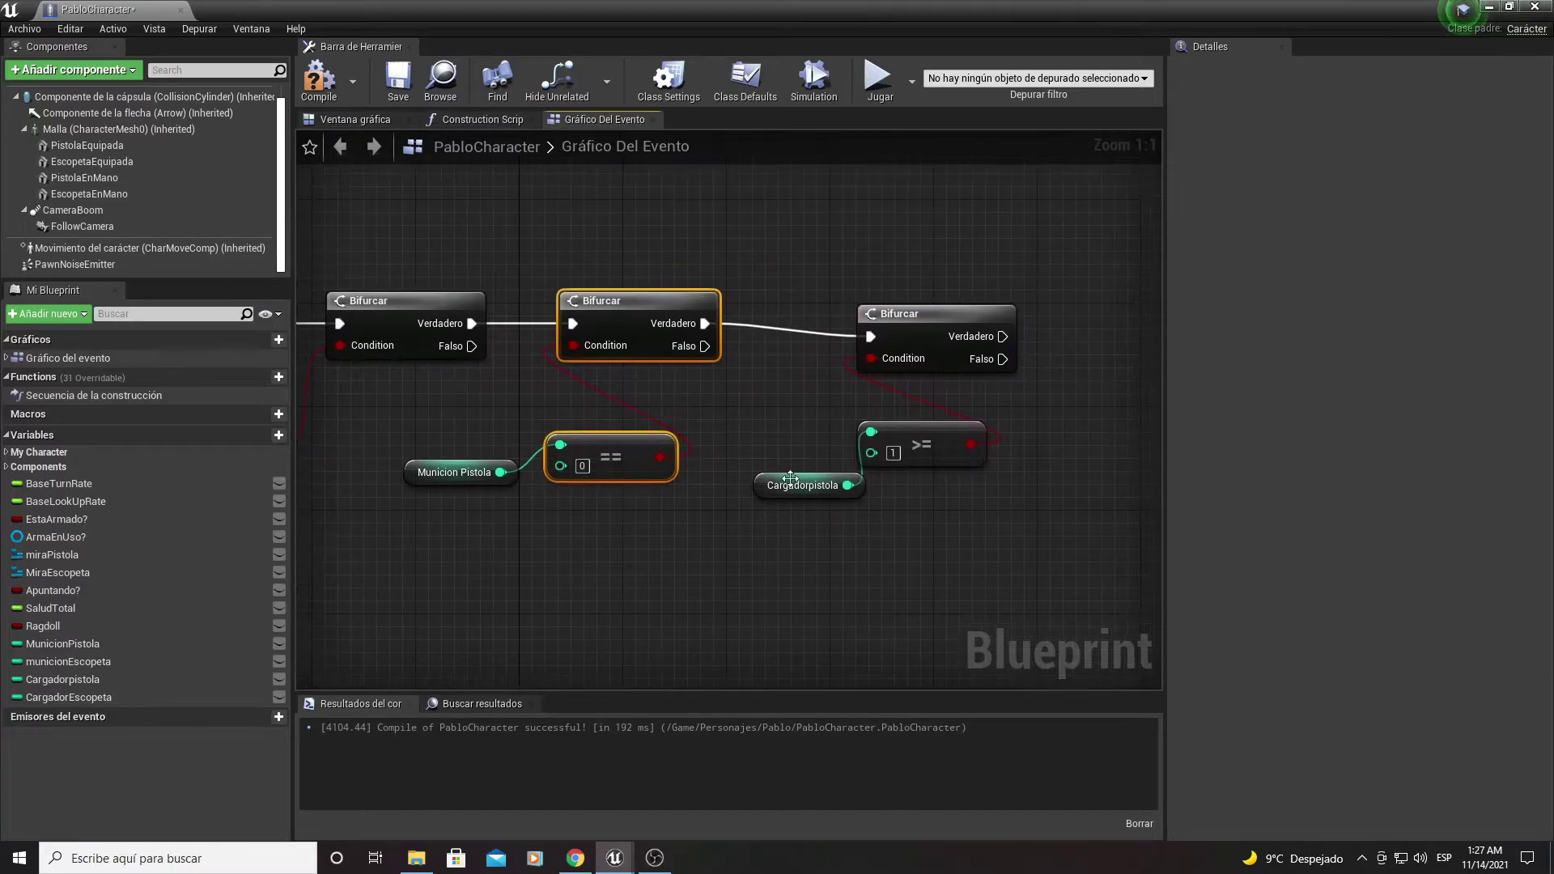
drag(963, 534, 862, 461)
click(934, 325)
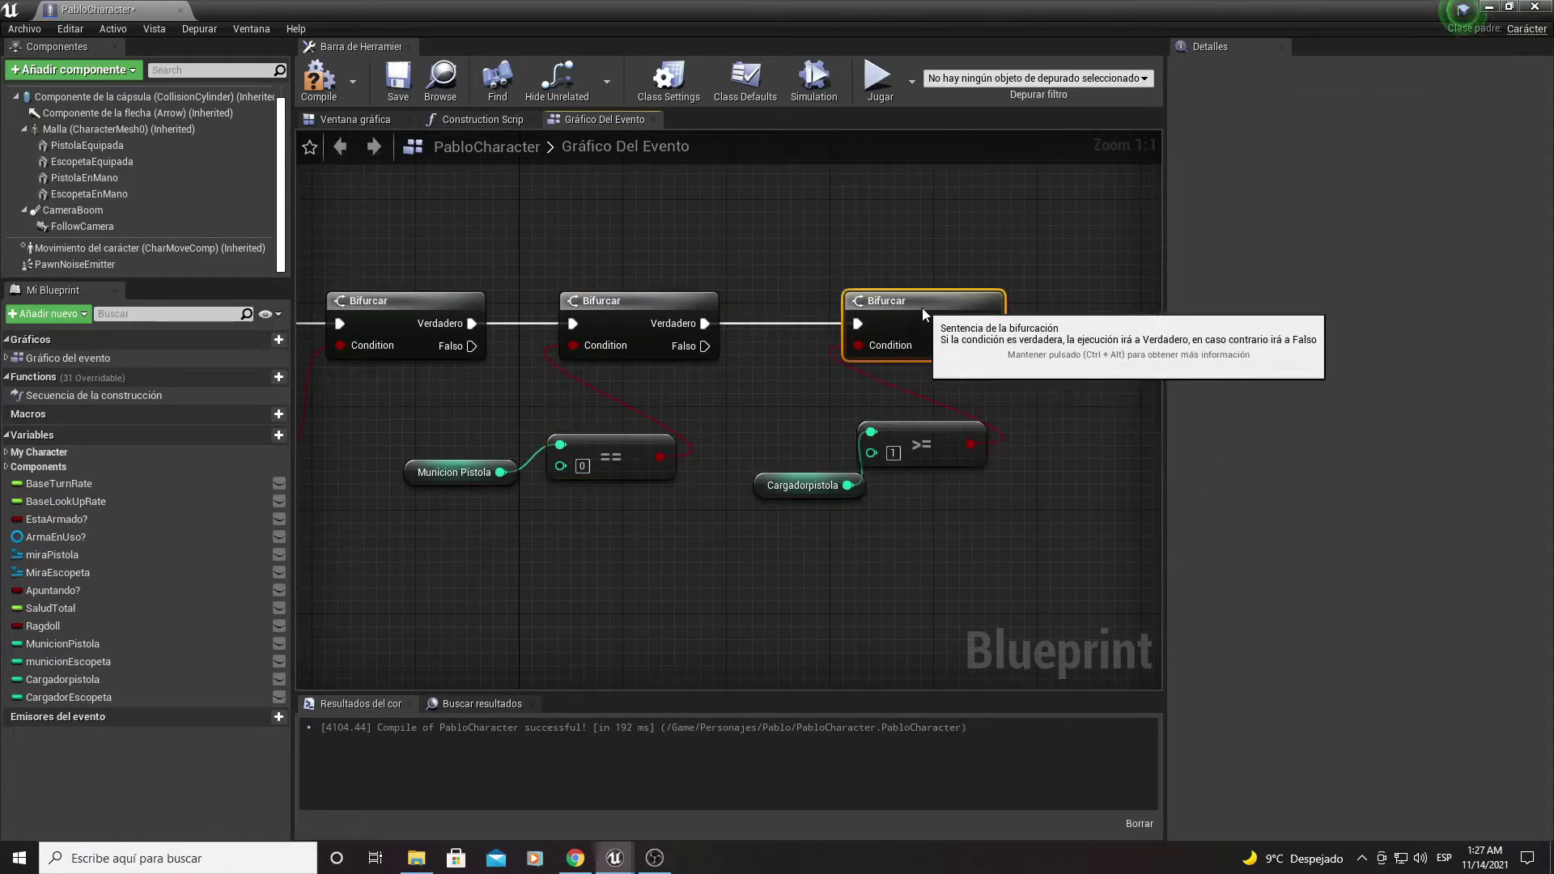
right_drag(927, 396, 834, 339)
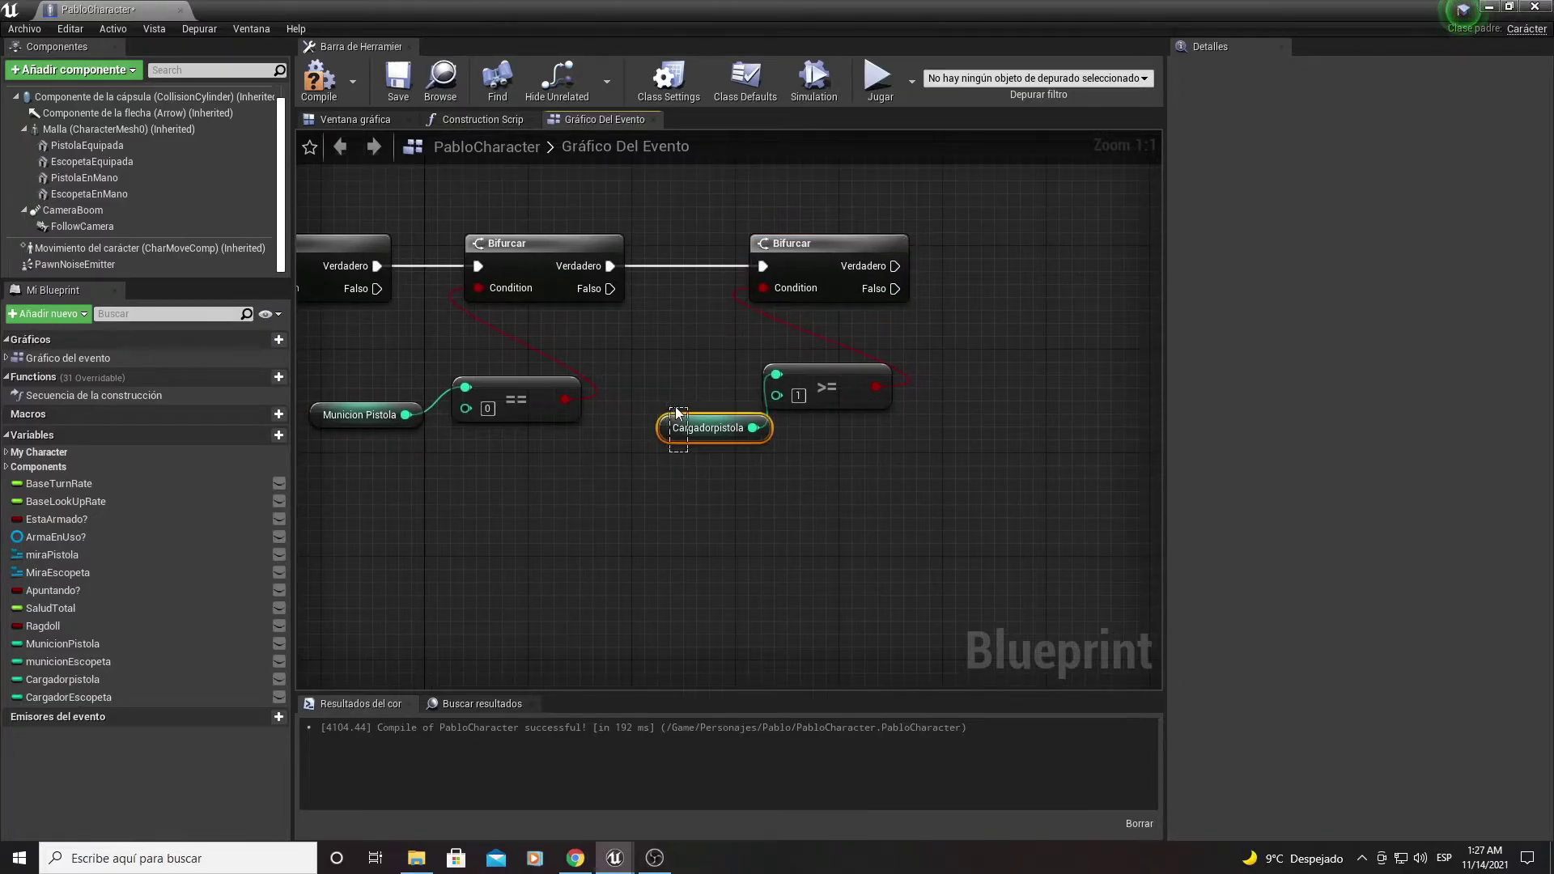
drag(679, 413, 695, 387)
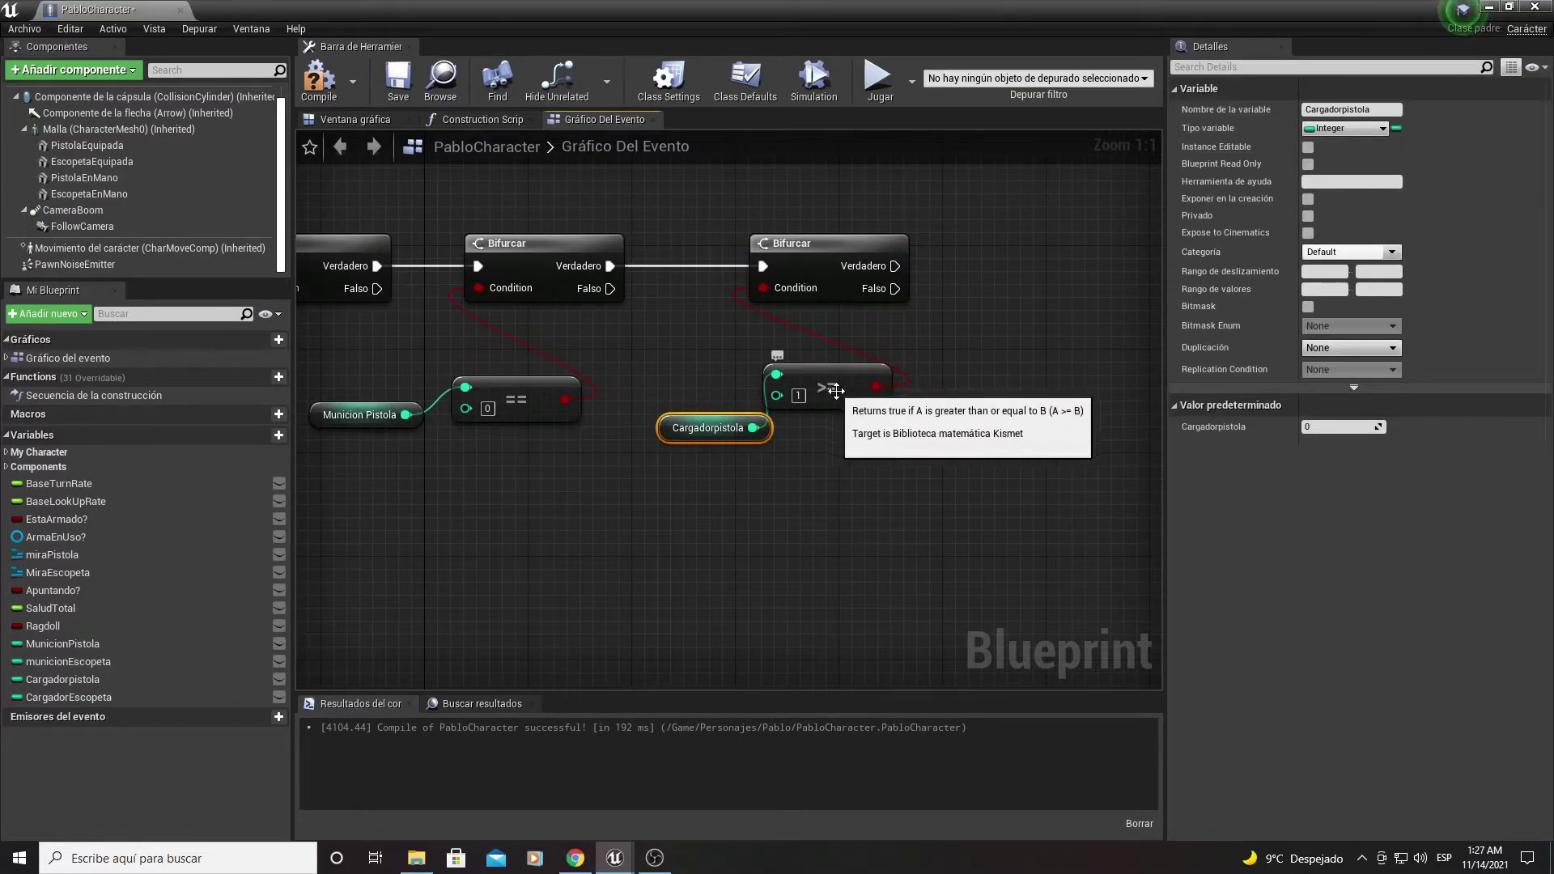
click(798, 395)
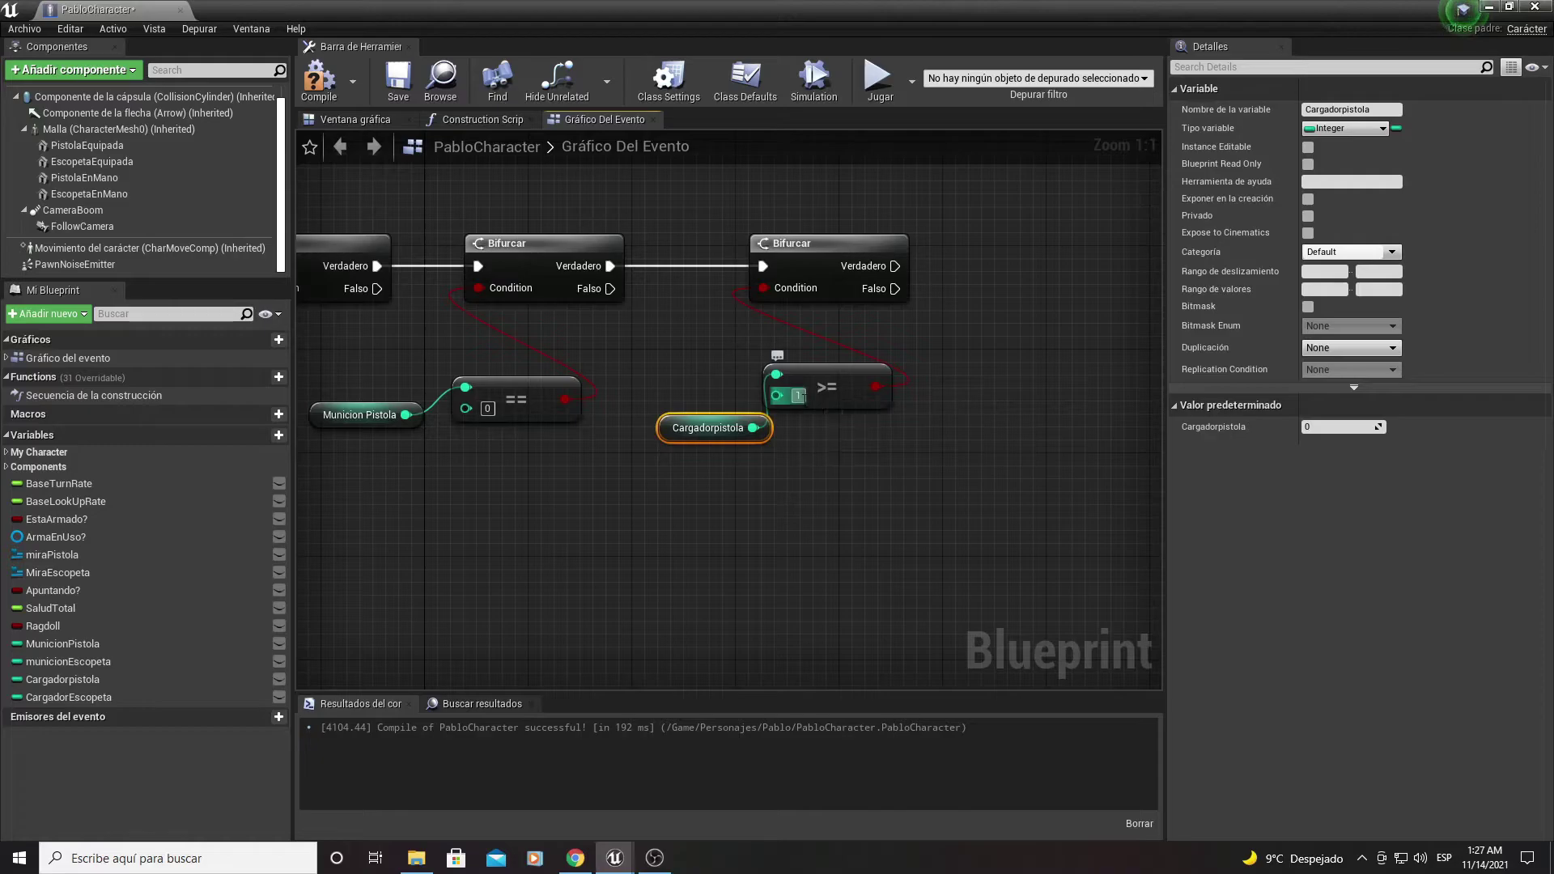
ctrl+click(824, 376)
right_drag(923, 288, 648, 381)
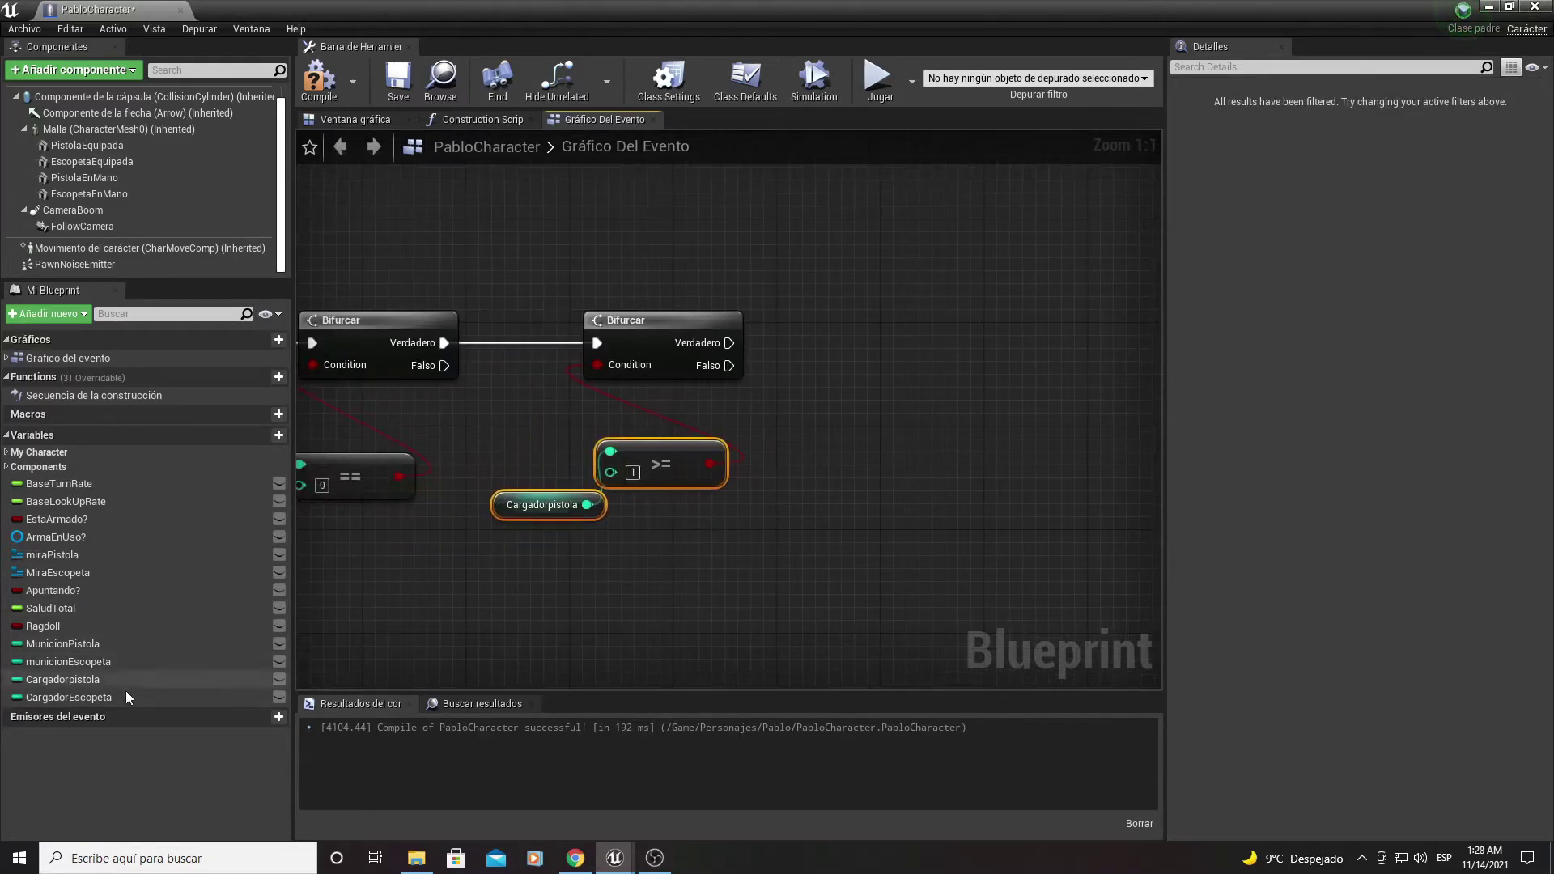
Step: Add a Municion Pistola getter feeding an integer + node that adds 12
drag(43, 648, 769, 528)
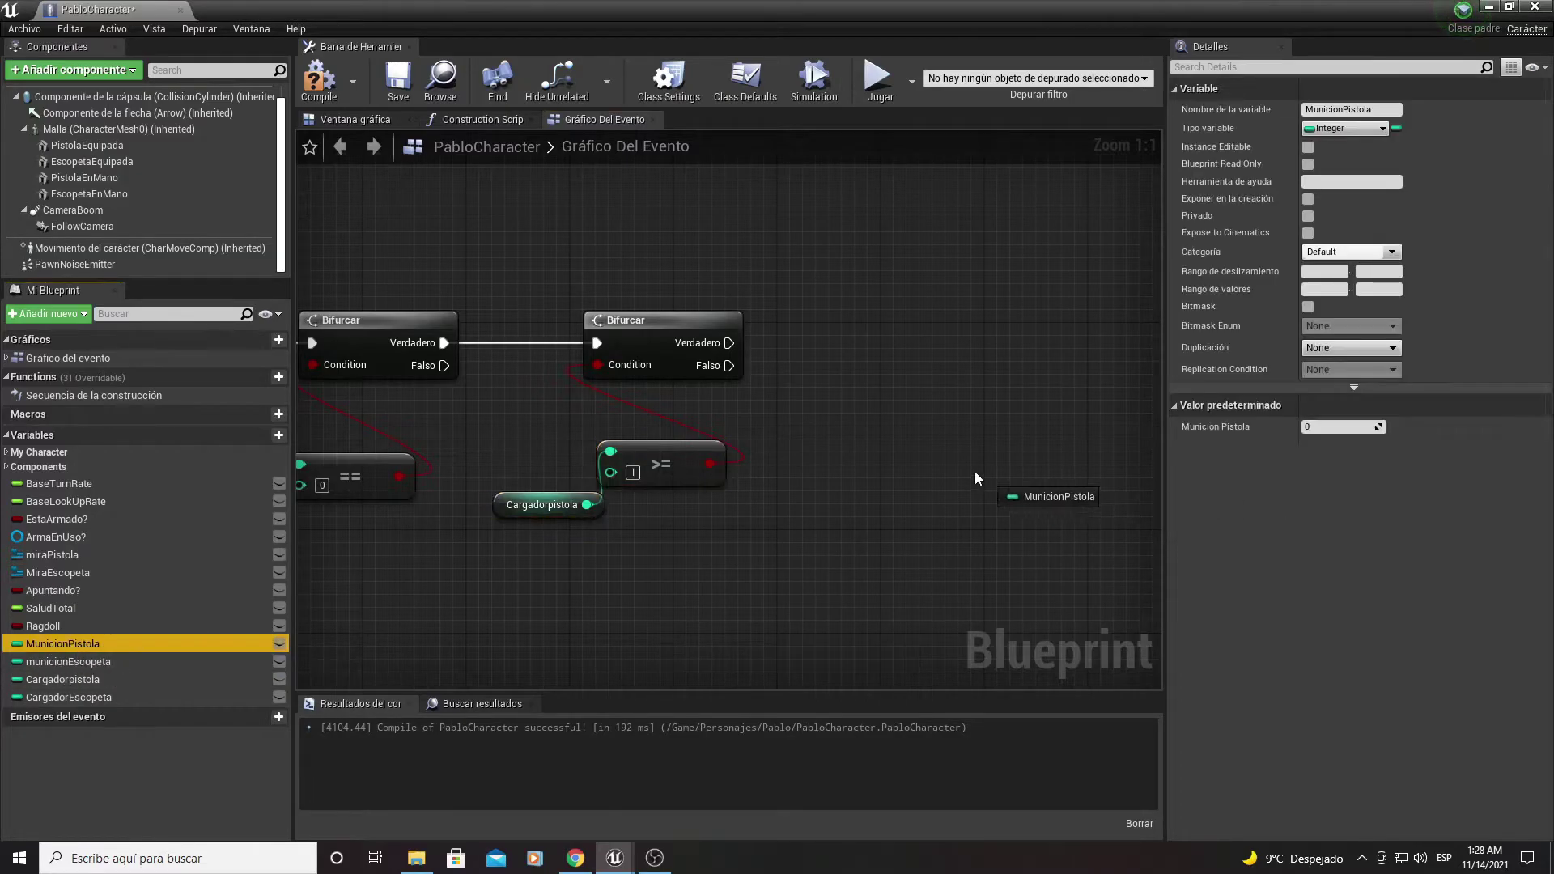
click(818, 550)
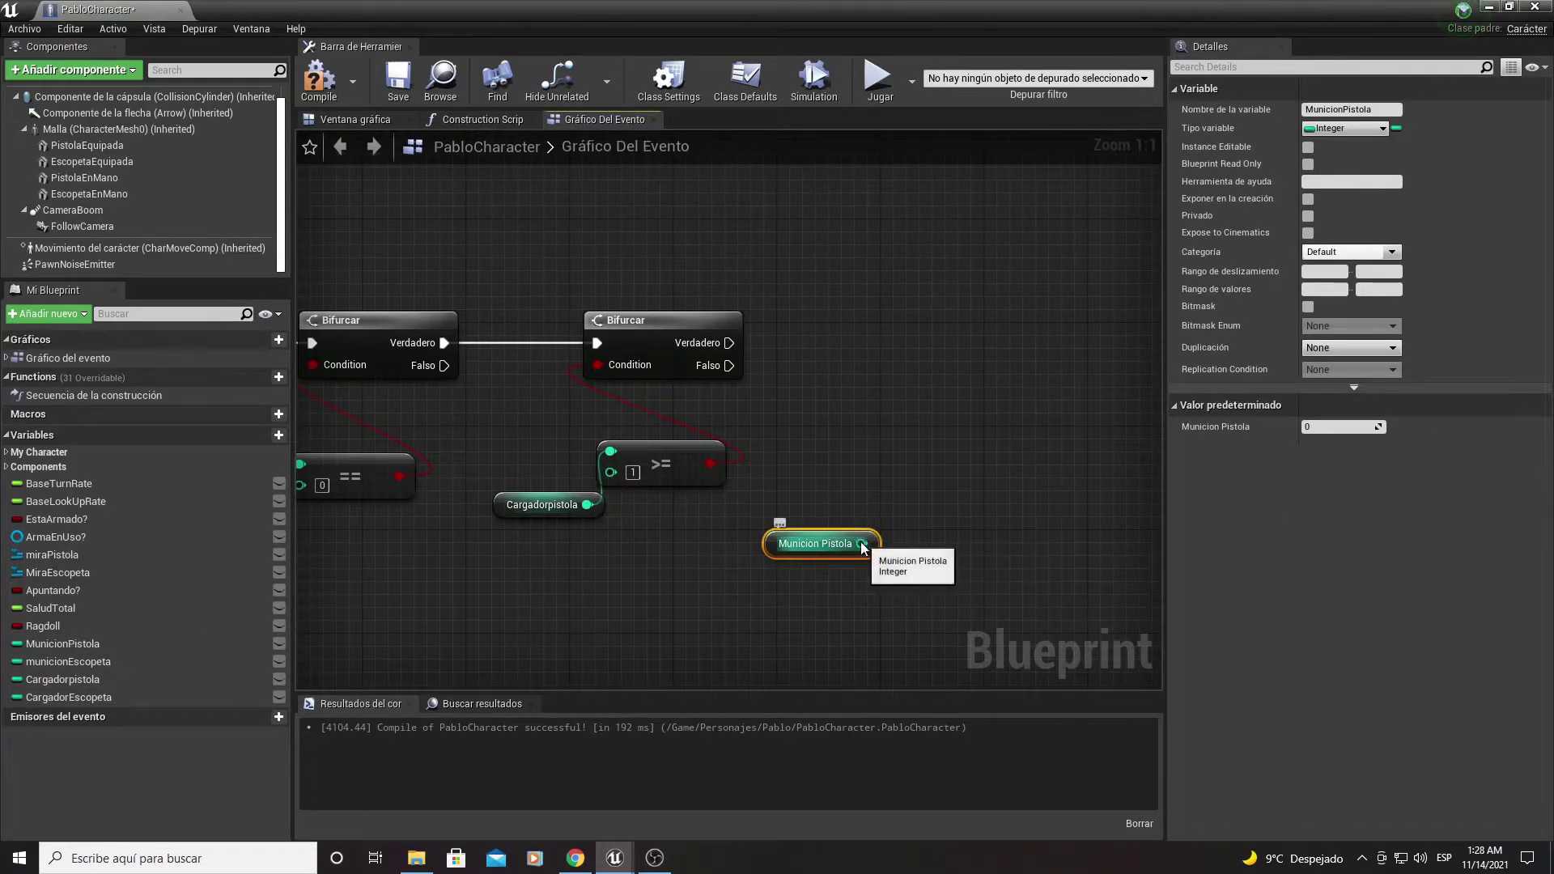
drag(862, 544, 885, 499)
text(+)
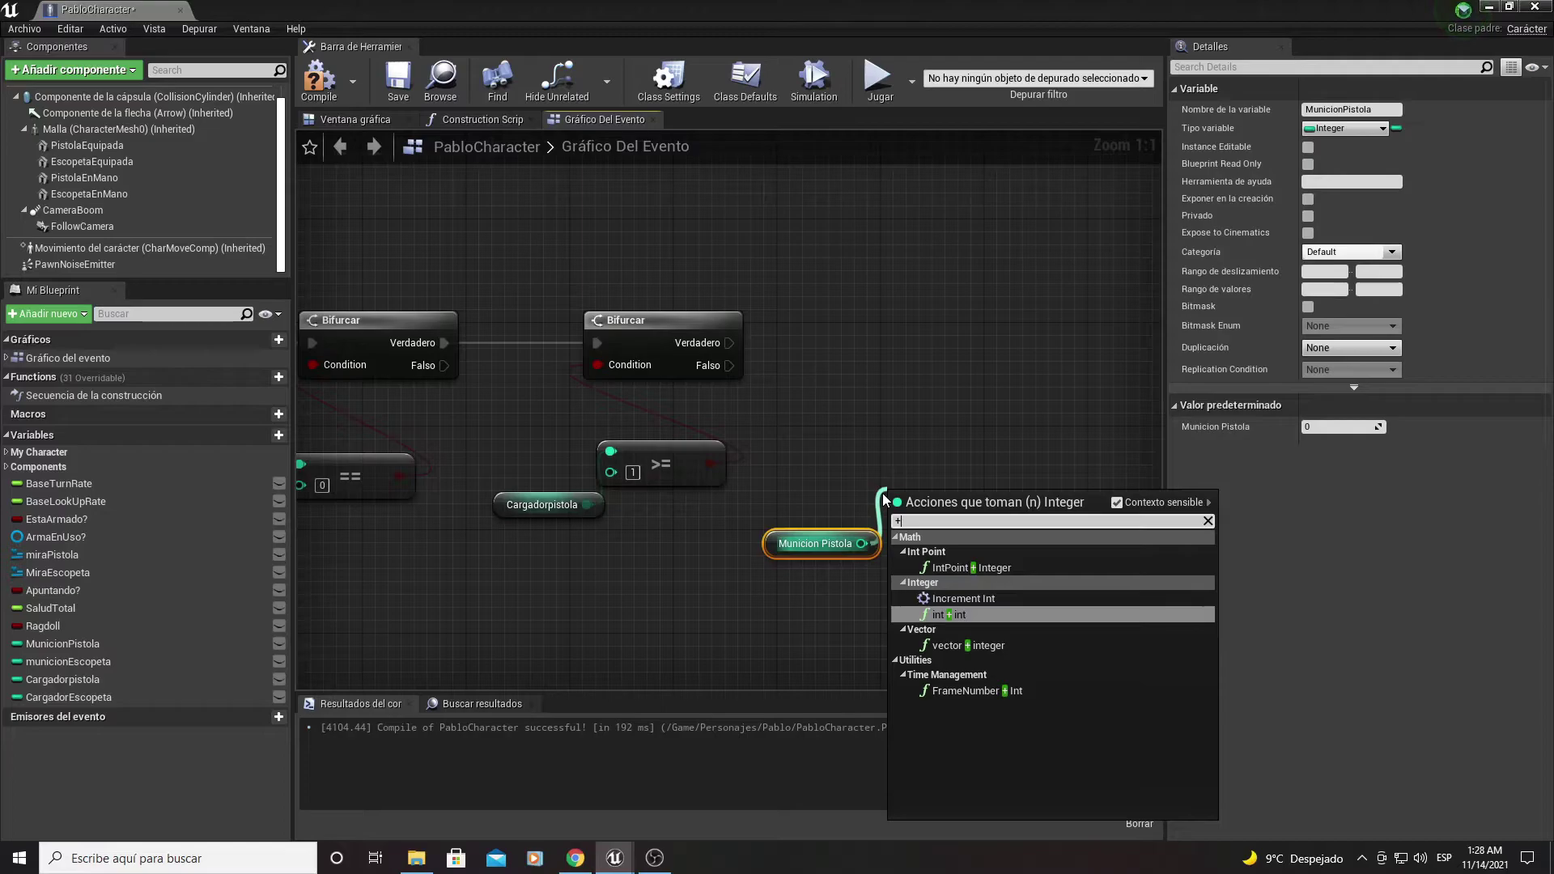
key(Return)
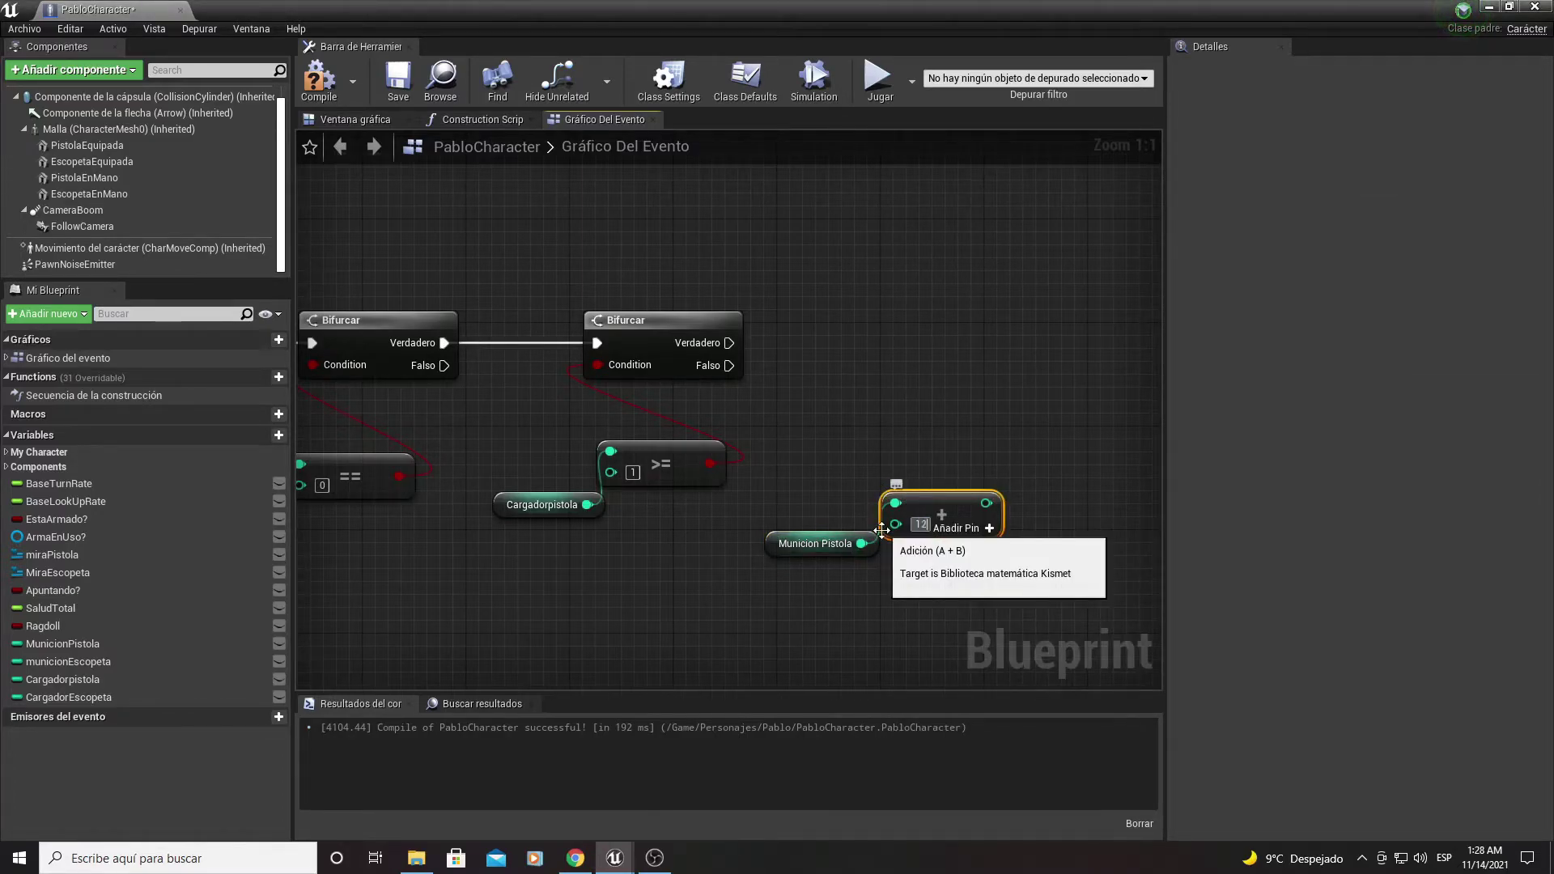
right_drag(837, 430, 777, 408)
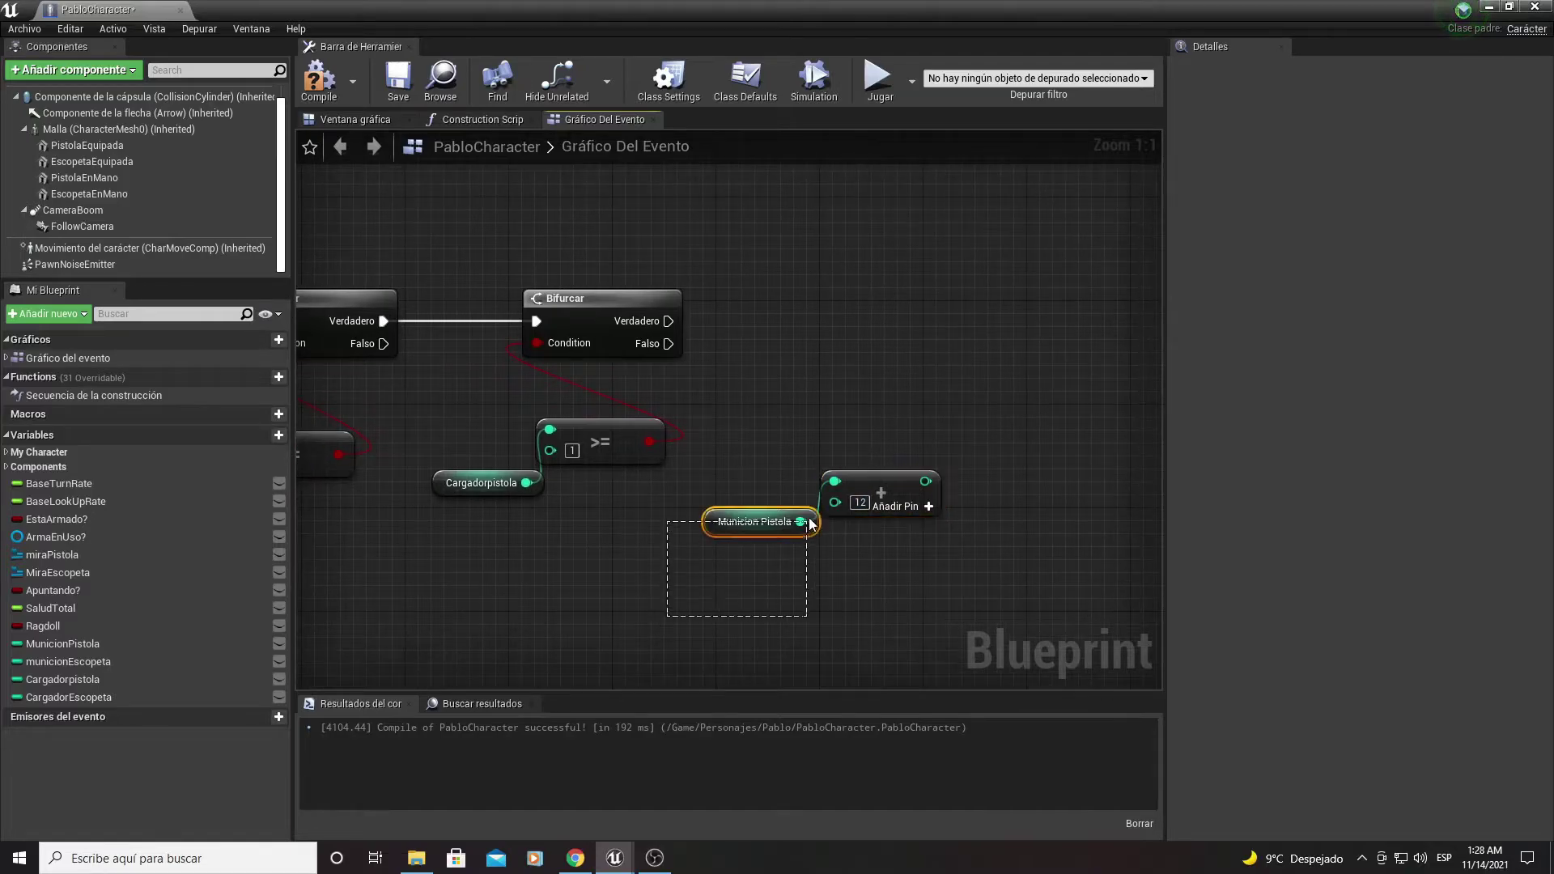
mouse_move(812, 525)
mouse_down()
mouse_move(880, 480)
mouse_move(775, 493)
mouse_up()
right_drag(839, 431, 819, 487)
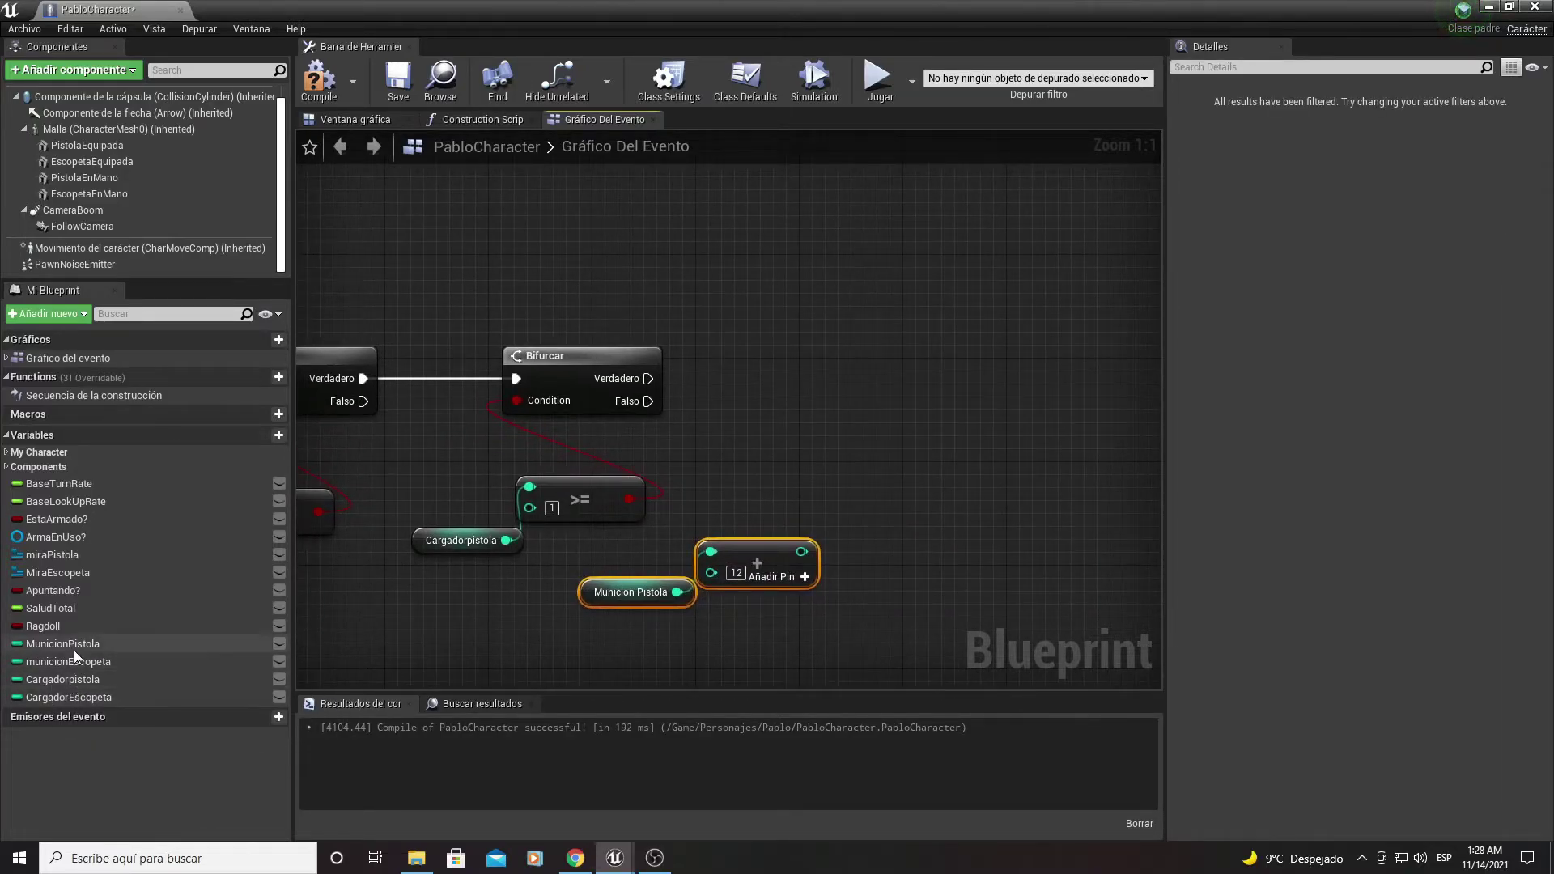
Step: Place a Municion Pistola setter on the third Bifurcar's Verdadero, fed by the sum
drag(73, 644, 745, 463)
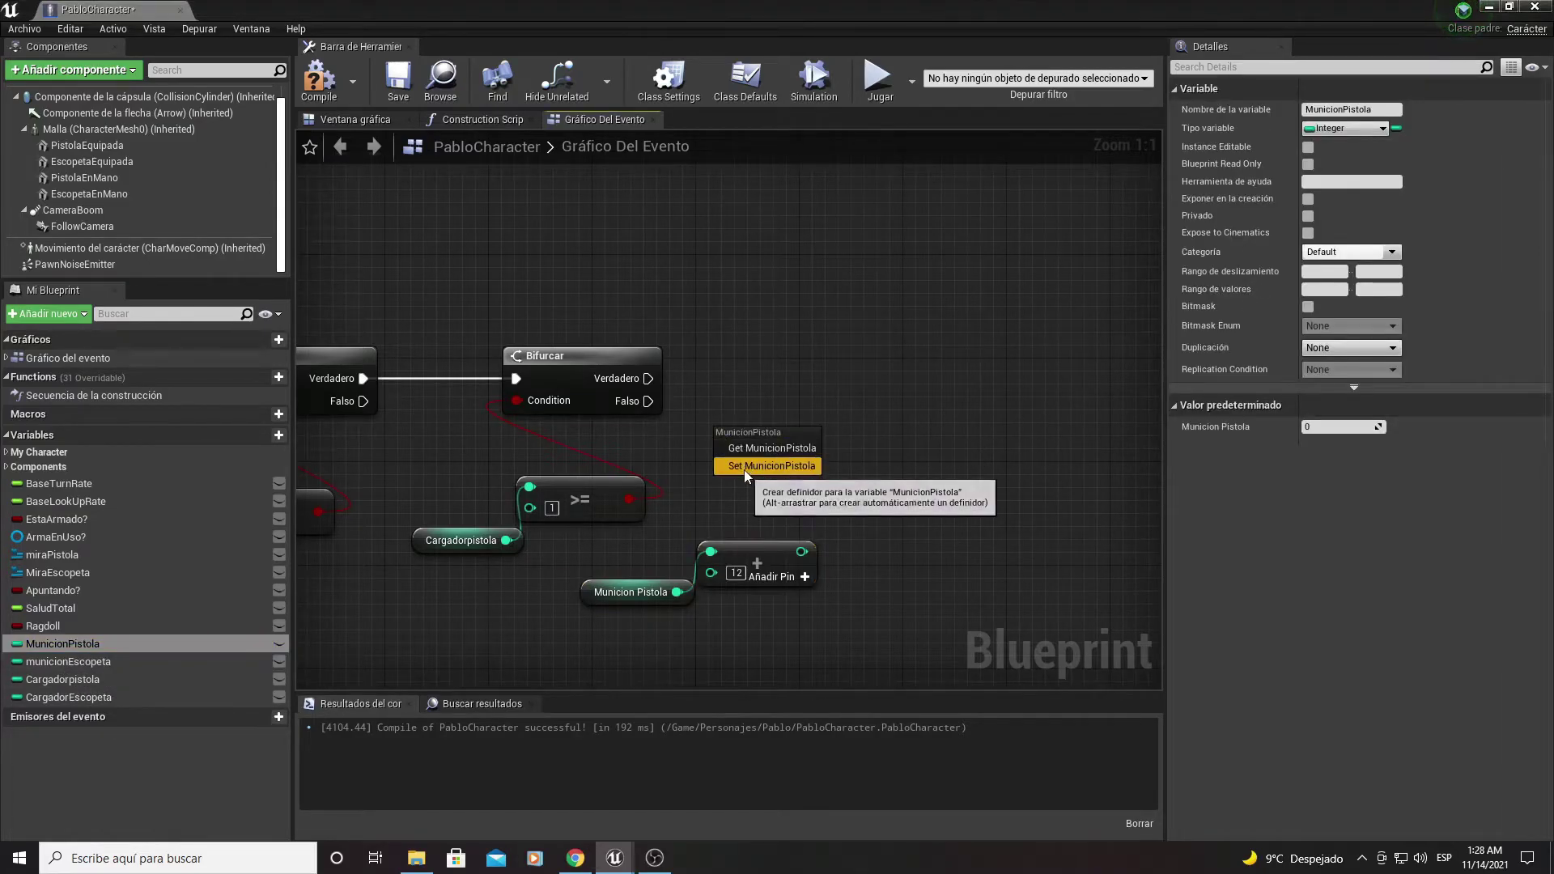
click(749, 479)
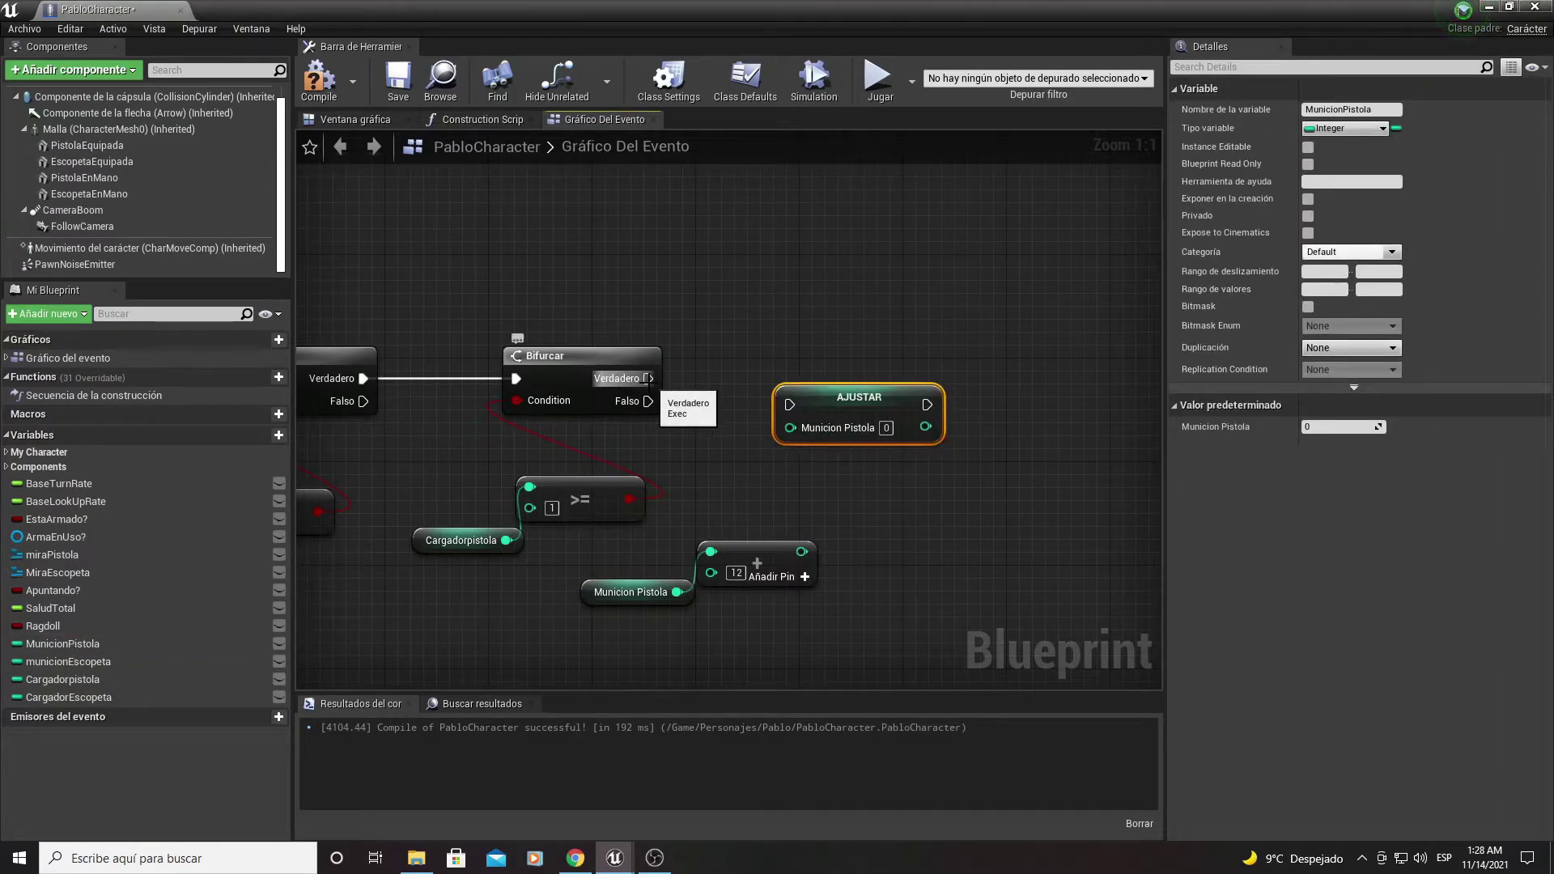
mouse_move(649, 379)
mouse_down()
mouse_move(741, 398)
mouse_move(808, 378)
mouse_up()
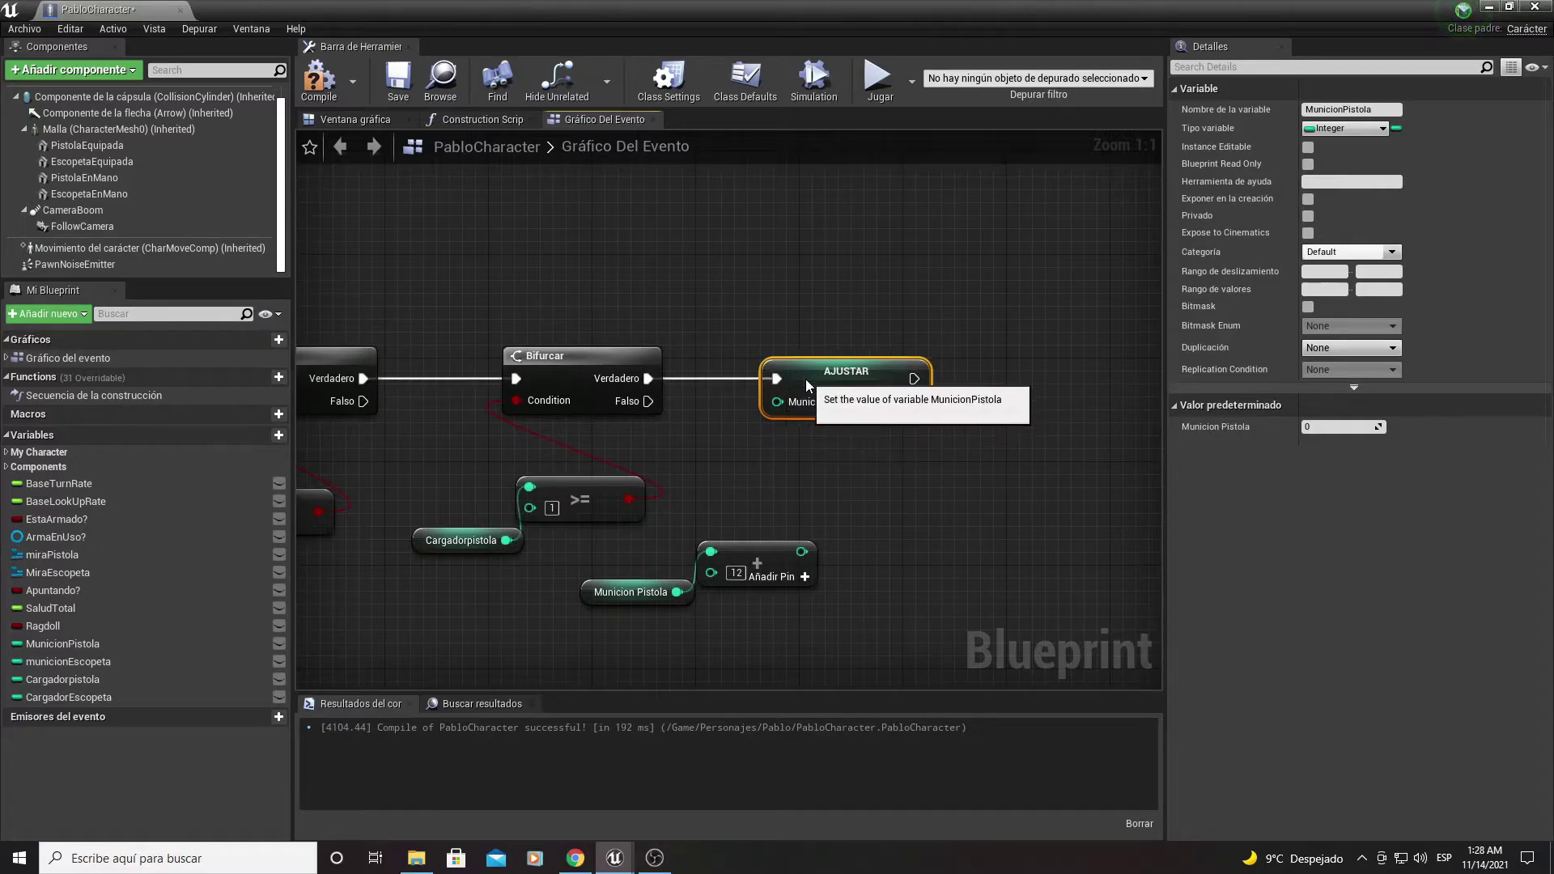
drag(802, 552, 814, 534)
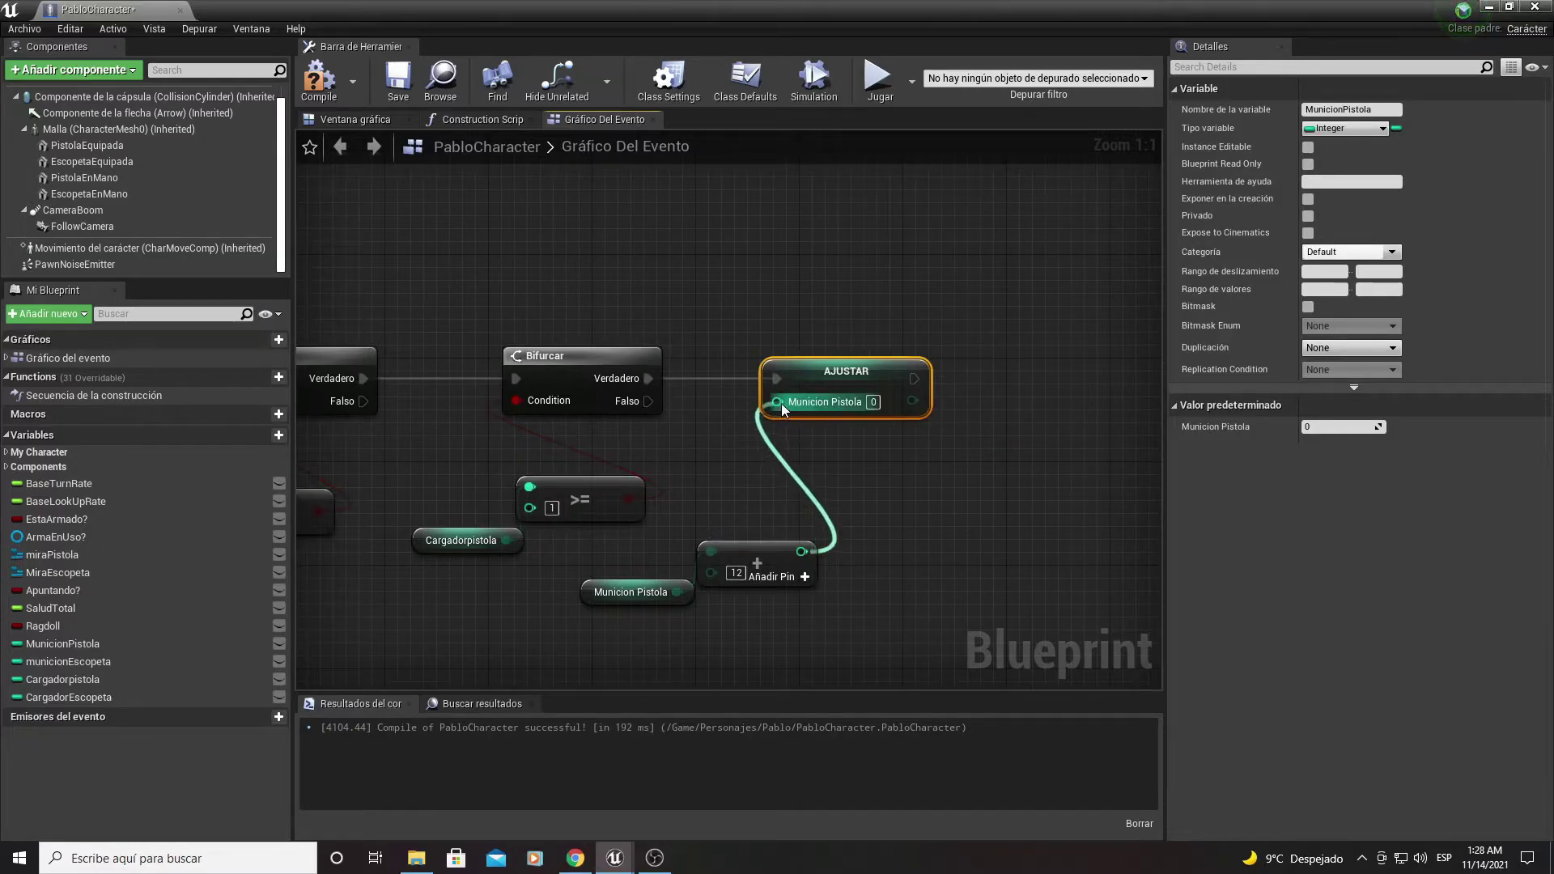
drag(784, 408, 777, 402)
mouse_move(769, 492)
mouse_down()
mouse_move(854, 462)
mouse_move(906, 469)
mouse_up()
click(858, 593)
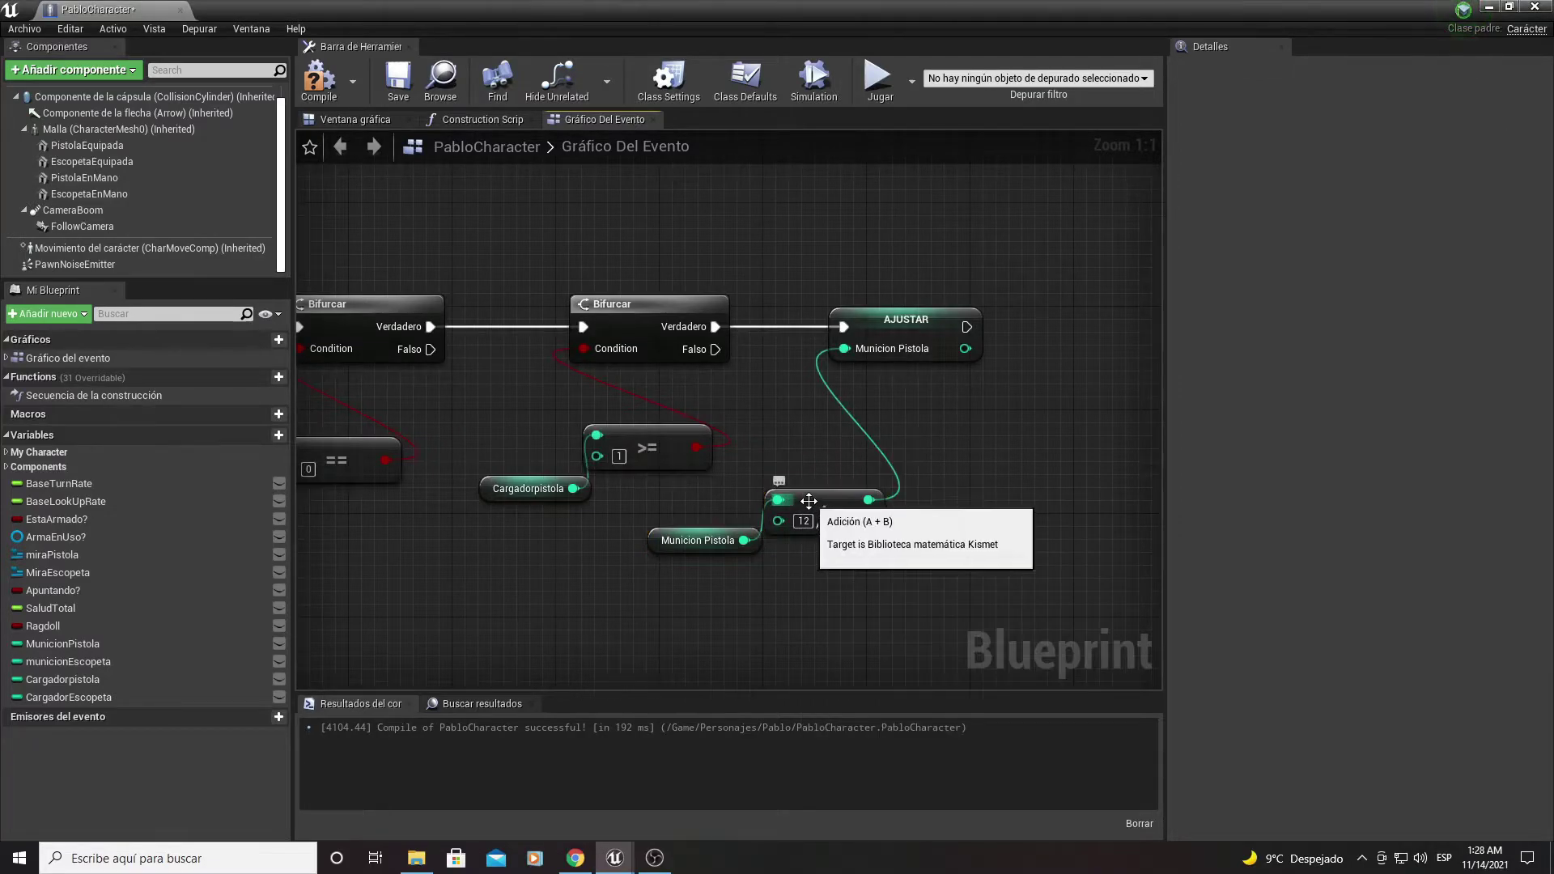
Step: Move the add nodes beside the setter and tuck the comparison nodes under the branch
drag(809, 554, 734, 459)
drag(823, 500, 899, 397)
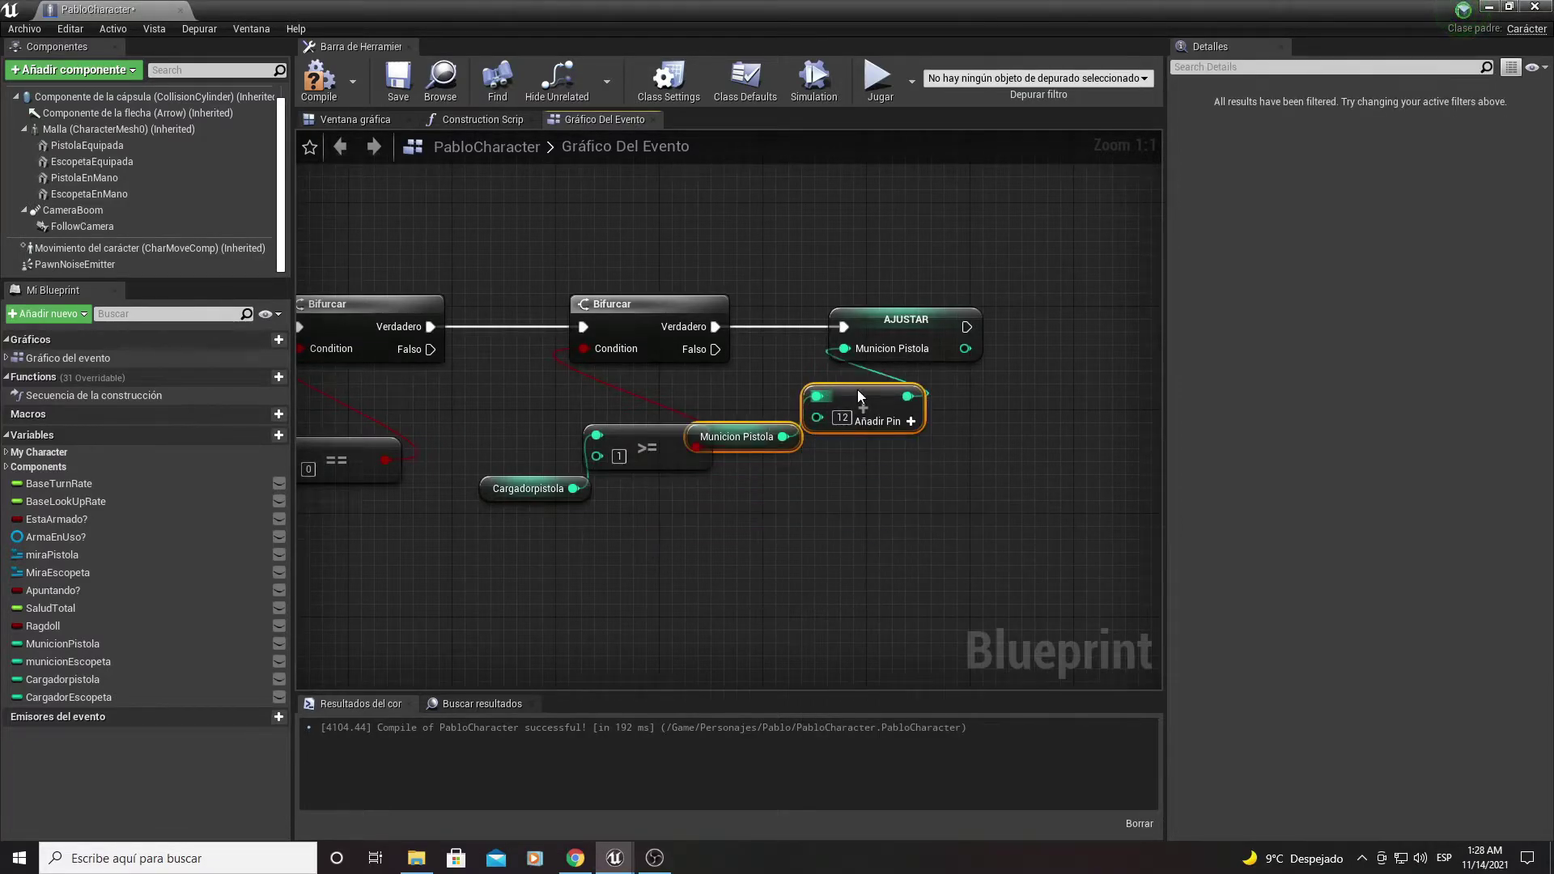
mouse_move(493, 557)
mouse_down()
mouse_move(622, 429)
mouse_move(585, 399)
mouse_up()
mouse_move(586, 429)
right_down()
mouse_move(631, 492)
mouse_move(875, 462)
right_up()
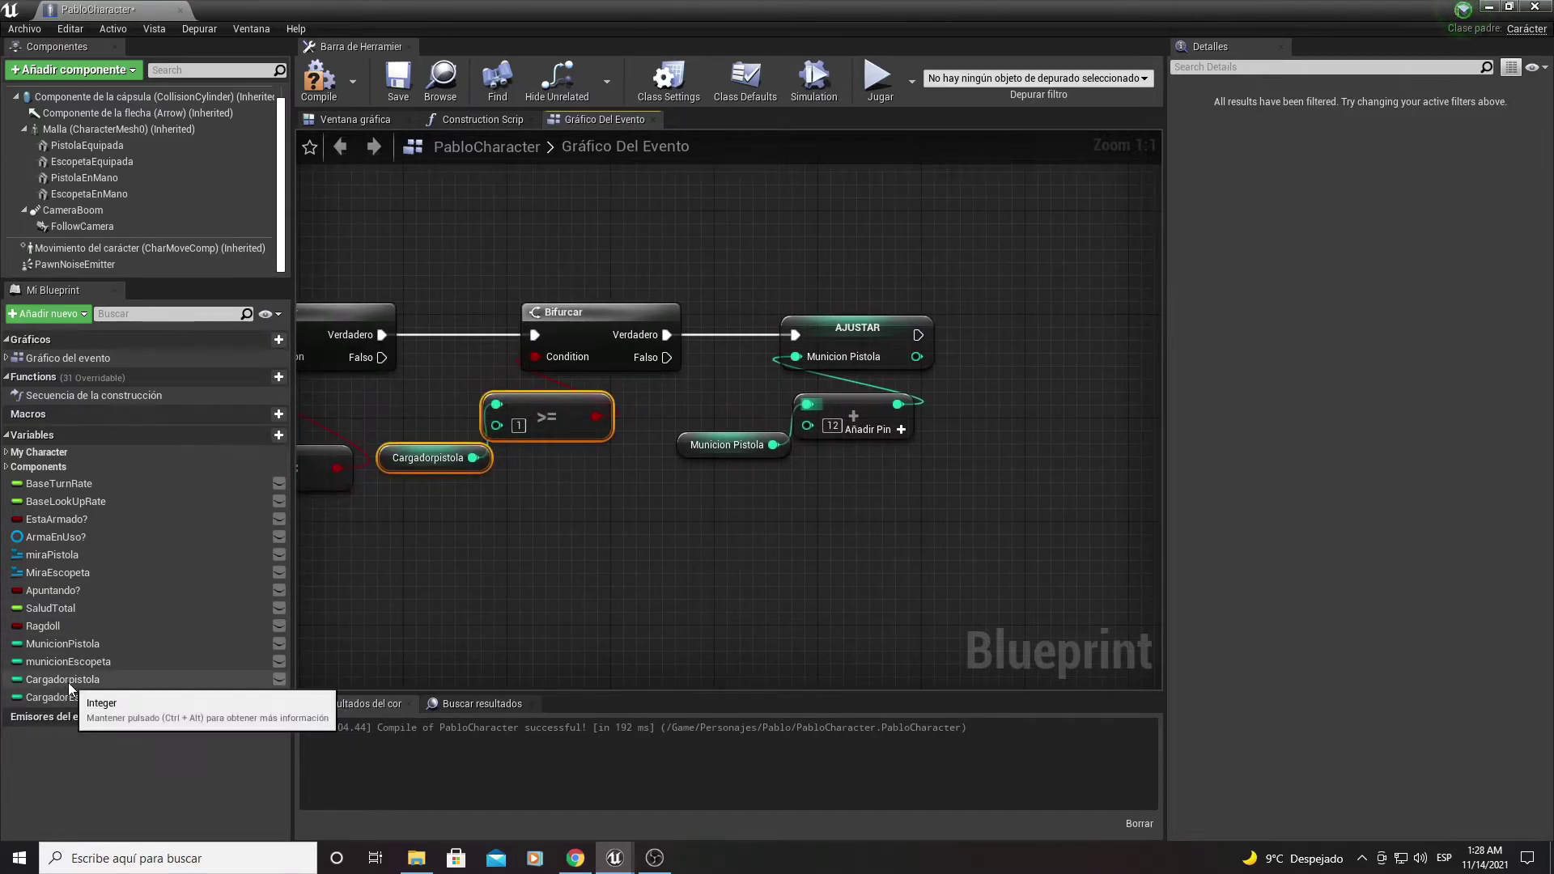
Step: Add a Cargadorpistola getter feeding an integer subtraction node that subtracts 1
mouse_move(68, 682)
mouse_down()
mouse_move(928, 561)
mouse_move(918, 504)
mouse_up()
click(963, 521)
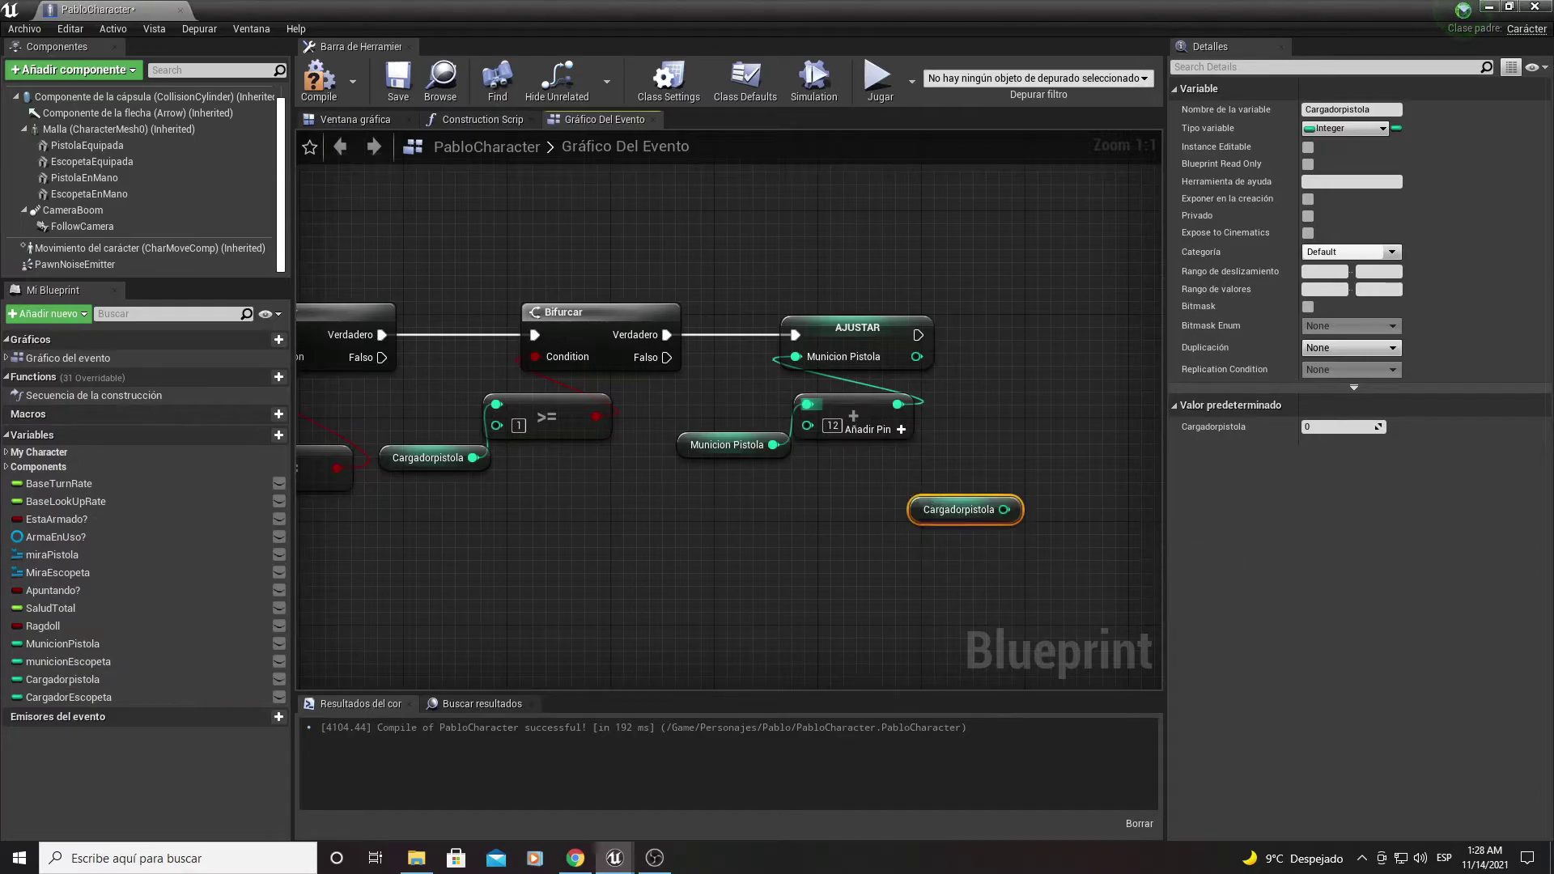
right_drag(1050, 489, 790, 543)
drag(777, 509, 764, 502)
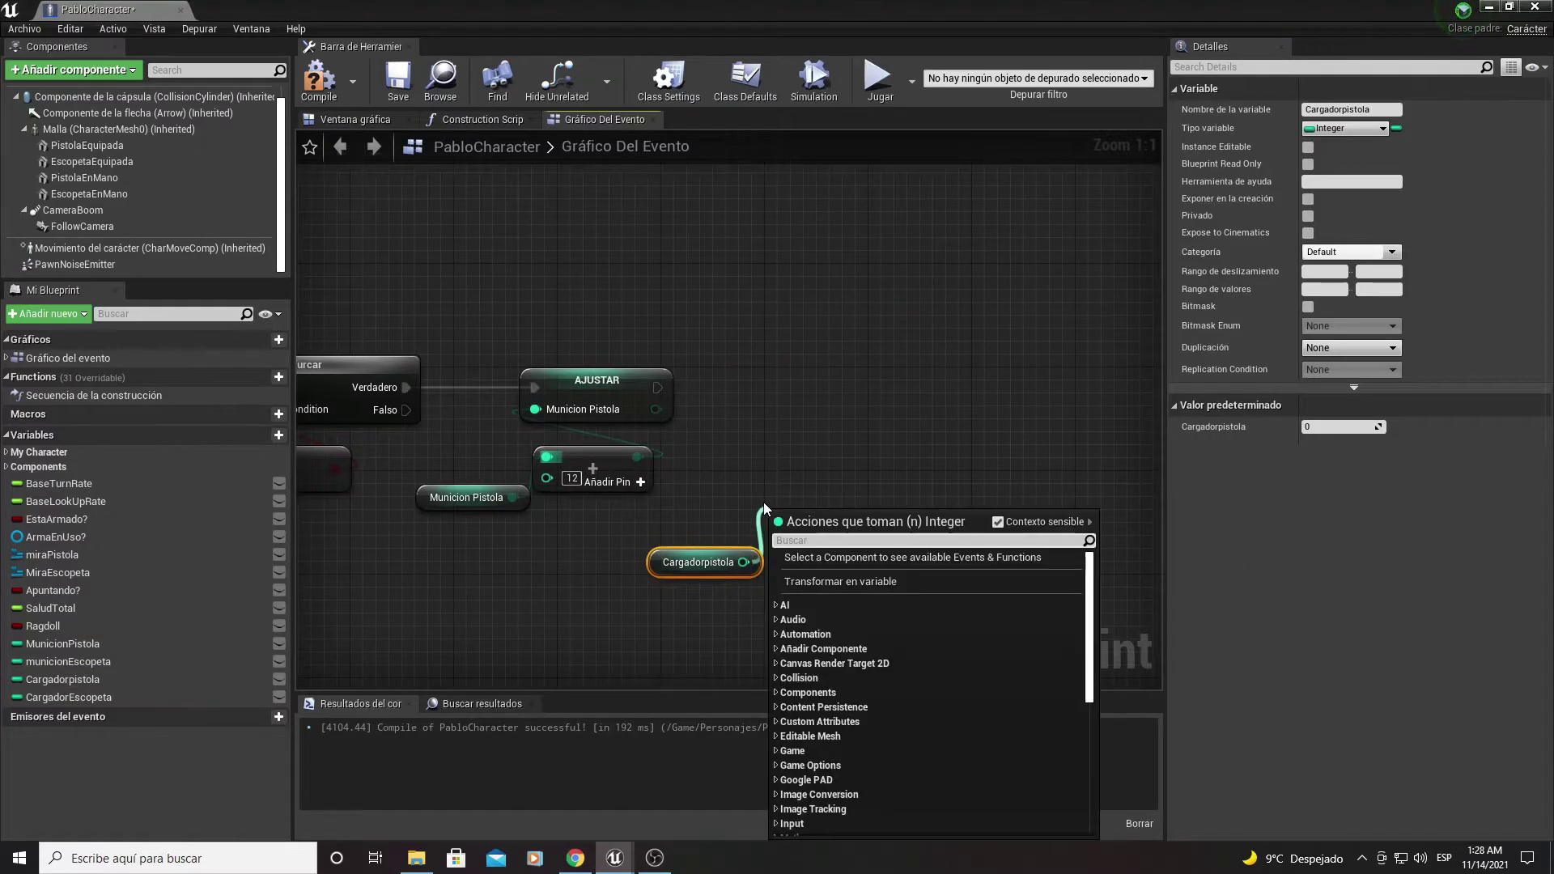
text(-)
key(Return)
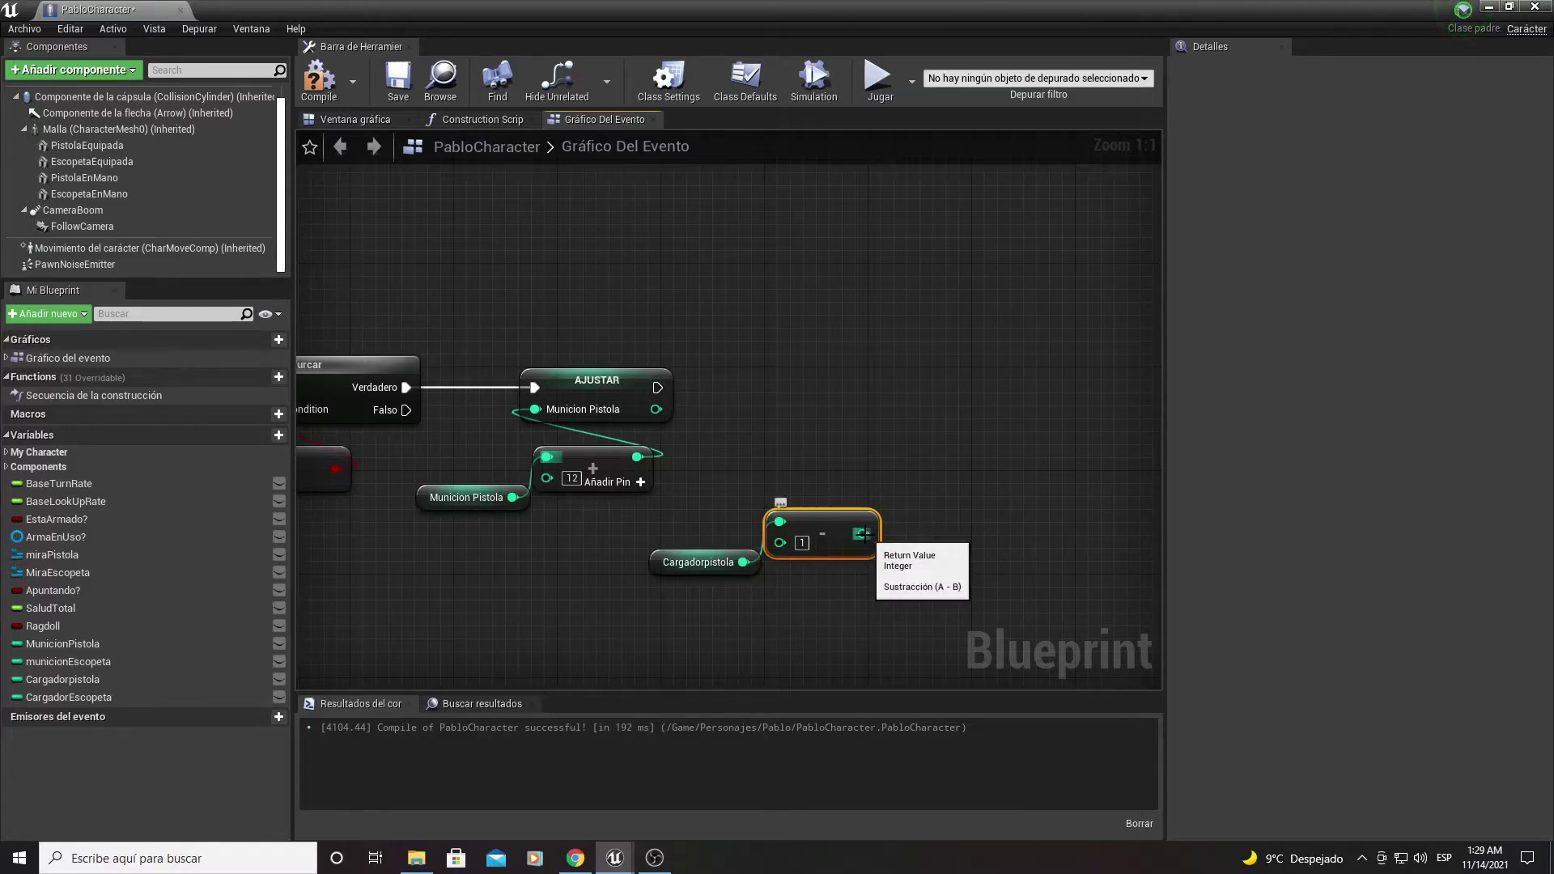
Step: Chain a Cargadorpistola setter after the Municion Pistola setter, fed by the subtraction
mouse_move(79, 682)
mouse_down()
mouse_move(811, 399)
mouse_move(780, 400)
mouse_up()
click(796, 478)
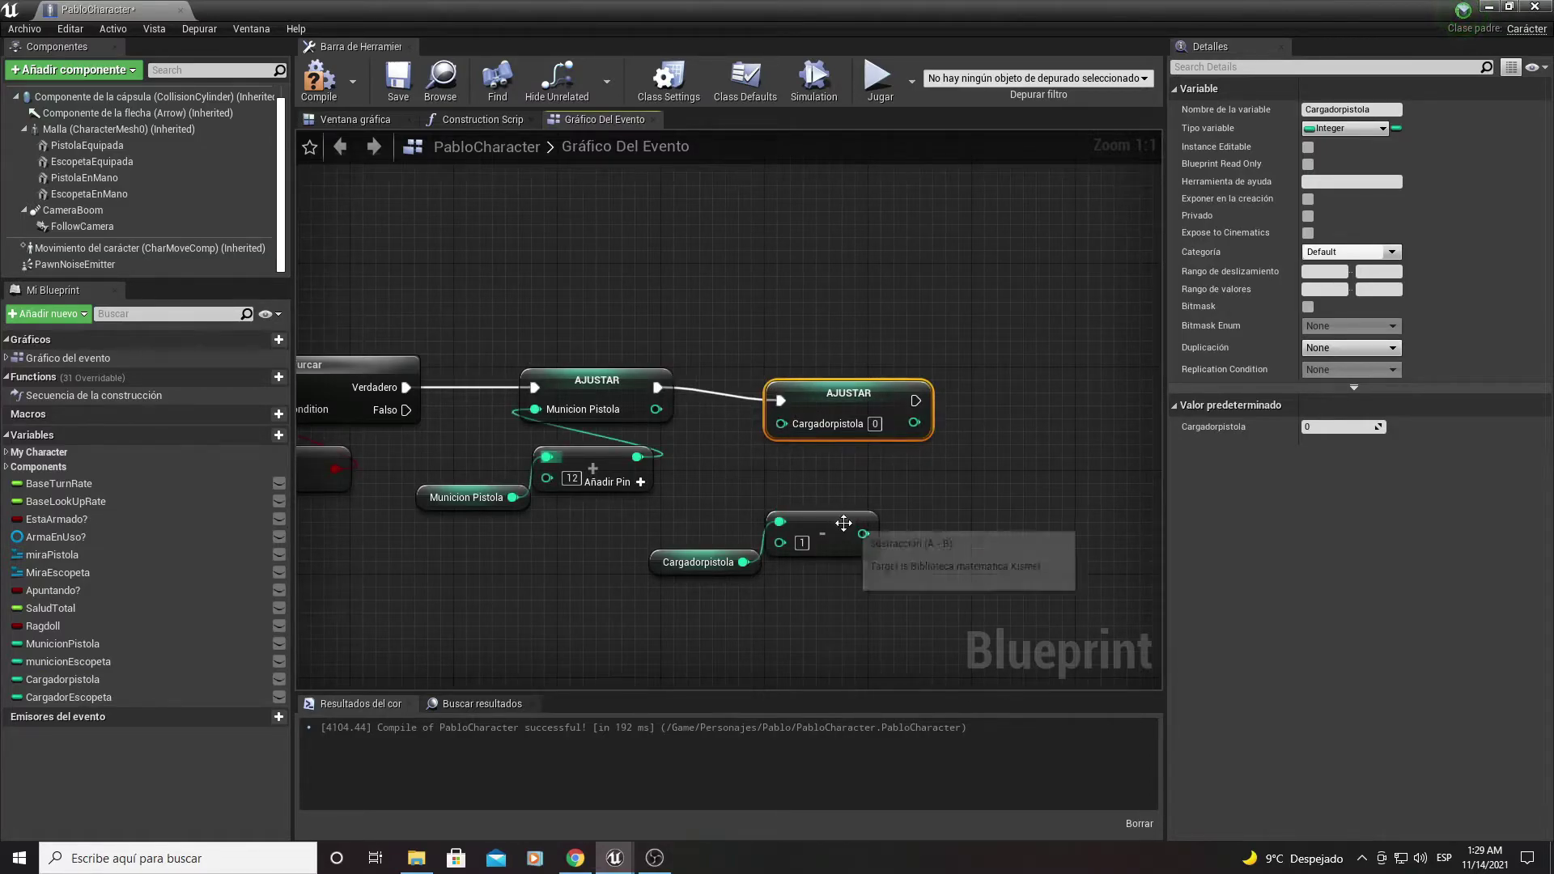
mouse_move(863, 534)
mouse_down()
mouse_move(782, 423)
mouse_move(850, 396)
mouse_up()
right_drag(798, 553, 769, 488)
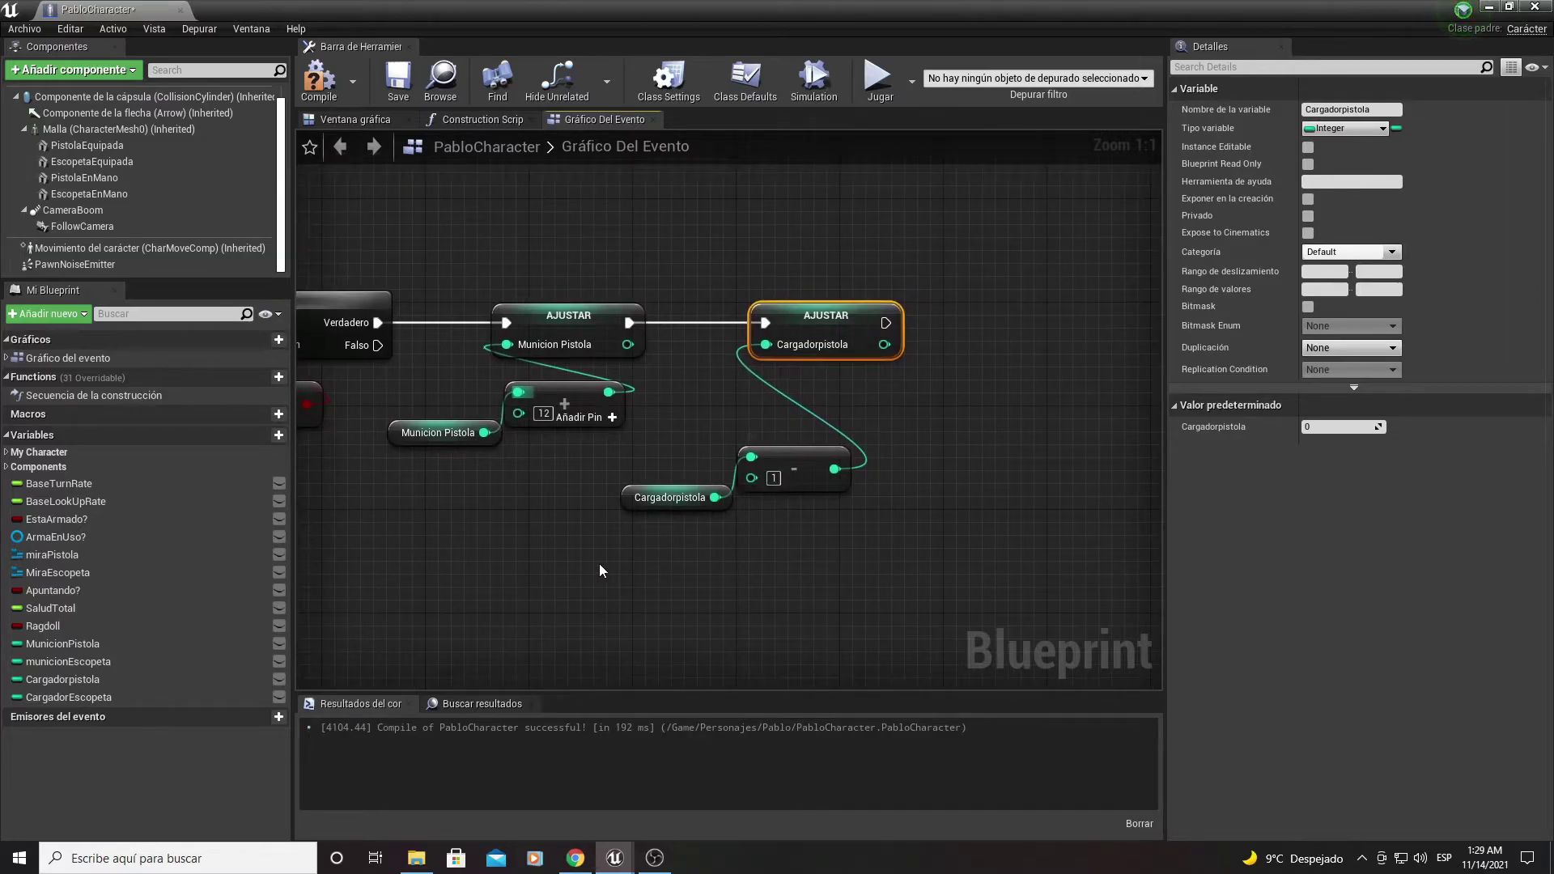
mouse_move(613, 524)
mouse_down()
mouse_move(850, 460)
mouse_move(841, 403)
mouse_up()
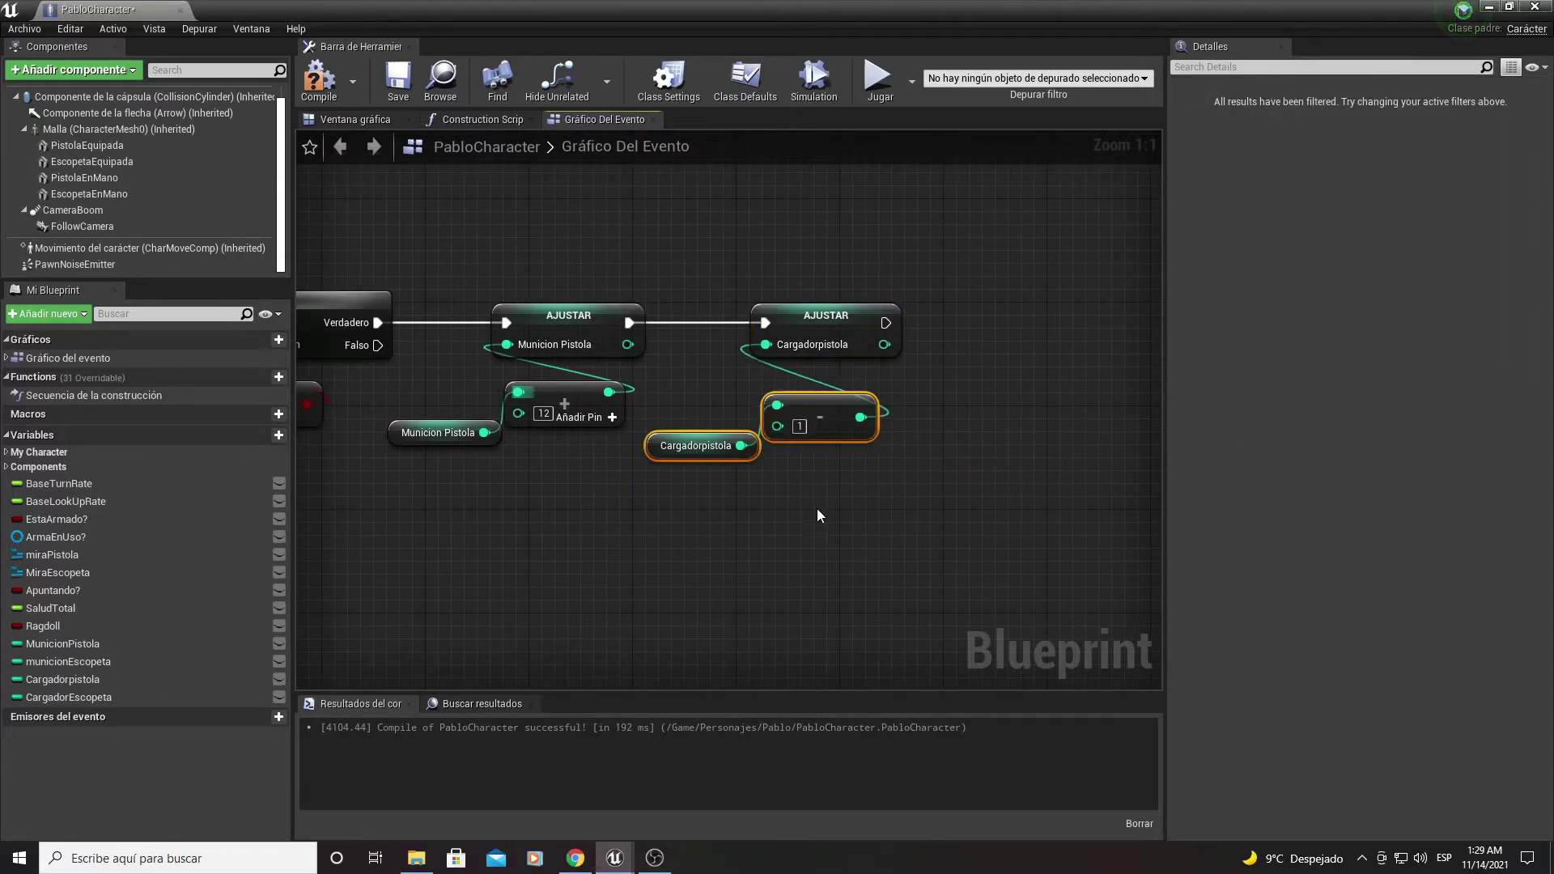
click(837, 522)
right_drag(456, 488, 636, 469)
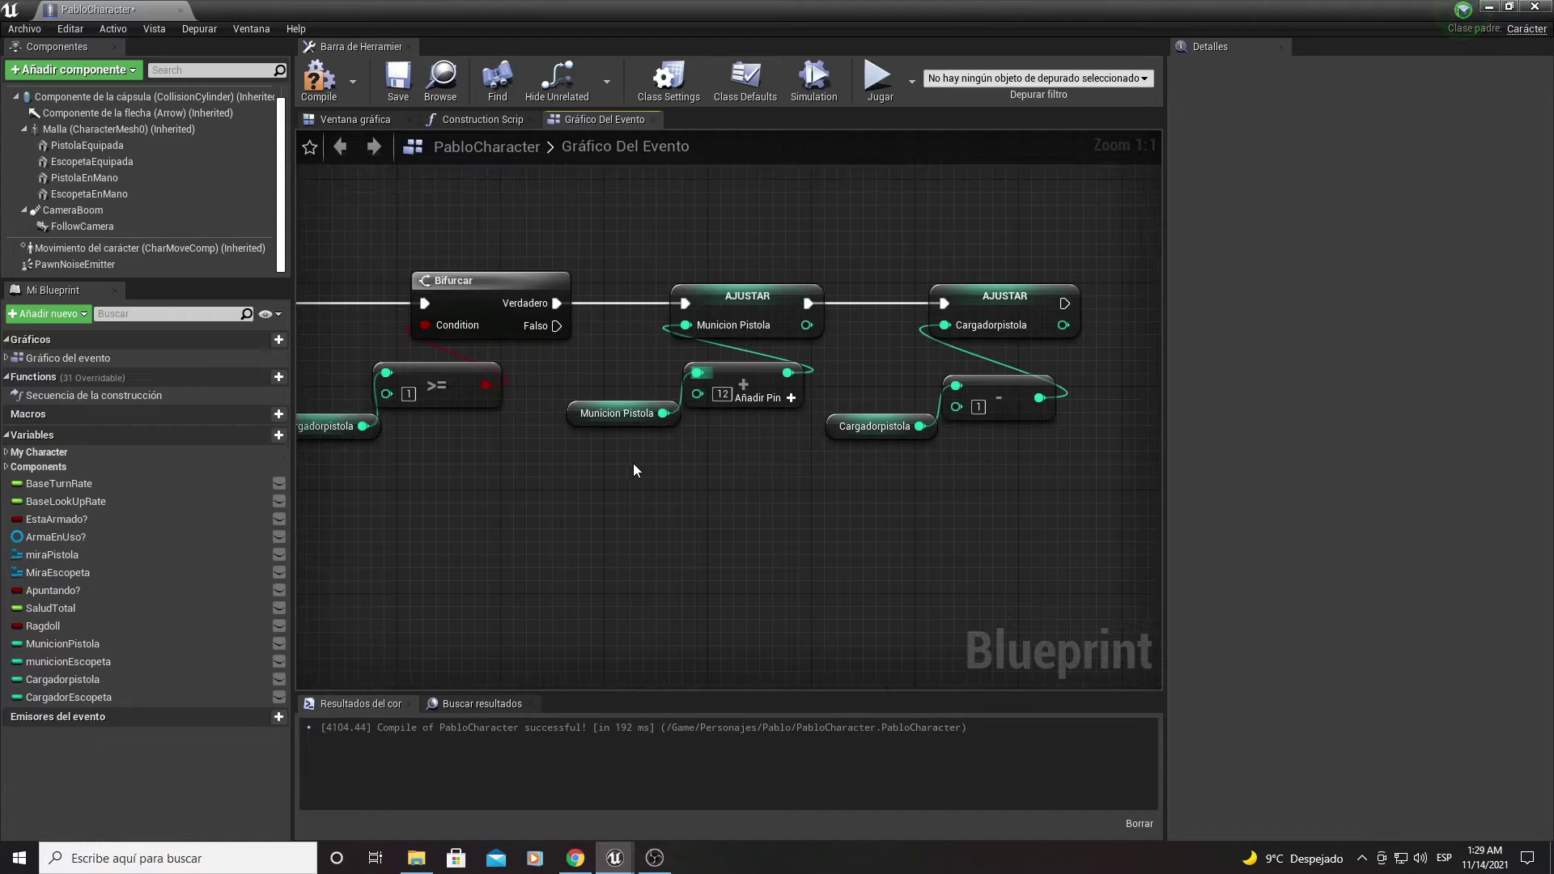
Step: Compile the PabloCharacter blueprint and minimize it to return to the level
click(319, 80)
right_drag(484, 328, 797, 366)
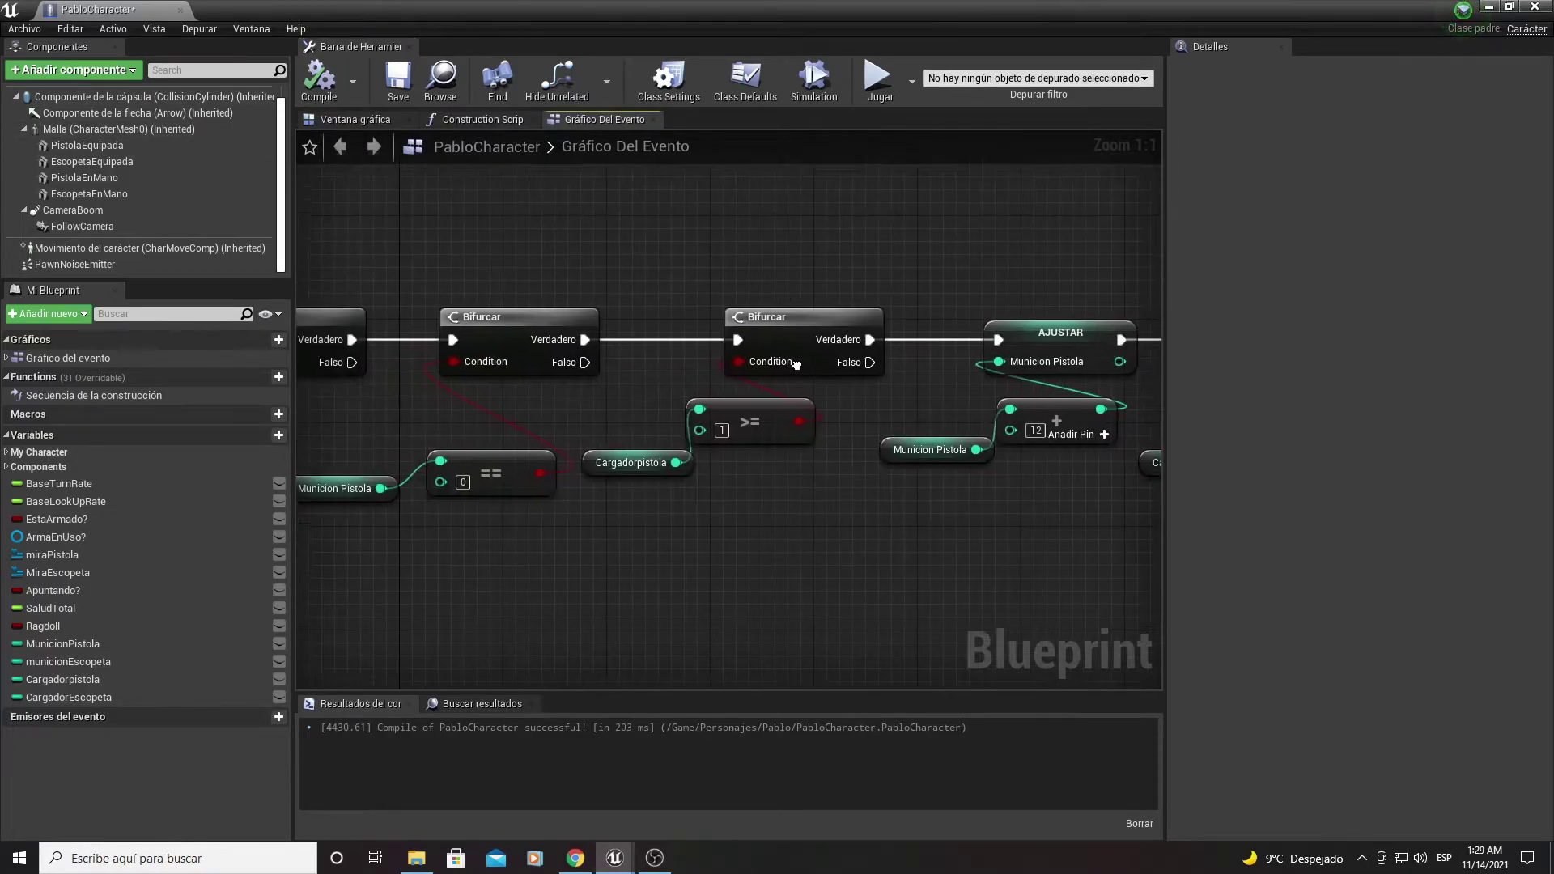
click(1490, 8)
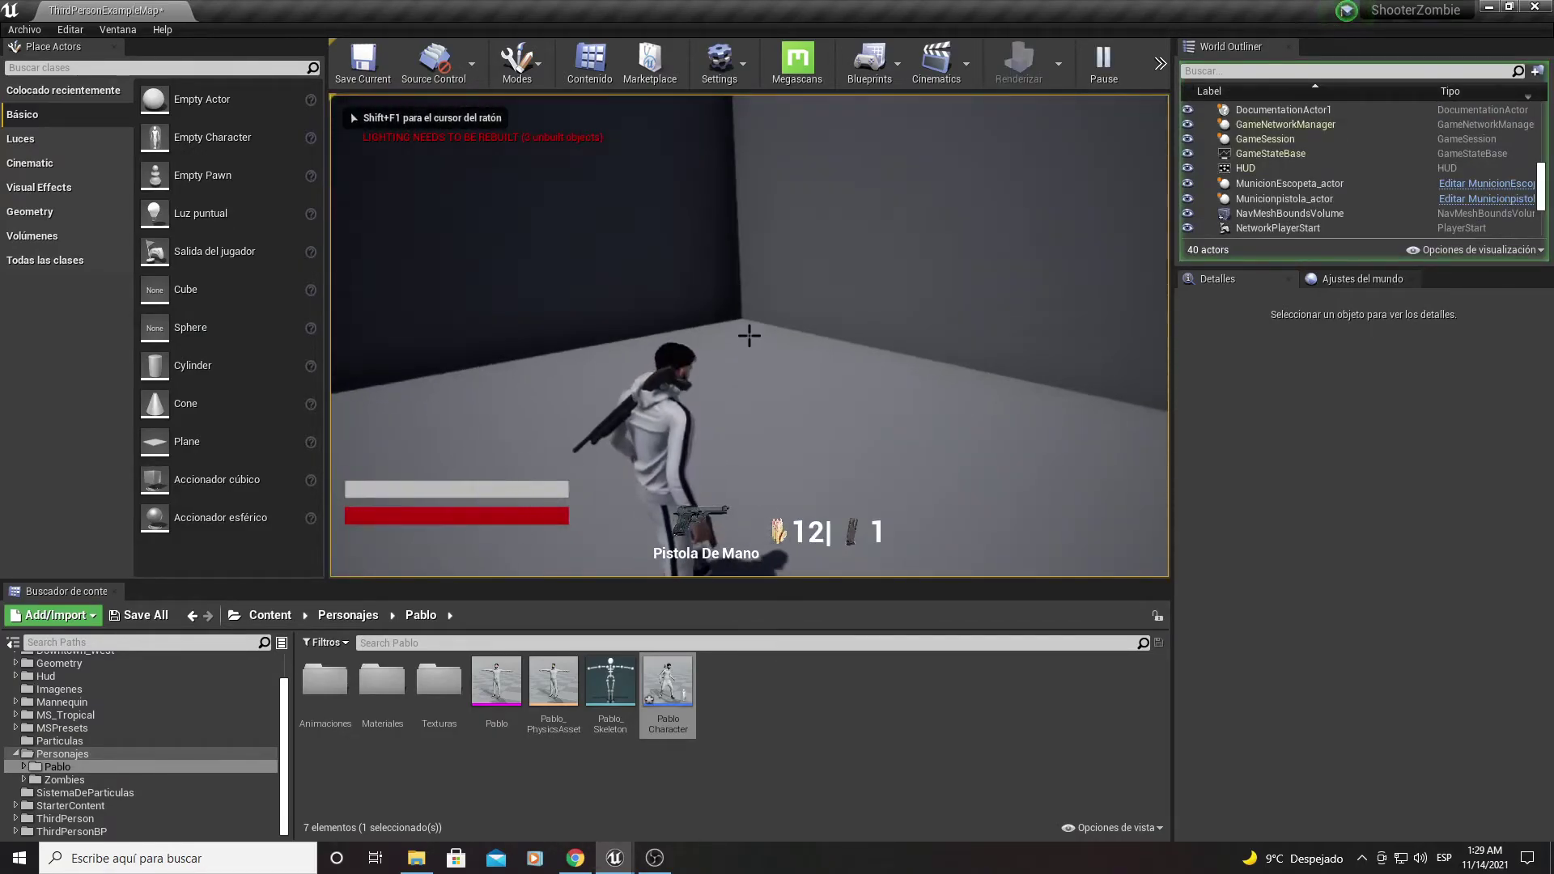
Step: Fire the pistol repeatedly in the running game to spend its ammo
click(748, 335)
click(749, 335)
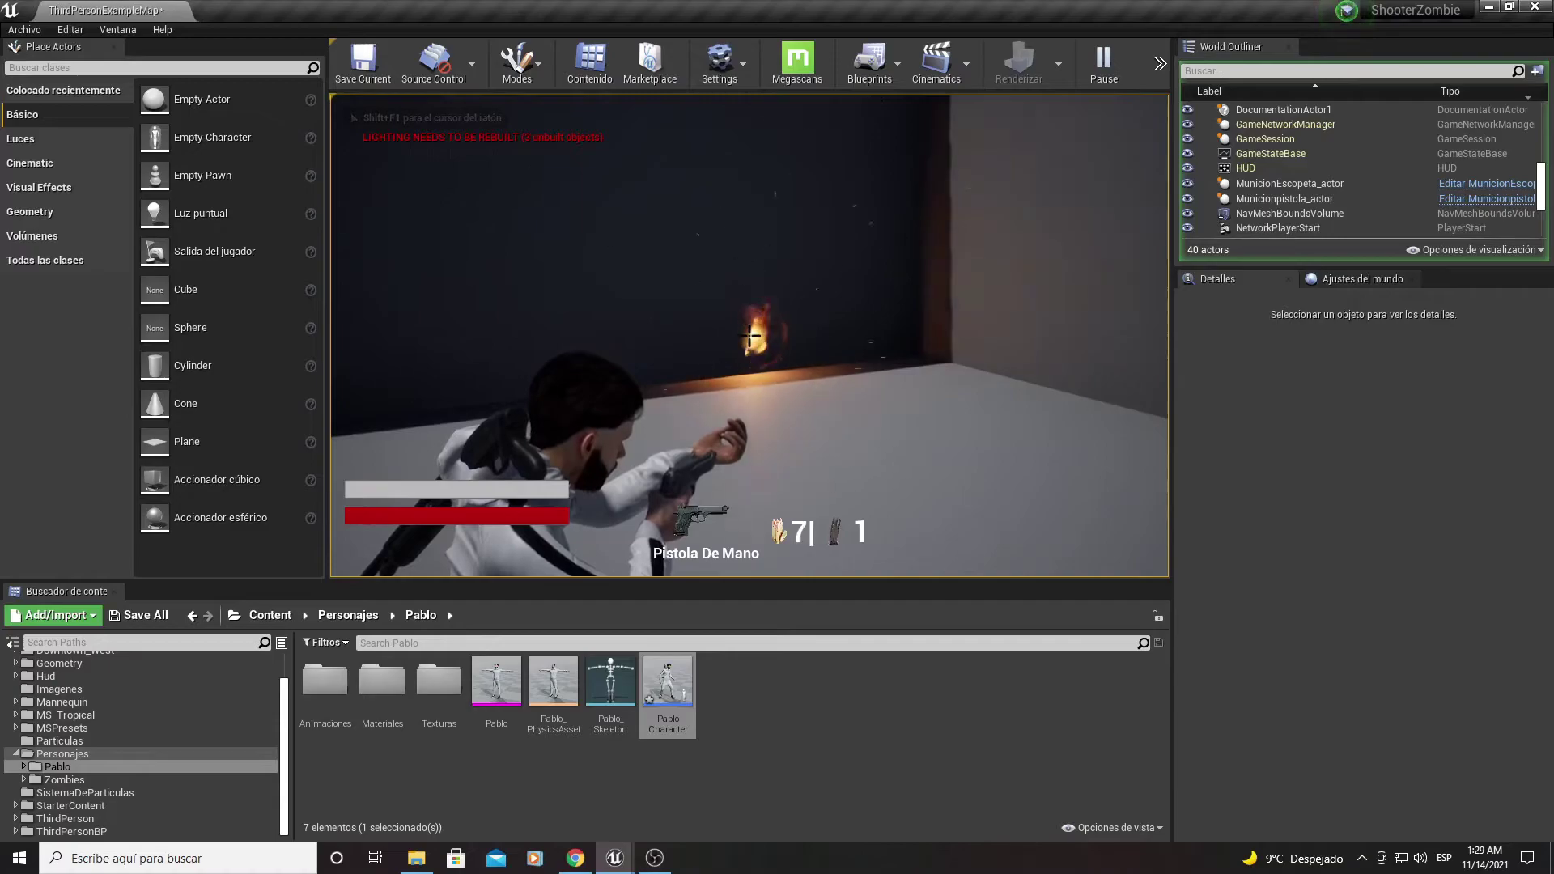
click(749, 334)
click(748, 334)
click(749, 335)
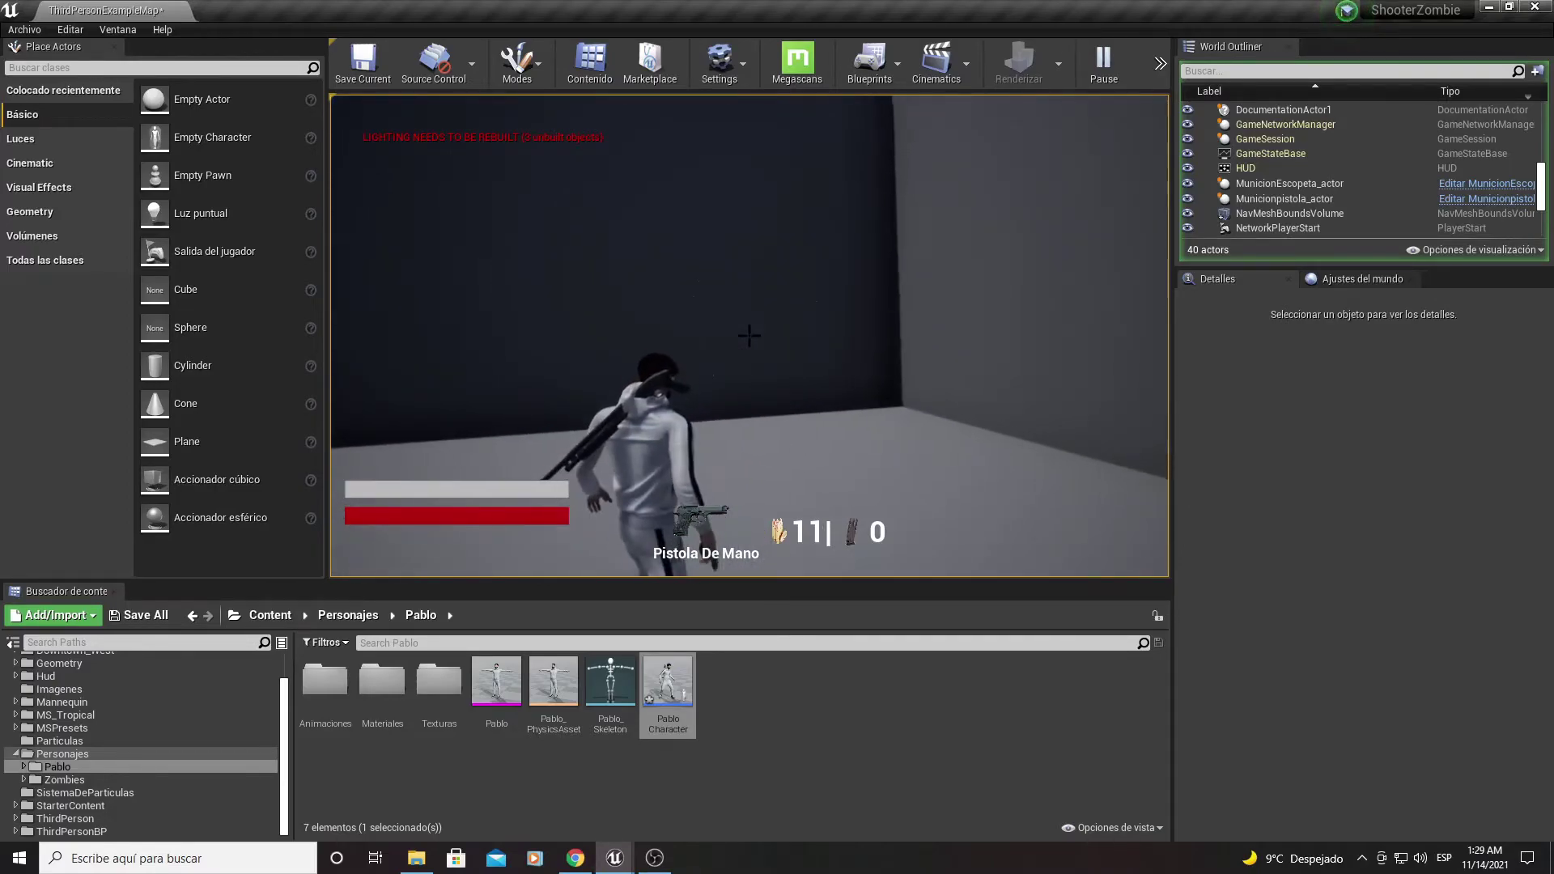
click(749, 335)
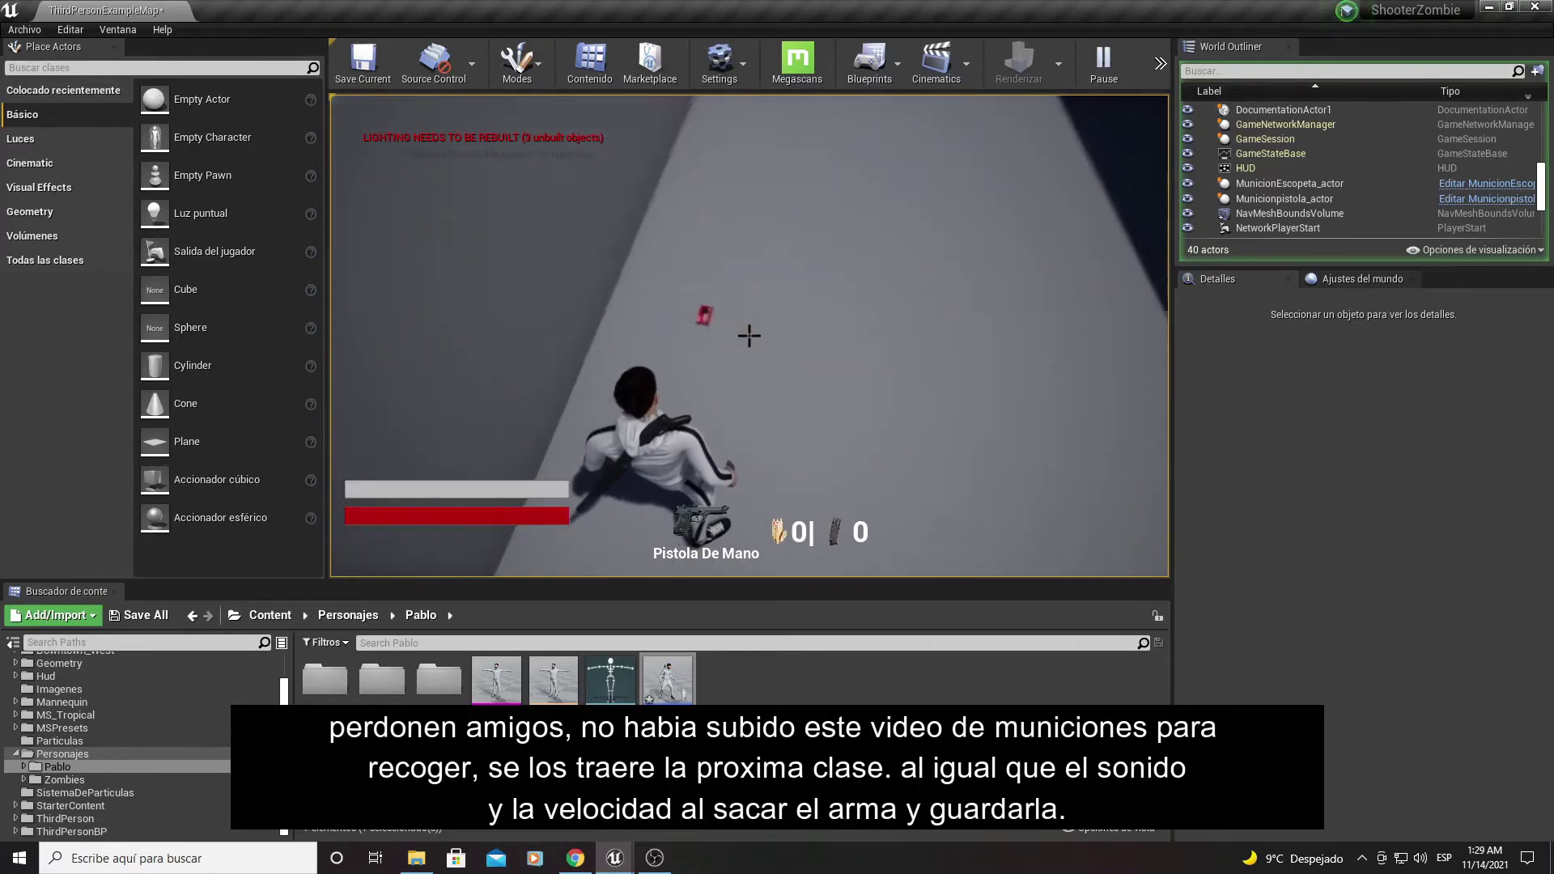
Step: Run over the ammo pickup, fire a few more shots, then stop the play session with Esc
key(w)
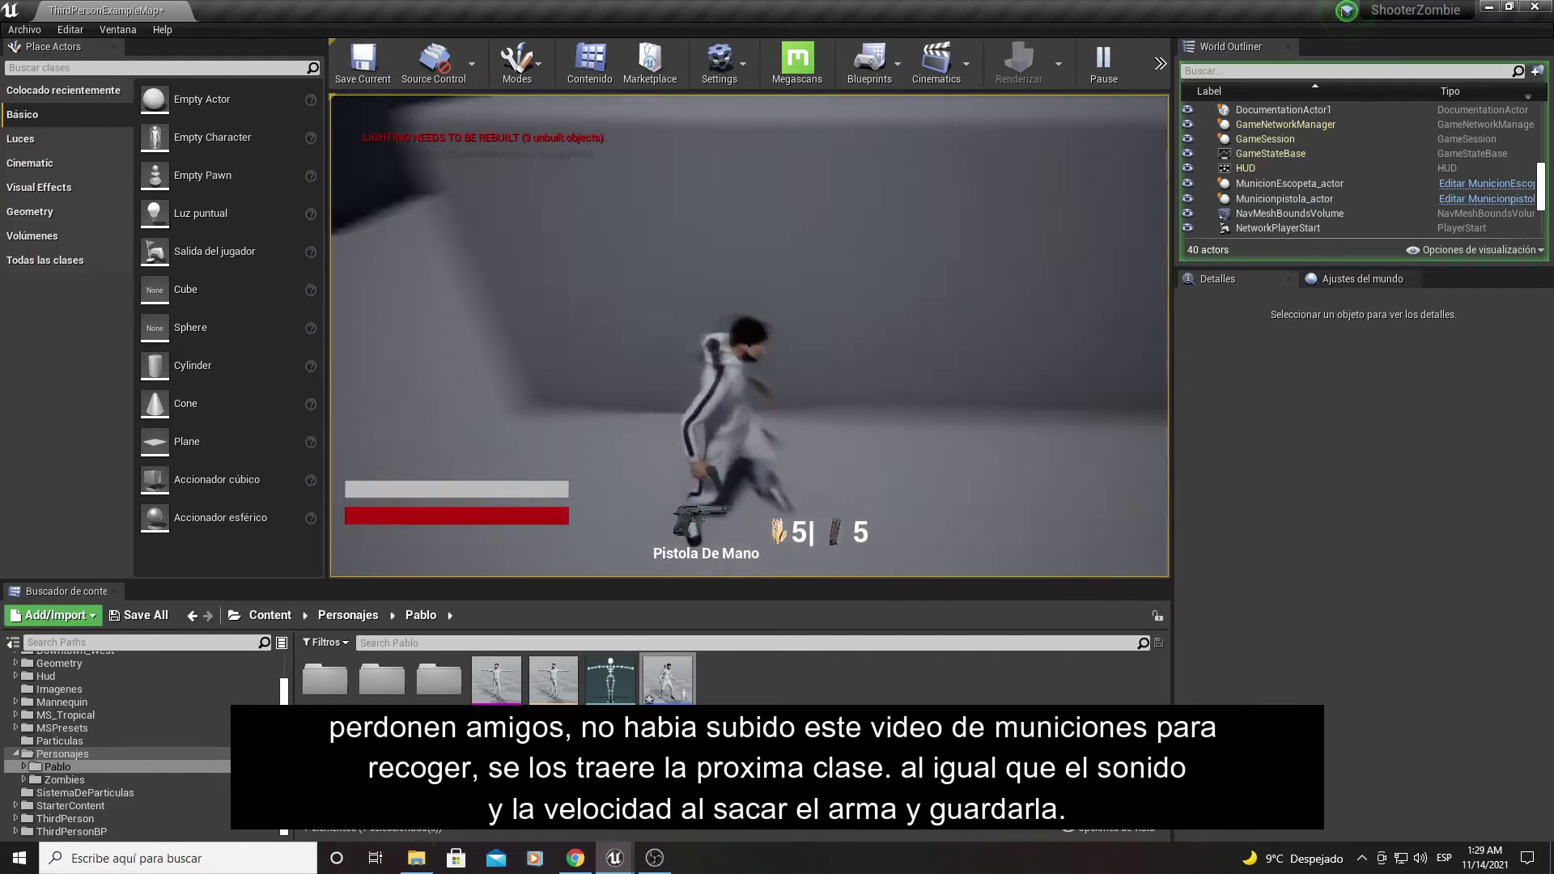
key(w)
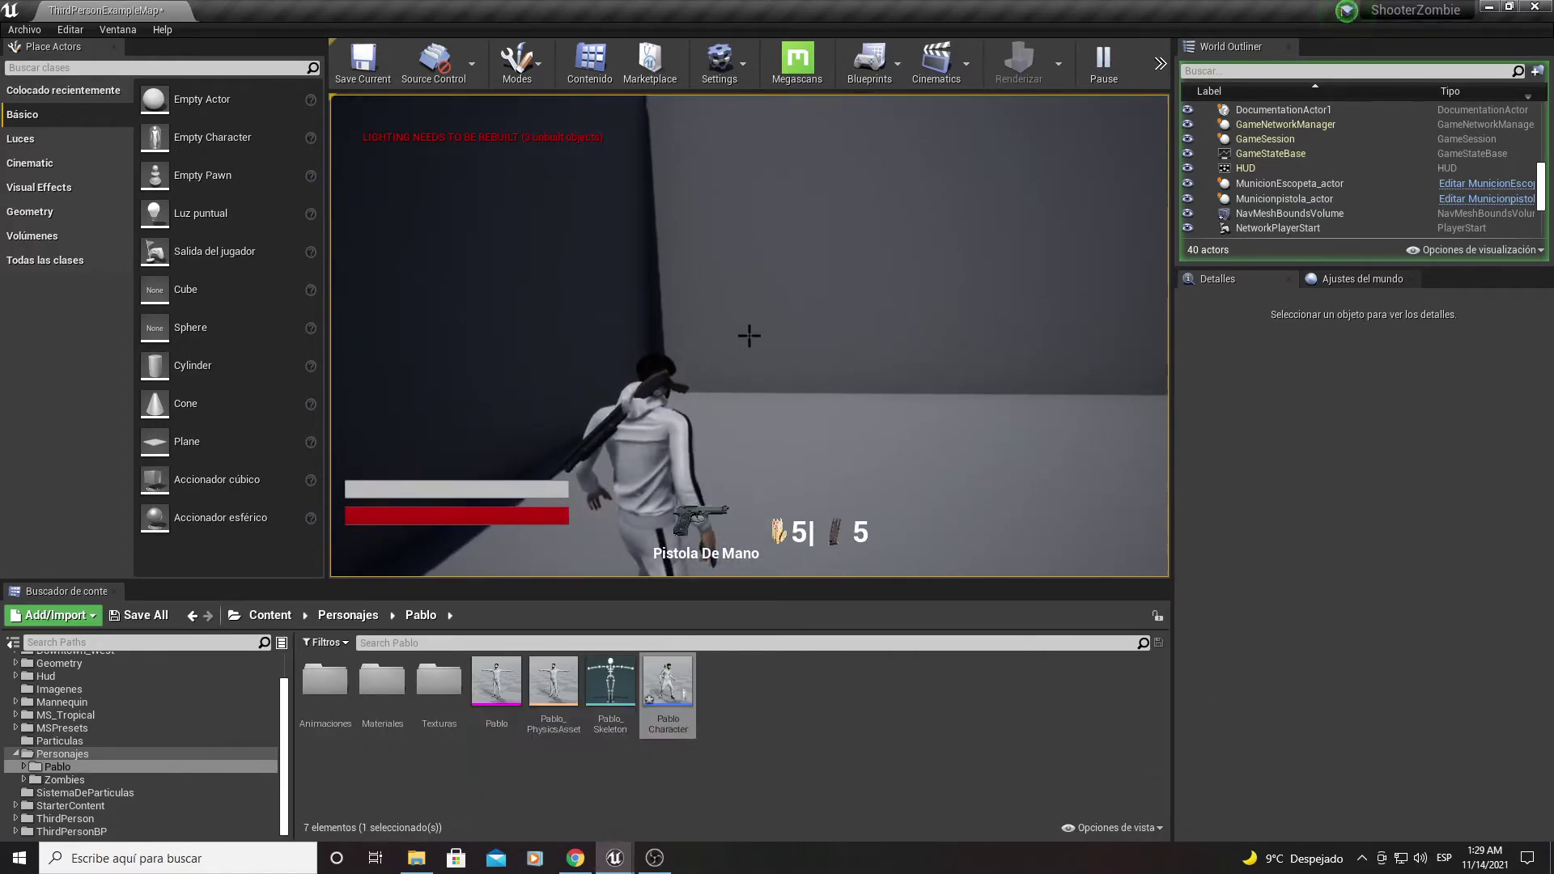
click(748, 335)
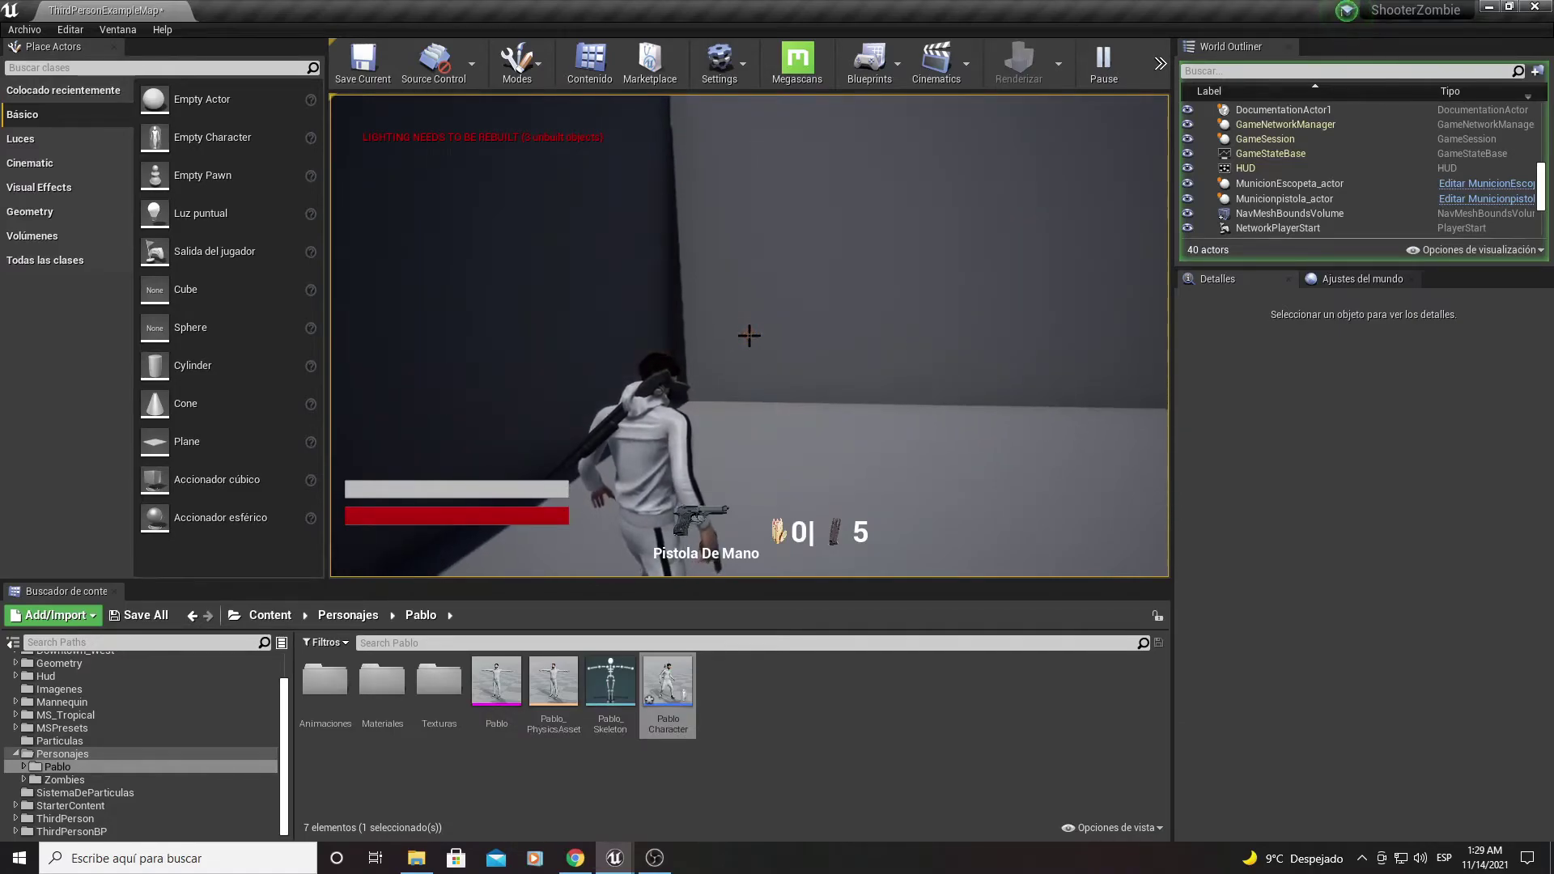
key(w)
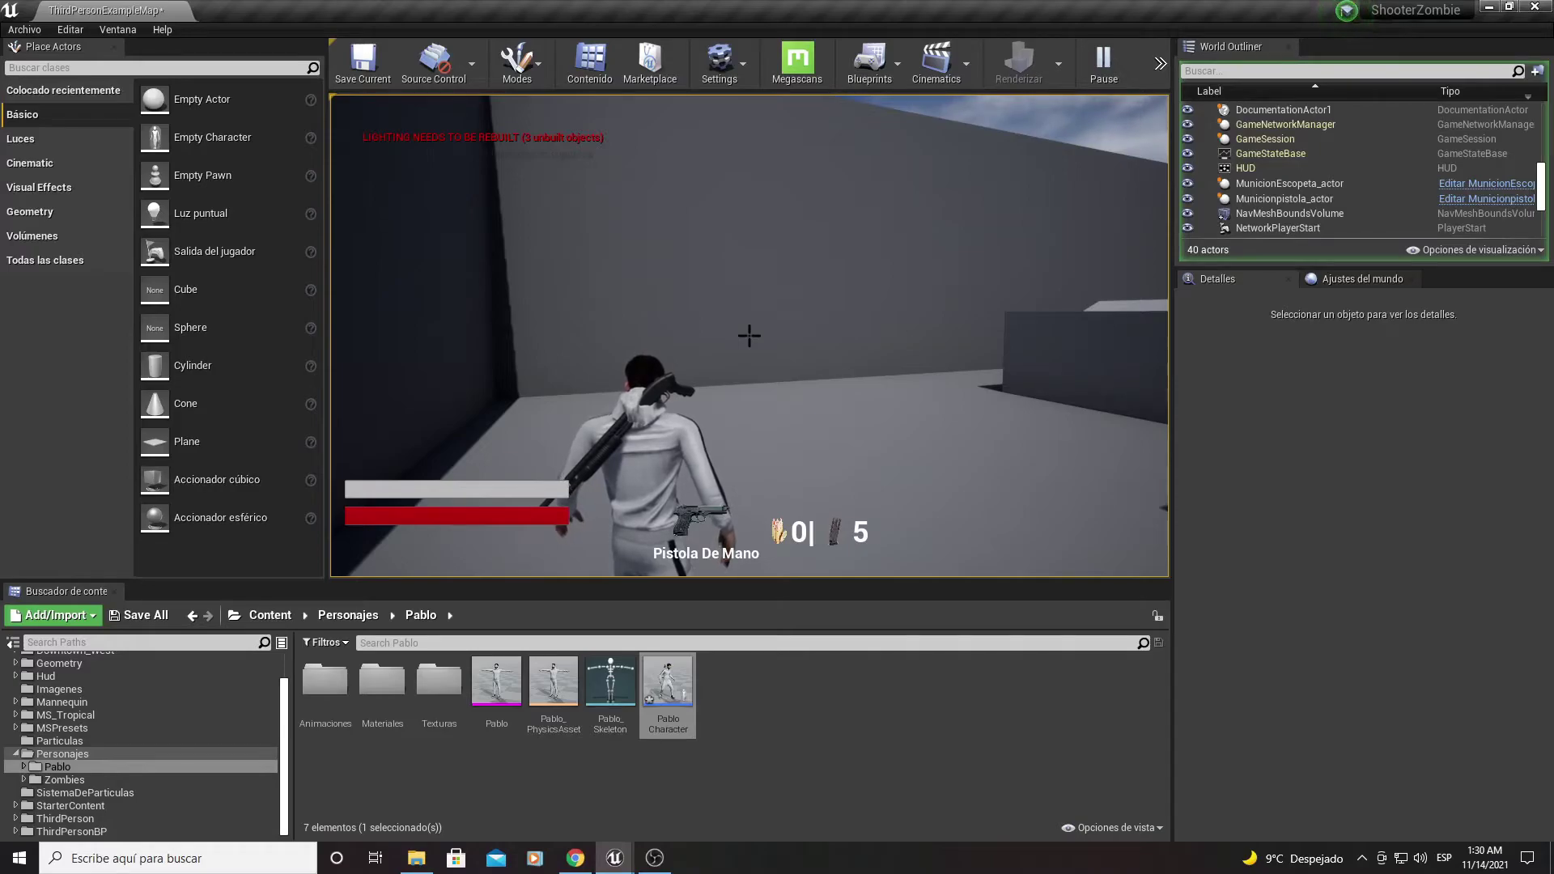
click(749, 335)
click(749, 335)
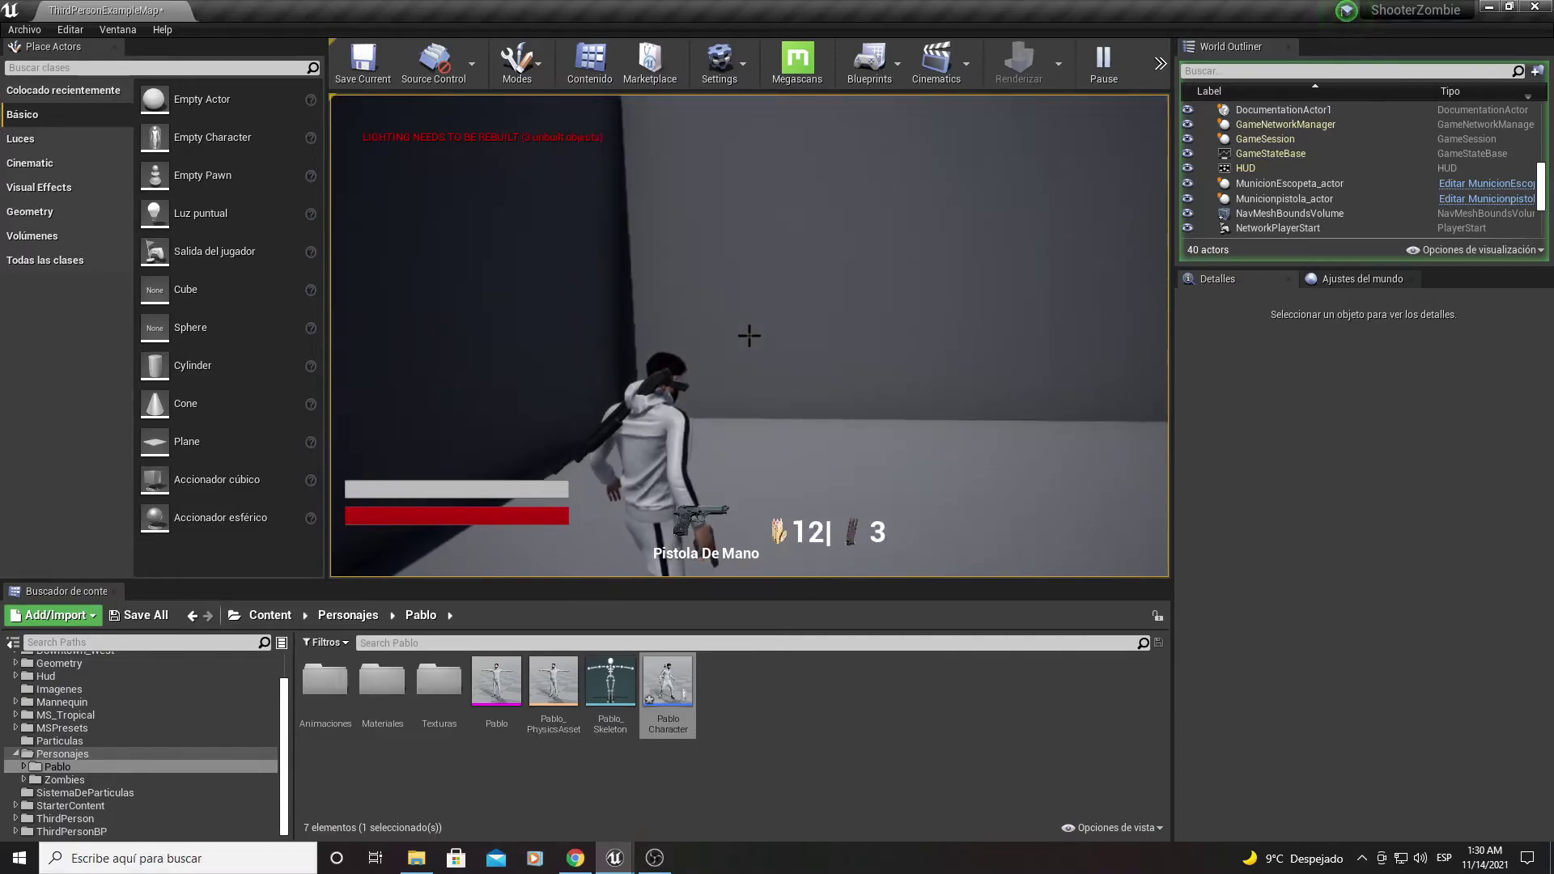
key(Escape)
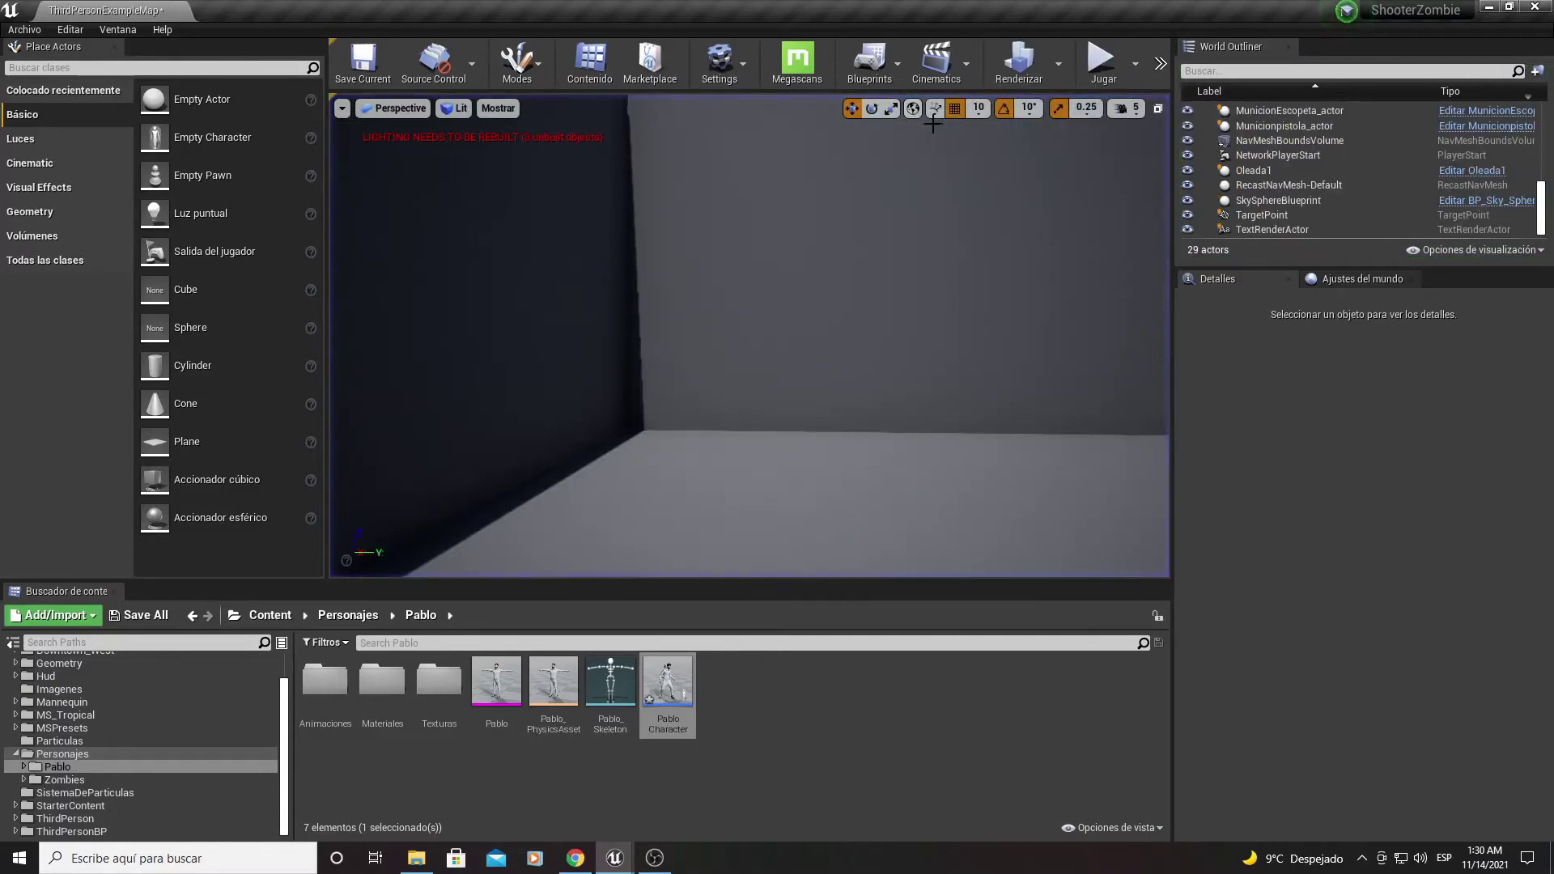
Step: In the PabloCharacter graph, add a Pistola Equipada reference with an Es visible check
mouse_move(615, 857)
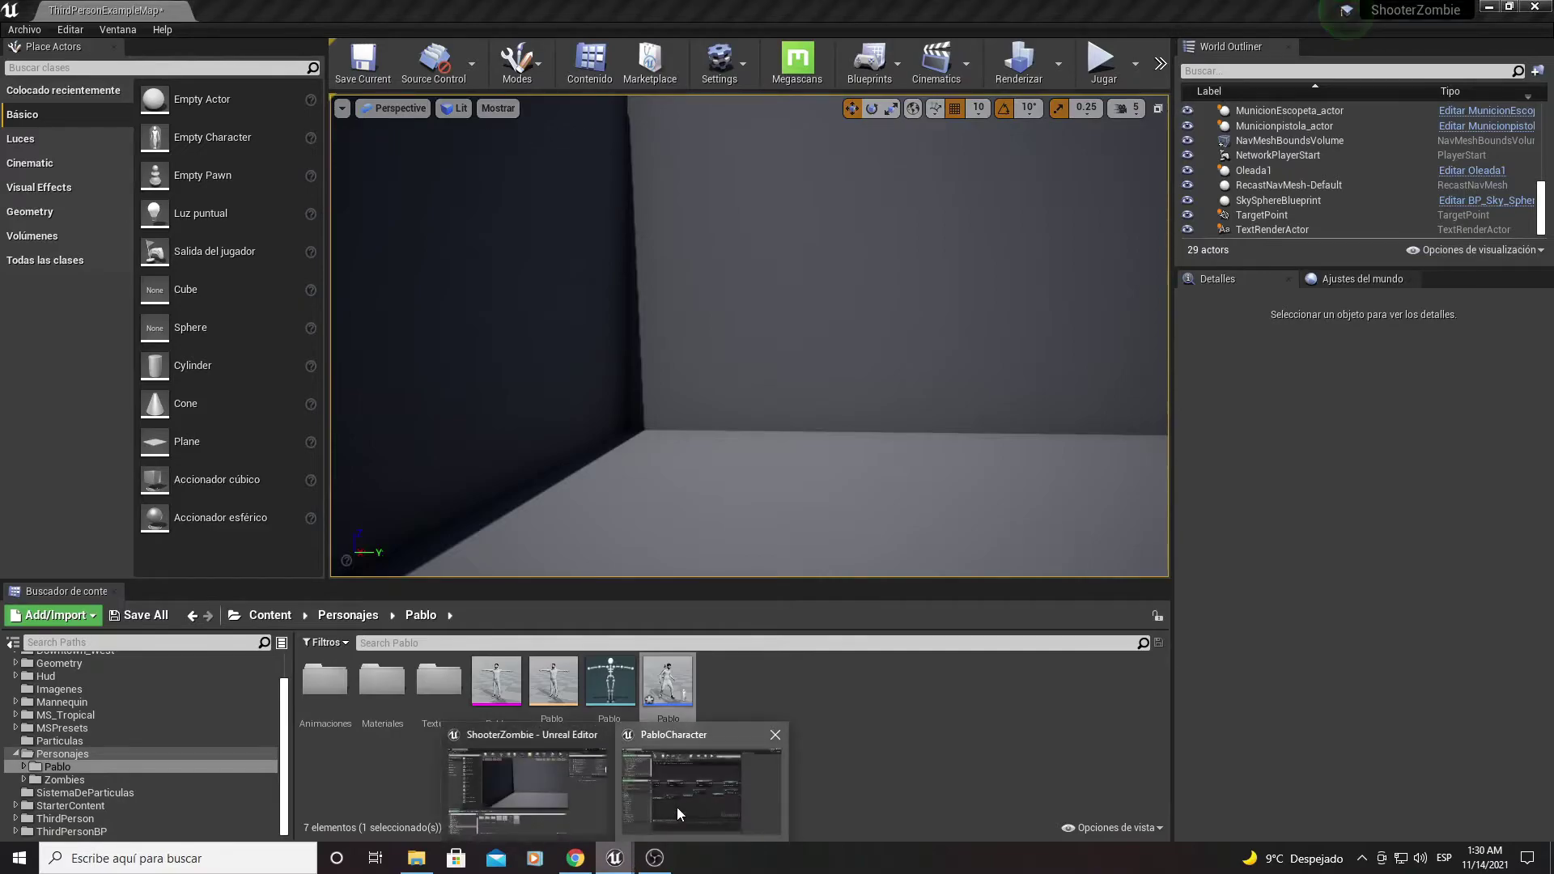
click(700, 777)
mouse_move(706, 576)
right_down()
mouse_move(748, 526)
mouse_move(906, 517)
right_up()
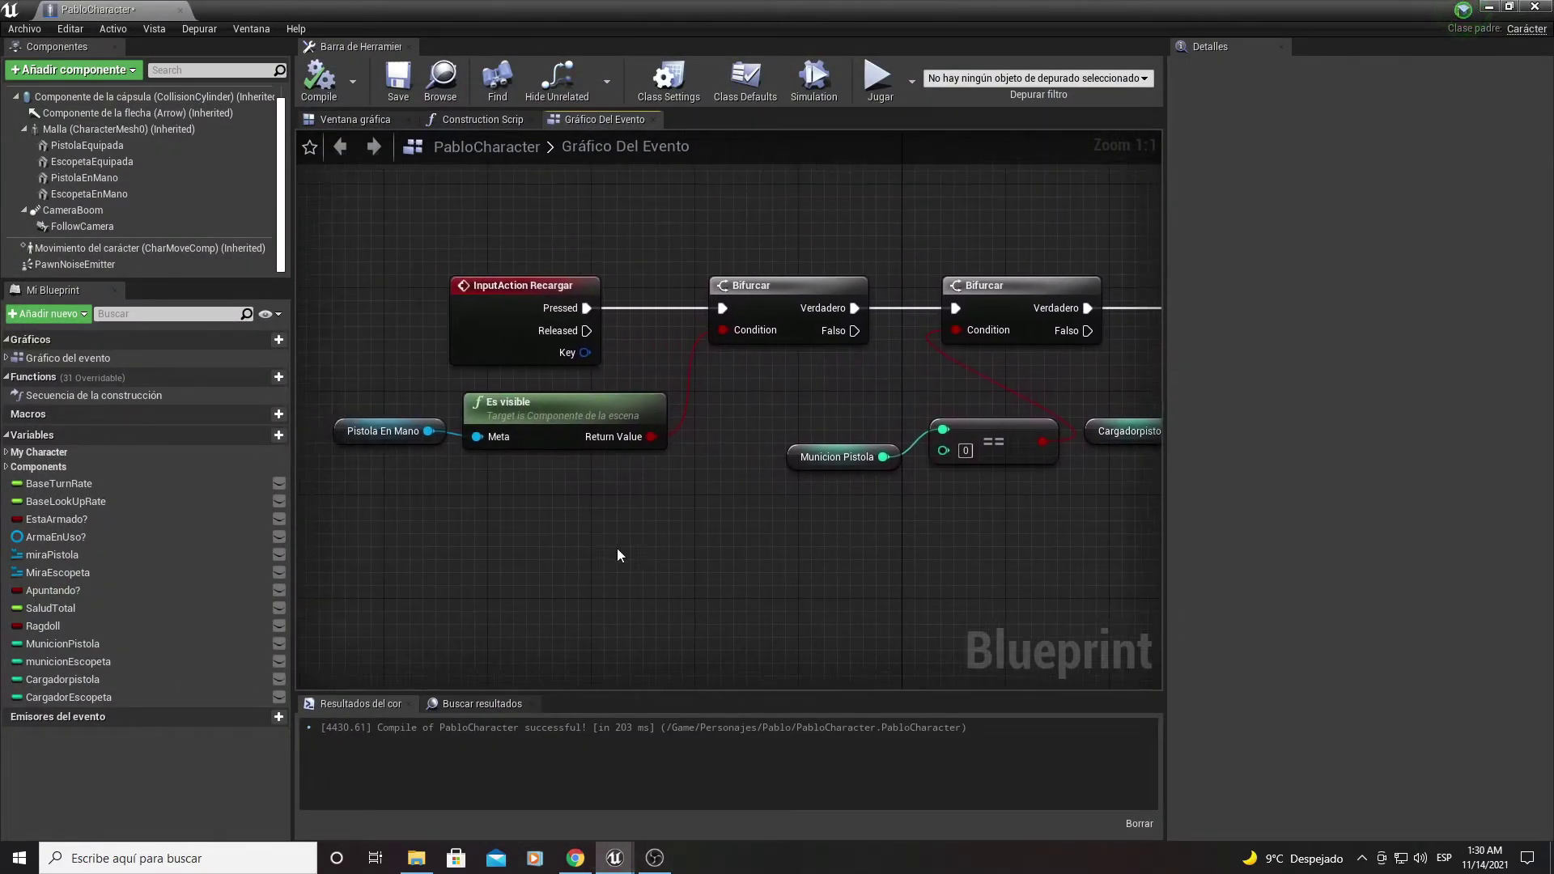
click(79, 162)
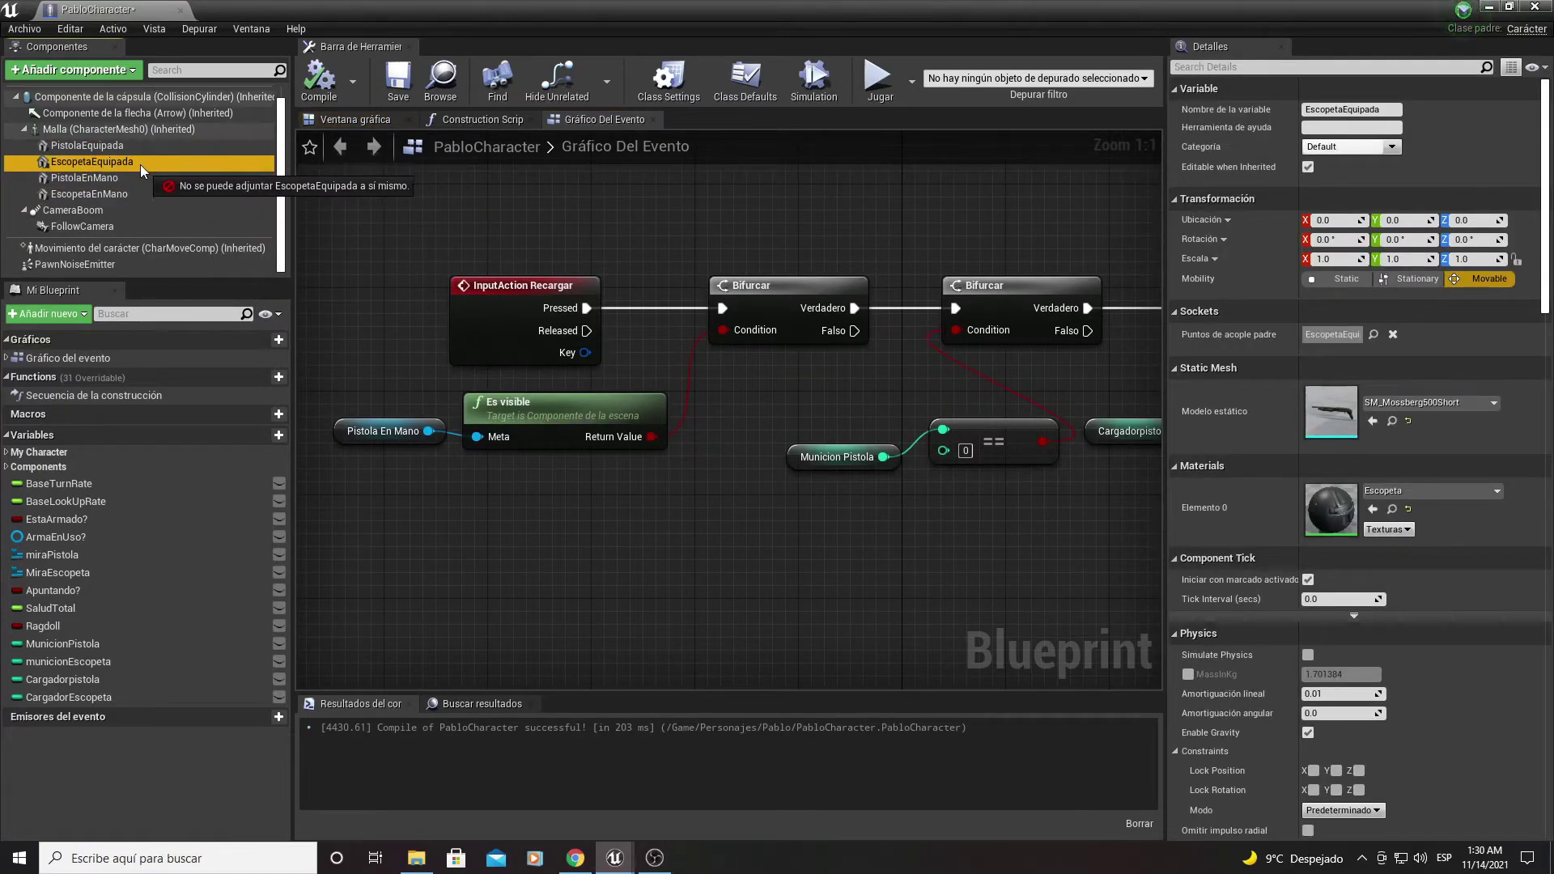
drag(81, 144, 950, 657)
mouse_move(638, 618)
mouse_down()
mouse_move(757, 590)
mouse_move(495, 633)
mouse_move(627, 640)
mouse_up()
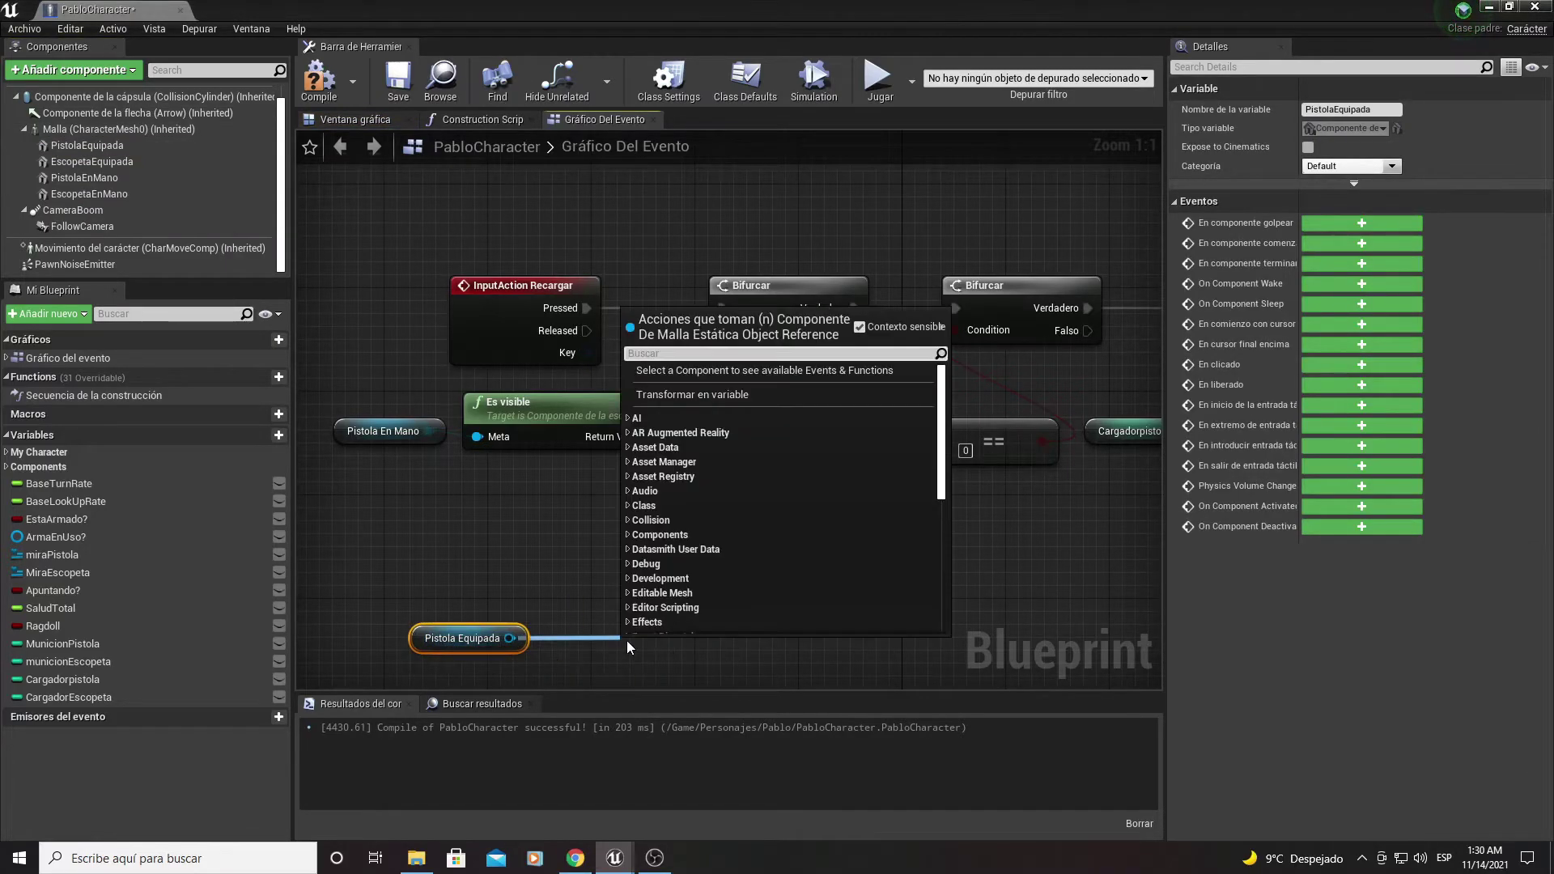
text(visi)
key(Return)
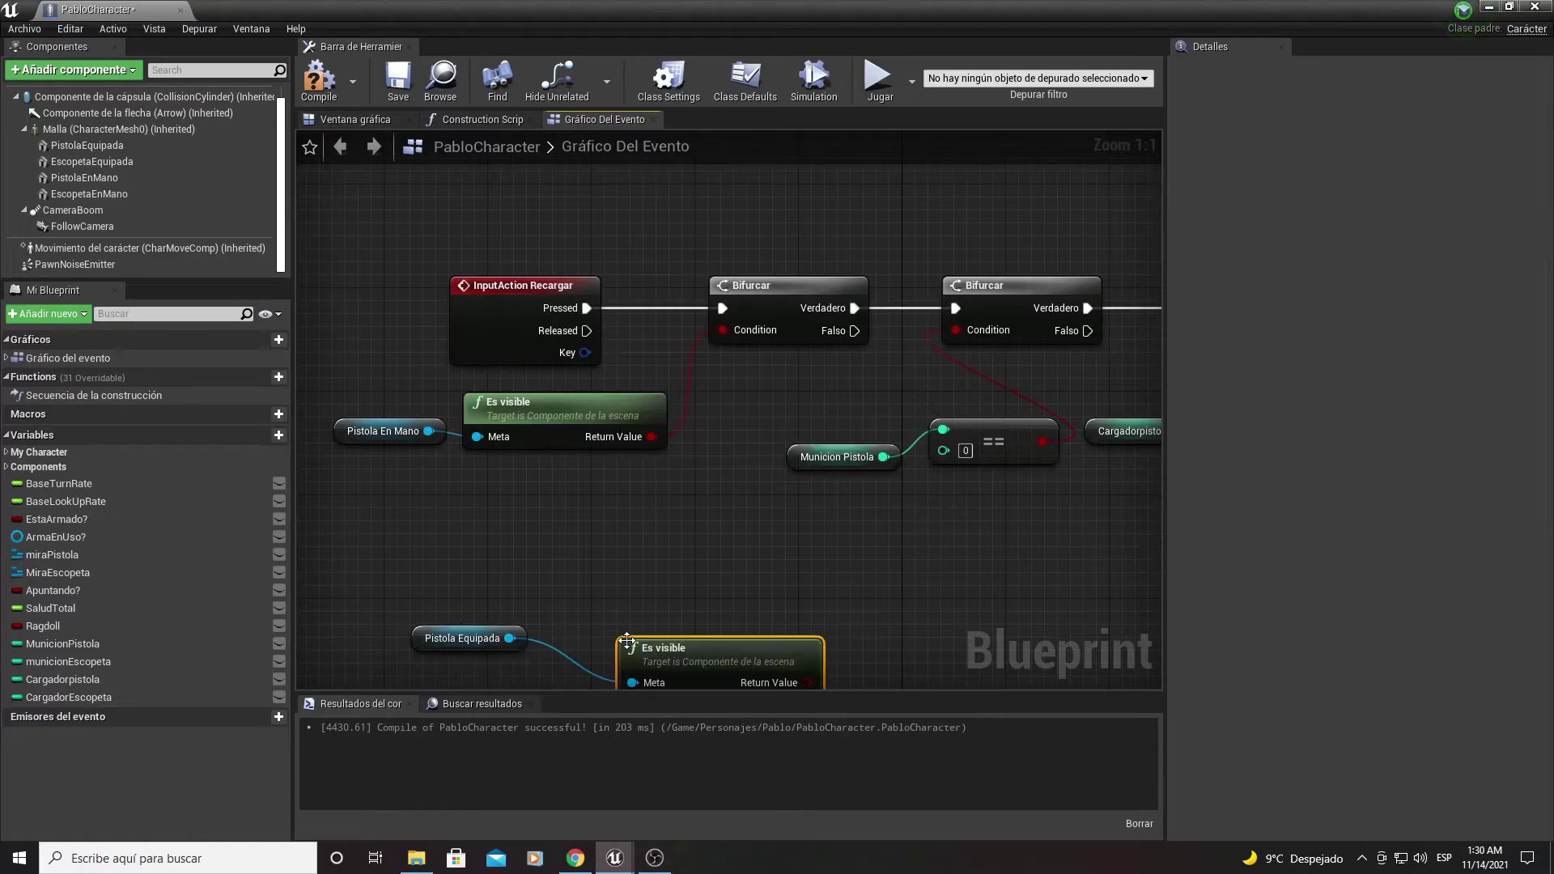
Step: Add a Bifurcar driven by Es visible and wire the first Bifurcar's Falso into it
right_drag(790, 623, 678, 609)
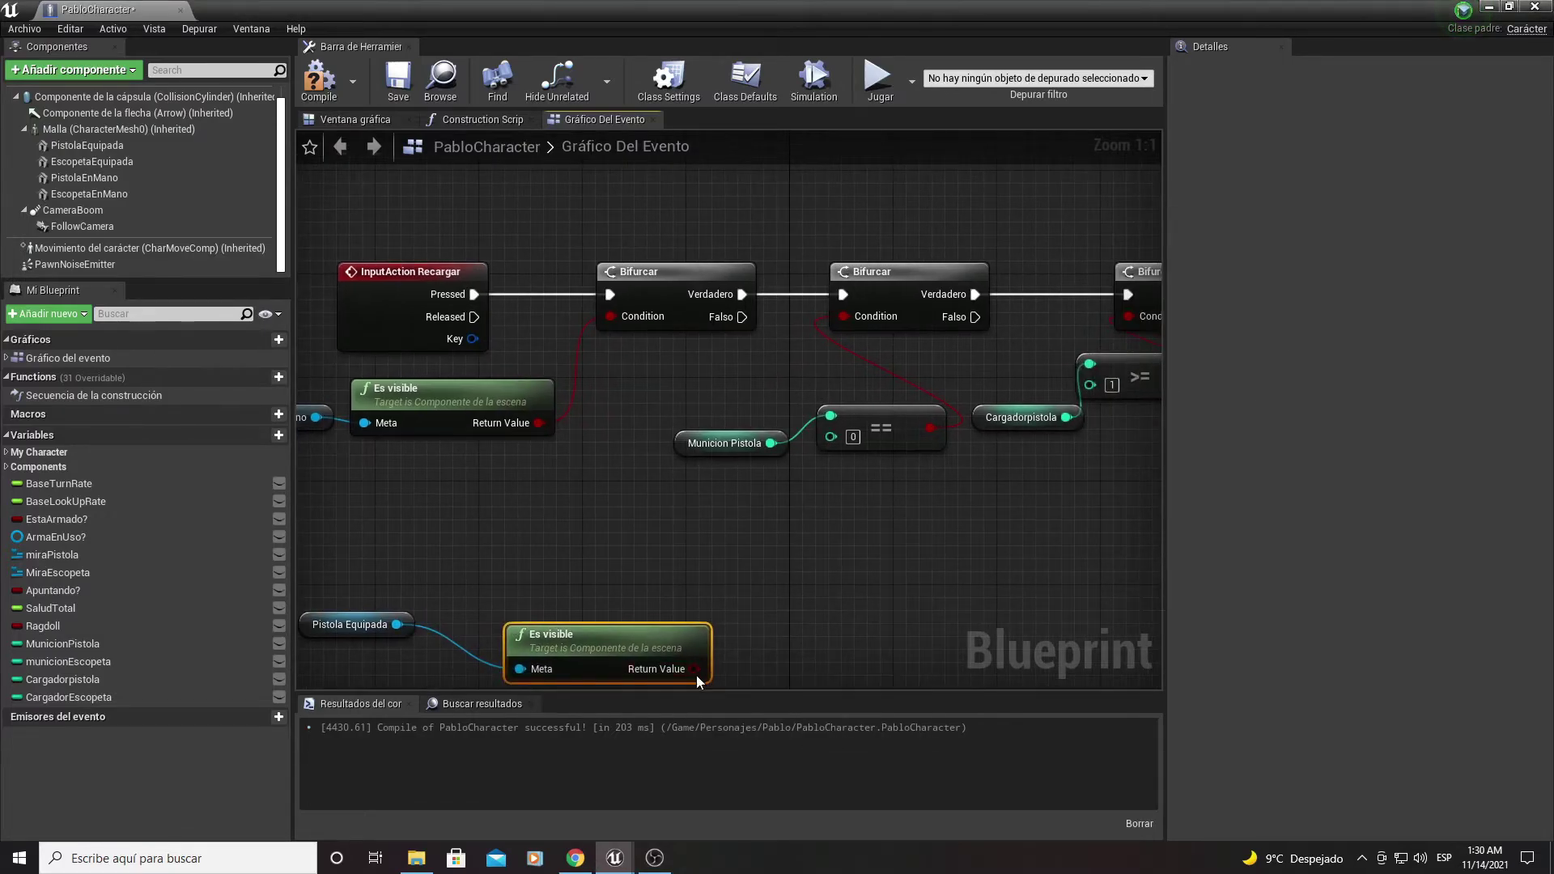
drag(695, 669, 781, 592)
text(bi)
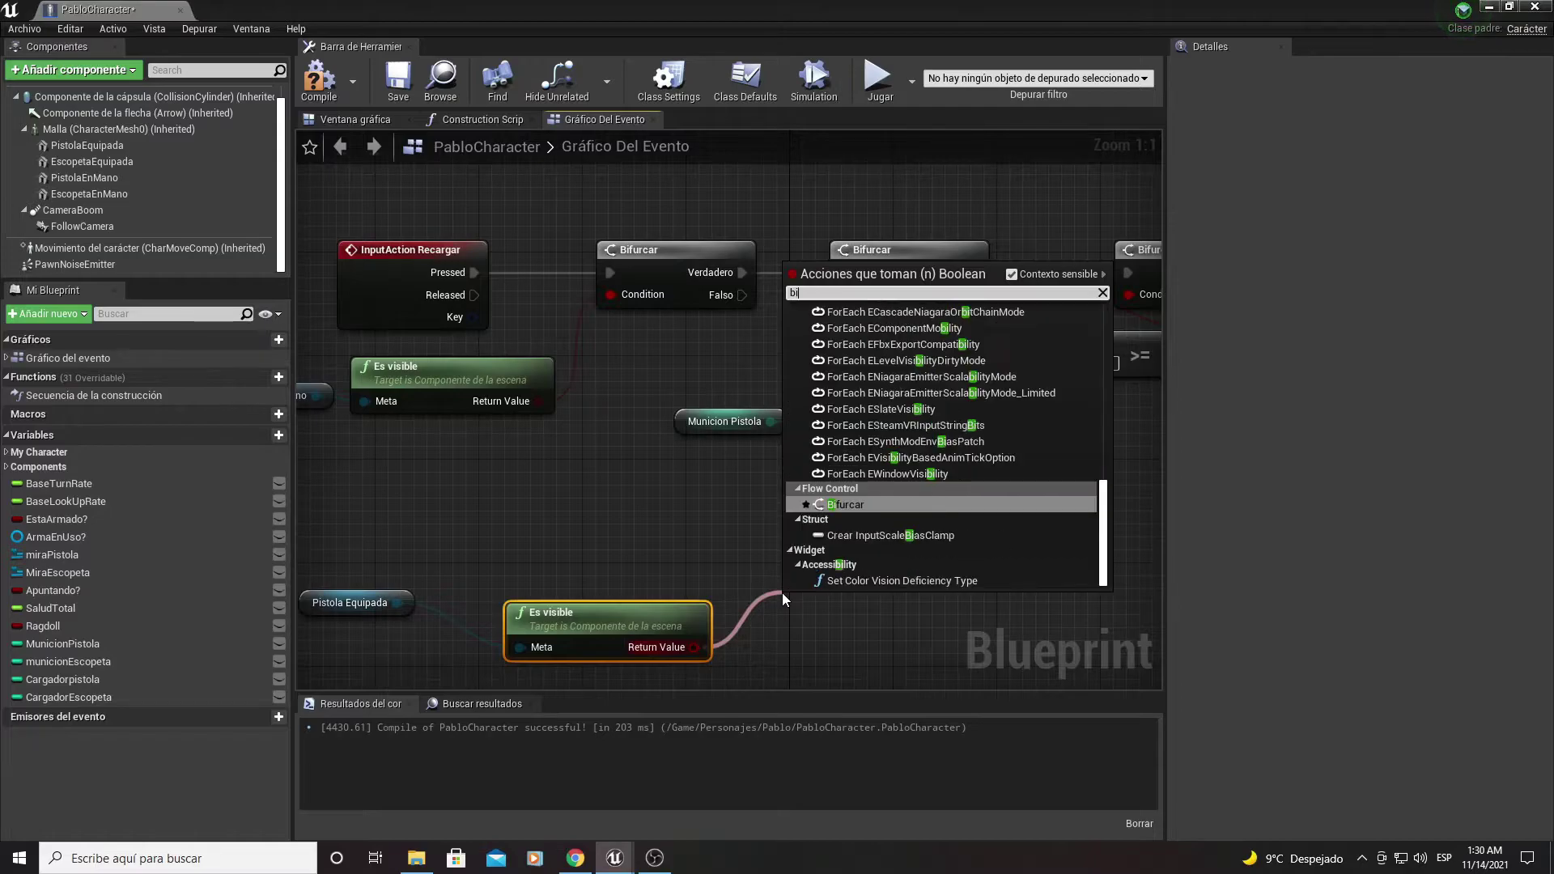
text(fur)
key(Return)
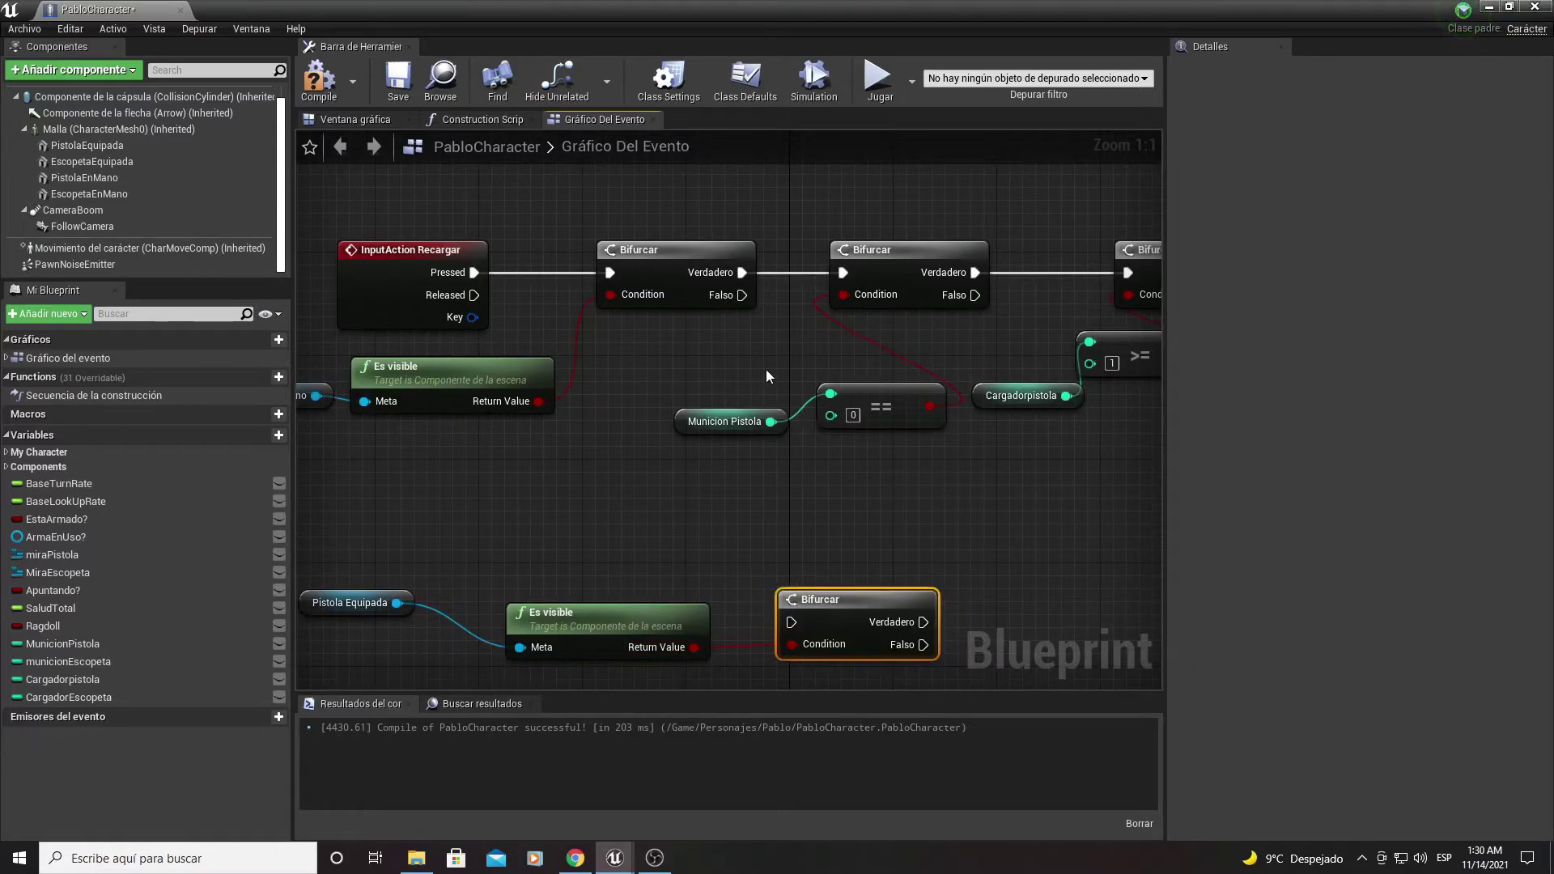
mouse_move(743, 294)
mouse_down()
mouse_move(788, 621)
mouse_move(881, 546)
mouse_up()
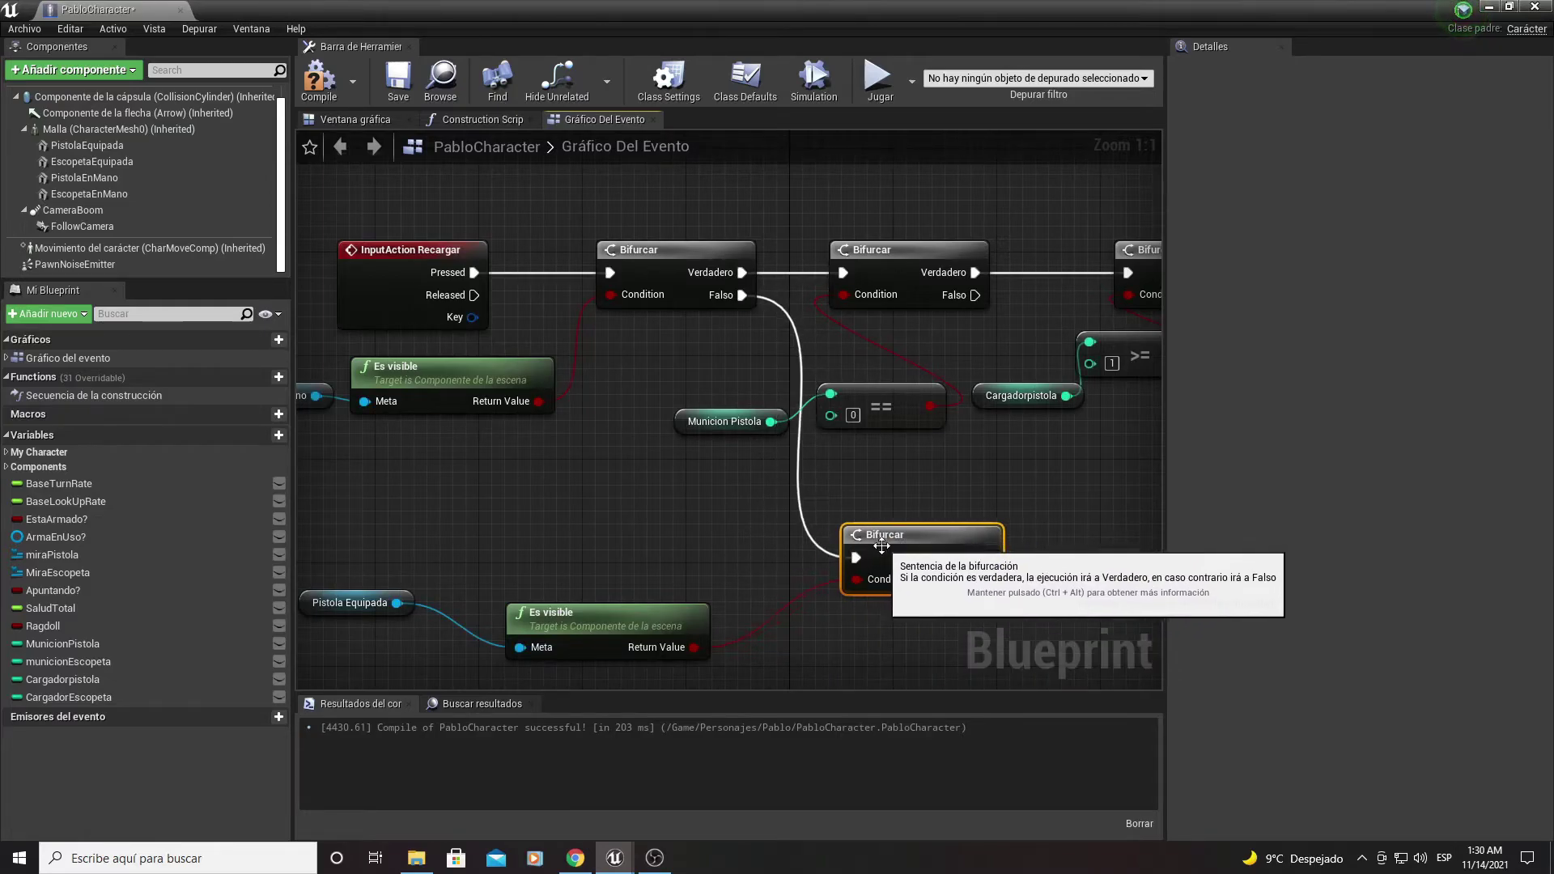
Step: Reposition the Pistola Equipada and Es visible nodes beside the new Bifurcar
right_drag(355, 282, 522, 285)
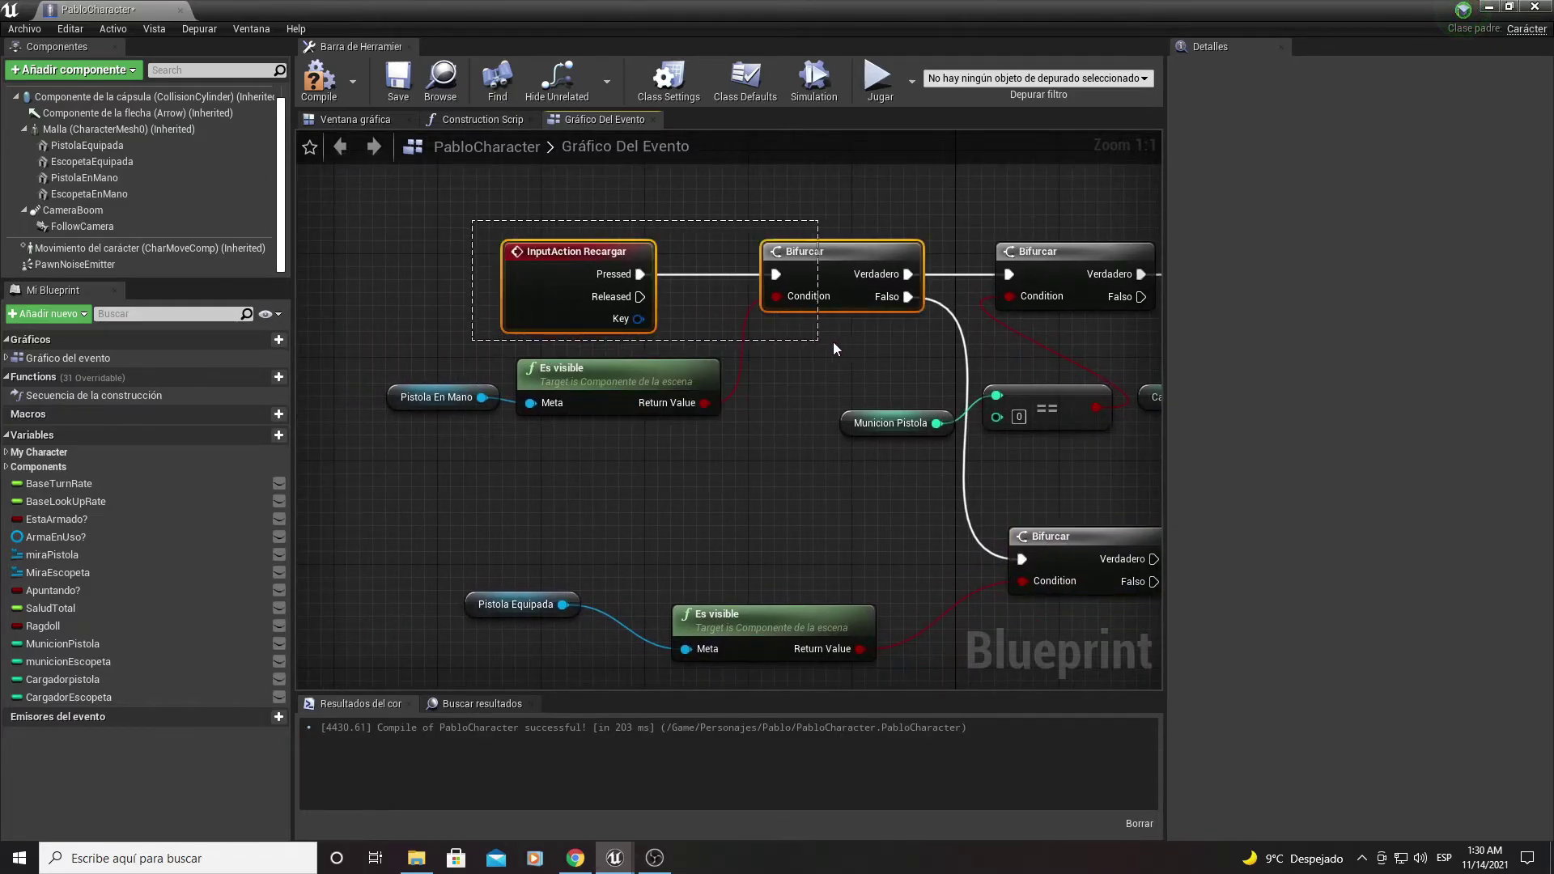
drag(844, 342, 844, 342)
drag(680, 526, 457, 399)
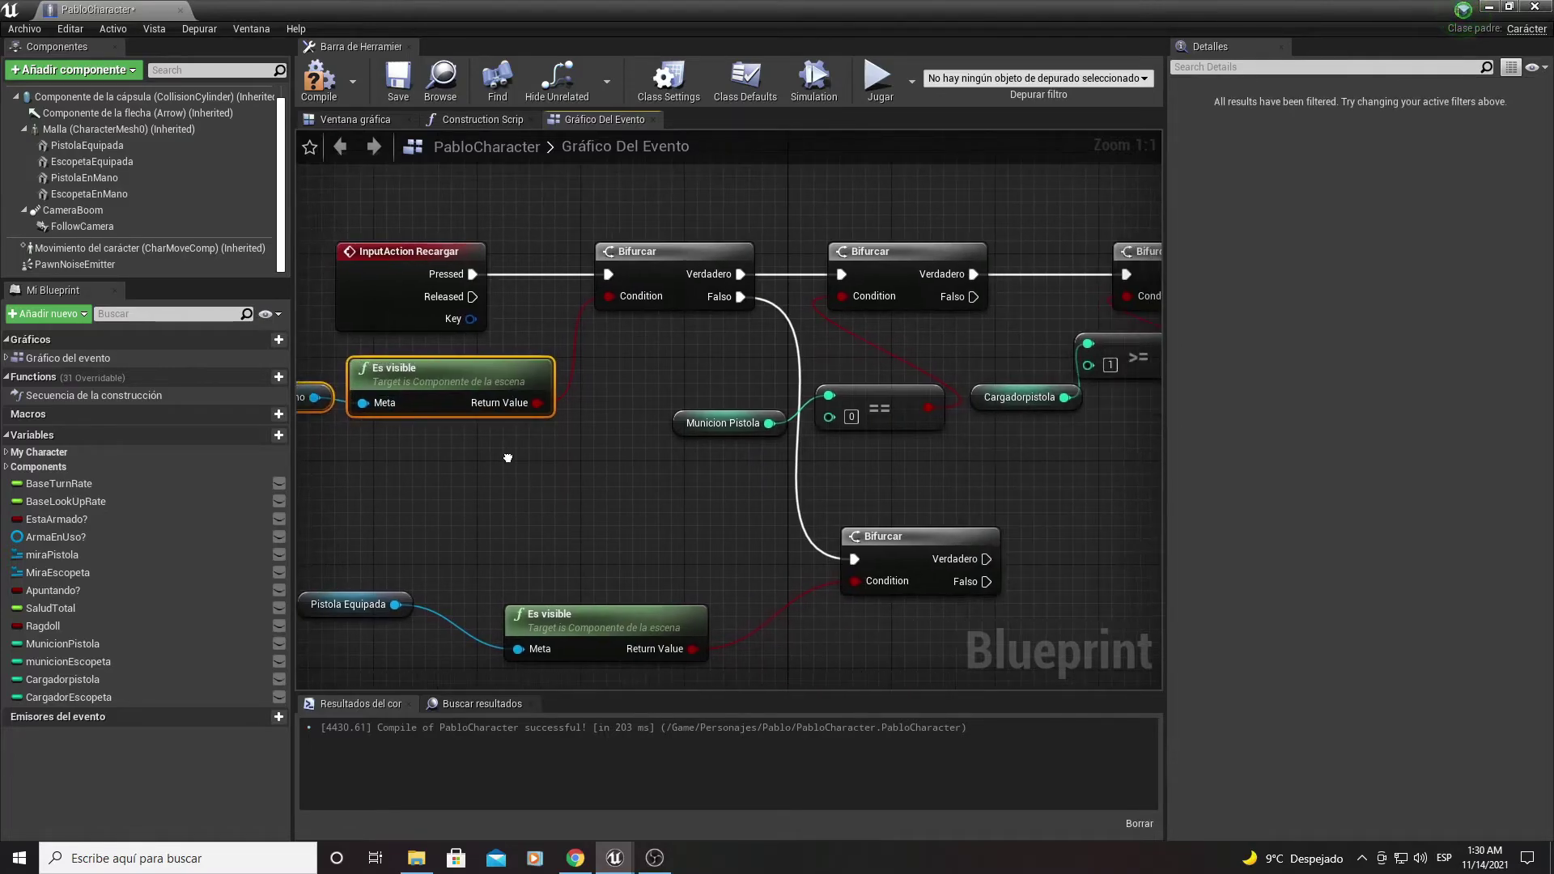
right_drag(400, 367, 333, 362)
click(663, 441)
drag(604, 400, 410, 357)
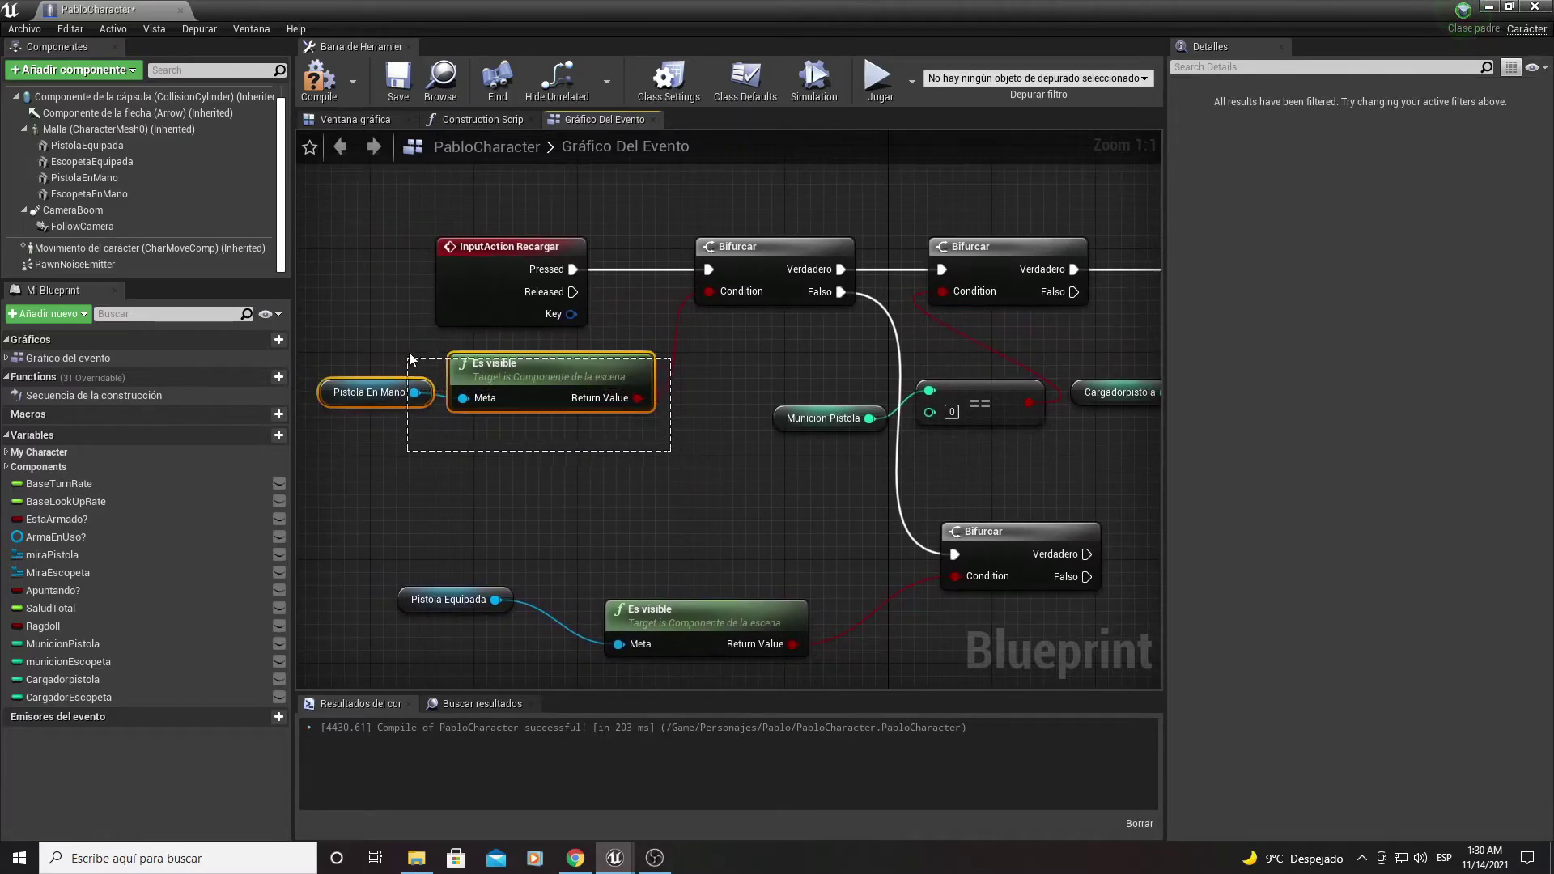
right_drag(651, 428, 580, 424)
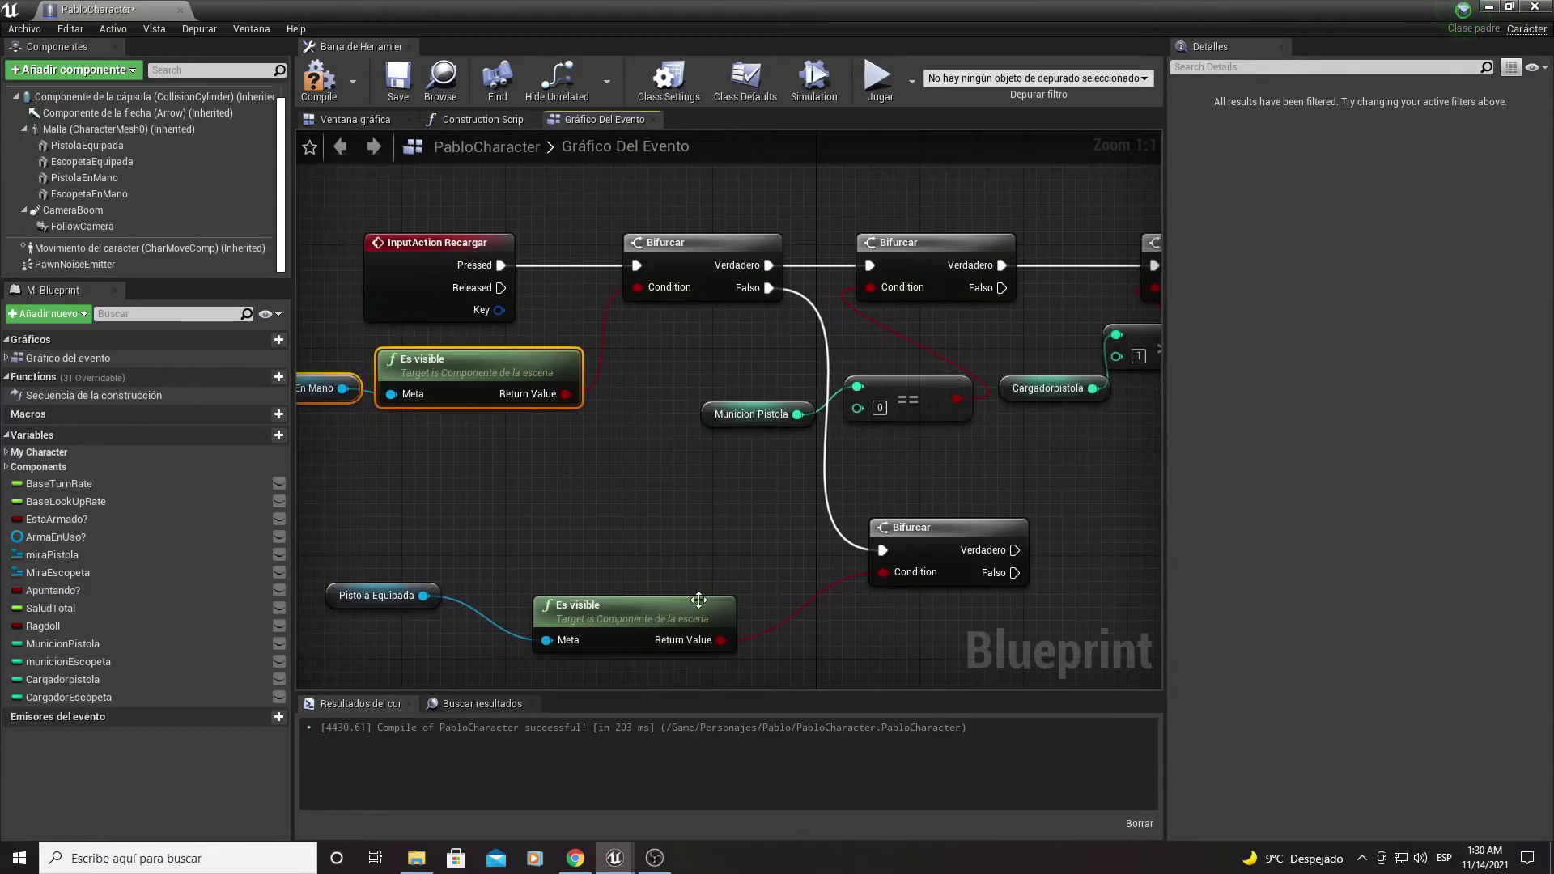
right_drag(698, 600, 788, 566)
click(405, 518)
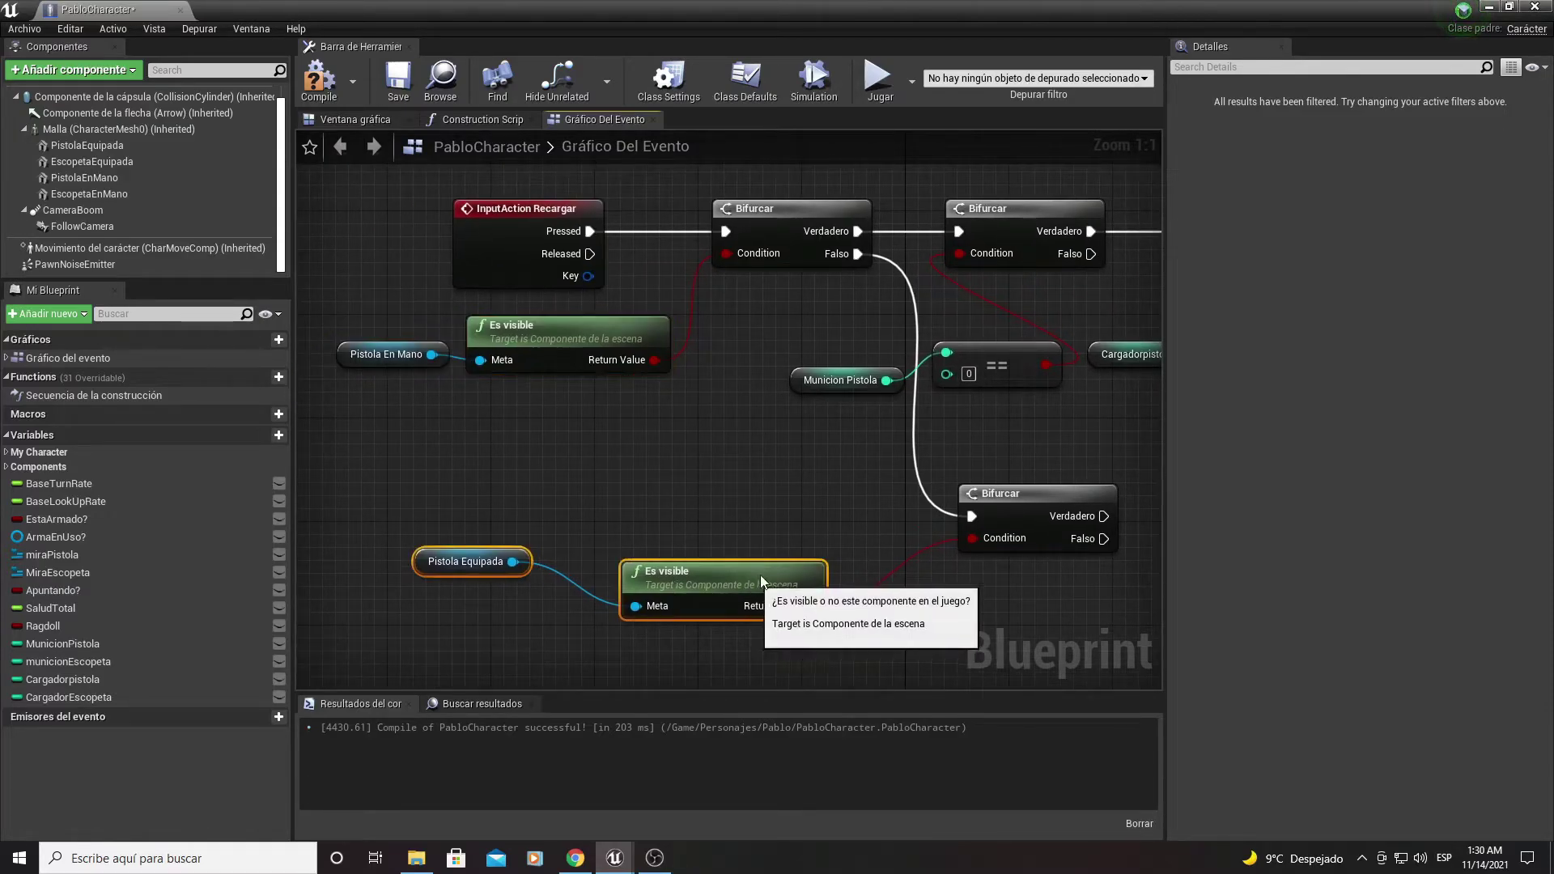
drag(744, 599, 783, 521)
right_drag(786, 545, 799, 539)
click(478, 541)
drag(480, 477, 518, 529)
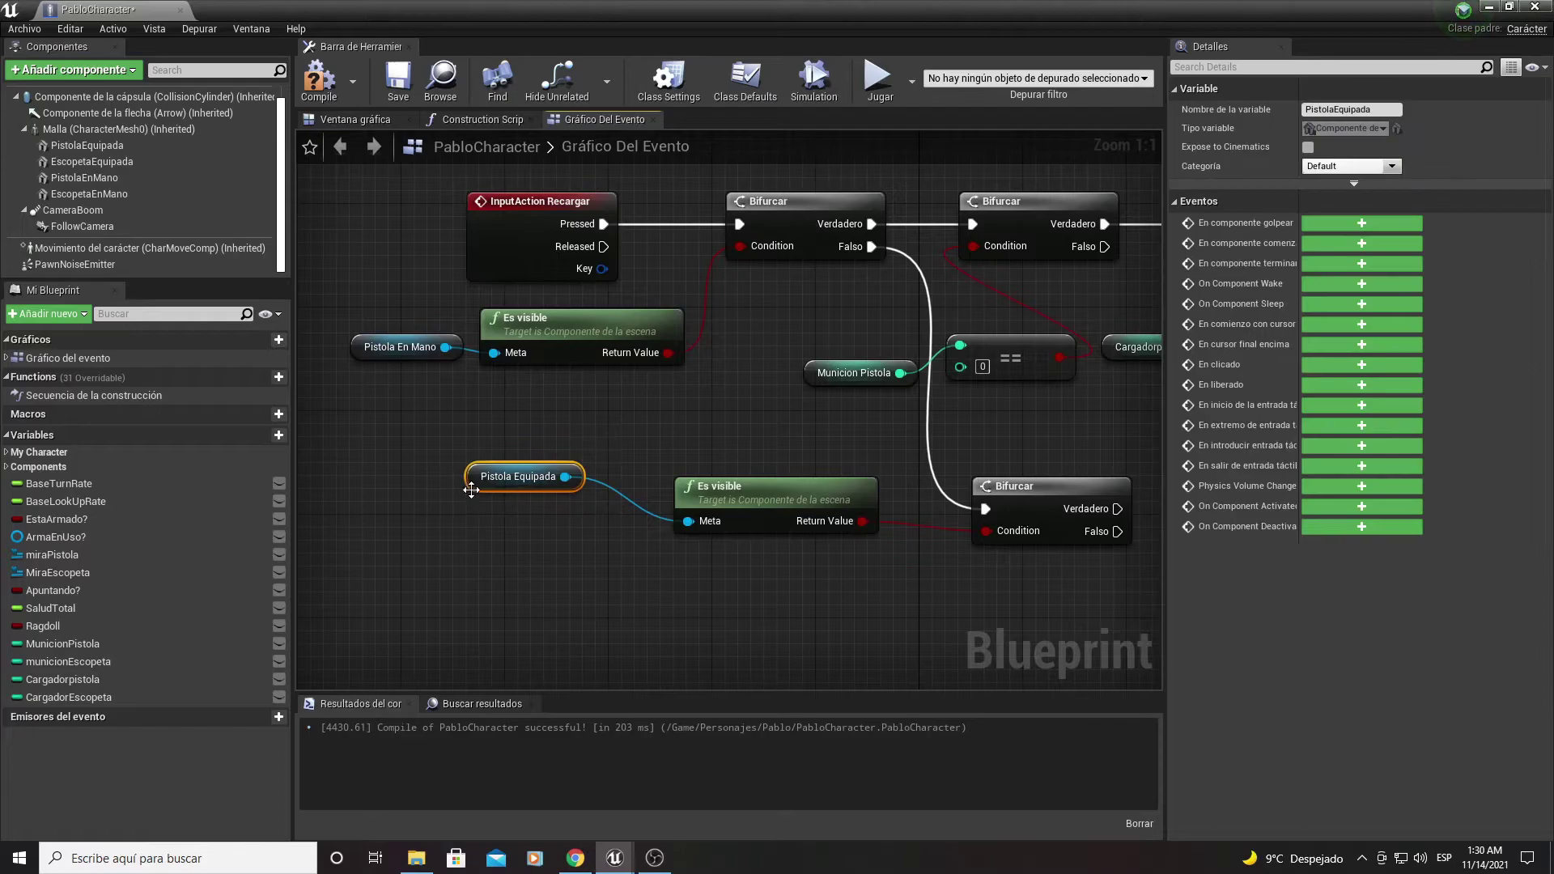
mouse_move(1139, 446)
right_down()
mouse_move(729, 461)
mouse_move(700, 363)
right_up()
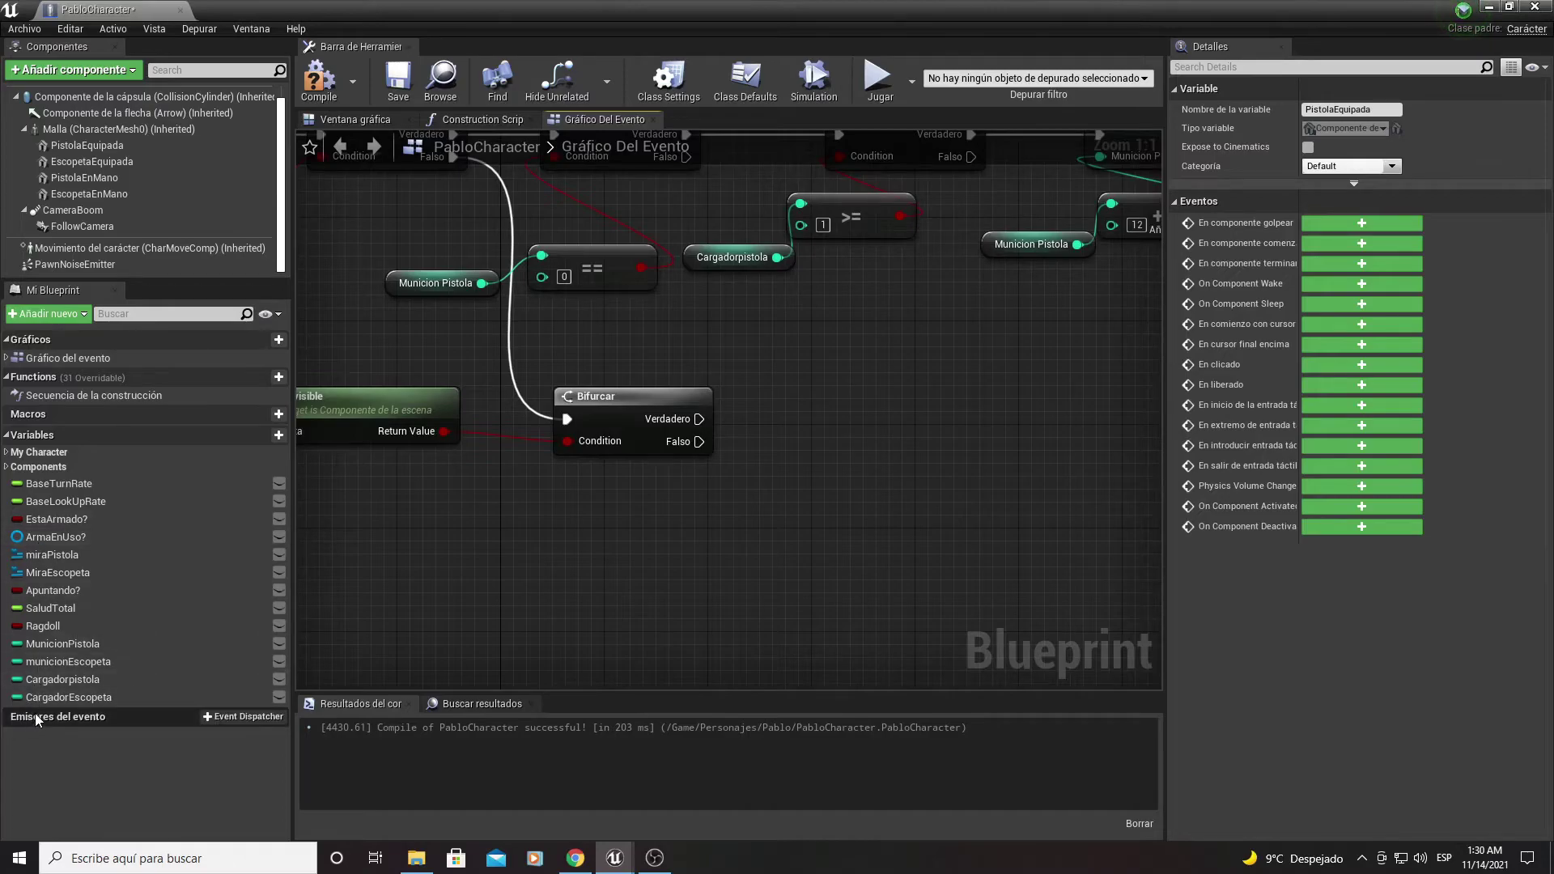
Step: Add a Municion Escopeta getter feeding an == comparison node
mouse_move(70, 662)
mouse_down()
mouse_move(673, 536)
mouse_move(757, 542)
mouse_up()
click(677, 575)
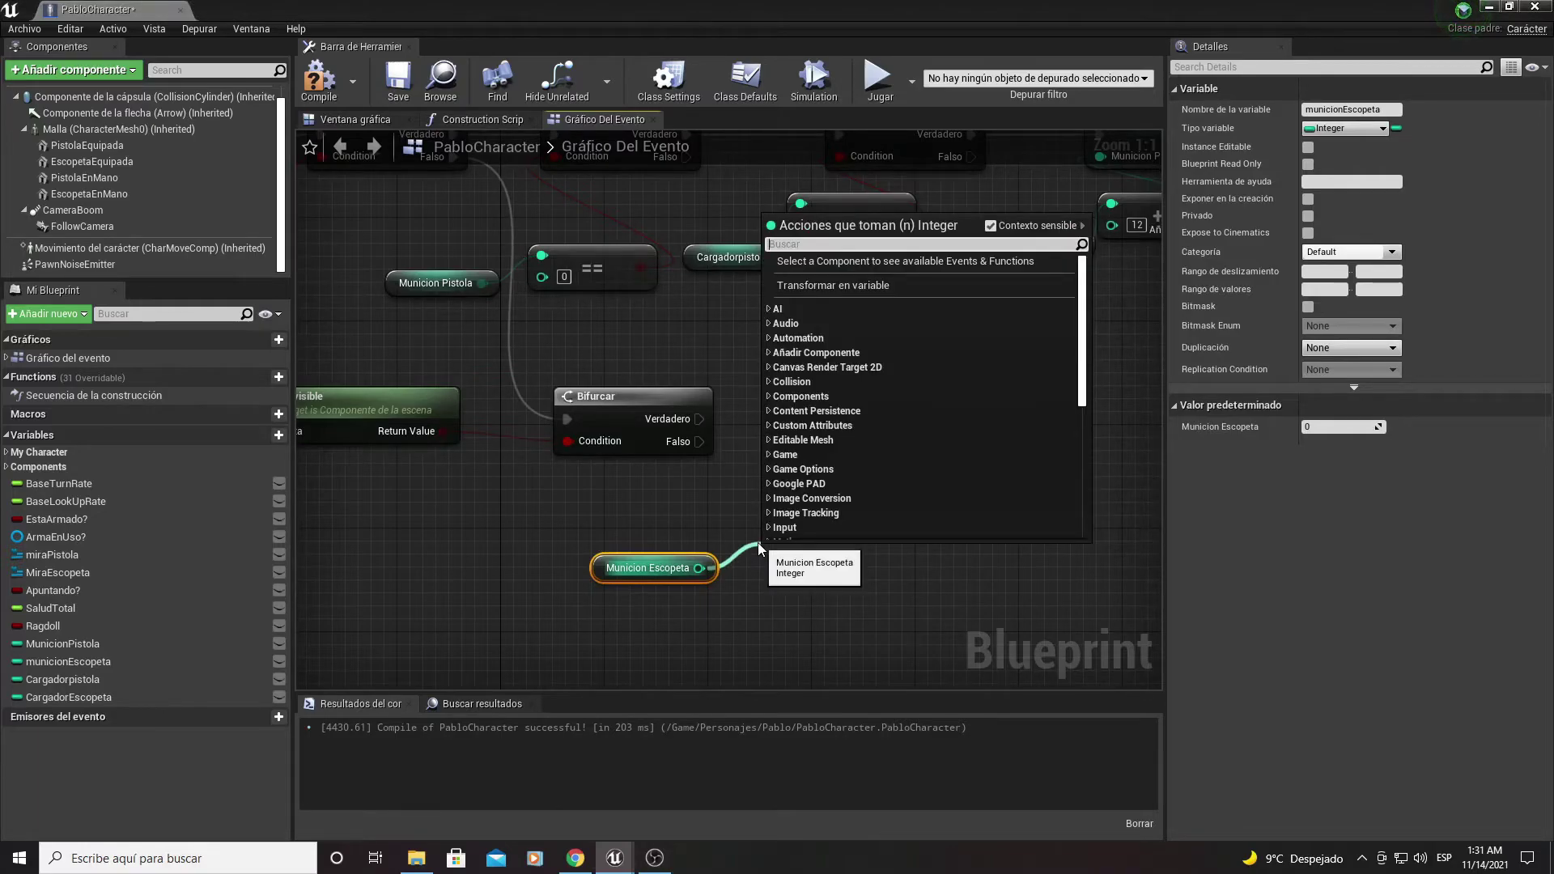
text(==)
key(Return)
Step: Add a Bifurcar driven by the == check, chained after the Pistola Equipada Bifurcar's Verdadero
right_drag(787, 519, 808, 556)
drag(889, 589, 894, 594)
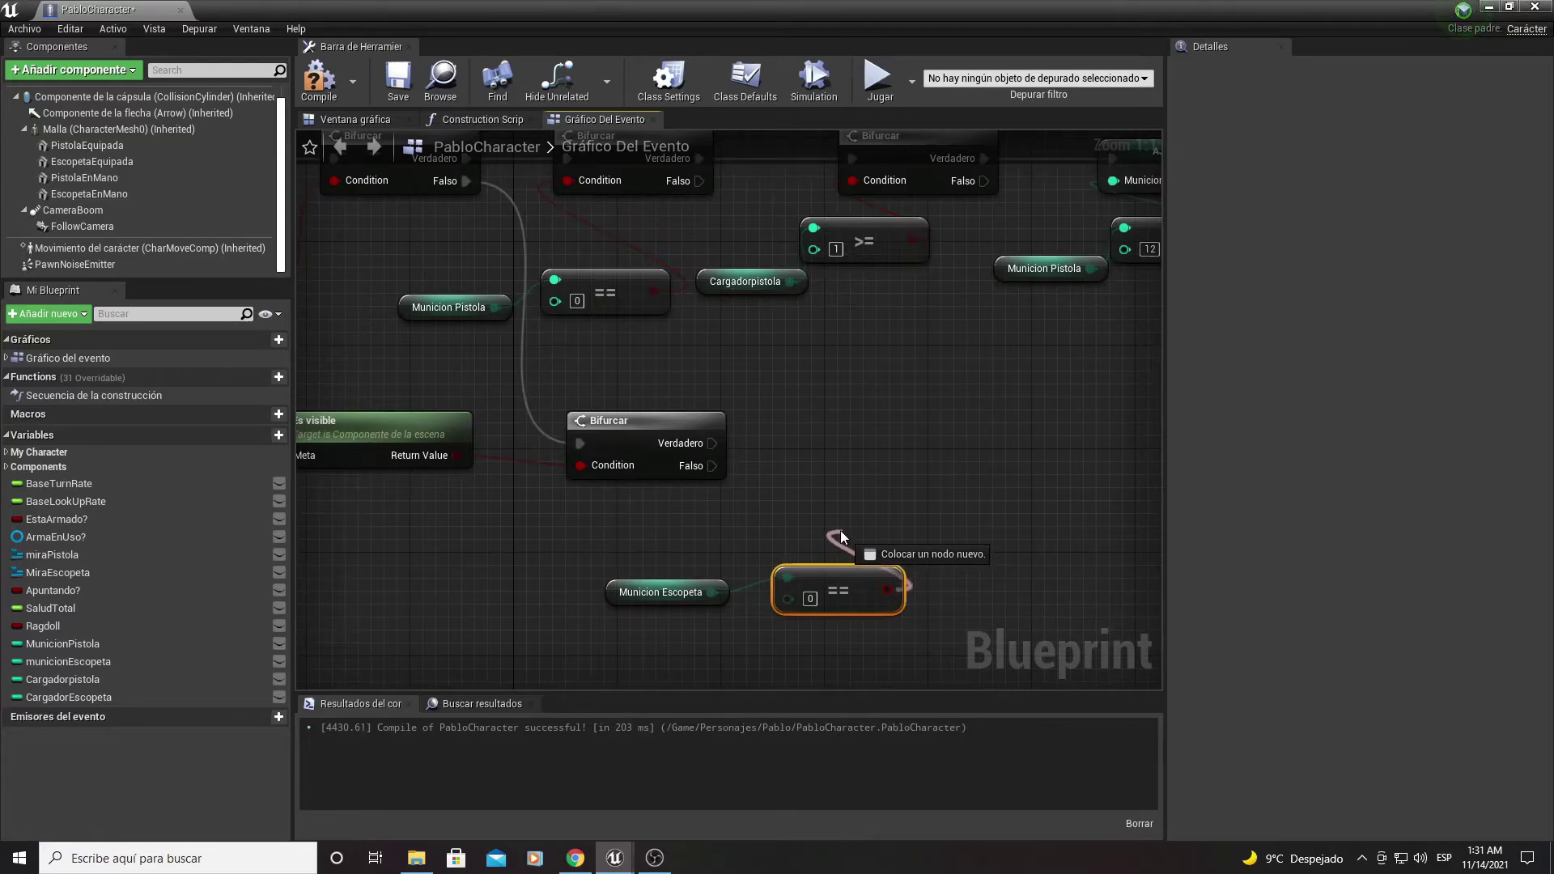
drag(840, 531, 840, 530)
text(bifur)
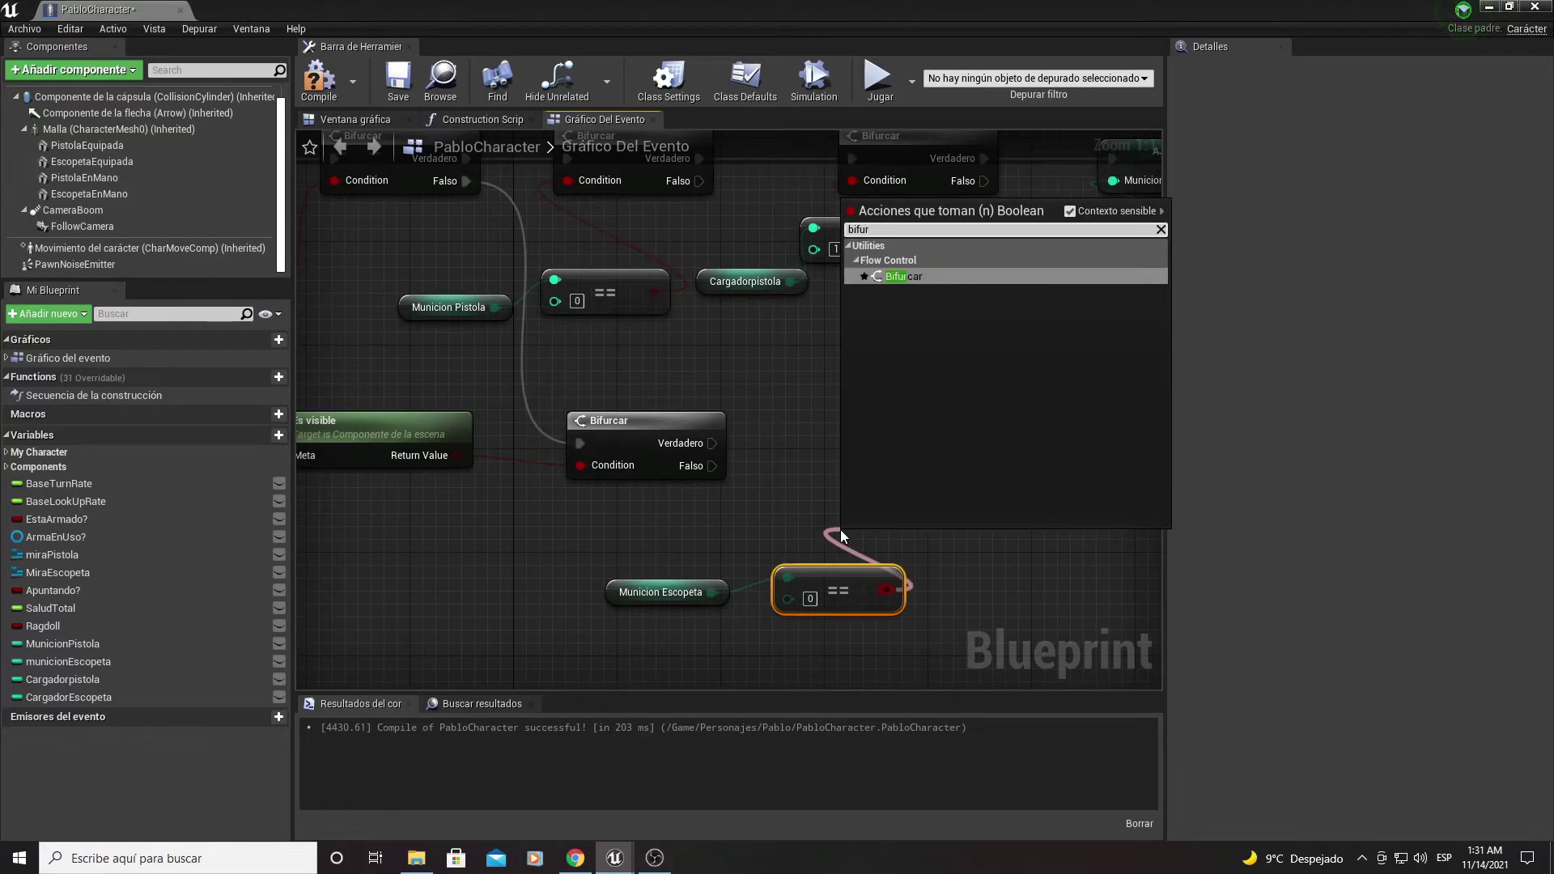
key(Return)
drag(897, 542, 876, 420)
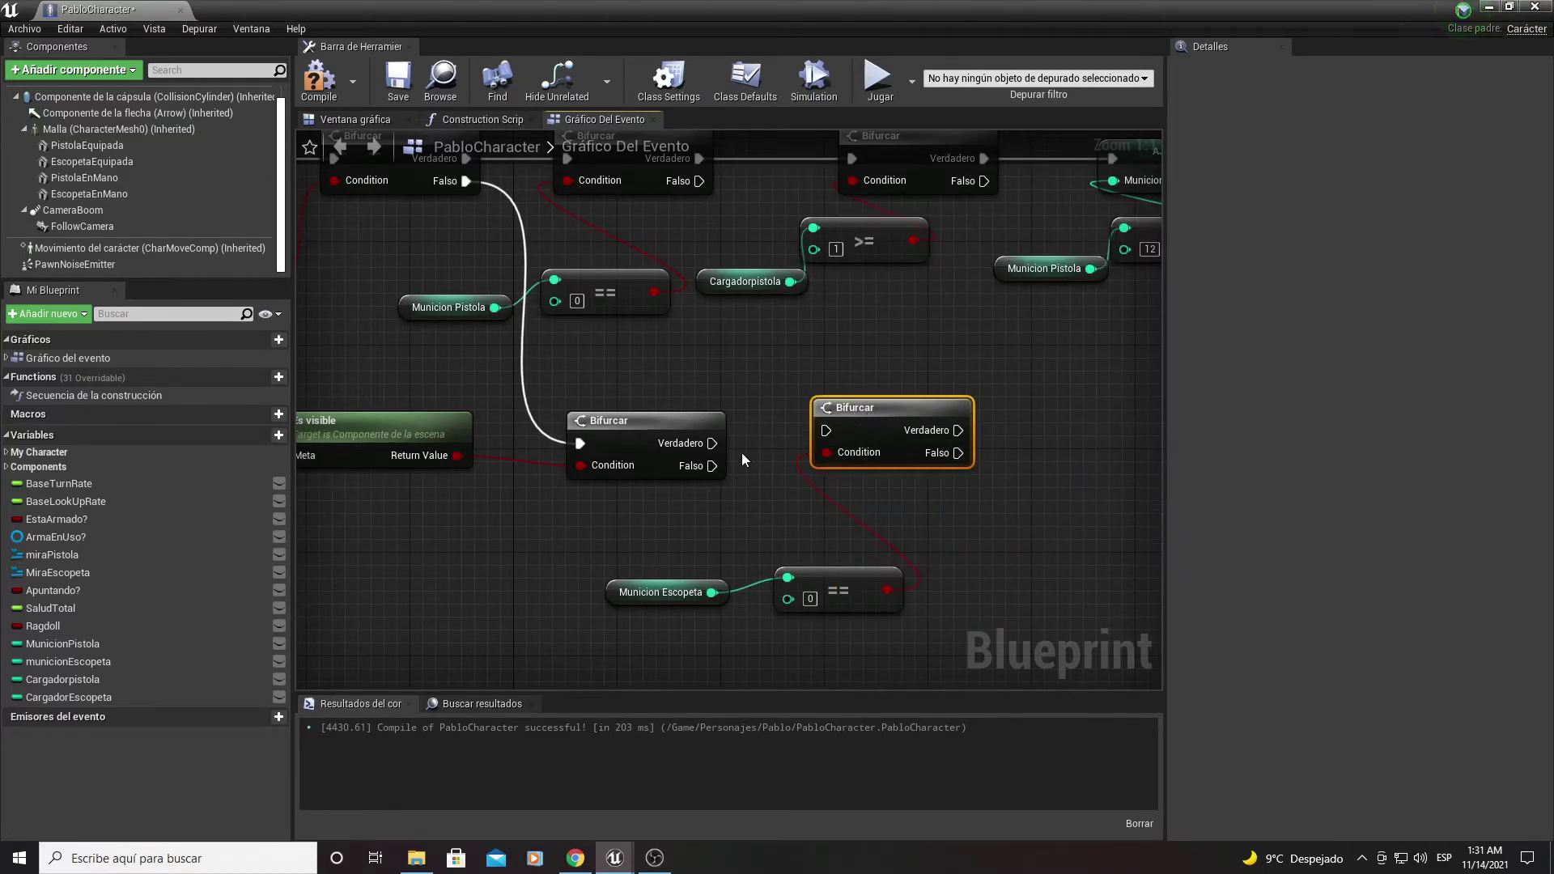
right_drag(742, 455, 737, 504)
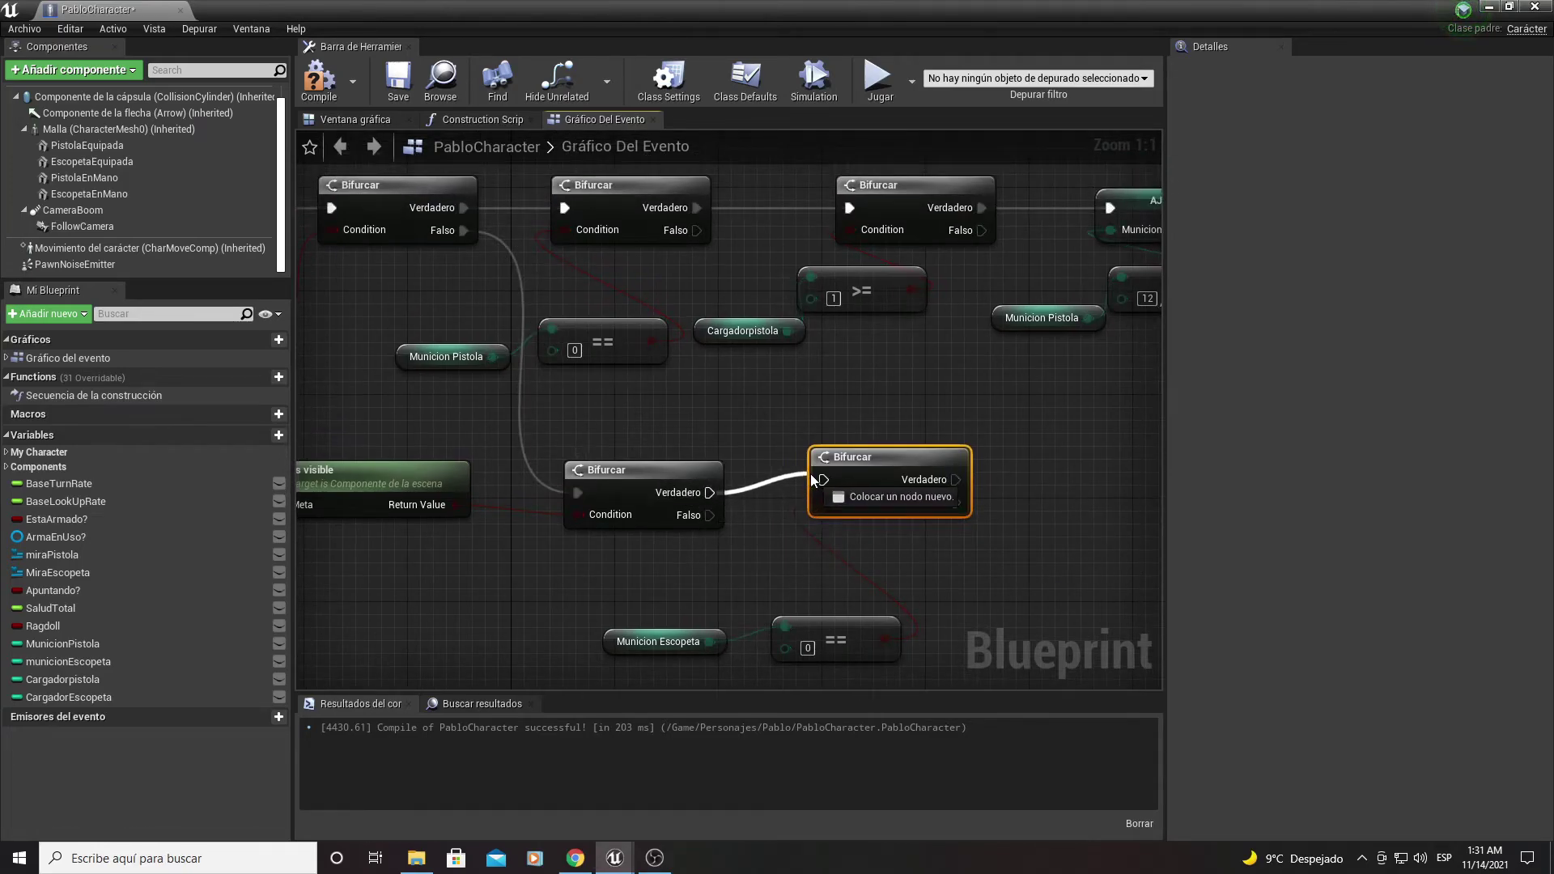
drag(683, 489, 895, 490)
right_drag(895, 490, 731, 435)
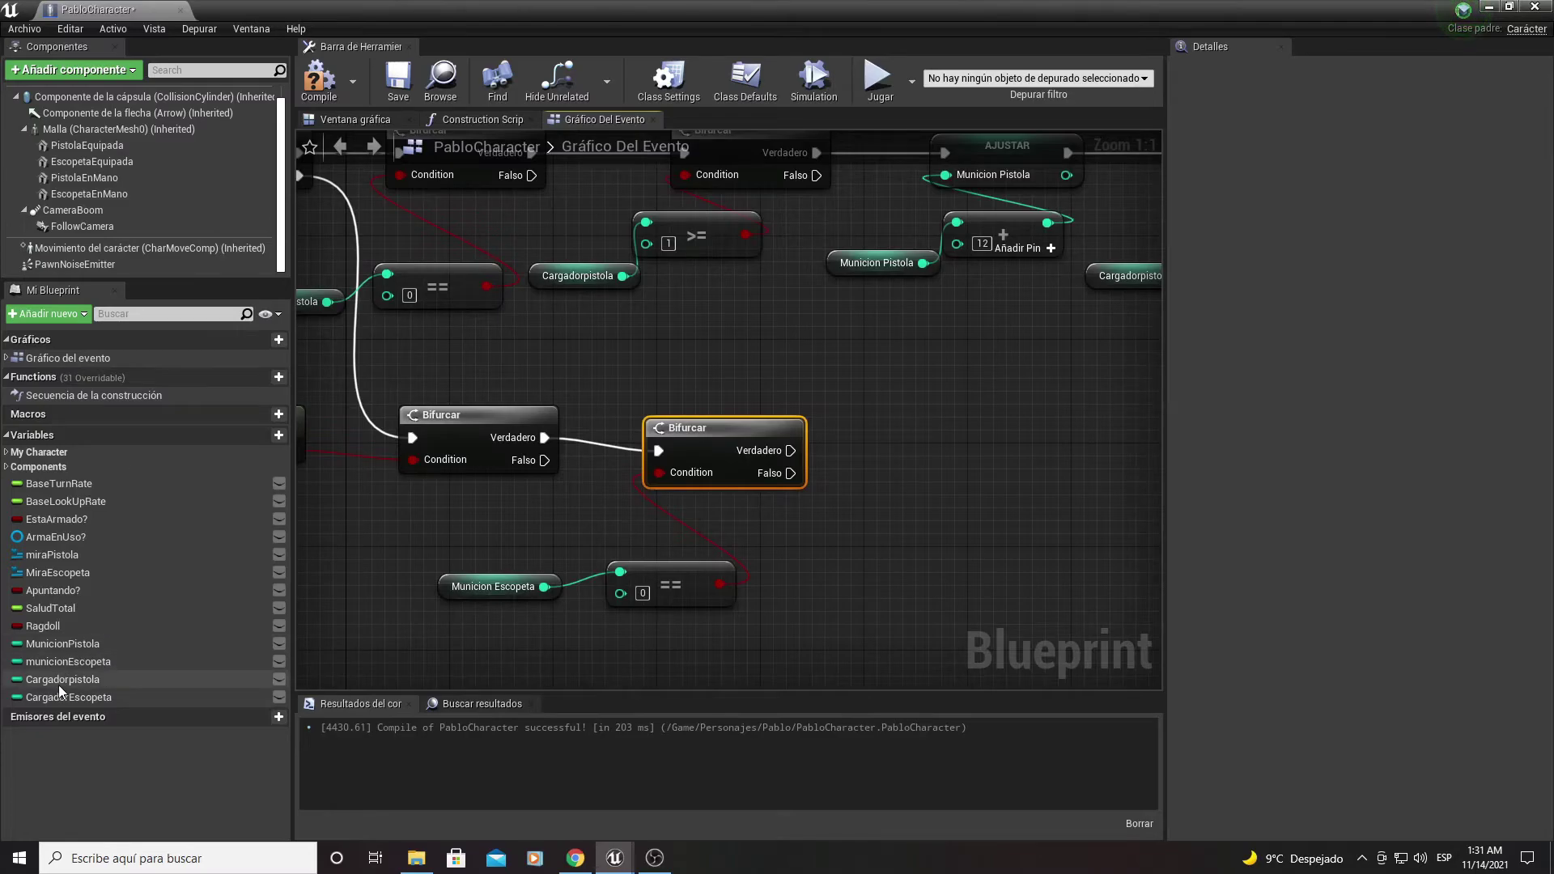
Step: Compare a Cargador Escopeta getter with >= 1, replacing a mistaken > node
click(153, 701)
mouse_move(153, 703)
mouse_down()
mouse_move(879, 623)
mouse_move(881, 555)
mouse_up()
click(931, 621)
text(>)
key(Return)
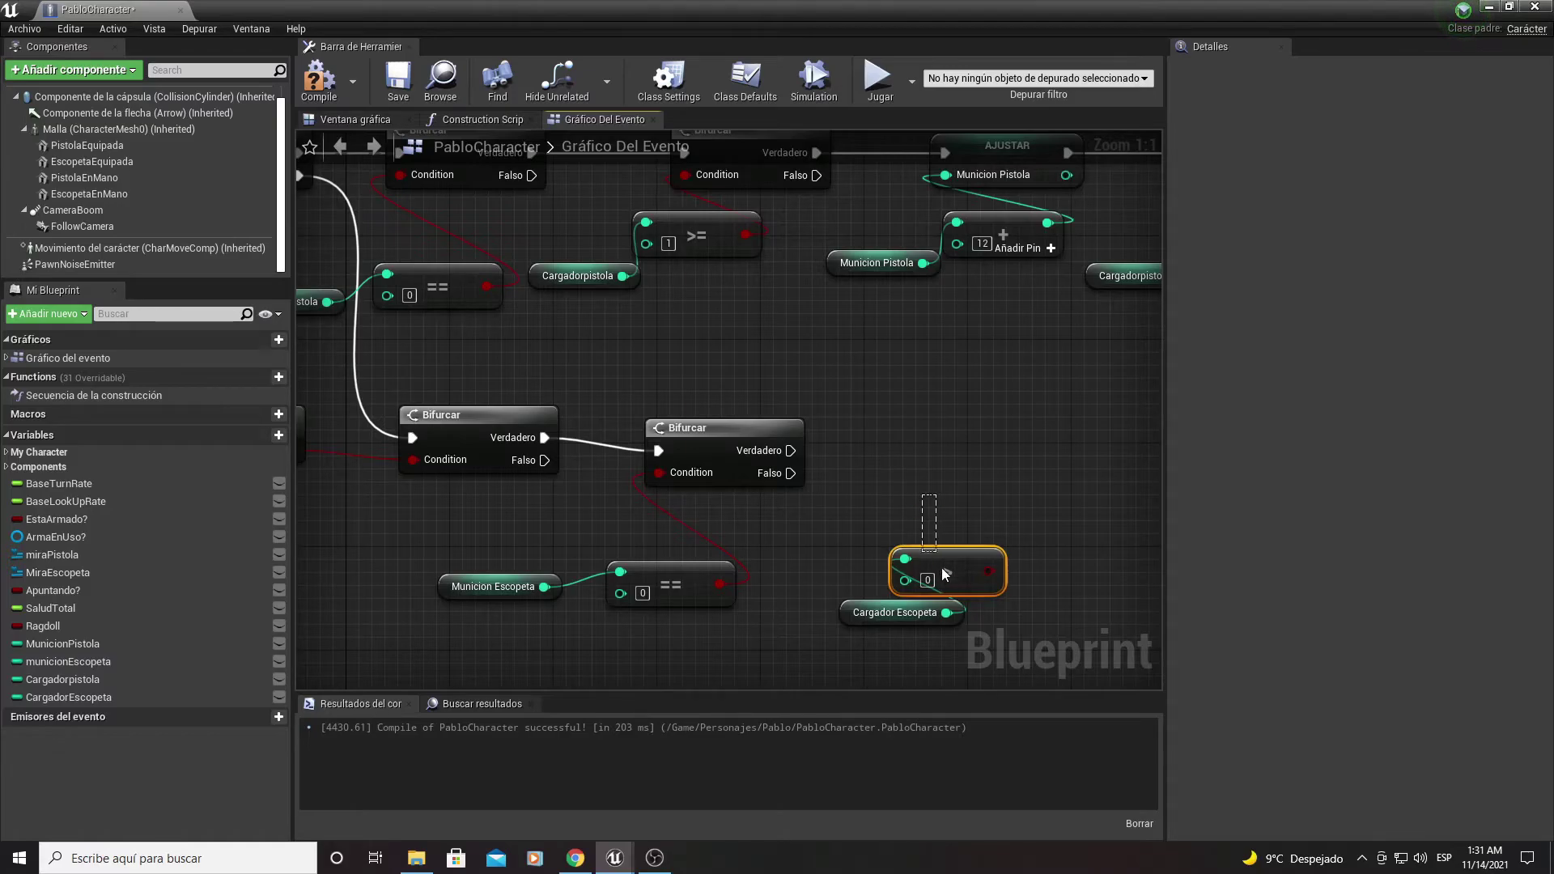
key(Delete)
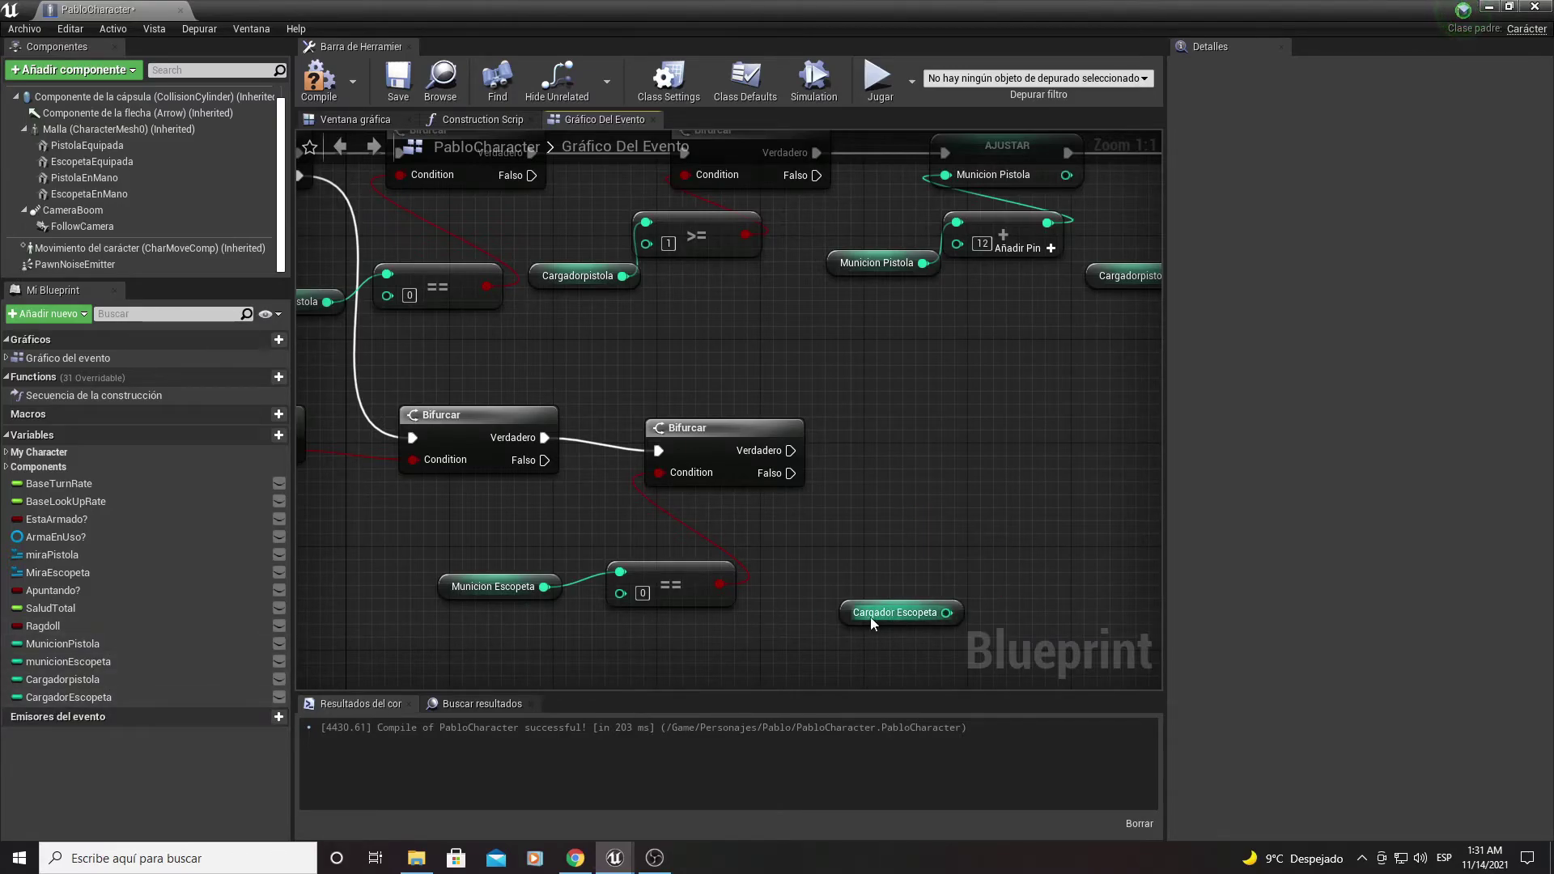
drag(946, 613, 866, 546)
text(>)
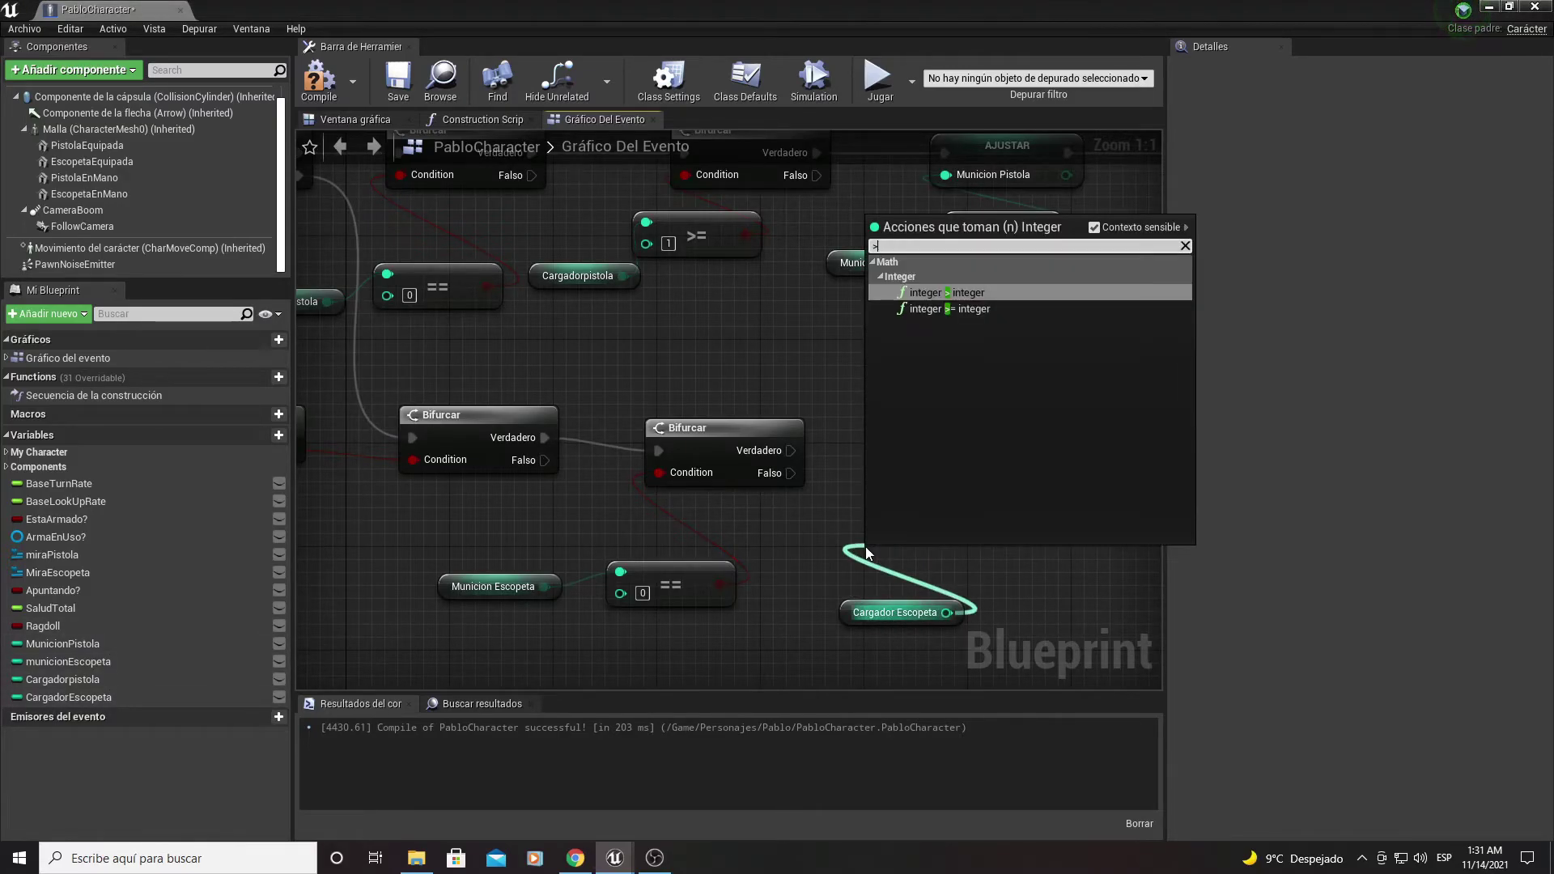
key(Down)
key(Return)
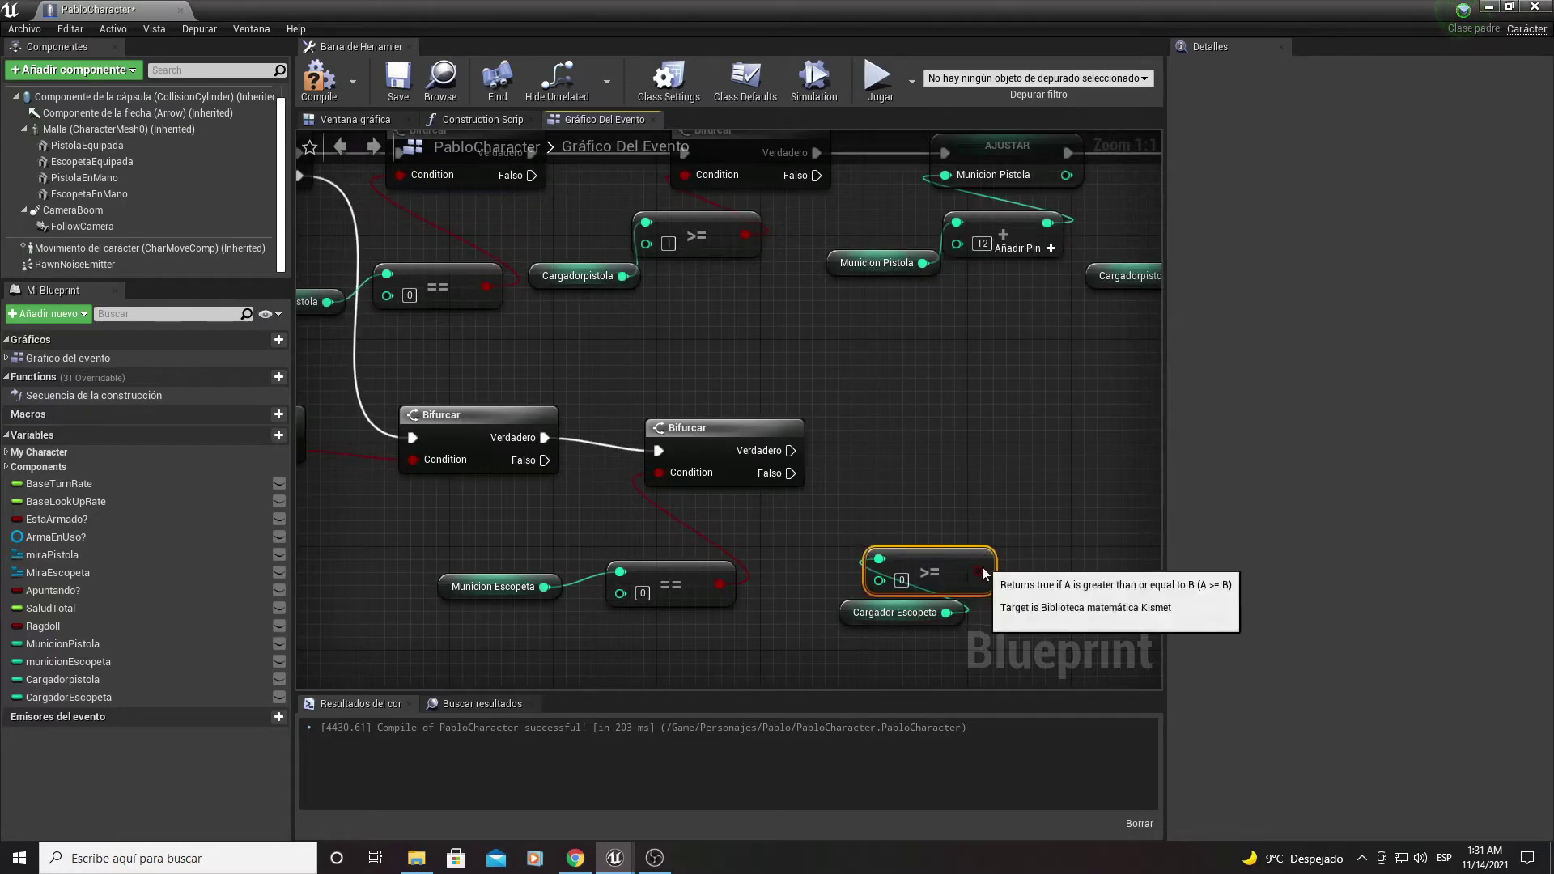
Step: Add a Bifurcar driven by the >= result, fed by the previous Bifurcar's Verdadero
drag(979, 572, 925, 498)
text(bif)
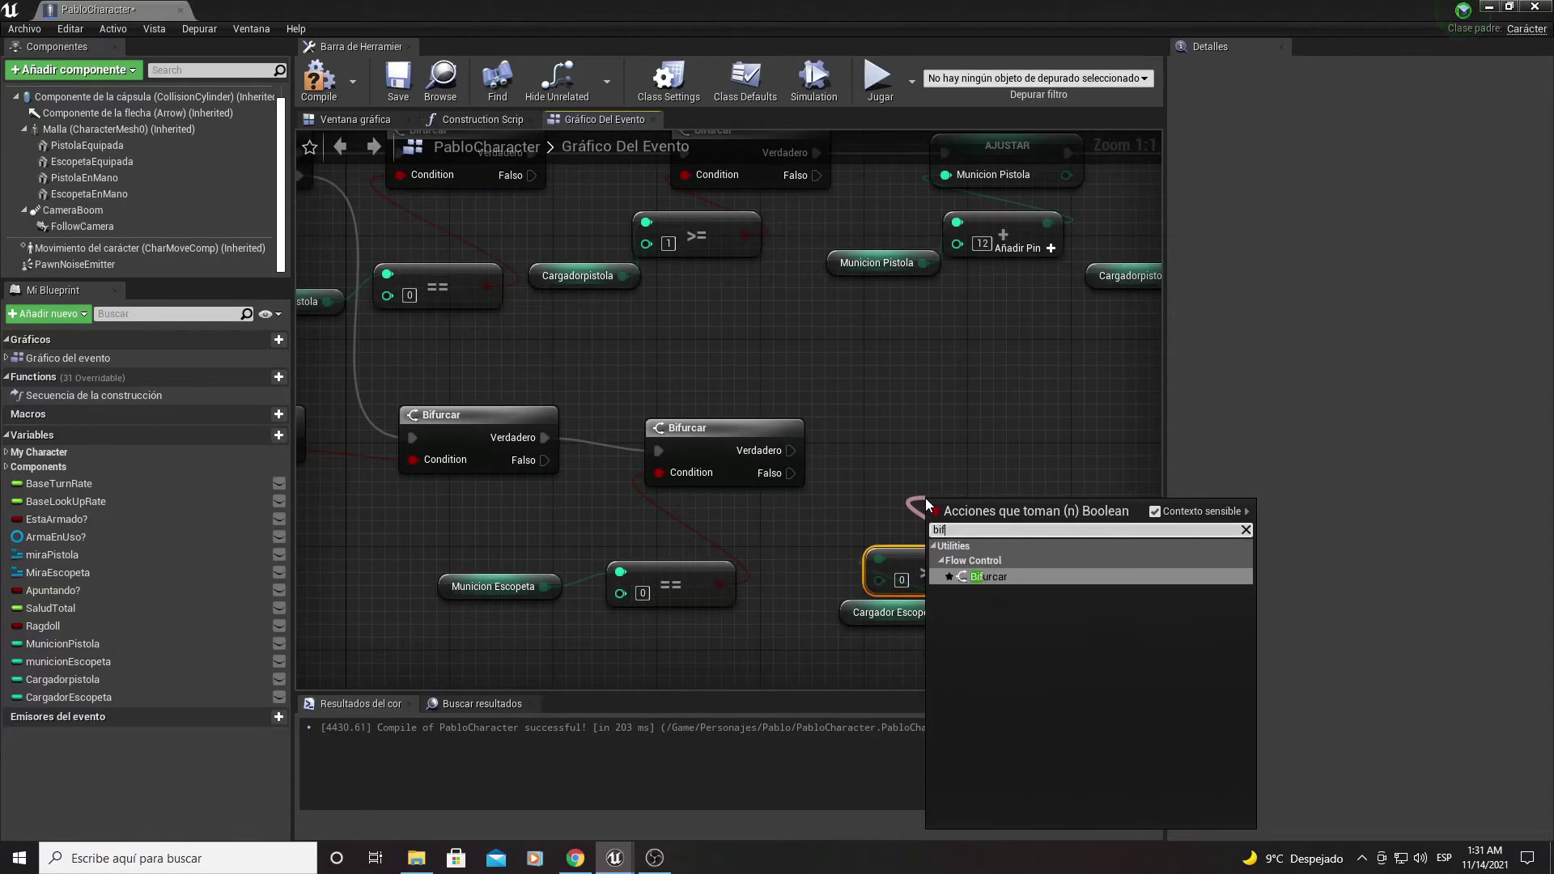
key(Return)
drag(997, 512, 997, 460)
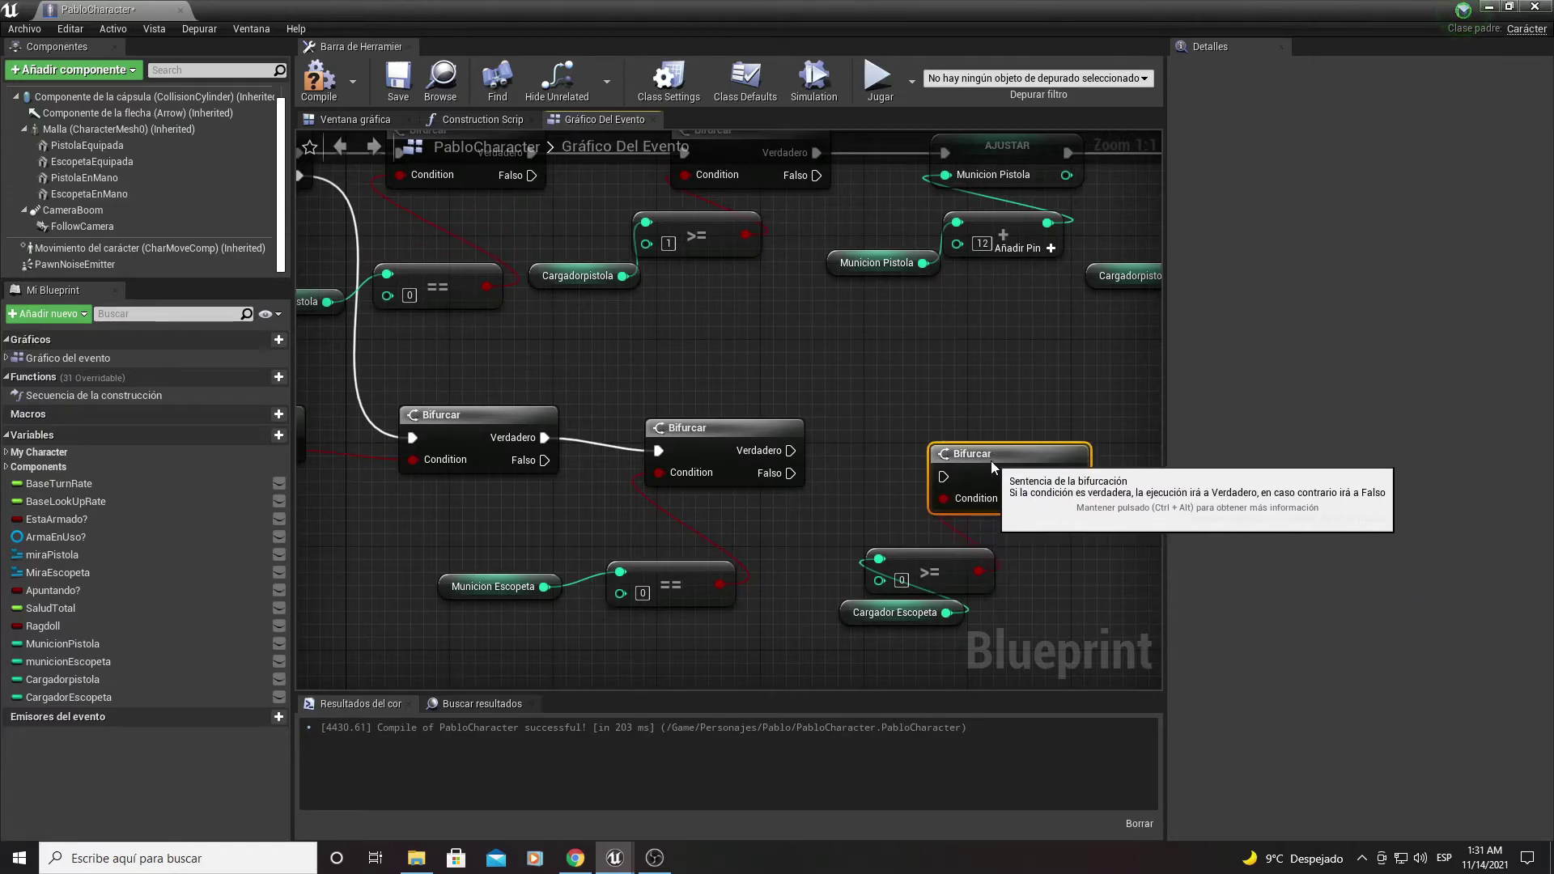
drag(791, 450, 797, 452)
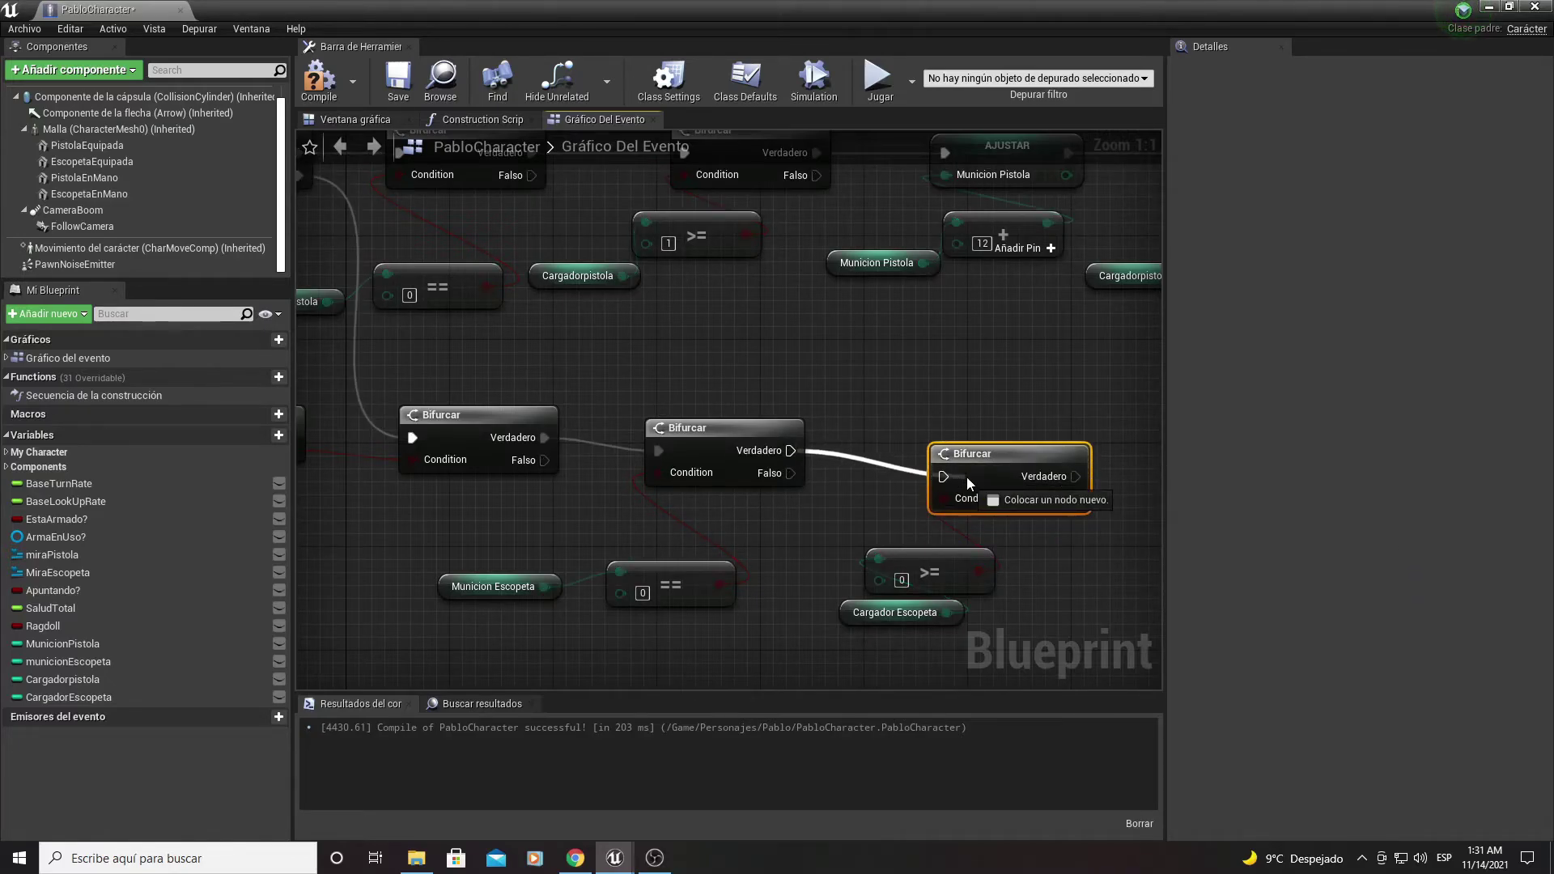
mouse_move(993, 453)
mouse_down()
mouse_move(992, 439)
mouse_move(935, 464)
mouse_up()
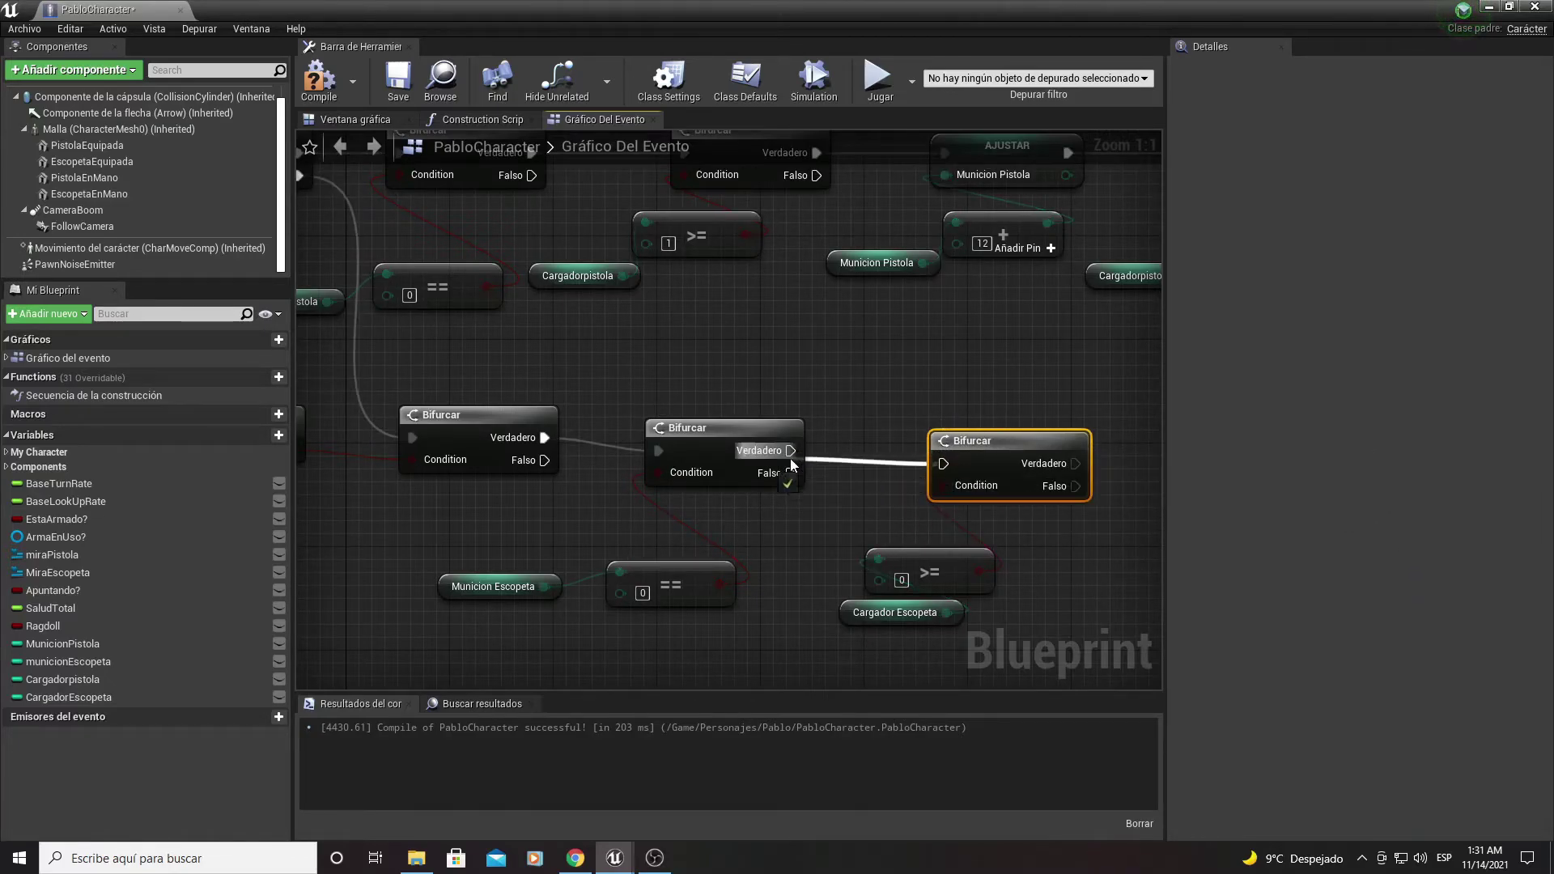
drag(791, 463, 791, 462)
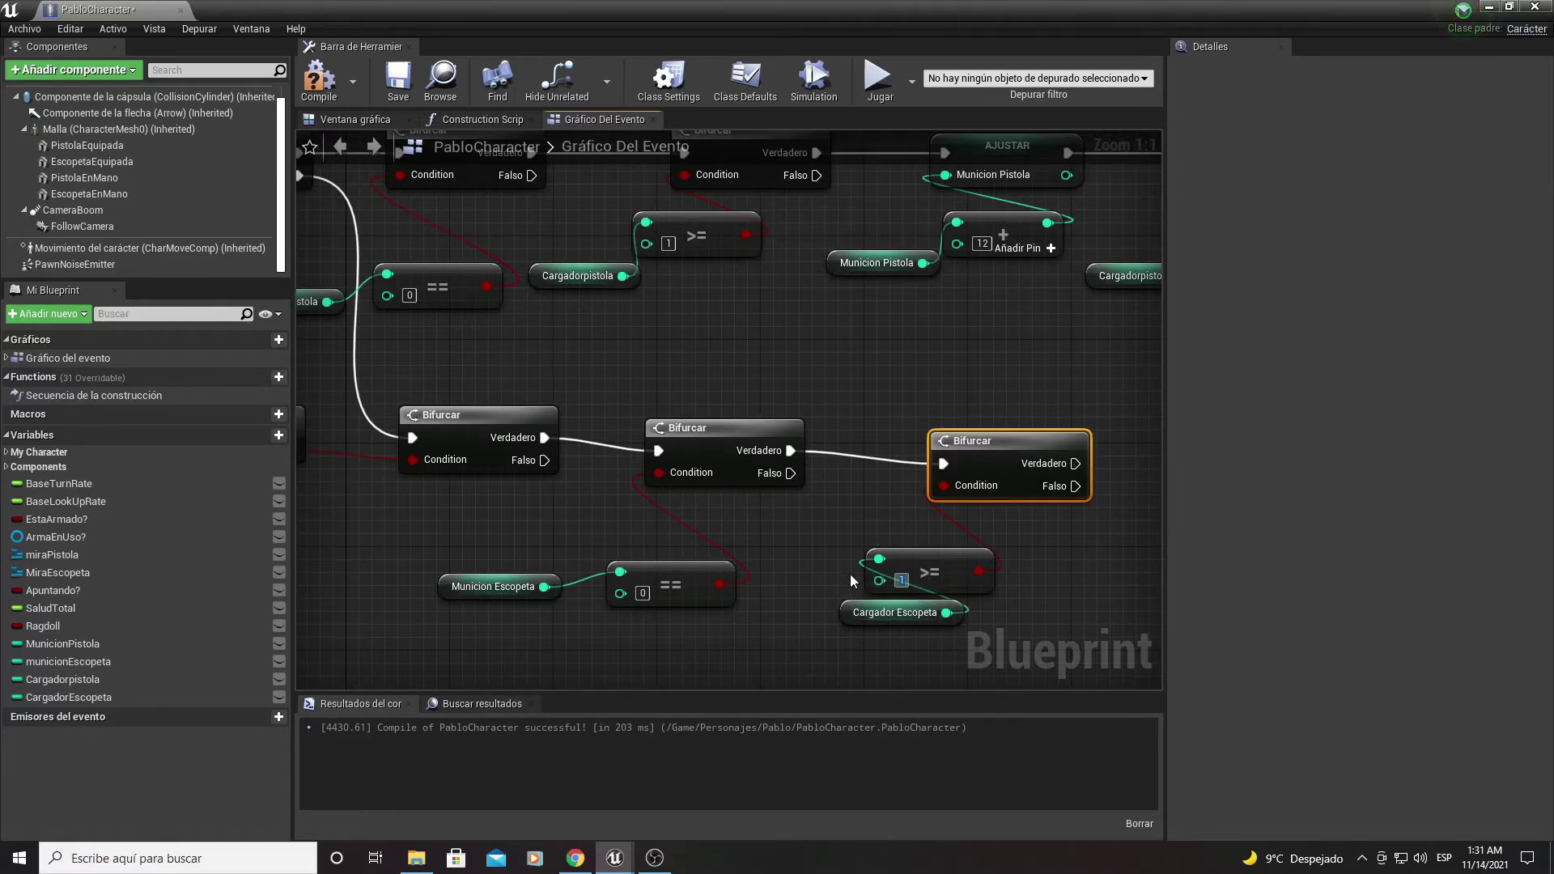
right_drag(1042, 473, 730, 558)
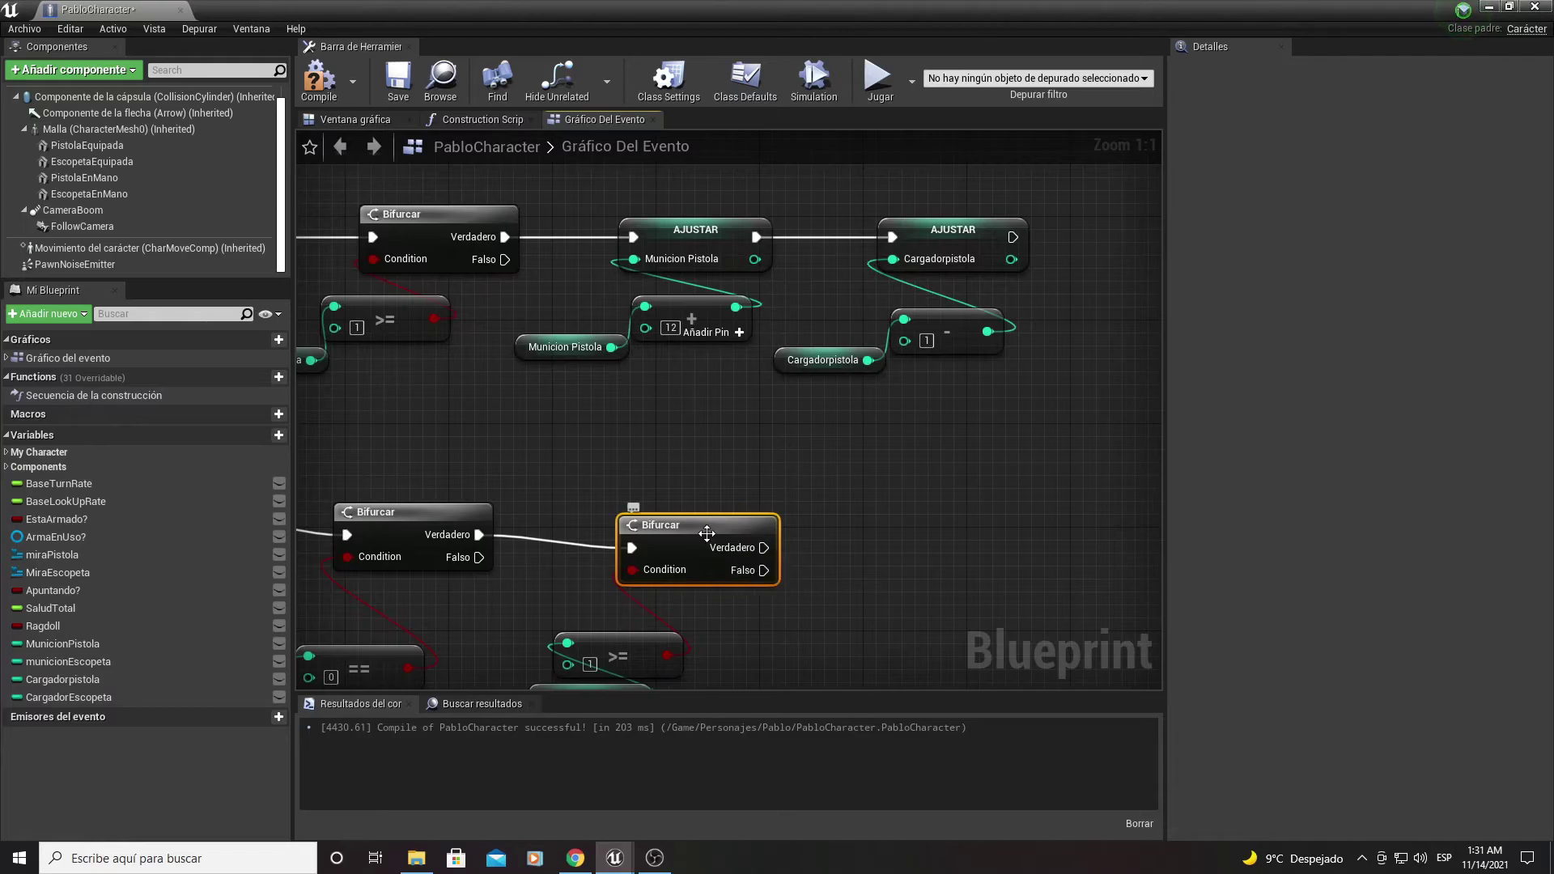
Step: Add a Municion Escopeta getter feeding an integer + node for adding 9
drag(731, 558, 730, 545)
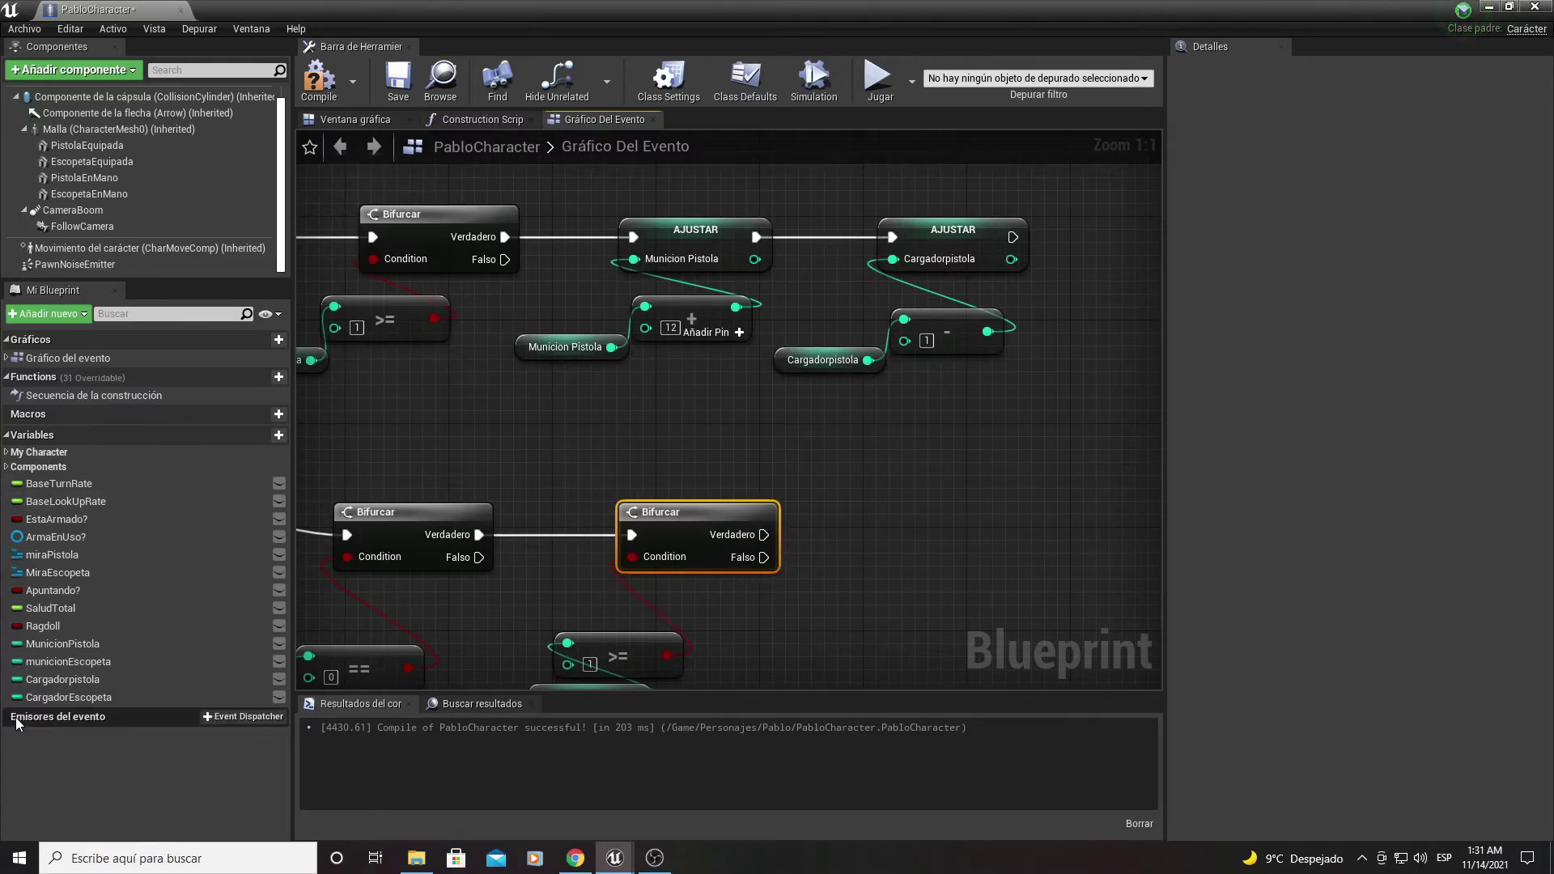
drag(47, 662, 822, 719)
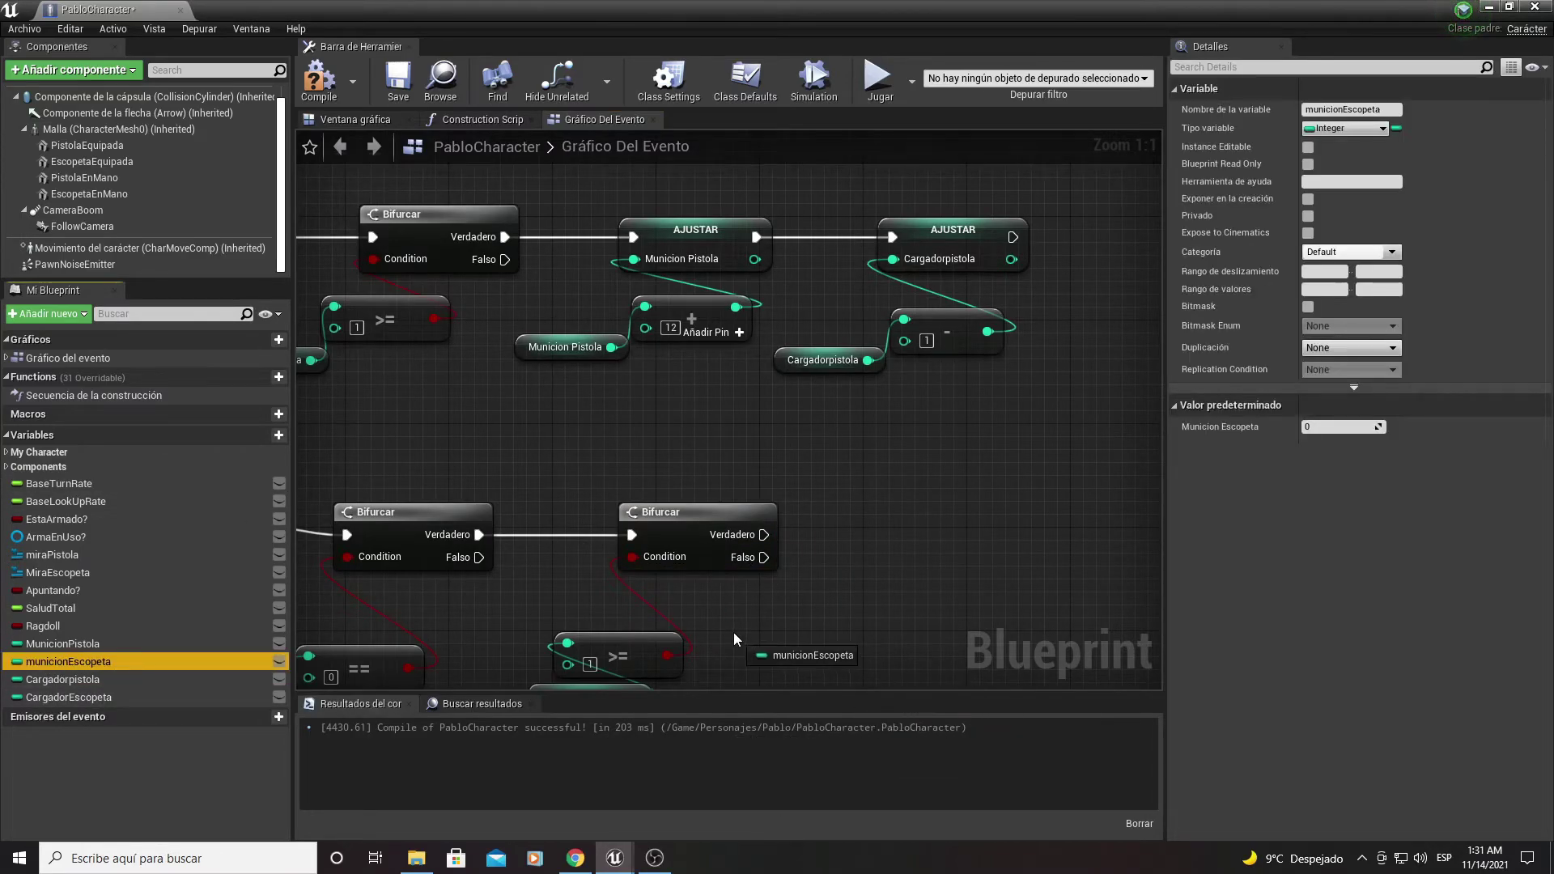
mouse_move(734, 633)
mouse_down()
mouse_move(30, 694)
mouse_move(733, 603)
mouse_move(634, 660)
mouse_move(689, 617)
mouse_up()
click(616, 639)
text(+)
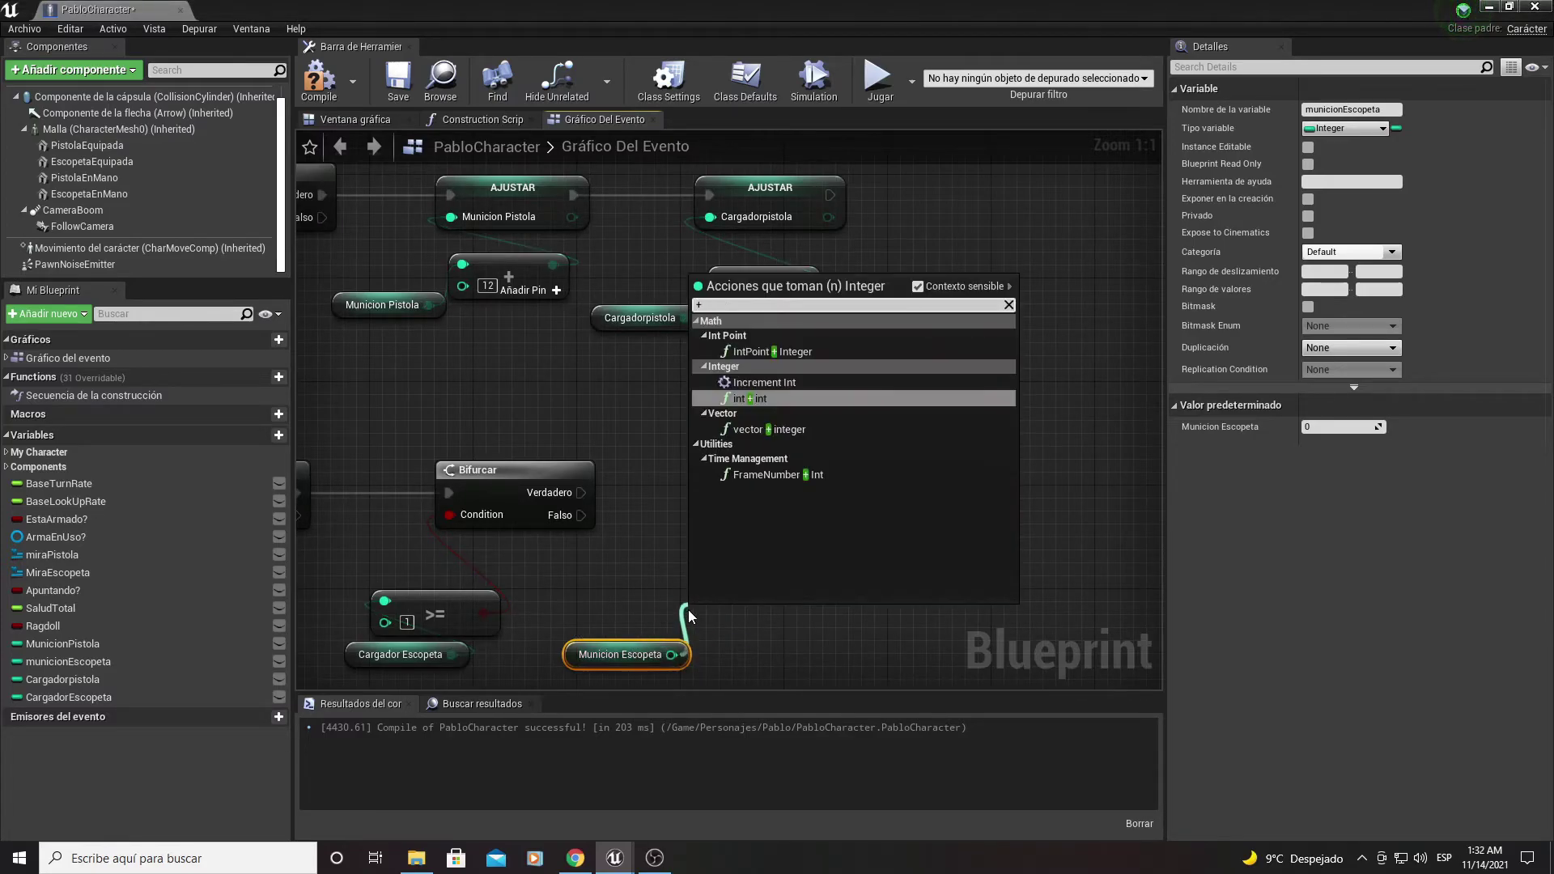
key(Return)
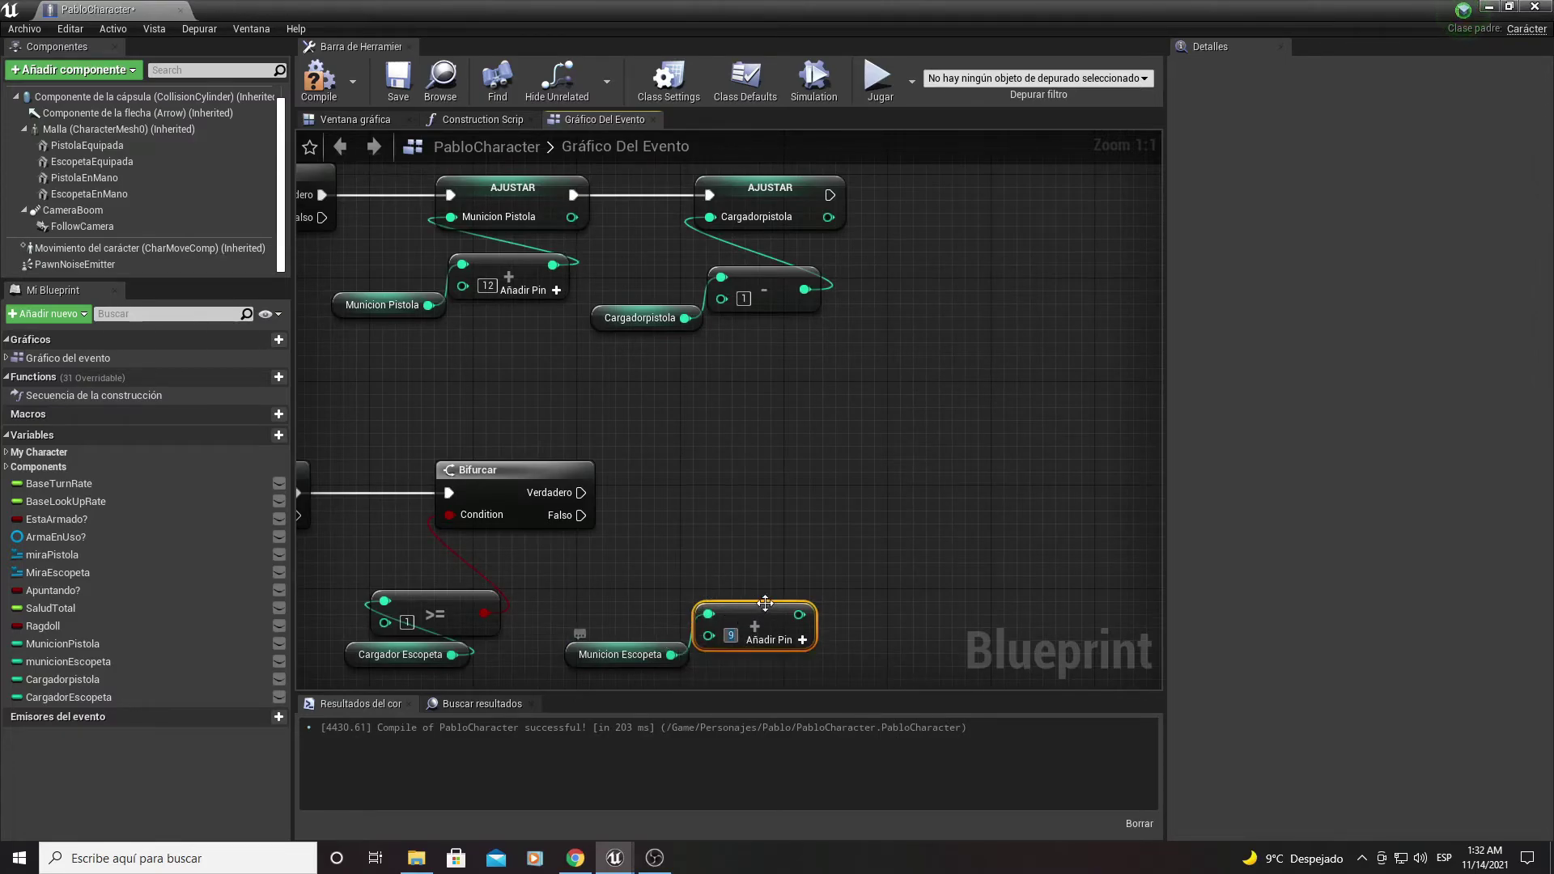
Step: Add a Set Municion Escopeta node, run from Verdadero and fed by the +9 sum
mouse_move(800, 614)
mouse_down()
mouse_move(761, 570)
mouse_move(680, 551)
mouse_up()
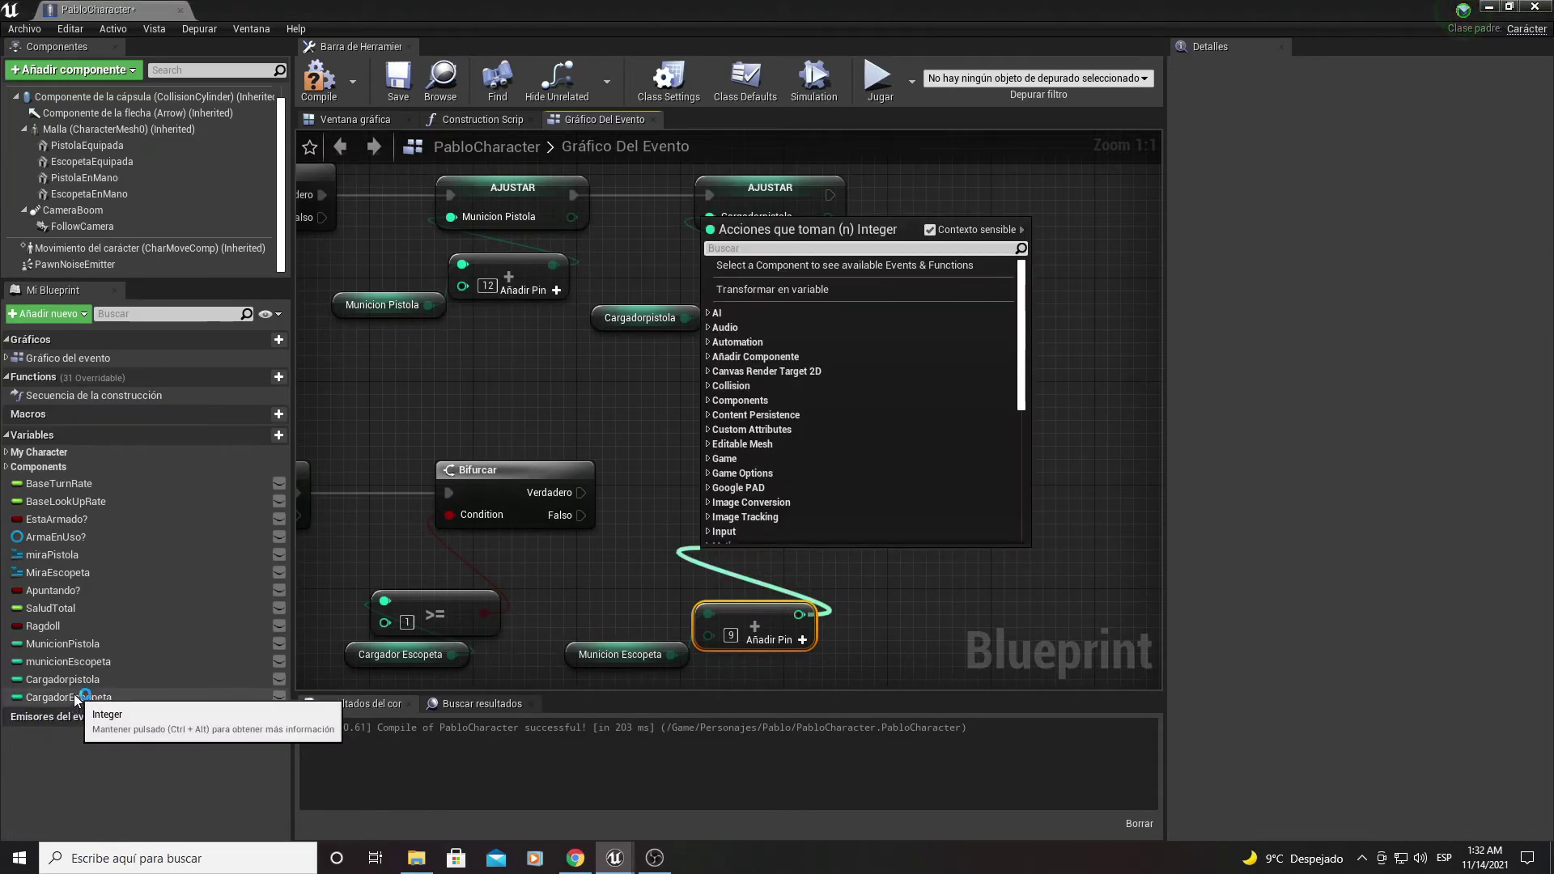
drag(70, 668, 675, 464)
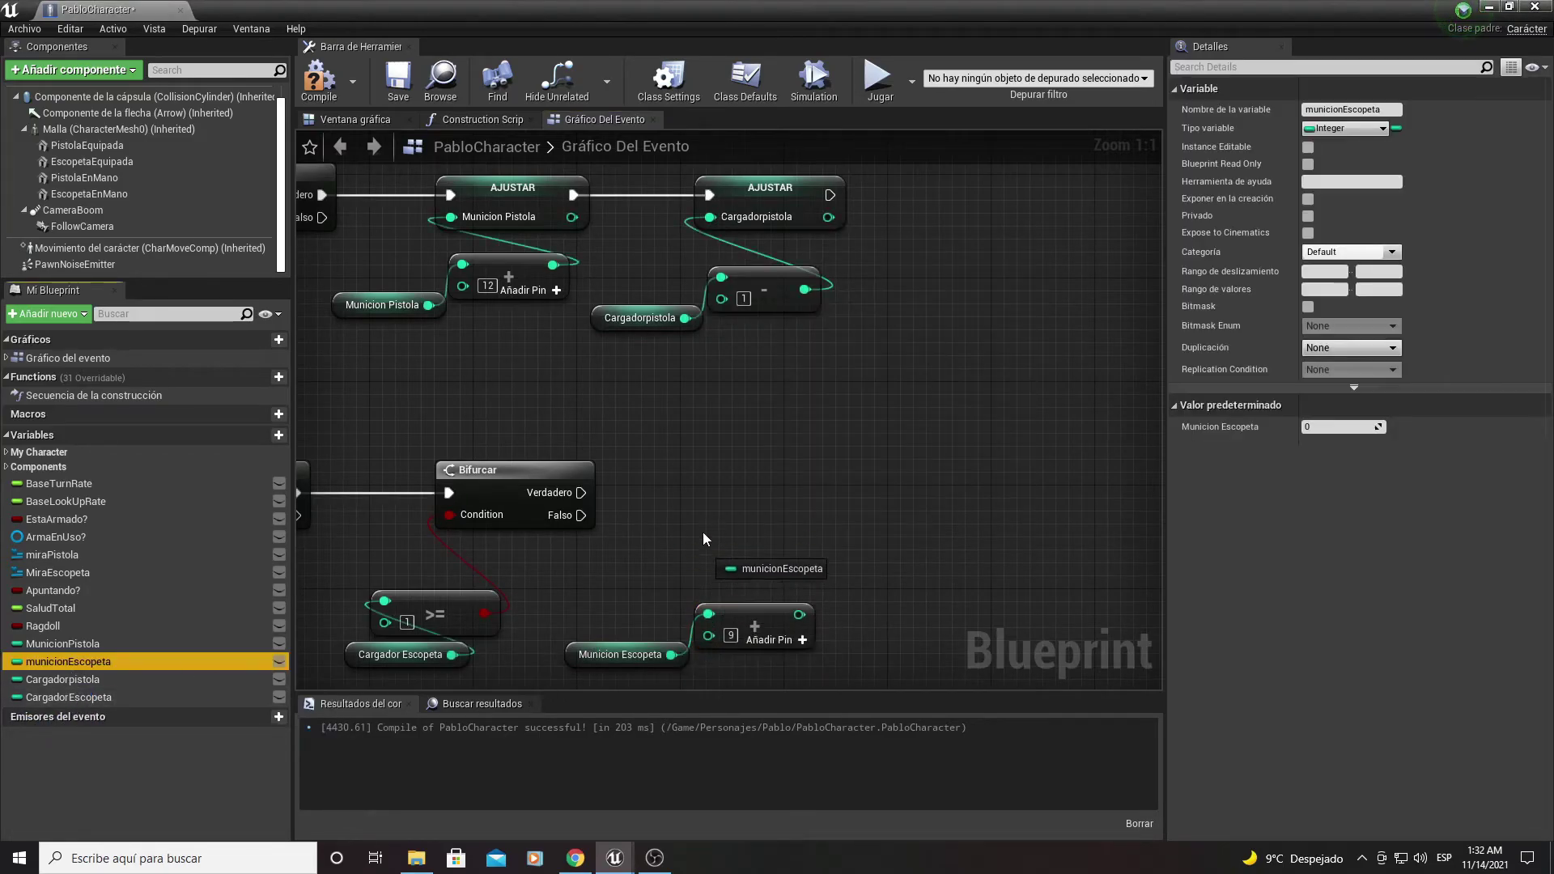
click(715, 501)
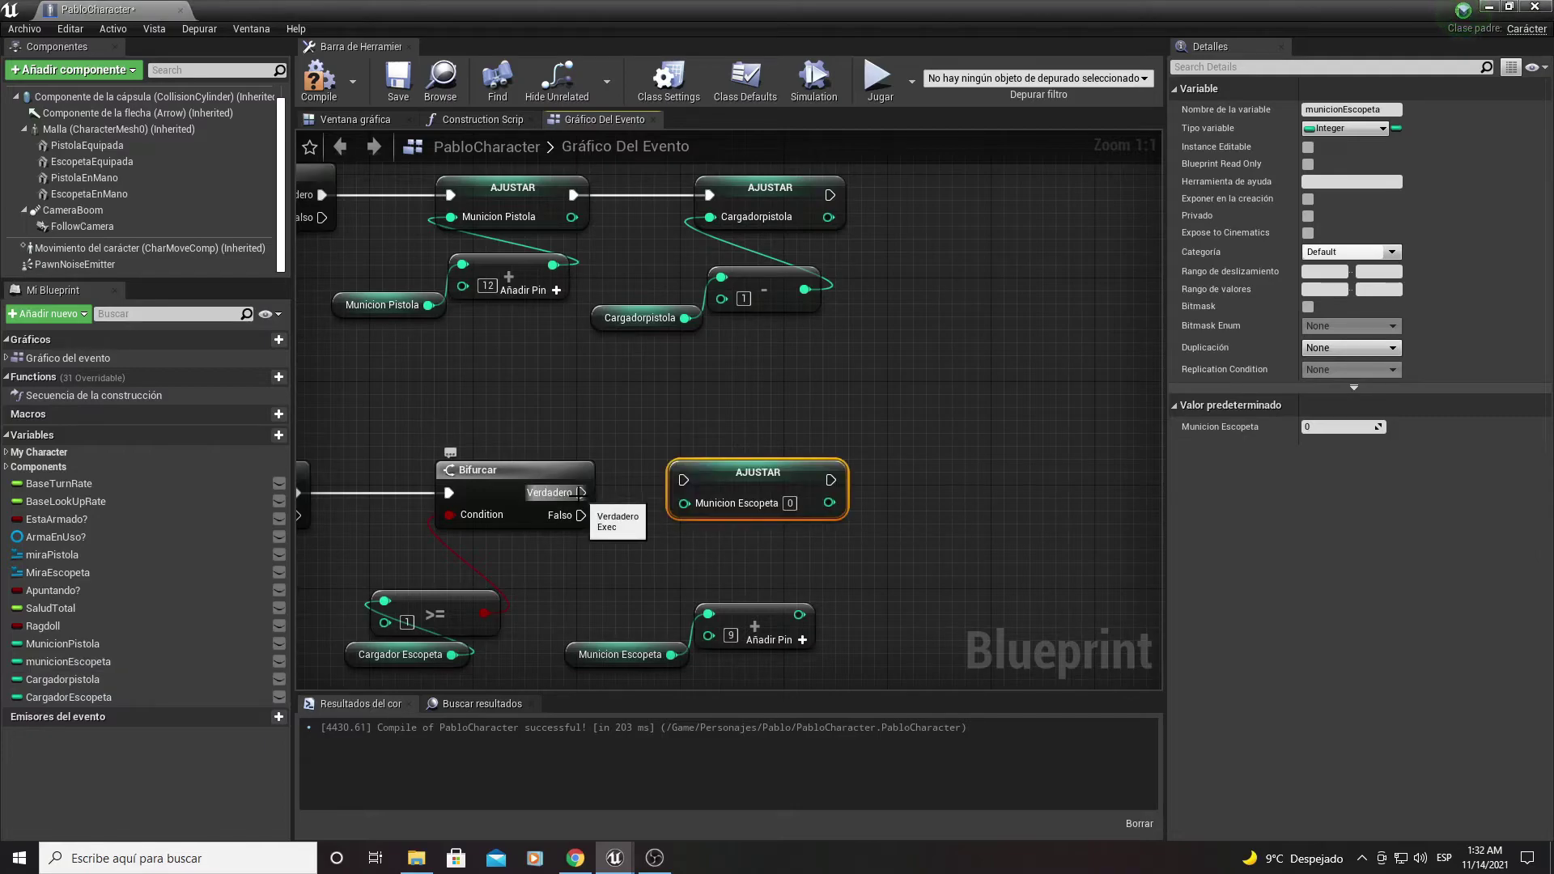
drag(581, 492, 742, 497)
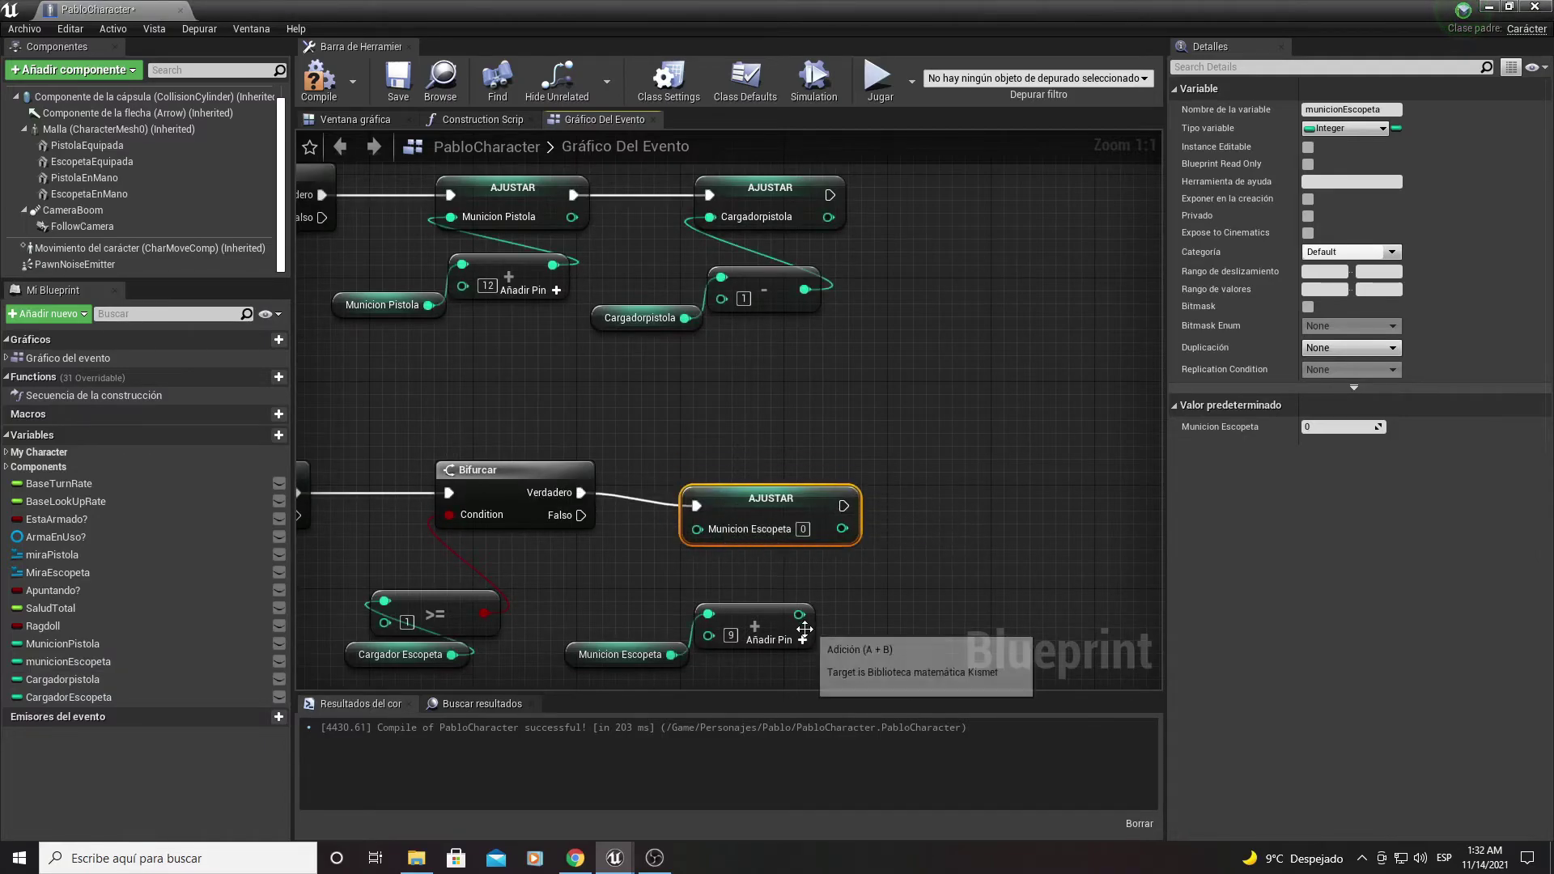
drag(799, 614, 687, 538)
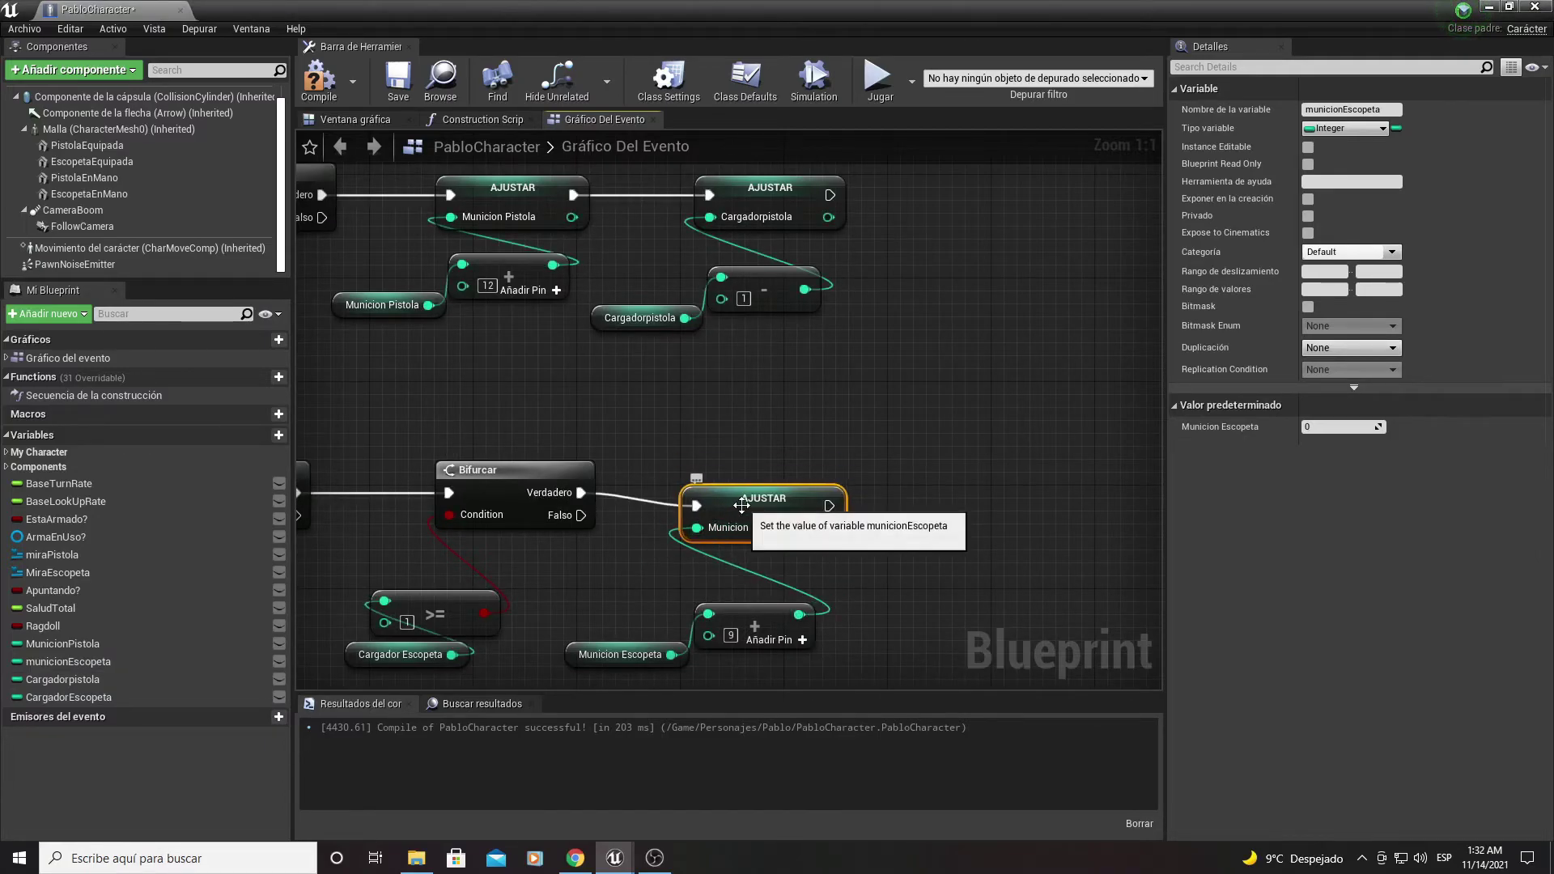
right_drag(744, 568, 723, 513)
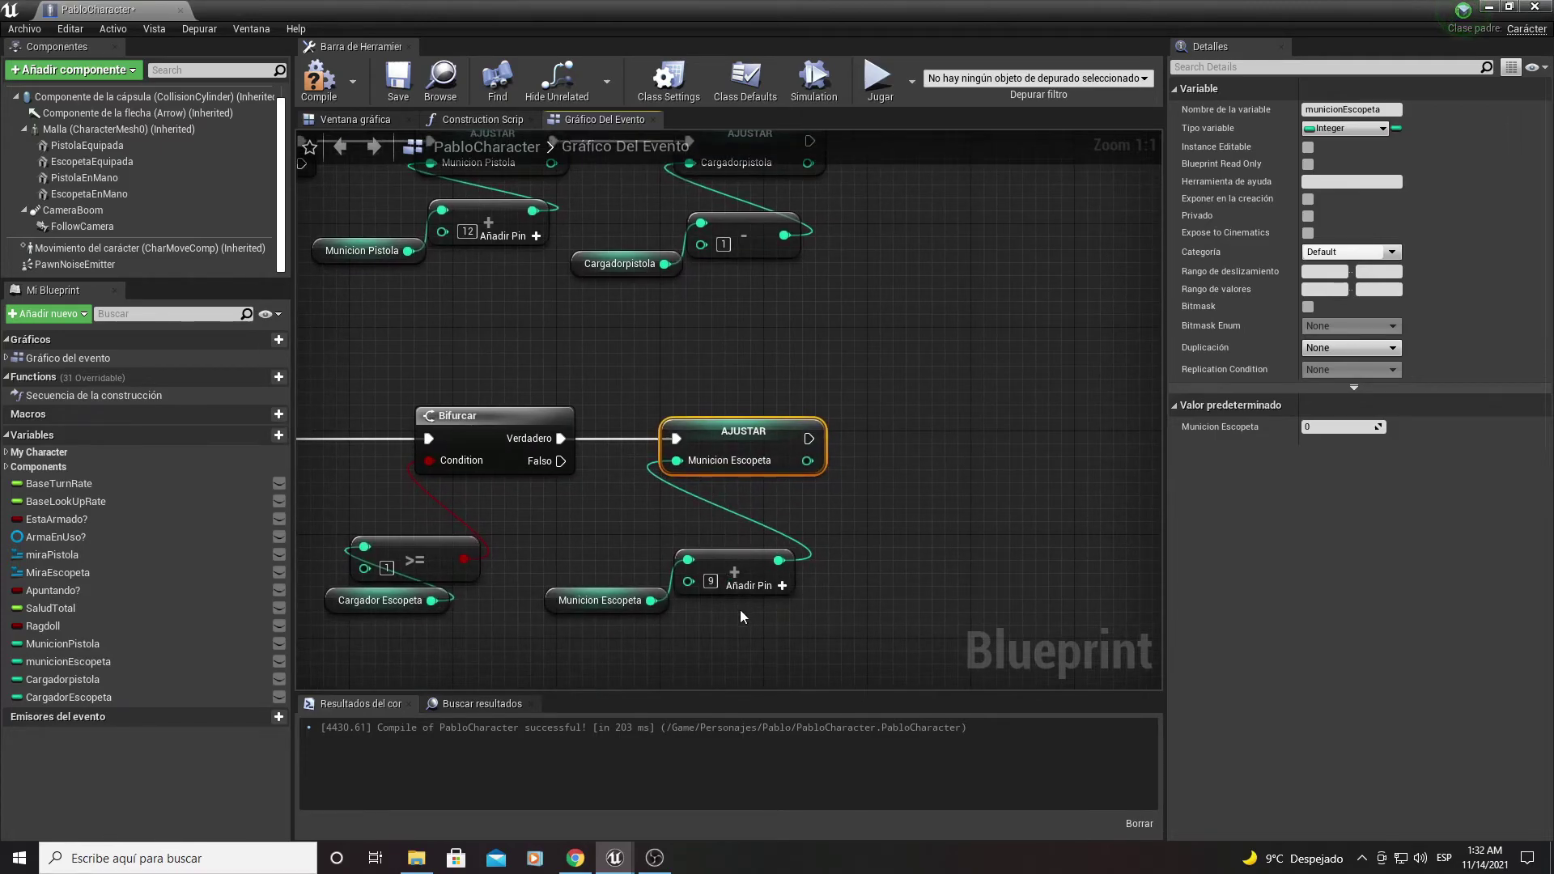
right_drag(784, 631, 648, 629)
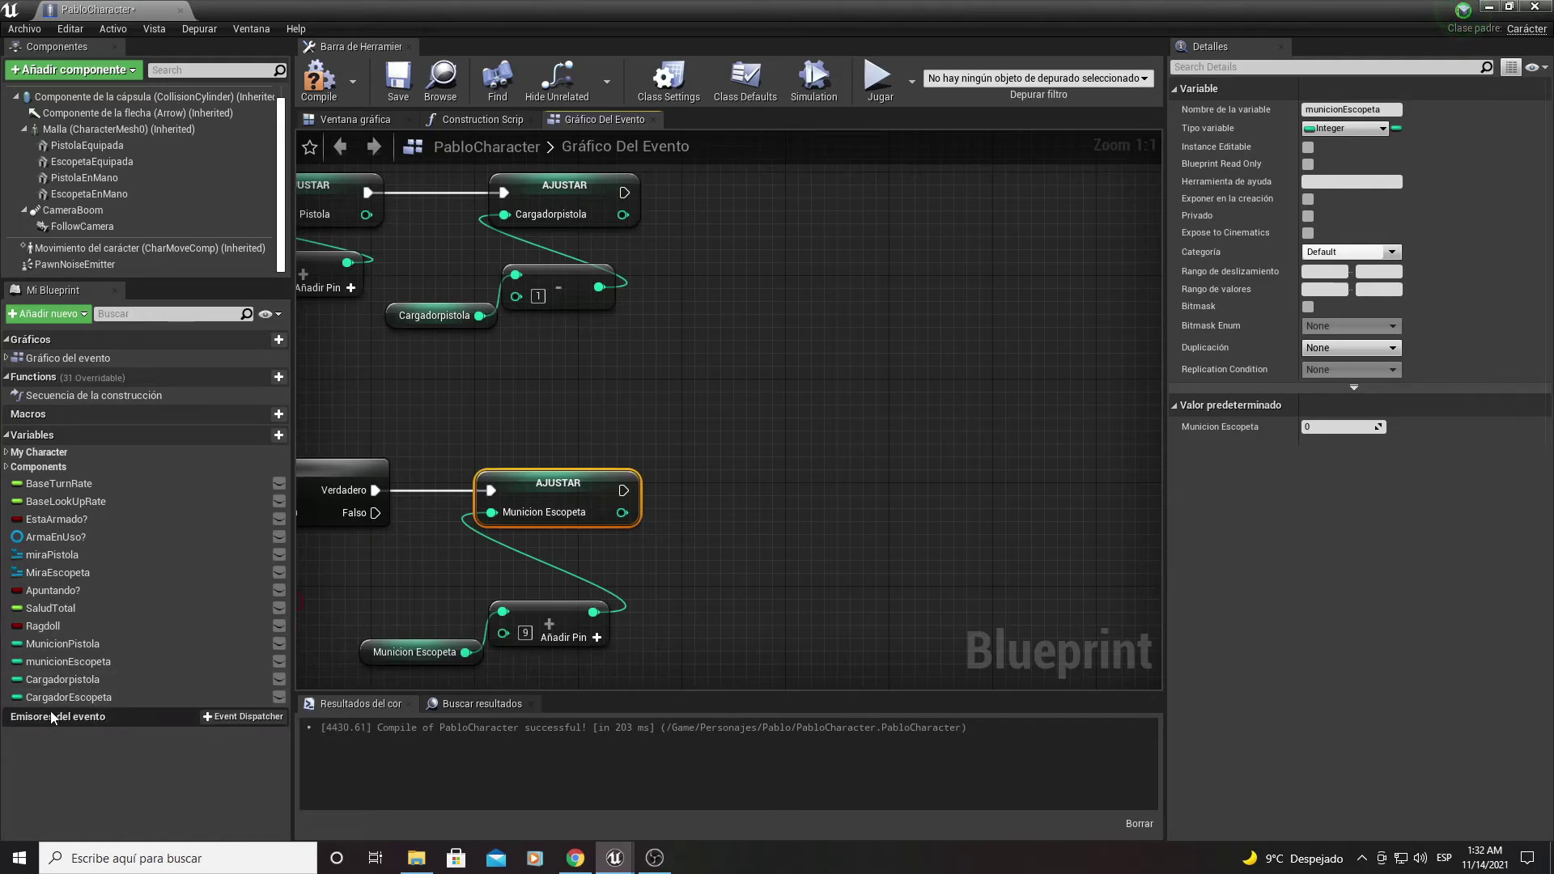
Step: Add a Set Cargador Escopeta node after the ammo setter, fed by Cargador Escopeta − 1
drag(38, 700, 641, 652)
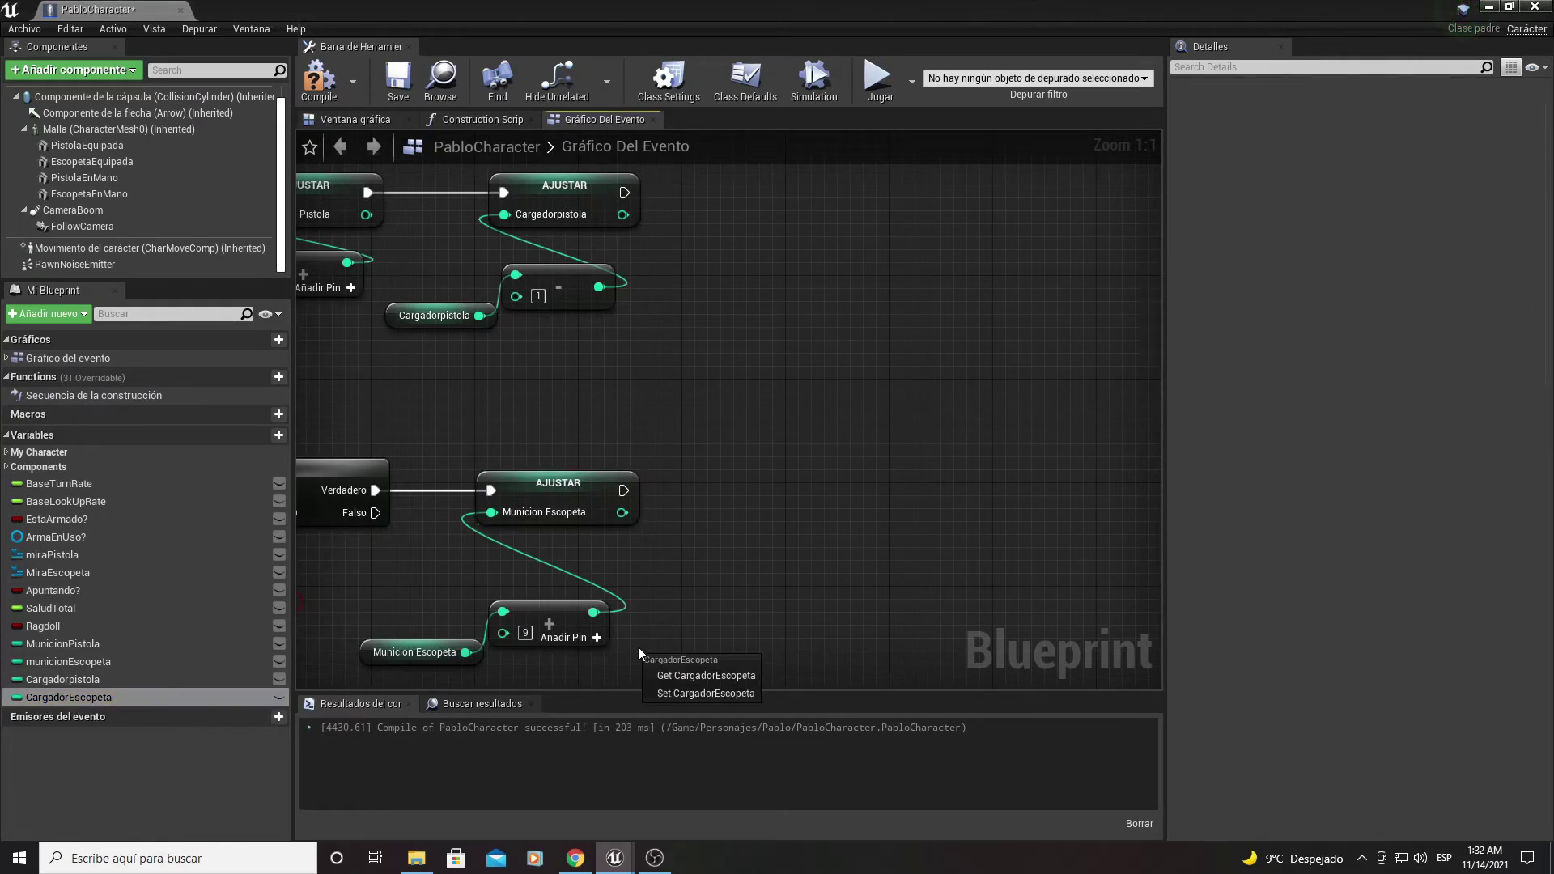
click(675, 671)
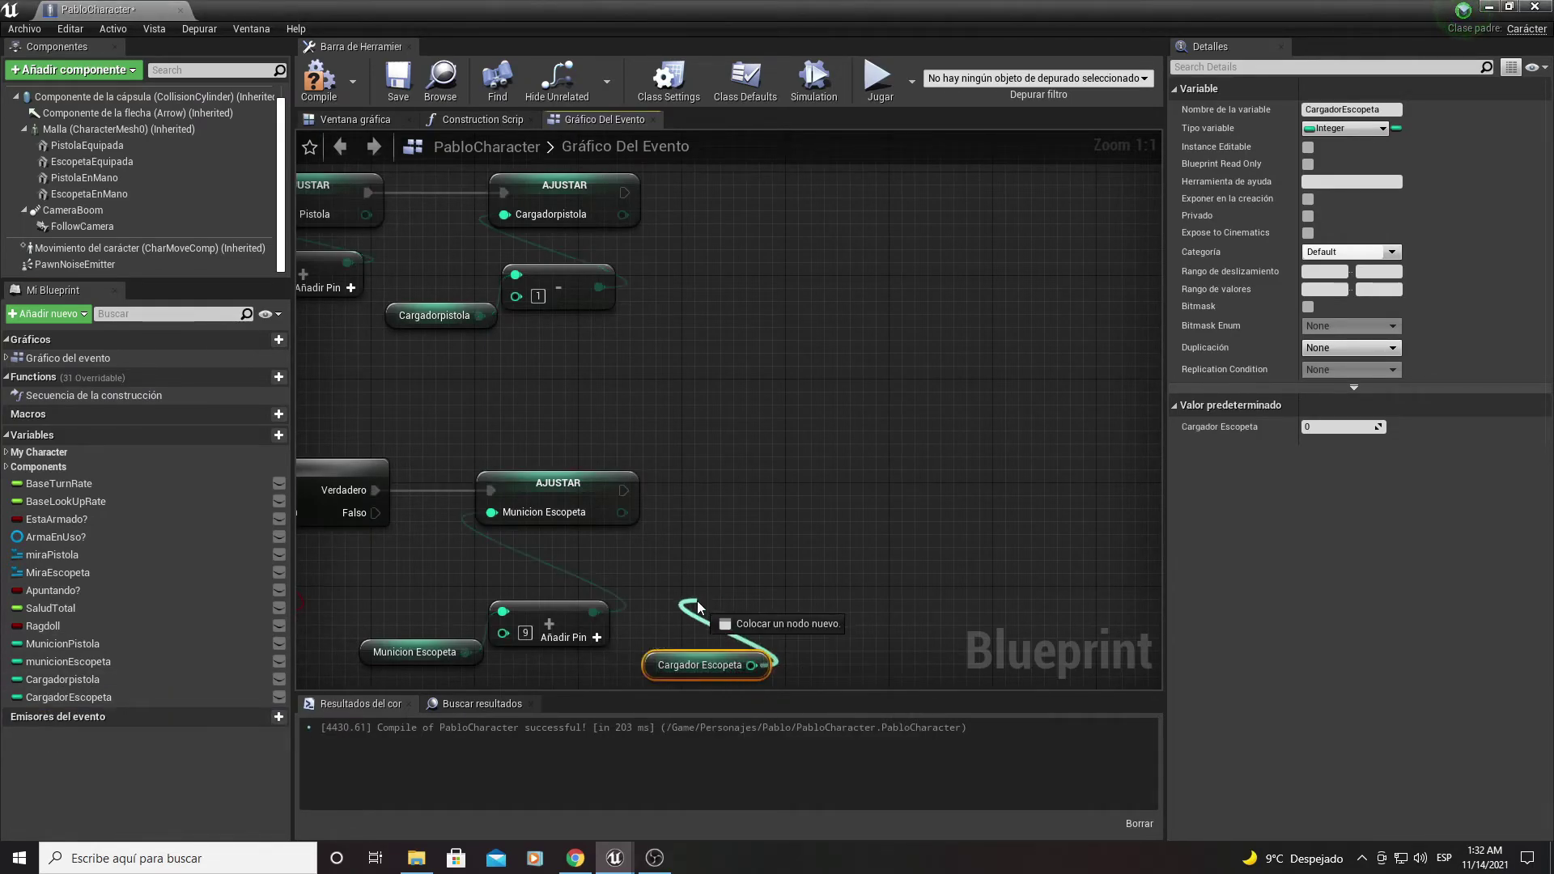
drag(701, 605, 700, 605)
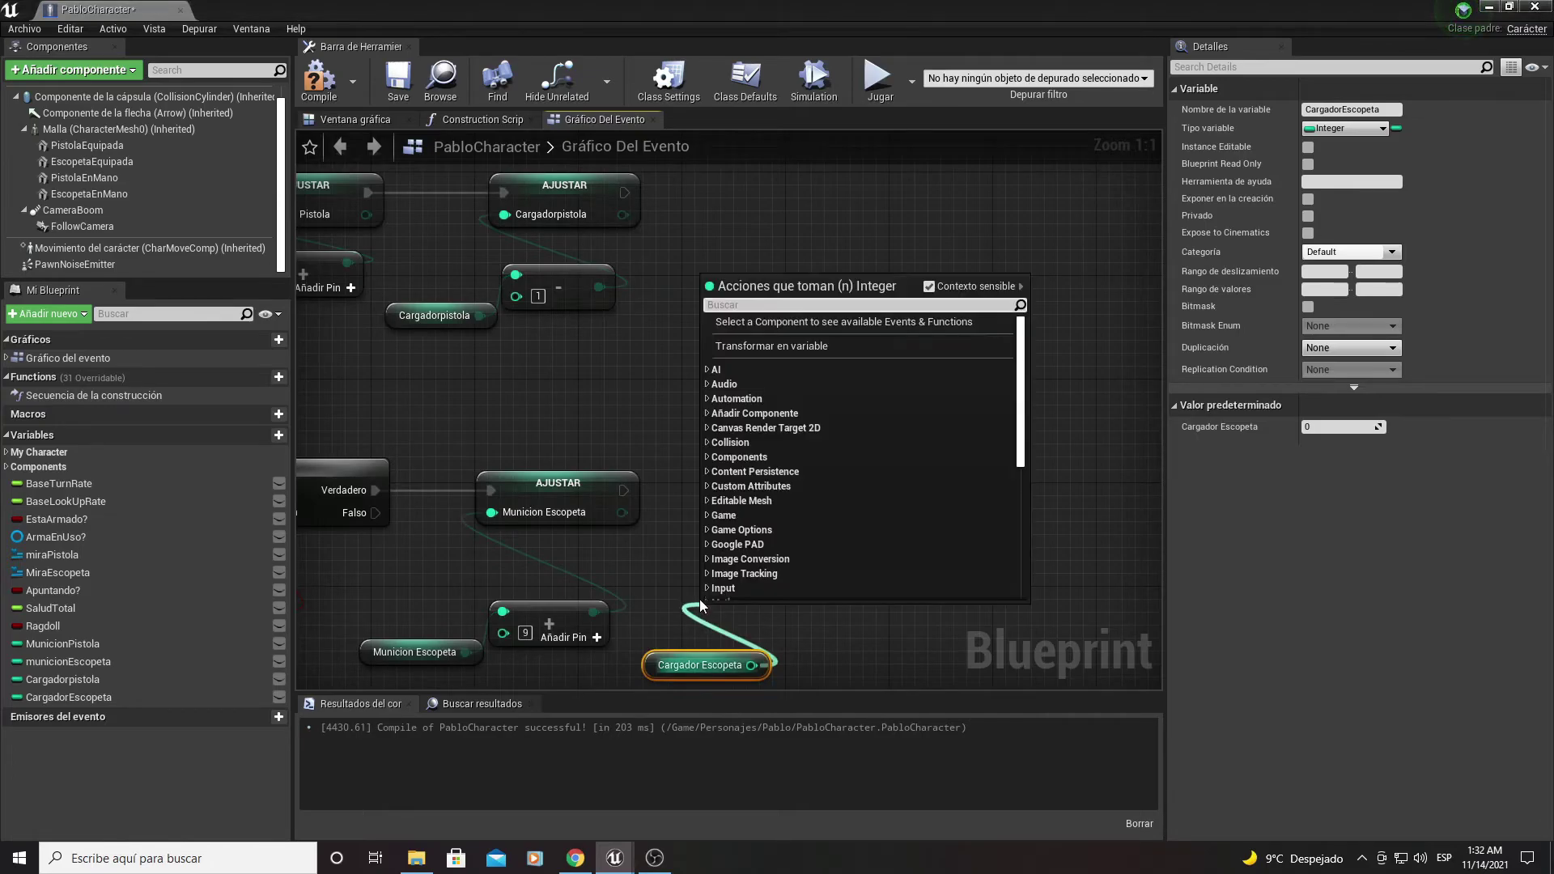
text(-)
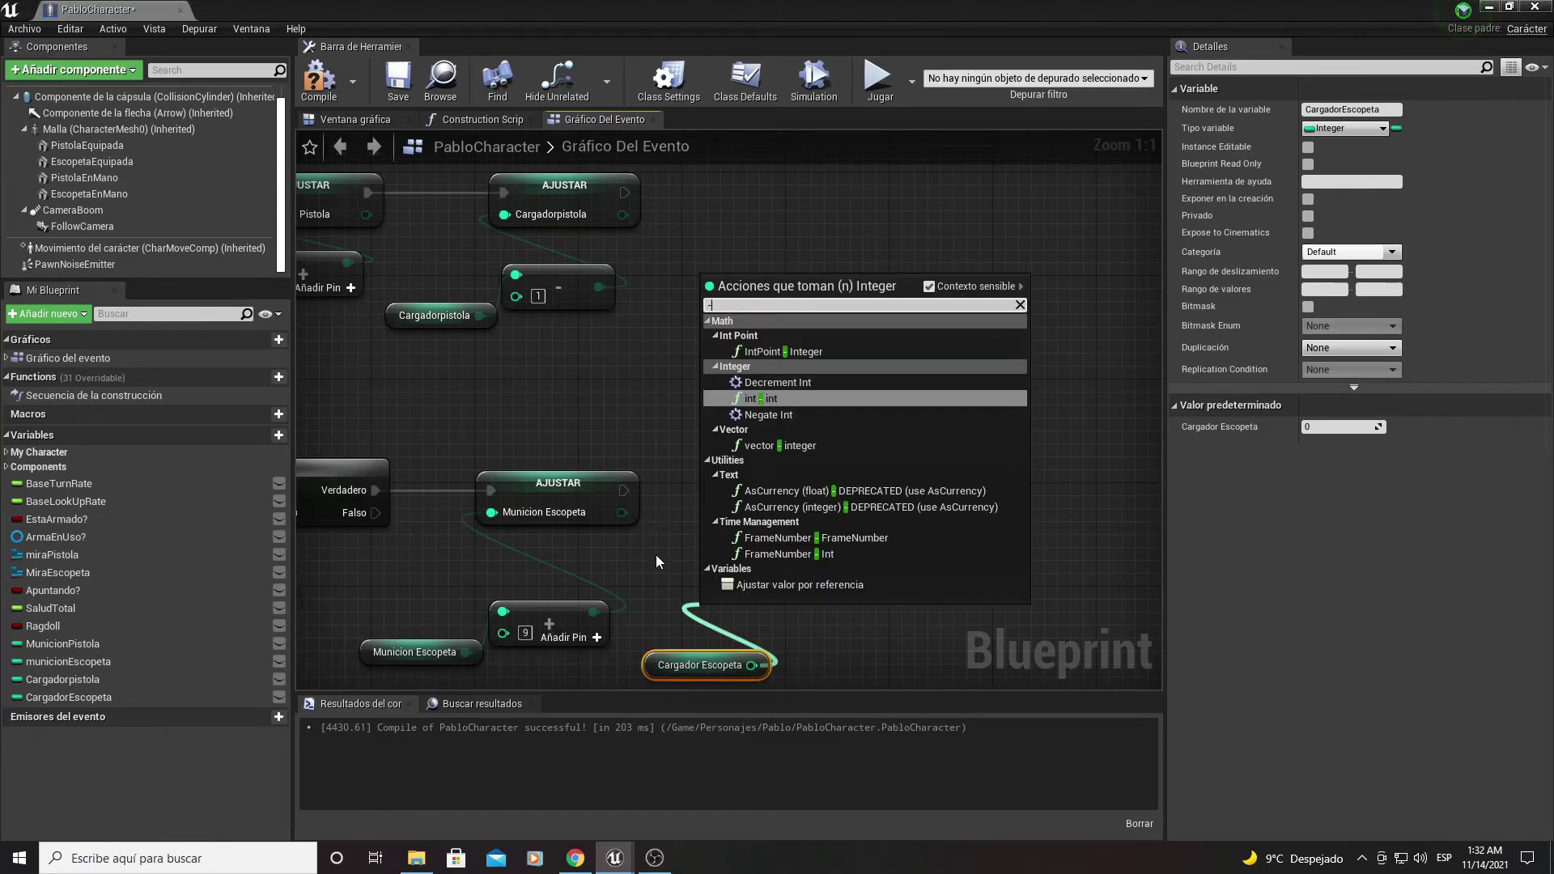
key(Return)
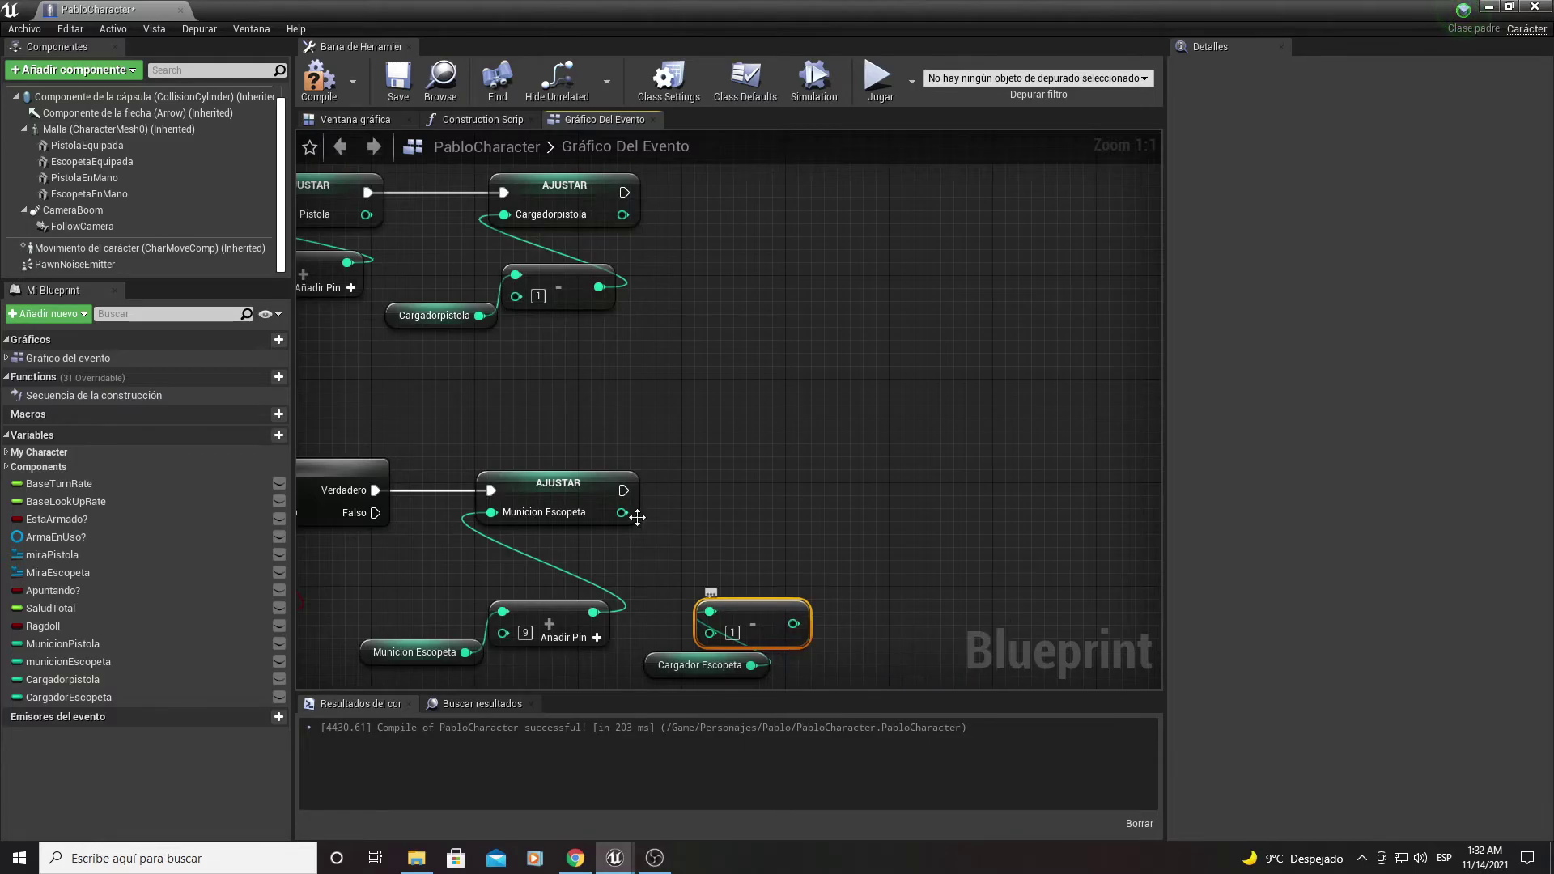
drag(65, 695, 770, 494)
click(732, 551)
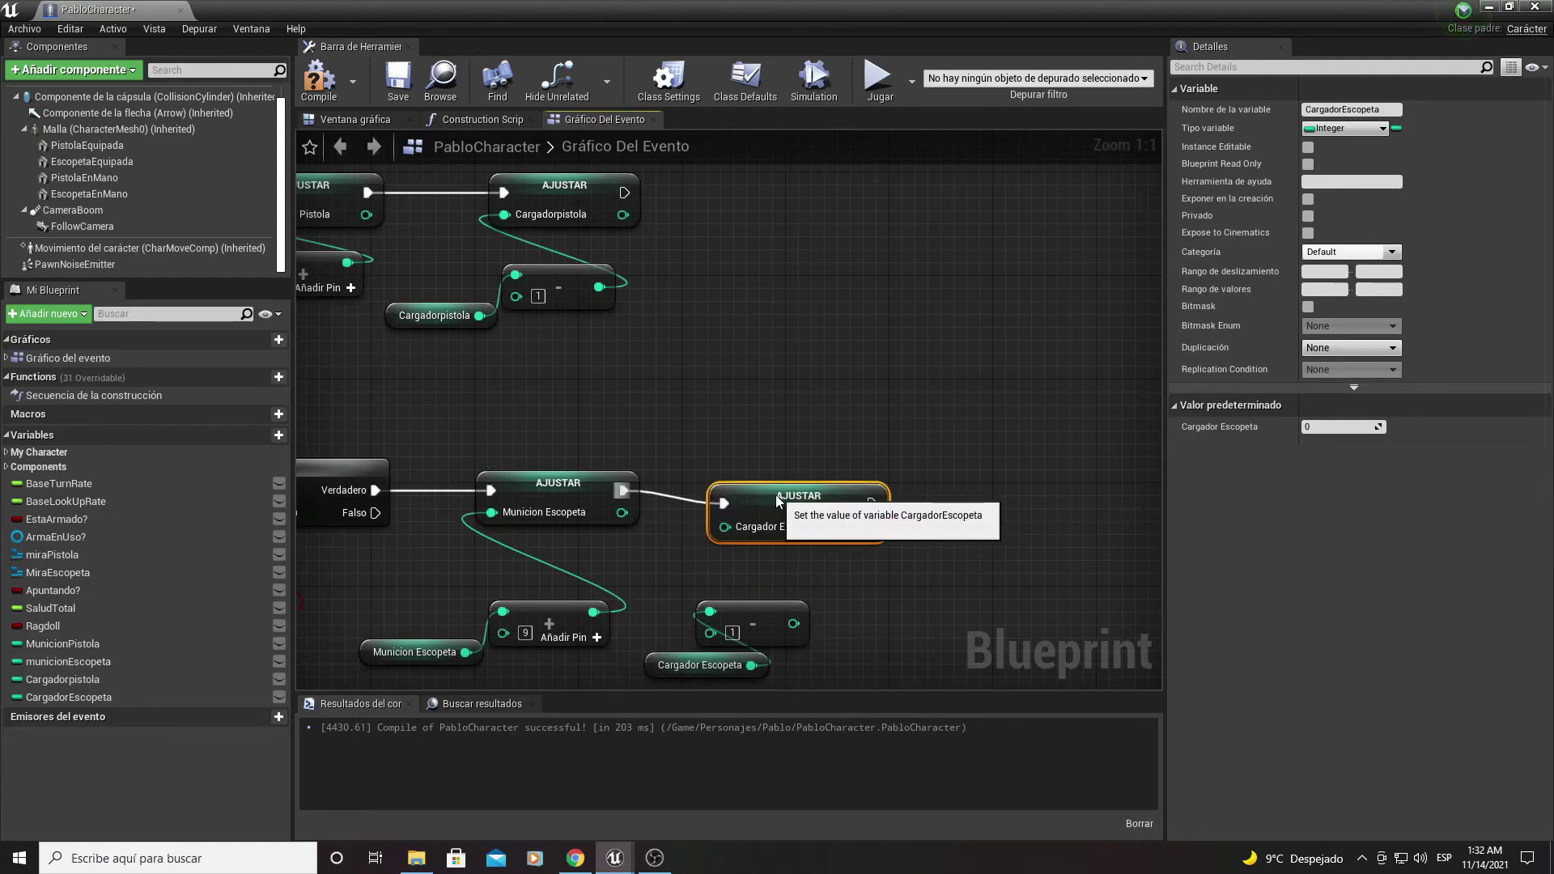
drag(793, 623, 741, 531)
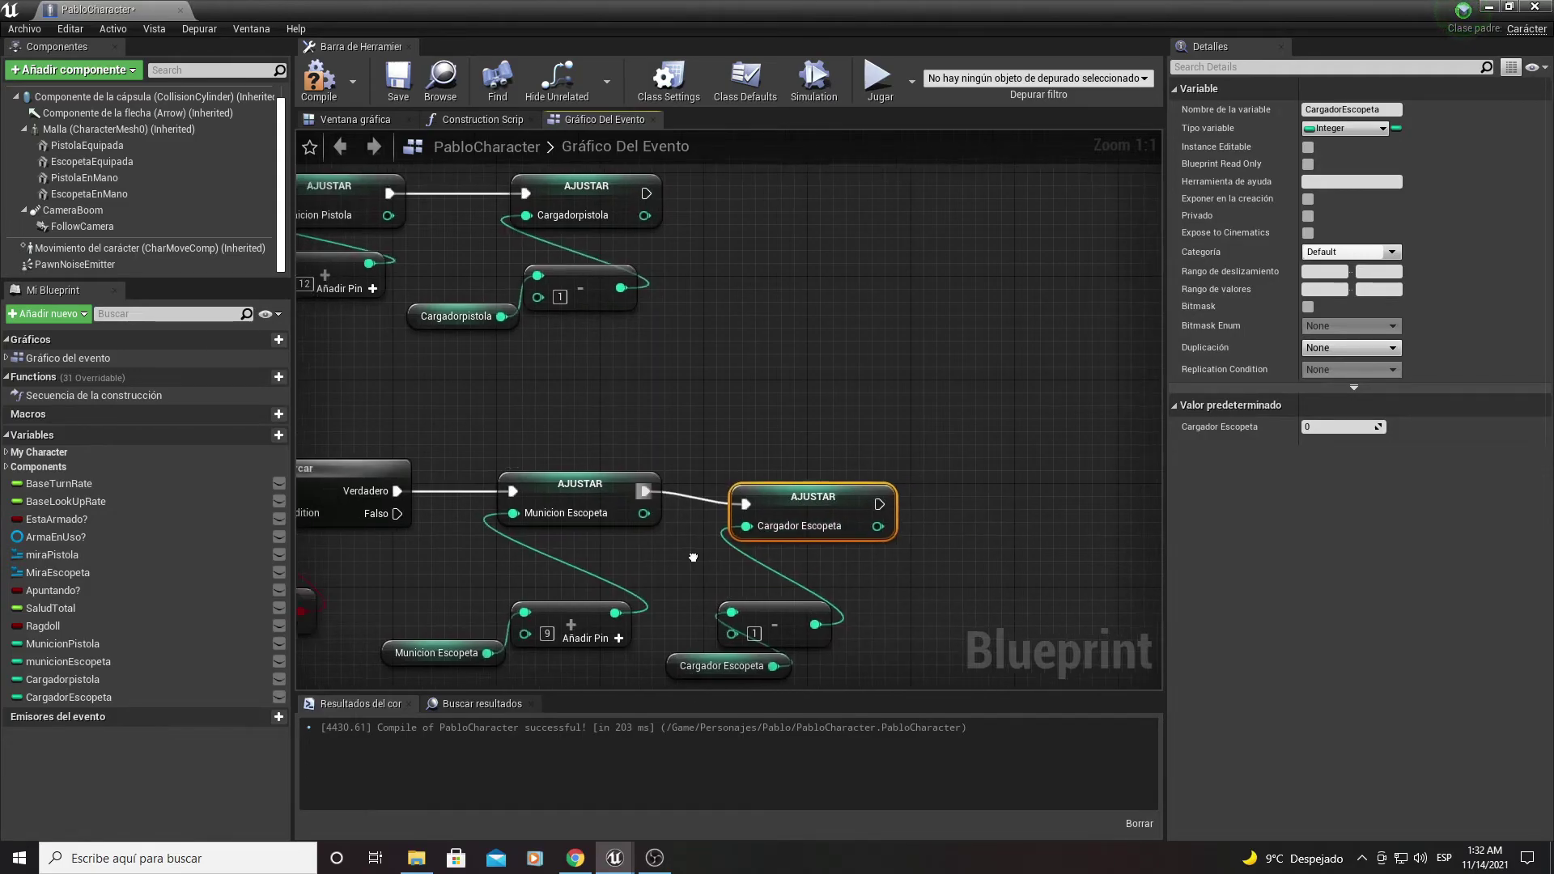
mouse_move(742, 531)
right_down()
mouse_move(717, 541)
mouse_move(668, 515)
right_up()
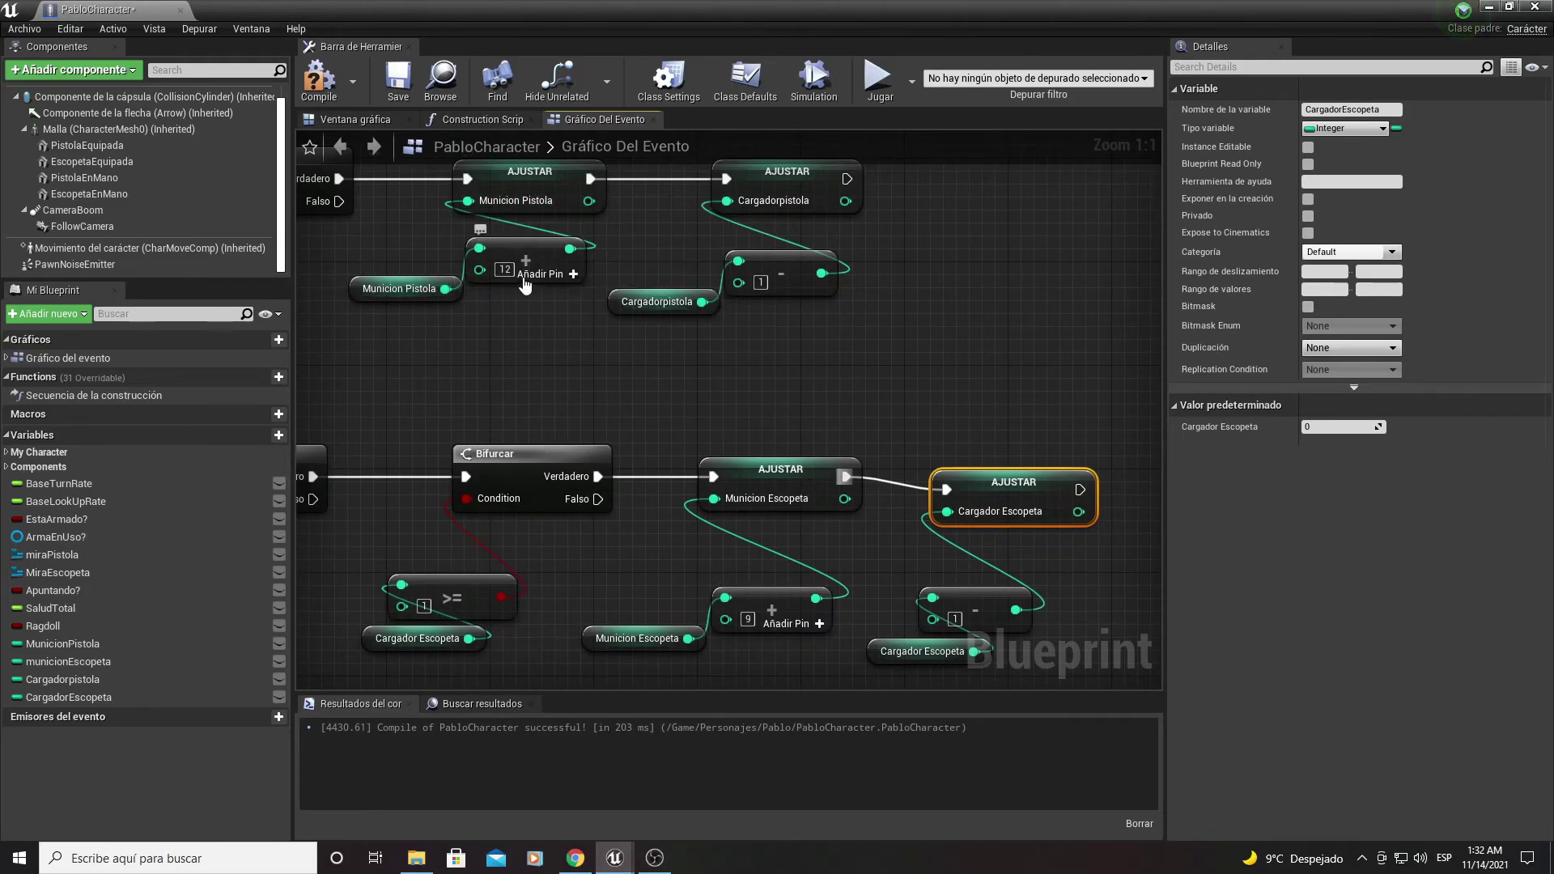
Step: Review the shotgun reload nodes and compile the PabloCharacter blueprint
right_drag(635, 512, 609, 480)
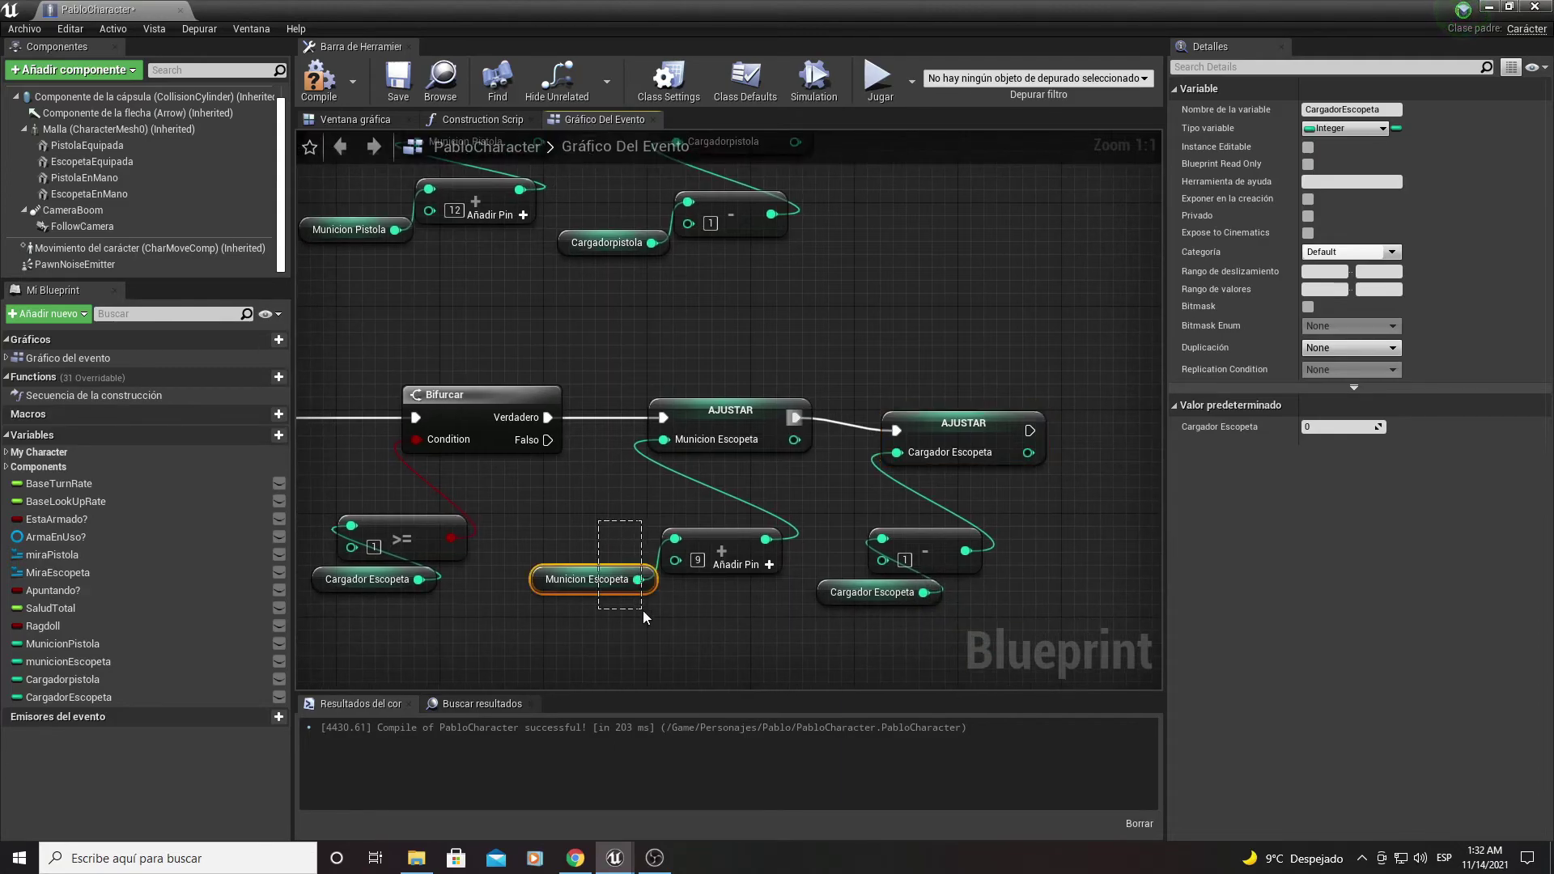
drag(643, 611, 712, 619)
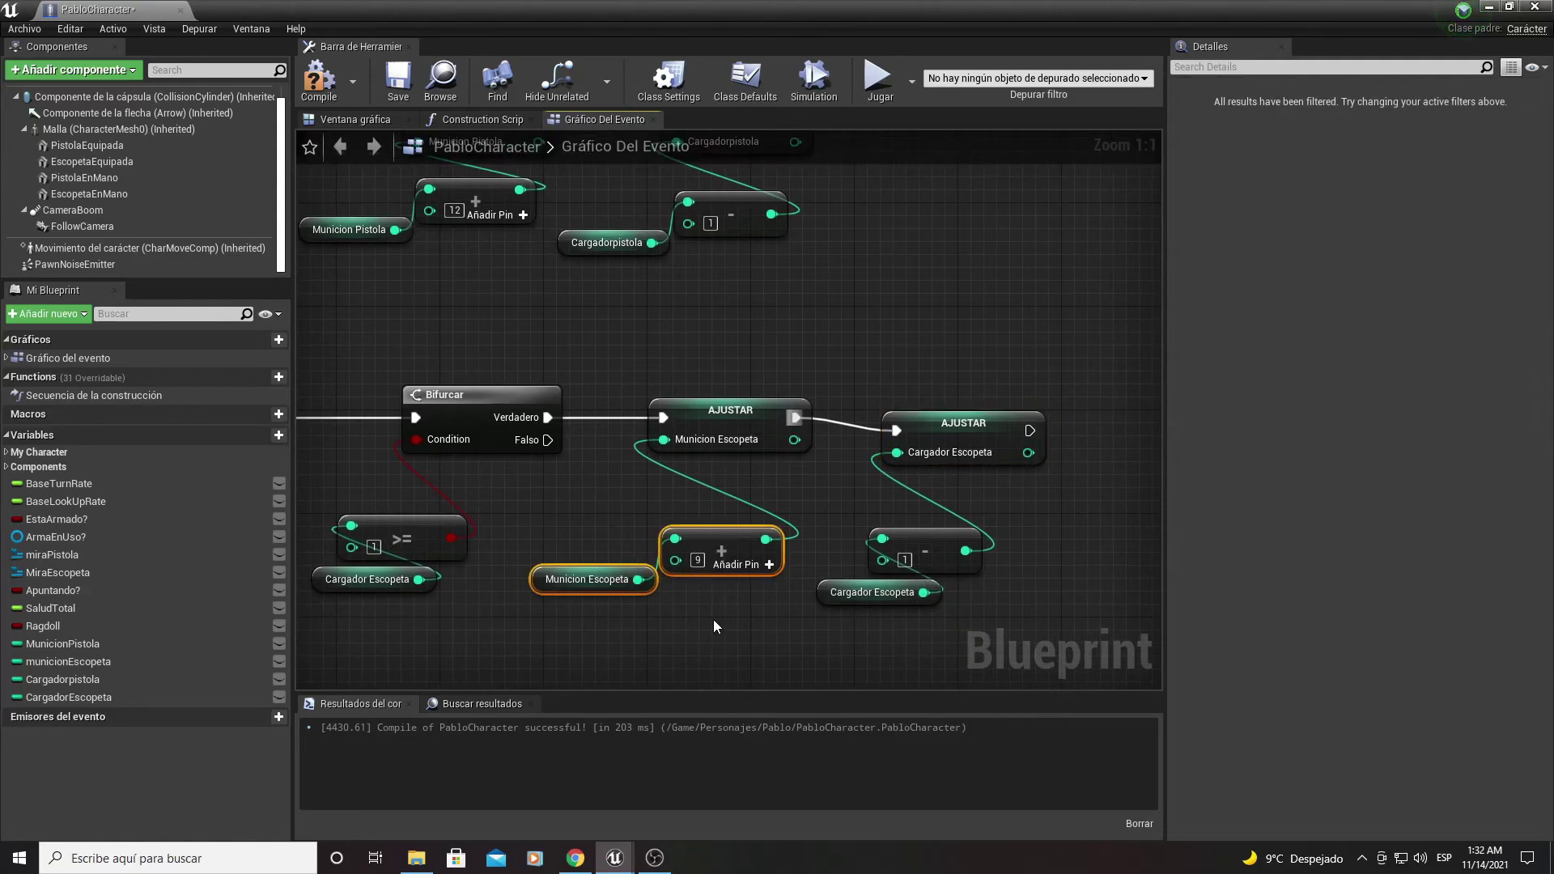
right_drag(712, 626, 659, 667)
click(686, 486)
right_drag(686, 510, 658, 573)
drag(826, 657, 834, 657)
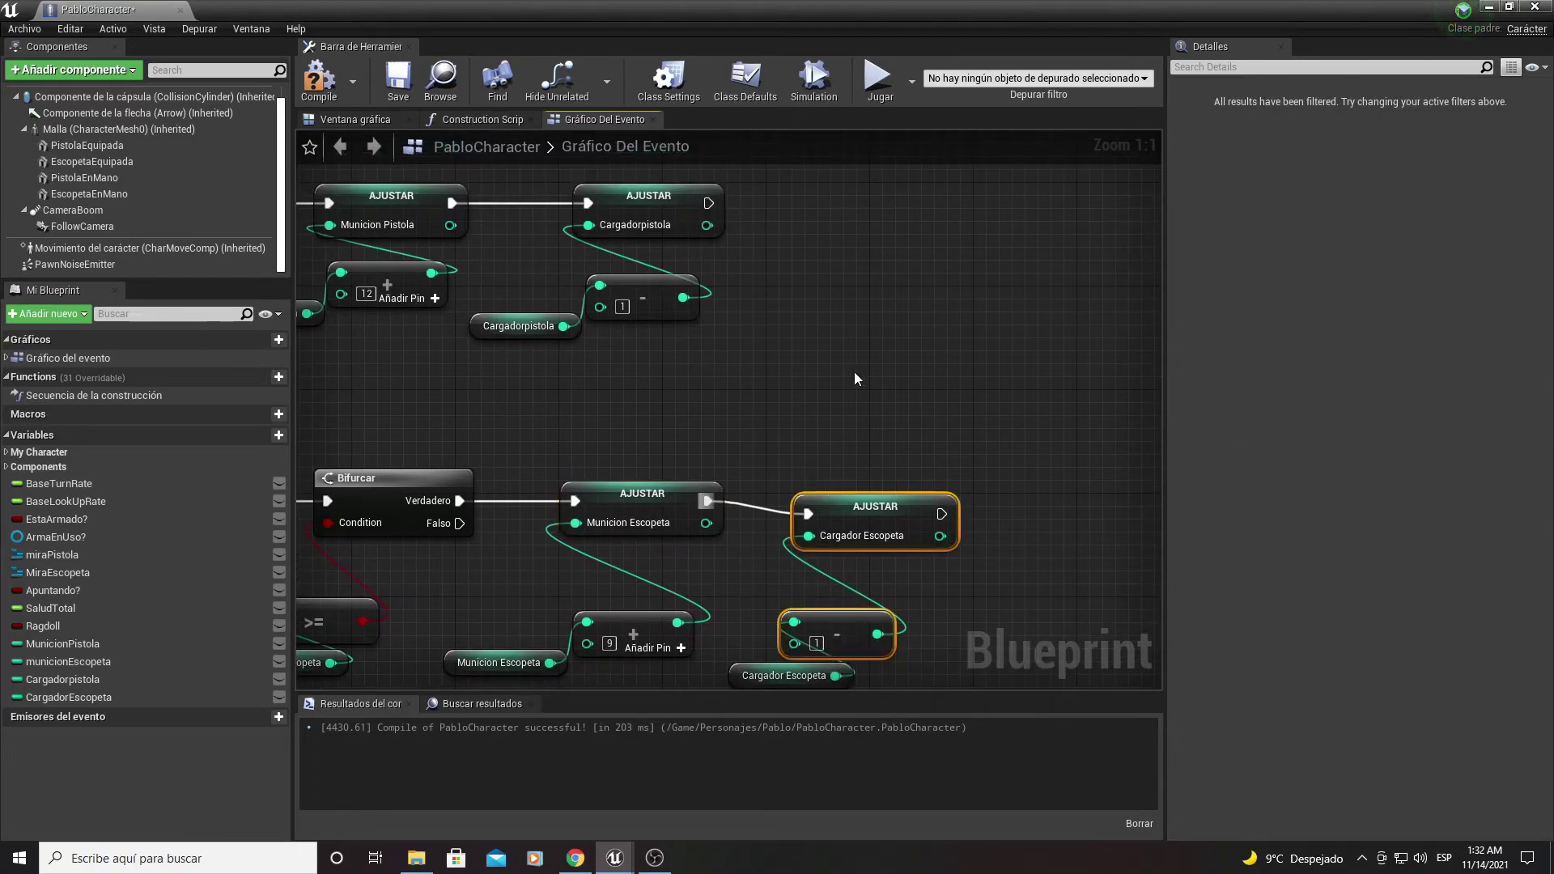
right_drag(859, 390, 731, 351)
click(319, 77)
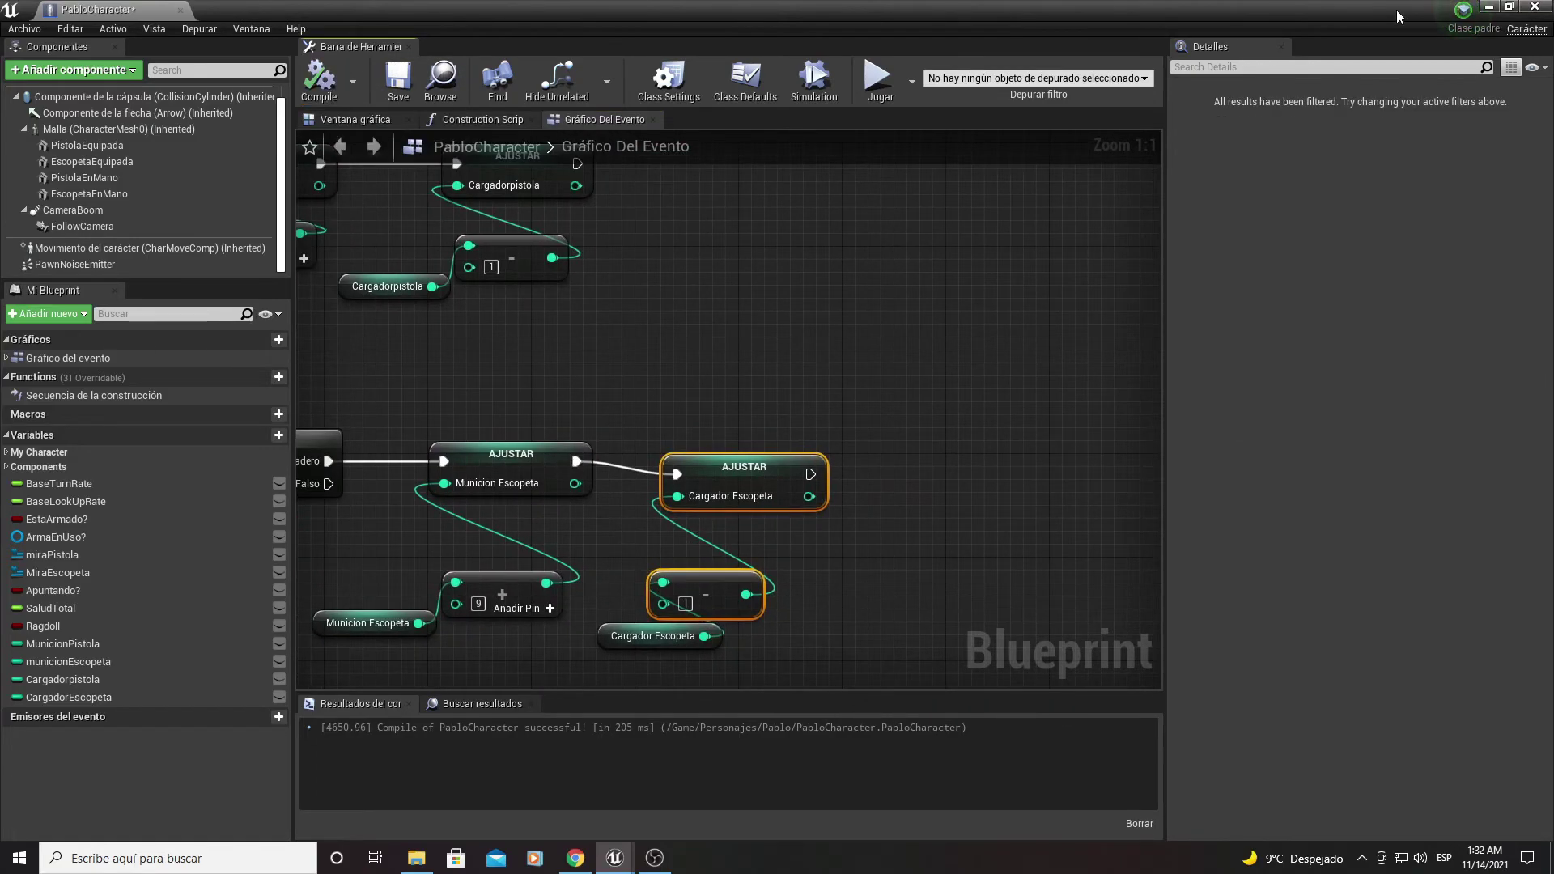
Step: Close the blueprint, start play, and empty the pistol by firing at the wall
click(1492, 7)
click(1095, 58)
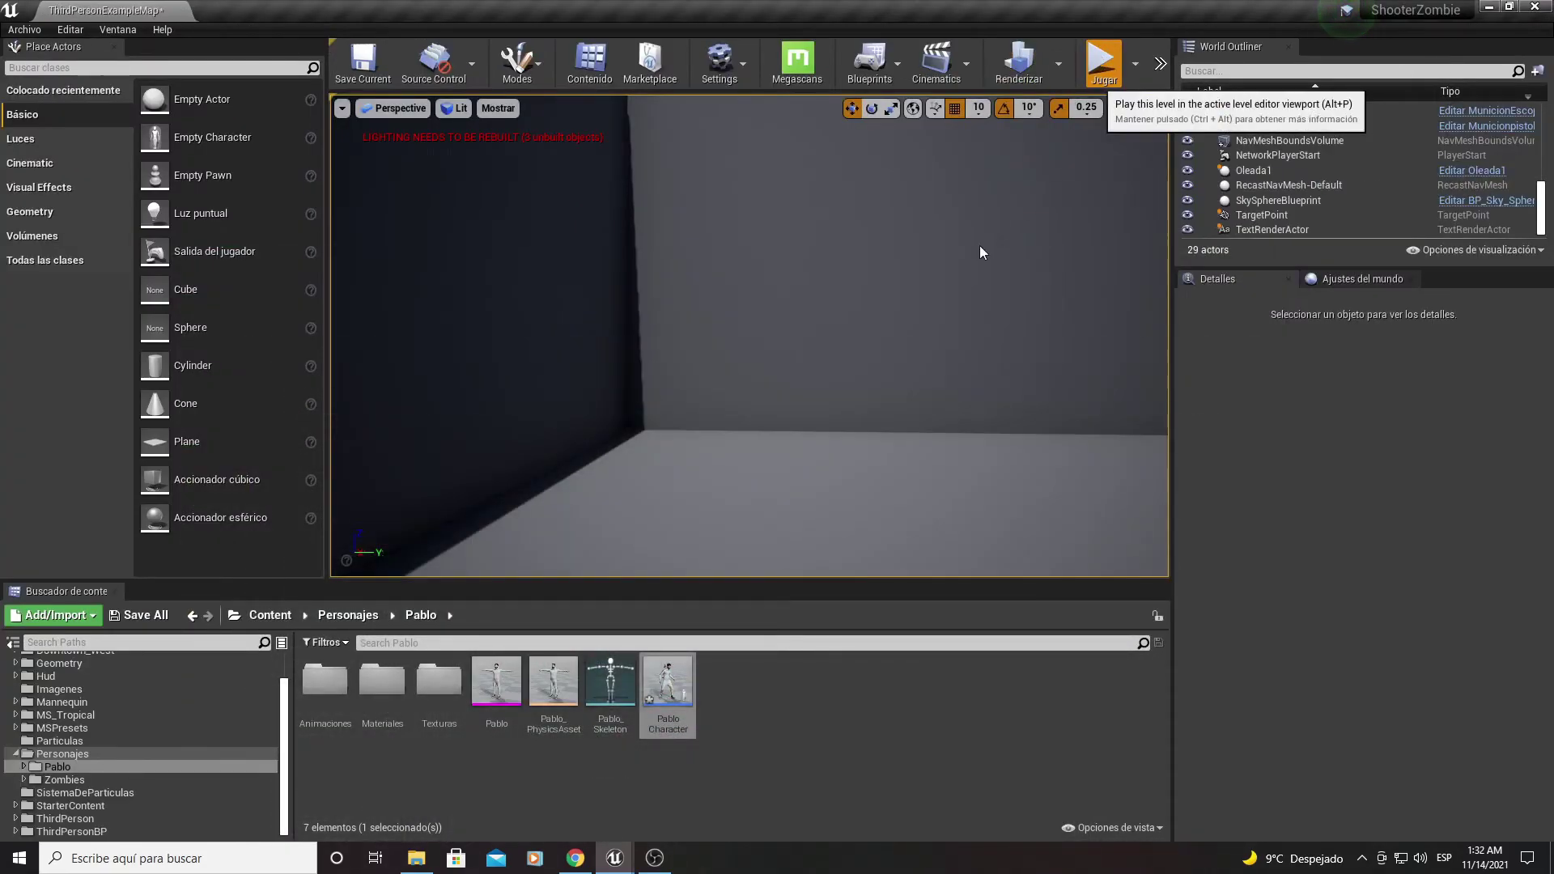
key(1)
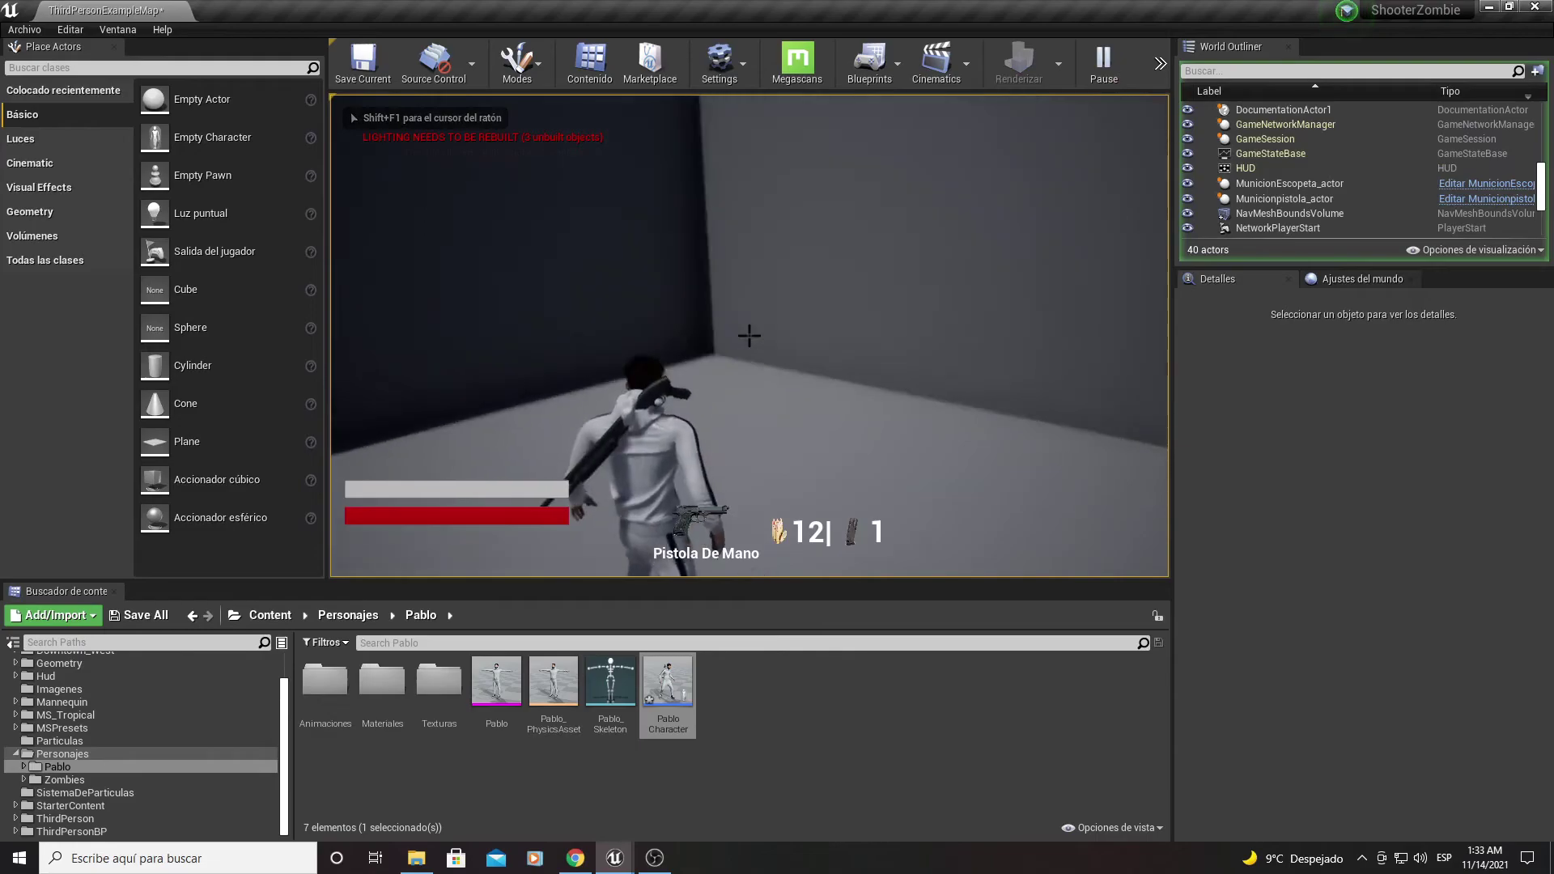
click(749, 335)
click(748, 335)
click(749, 335)
click(749, 335)
click(748, 335)
click(749, 335)
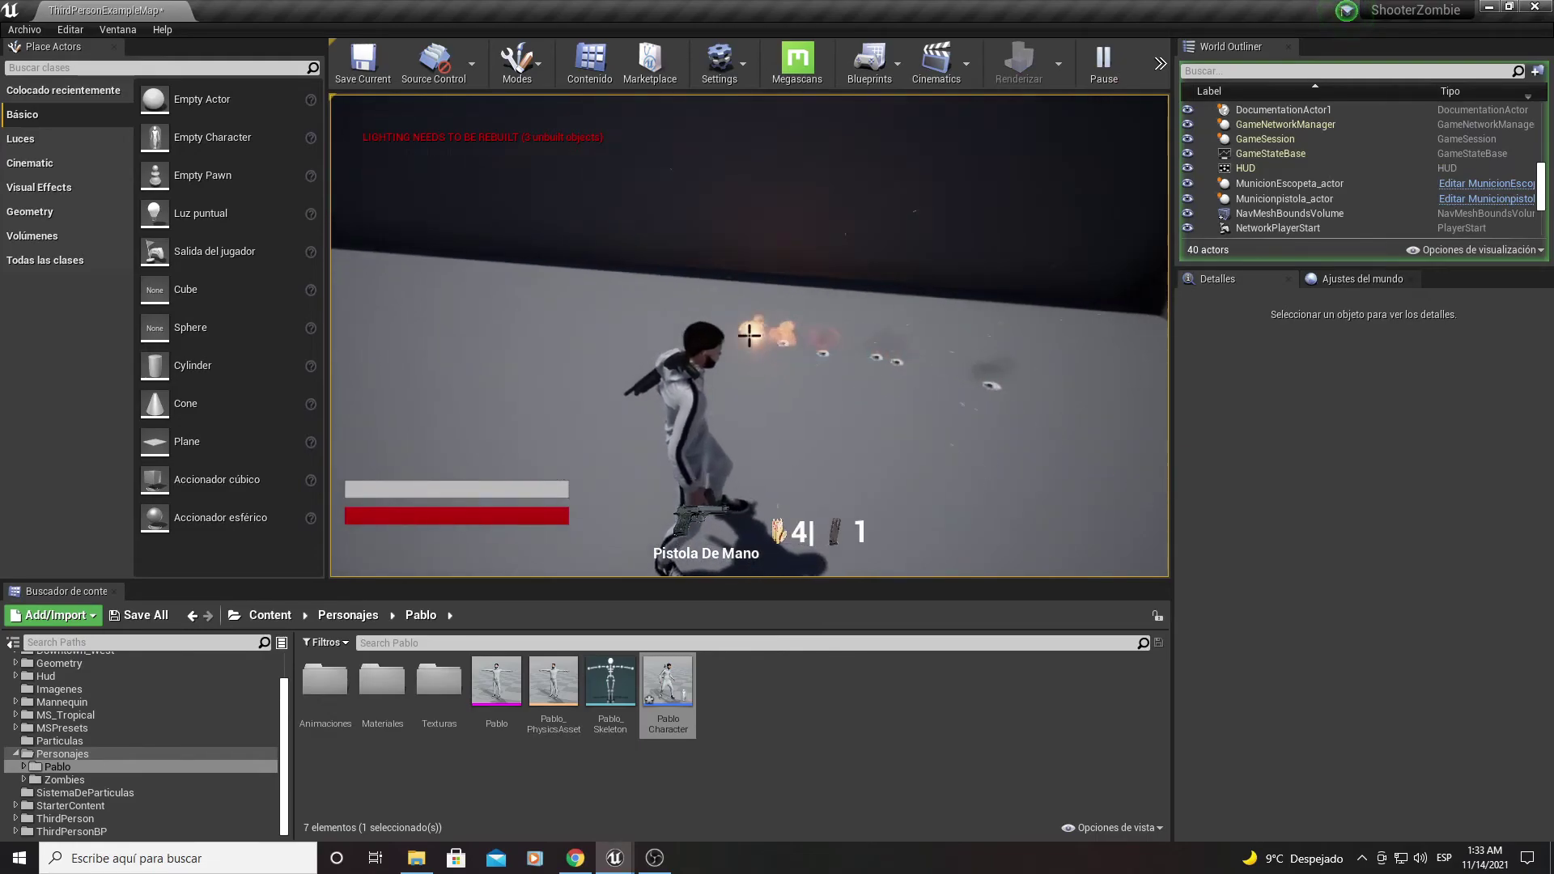
click(748, 336)
click(749, 335)
click(749, 335)
click(749, 335)
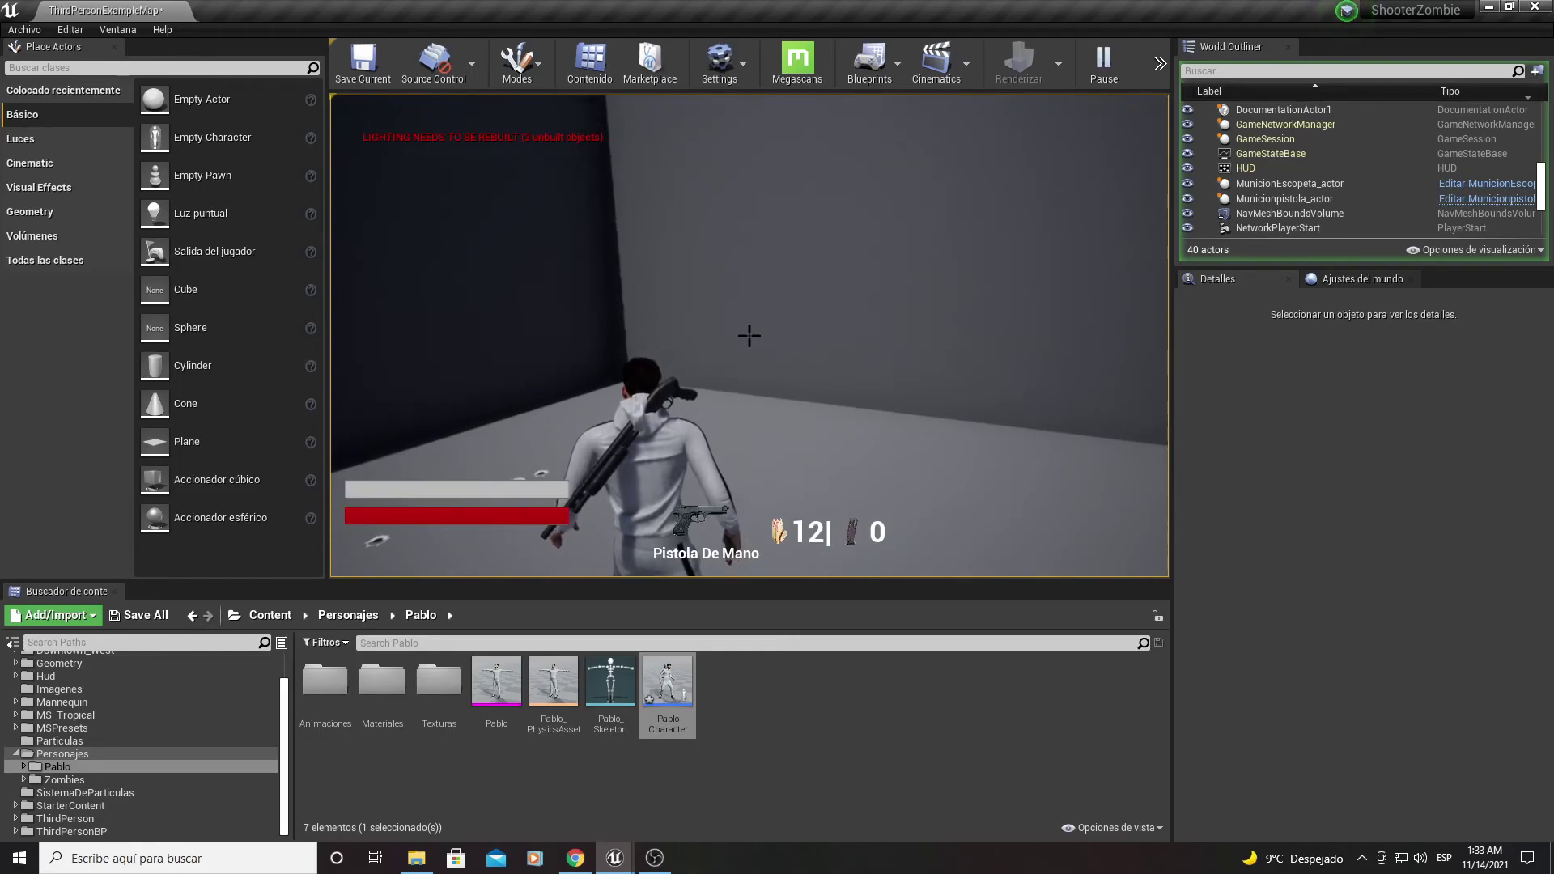
key(w)
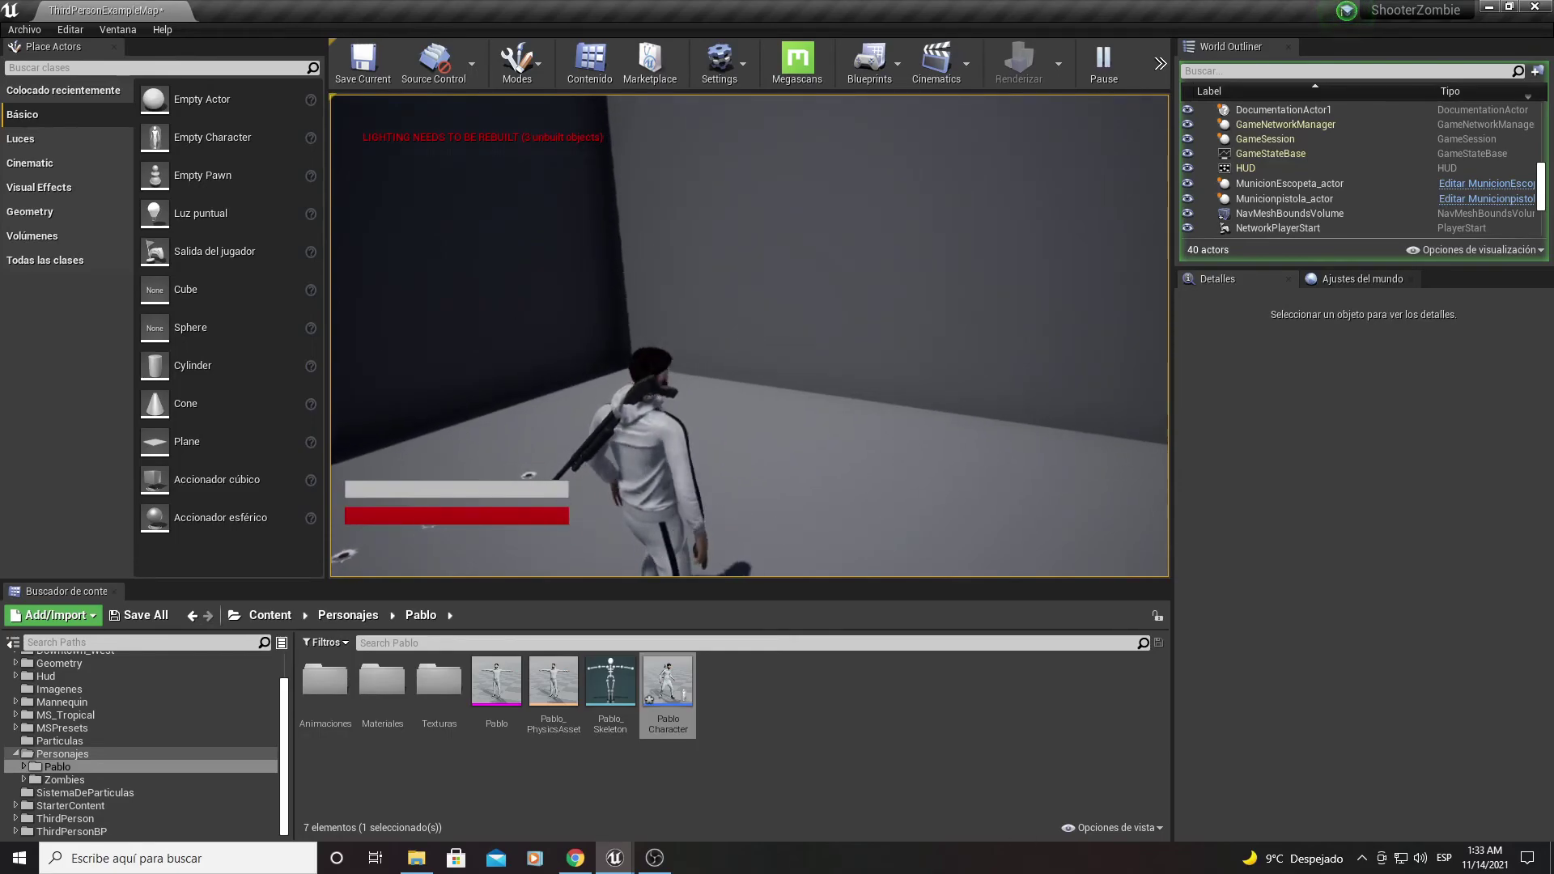
Step: Switch to the shotgun, fire through each 9-round reload until empty, then stop play
key(2)
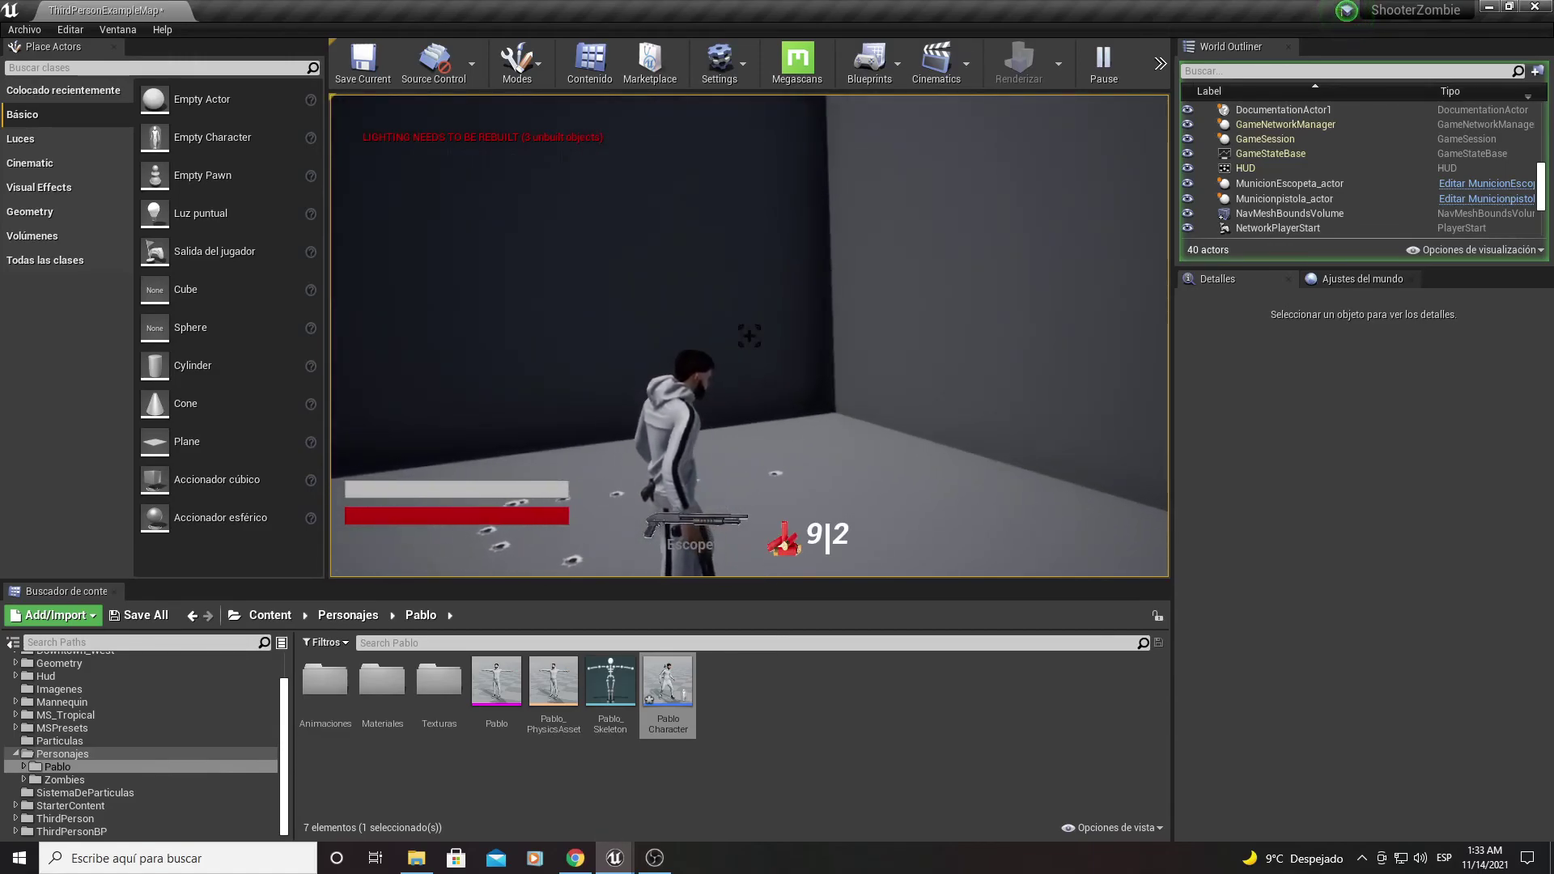
click(749, 335)
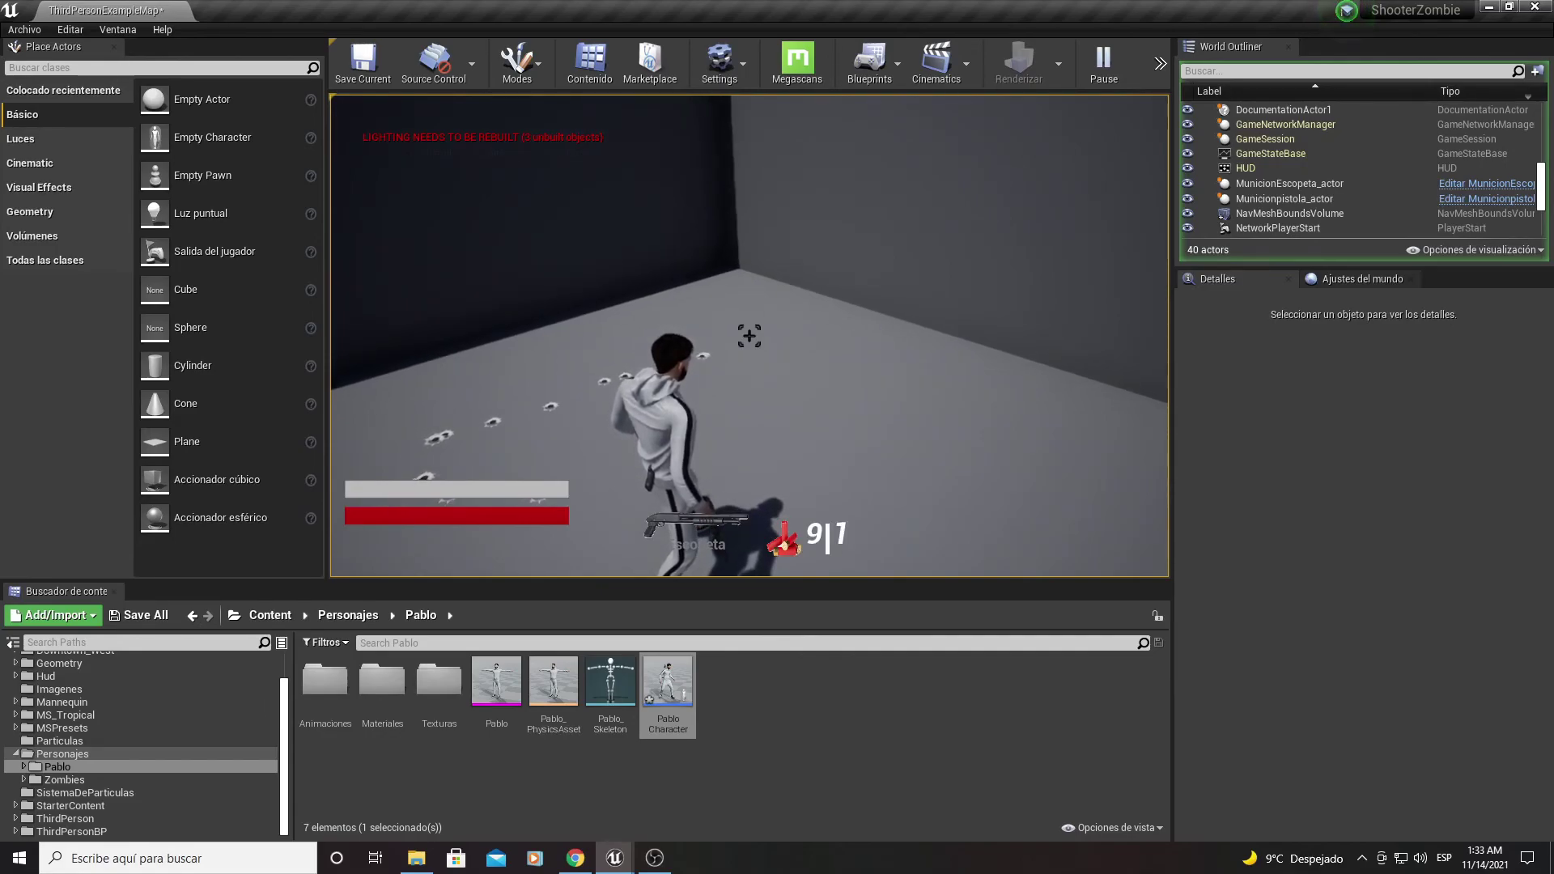
click(749, 335)
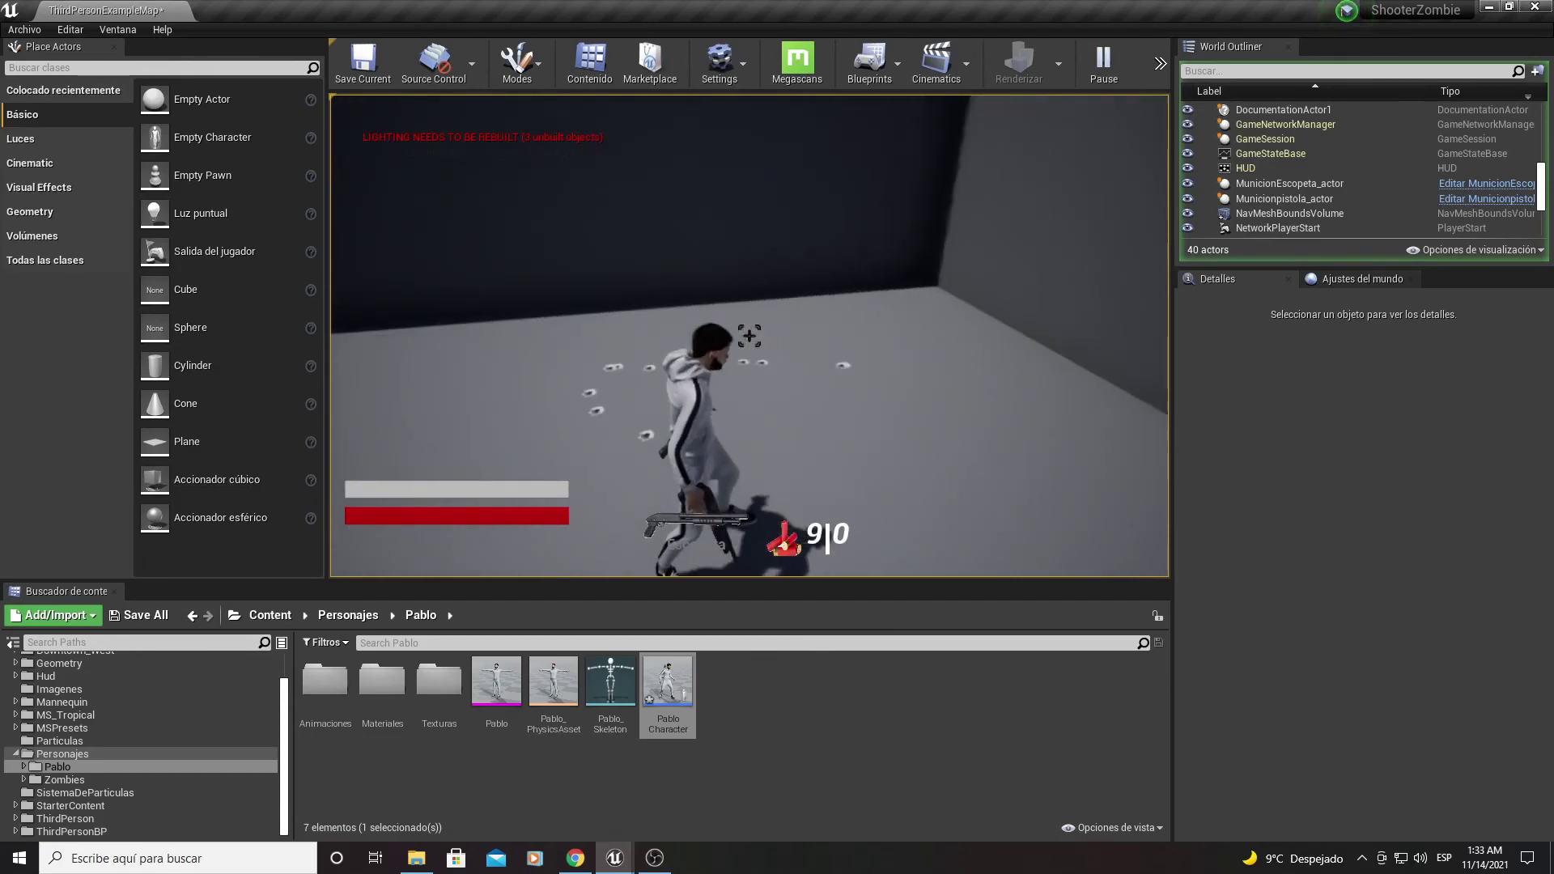
click(748, 335)
key(w)
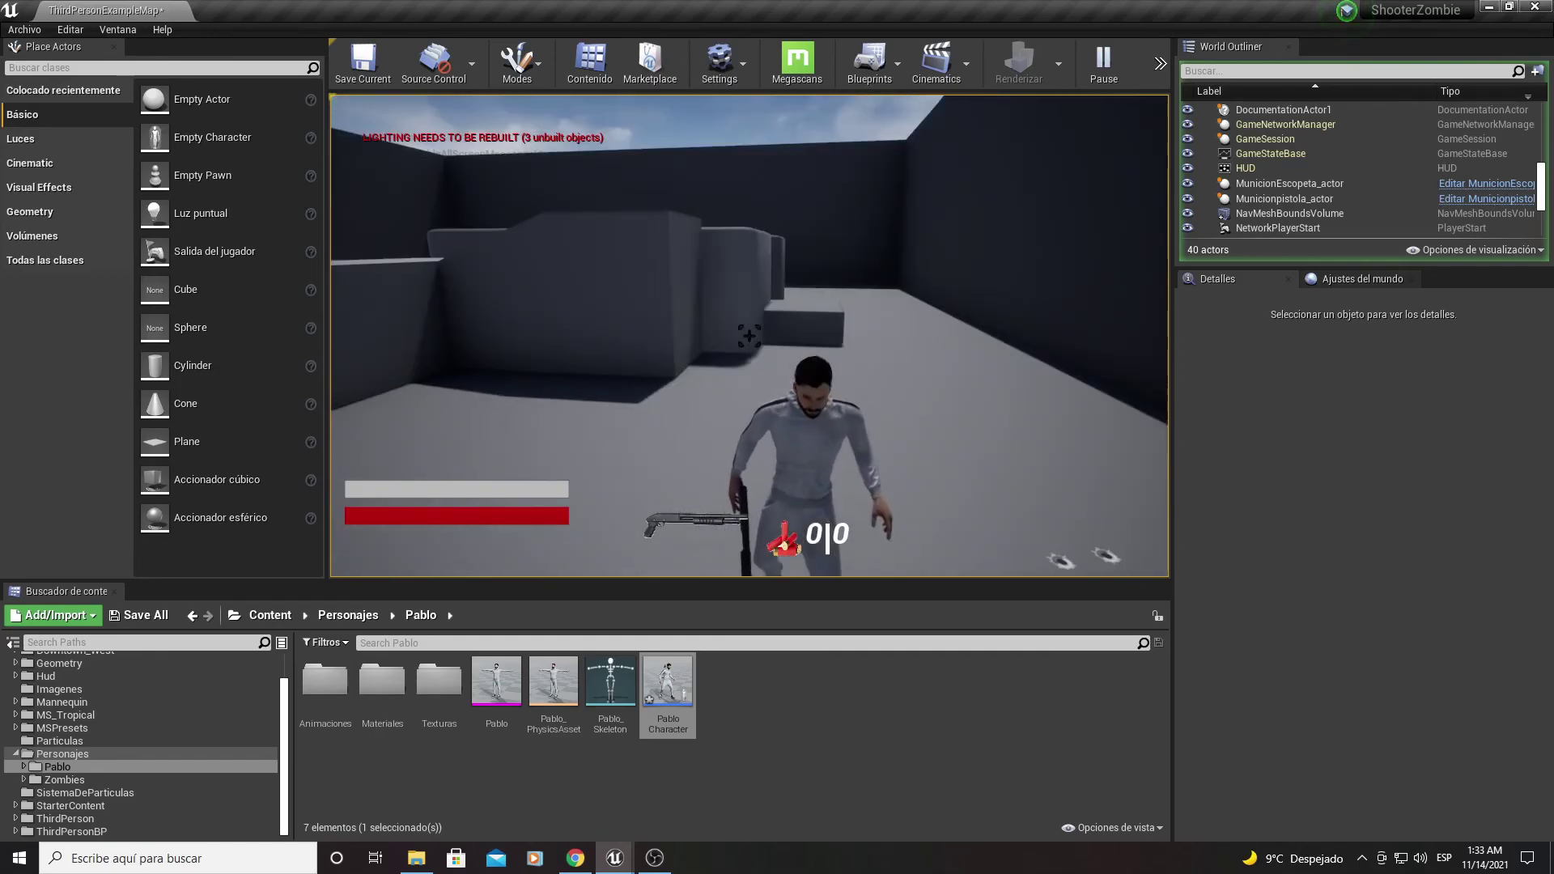
key(shift+F1)
key(Escape)
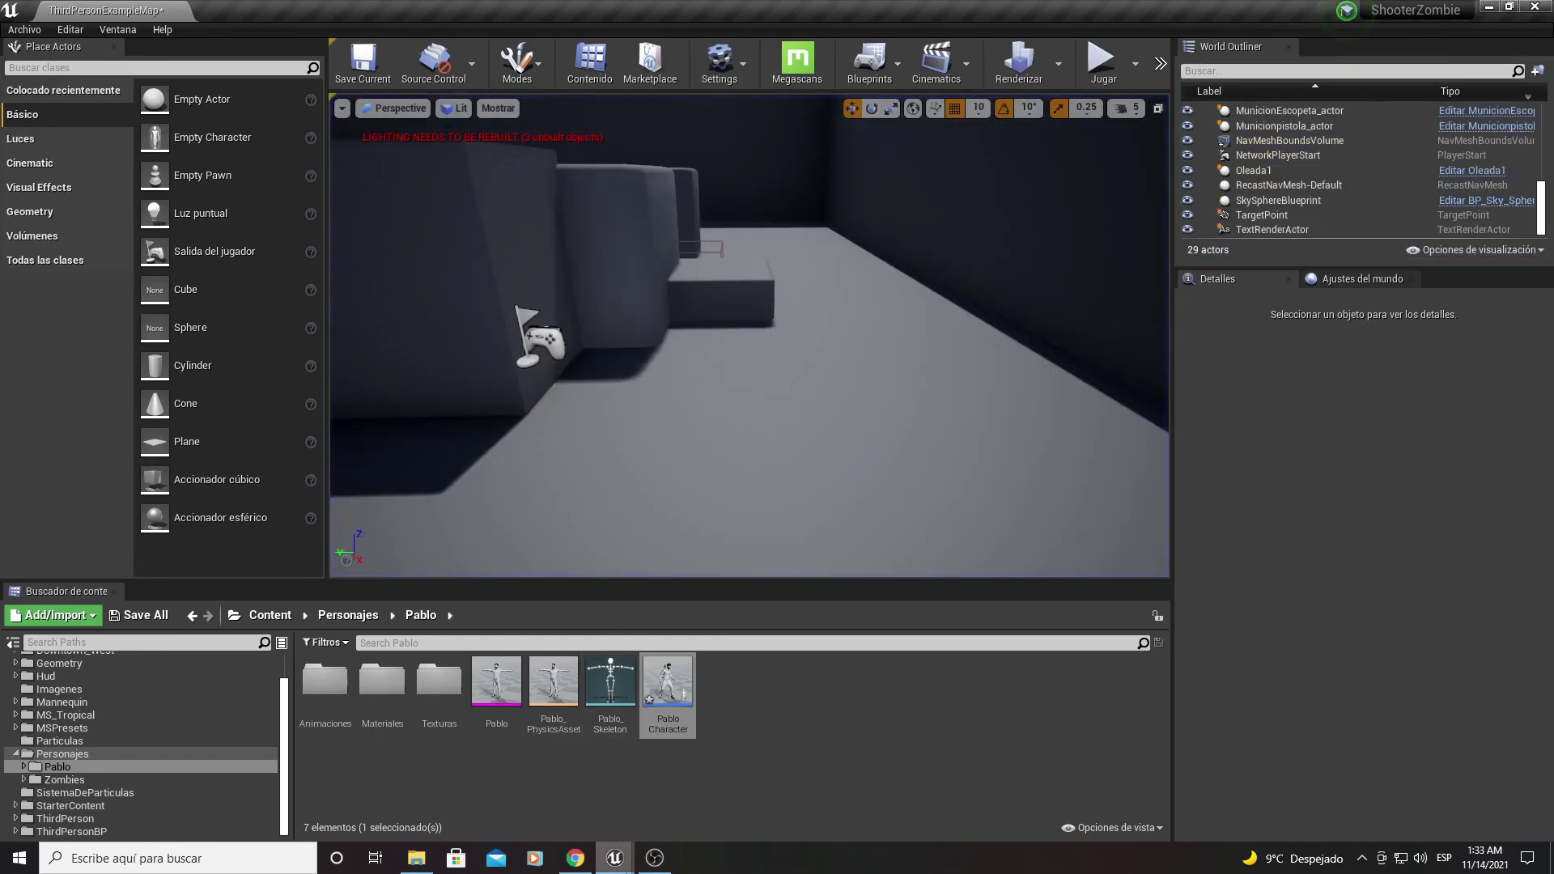
Step: Bring the PabloCharacter blueprint back and pan to the reload AJUSTAR nodes
mouse_move(629, 858)
click(701, 781)
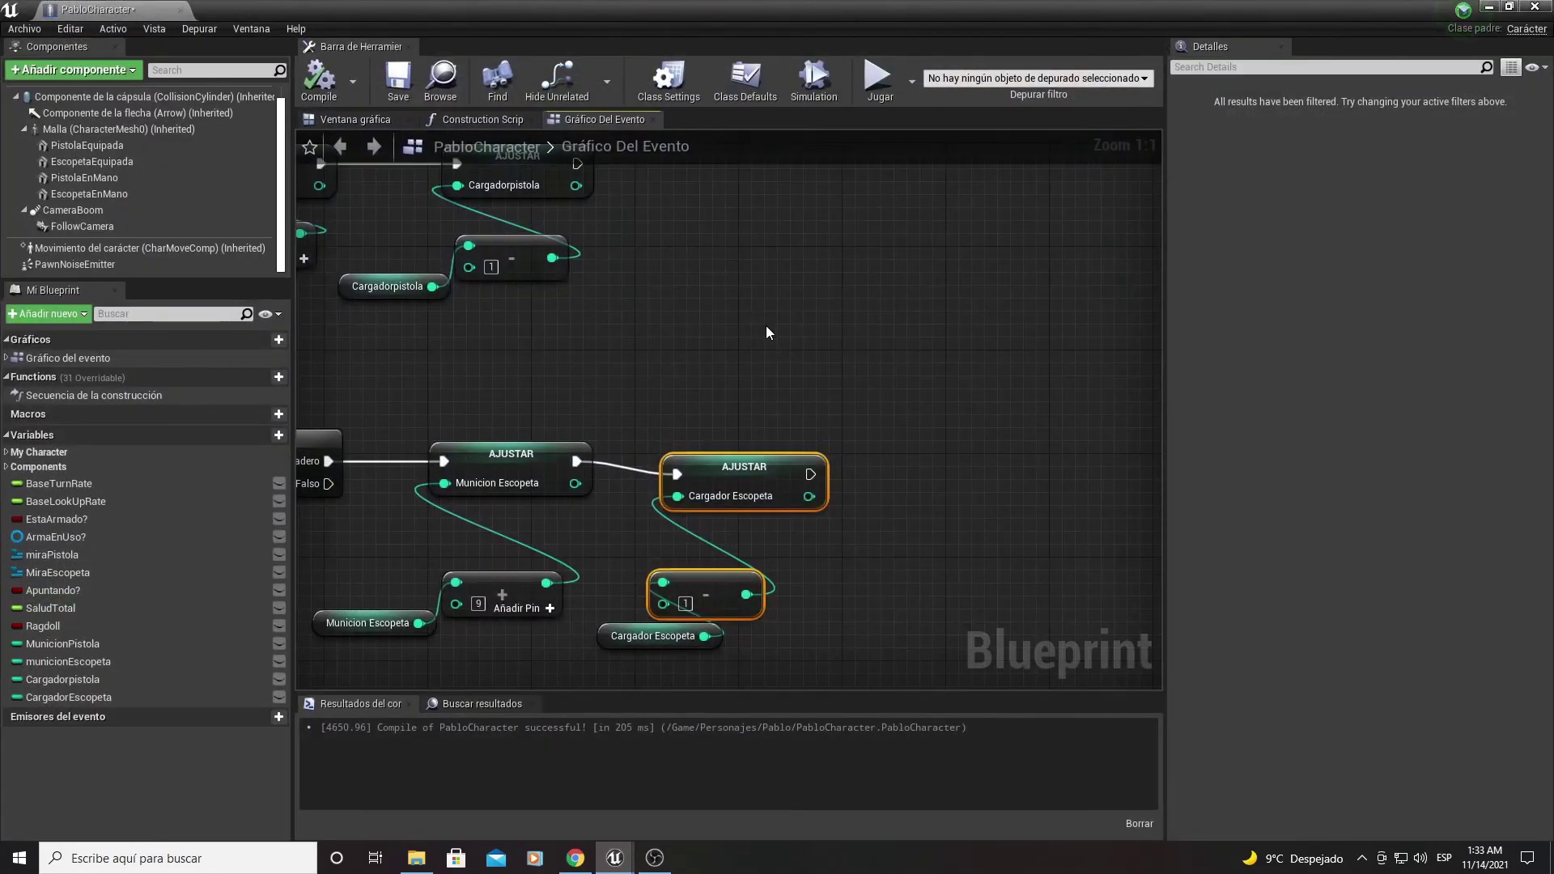
scroll(923, 376, down, 2)
right_drag(920, 379, 1164, 383)
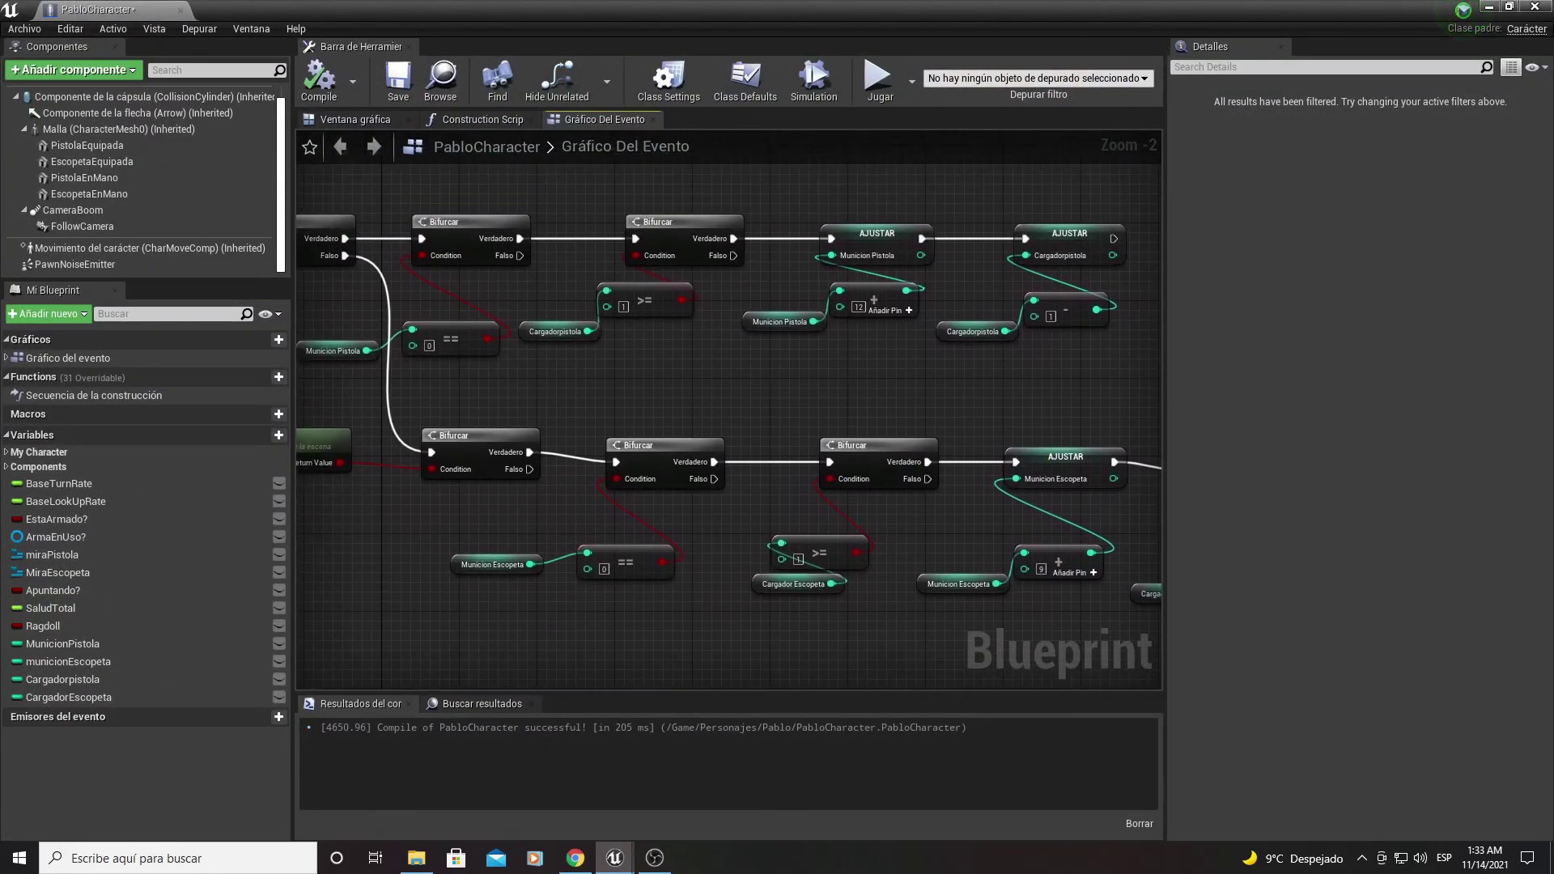
right_drag(980, 324, 943, 288)
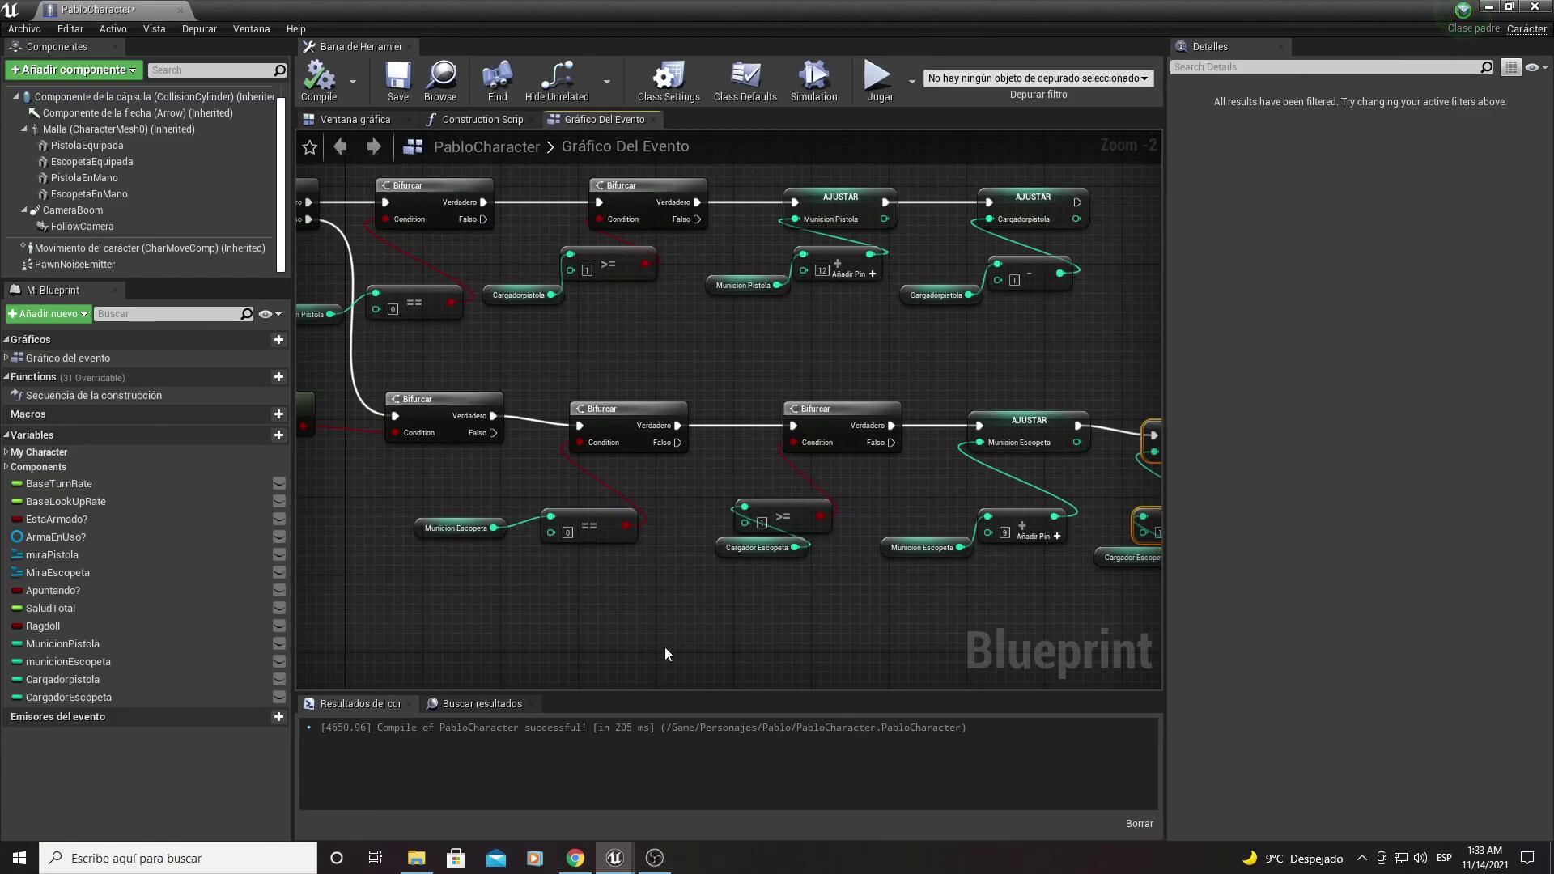
right_drag(729, 618, 898, 599)
mouse_move(669, 594)
right_down()
mouse_move(875, 583)
mouse_move(688, 537)
mouse_move(733, 627)
right_up()
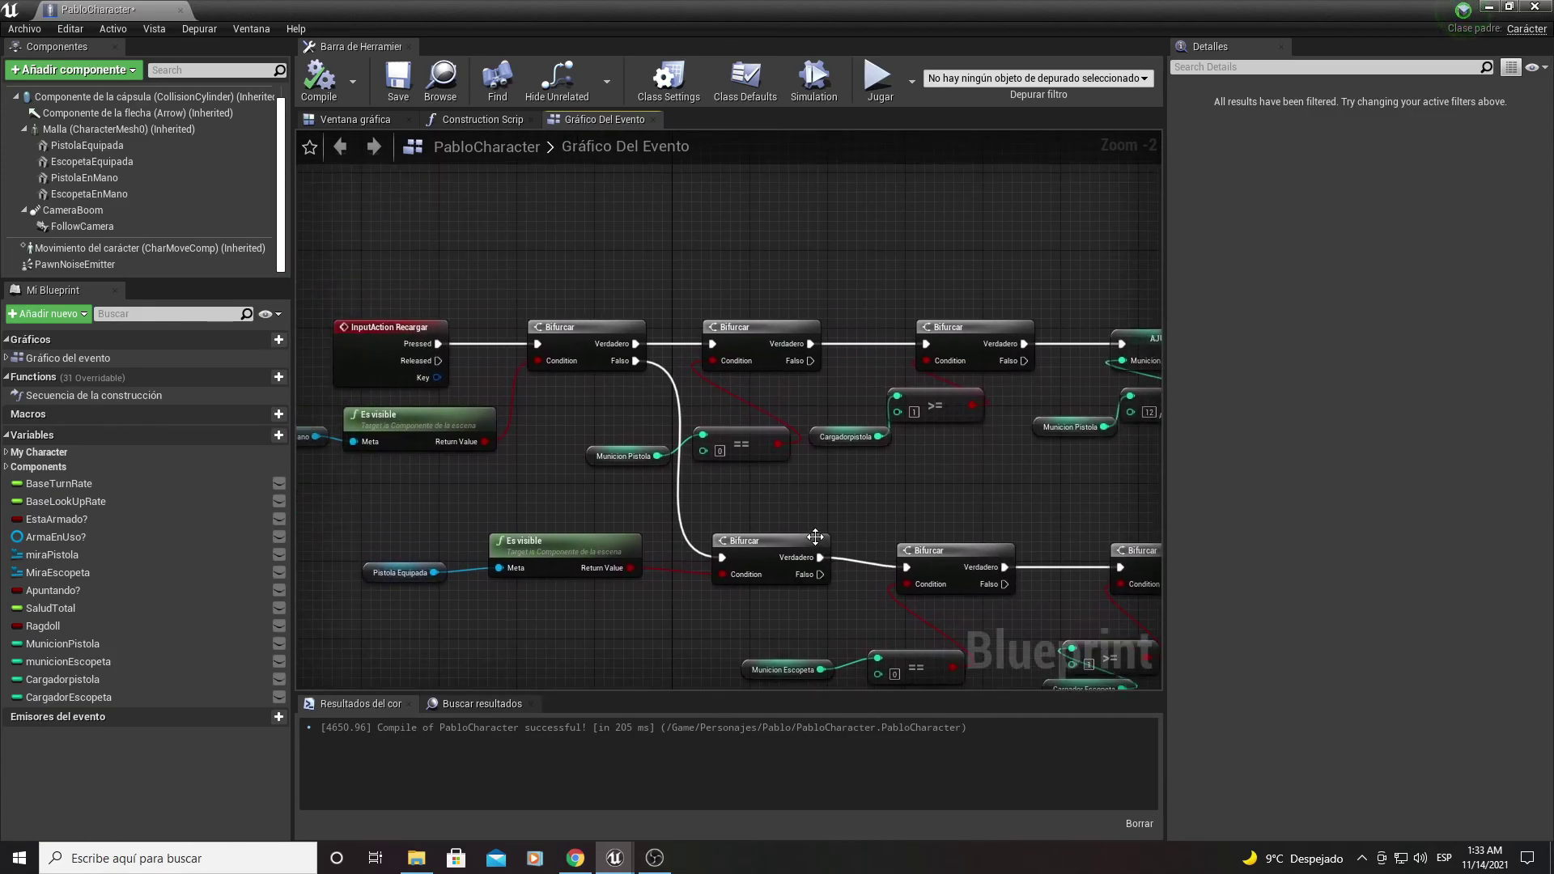
mouse_move(815, 537)
right_down()
mouse_move(576, 525)
mouse_move(599, 522)
right_up()
right_drag(751, 500, 590, 408)
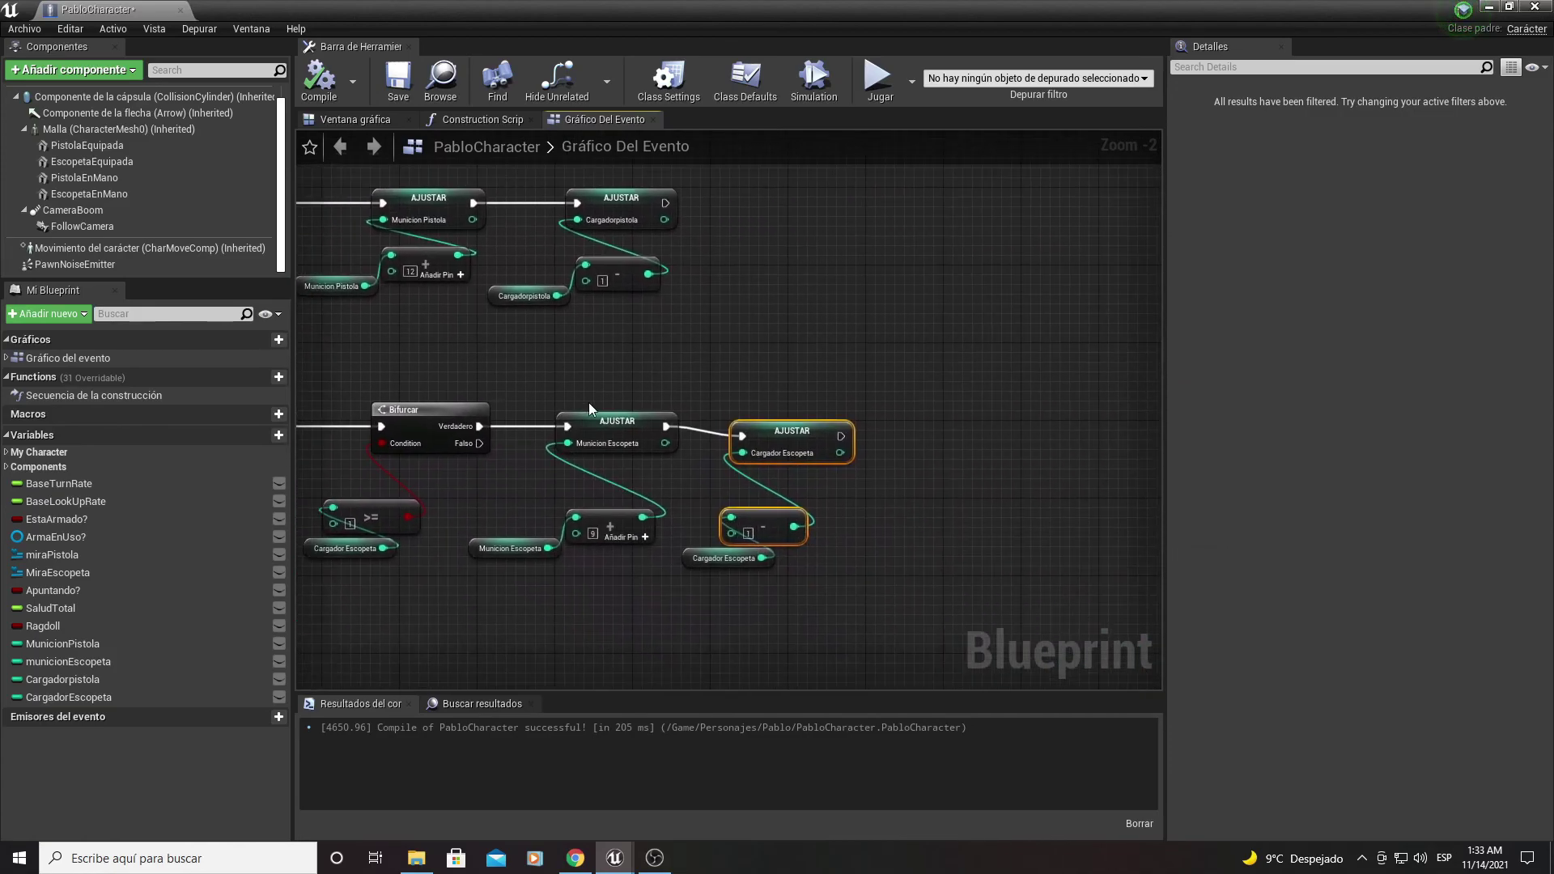
Step: Align the Cargador Escopeta set, subtract and getter nodes beneath their AJUSTAR node
drag(789, 445, 779, 436)
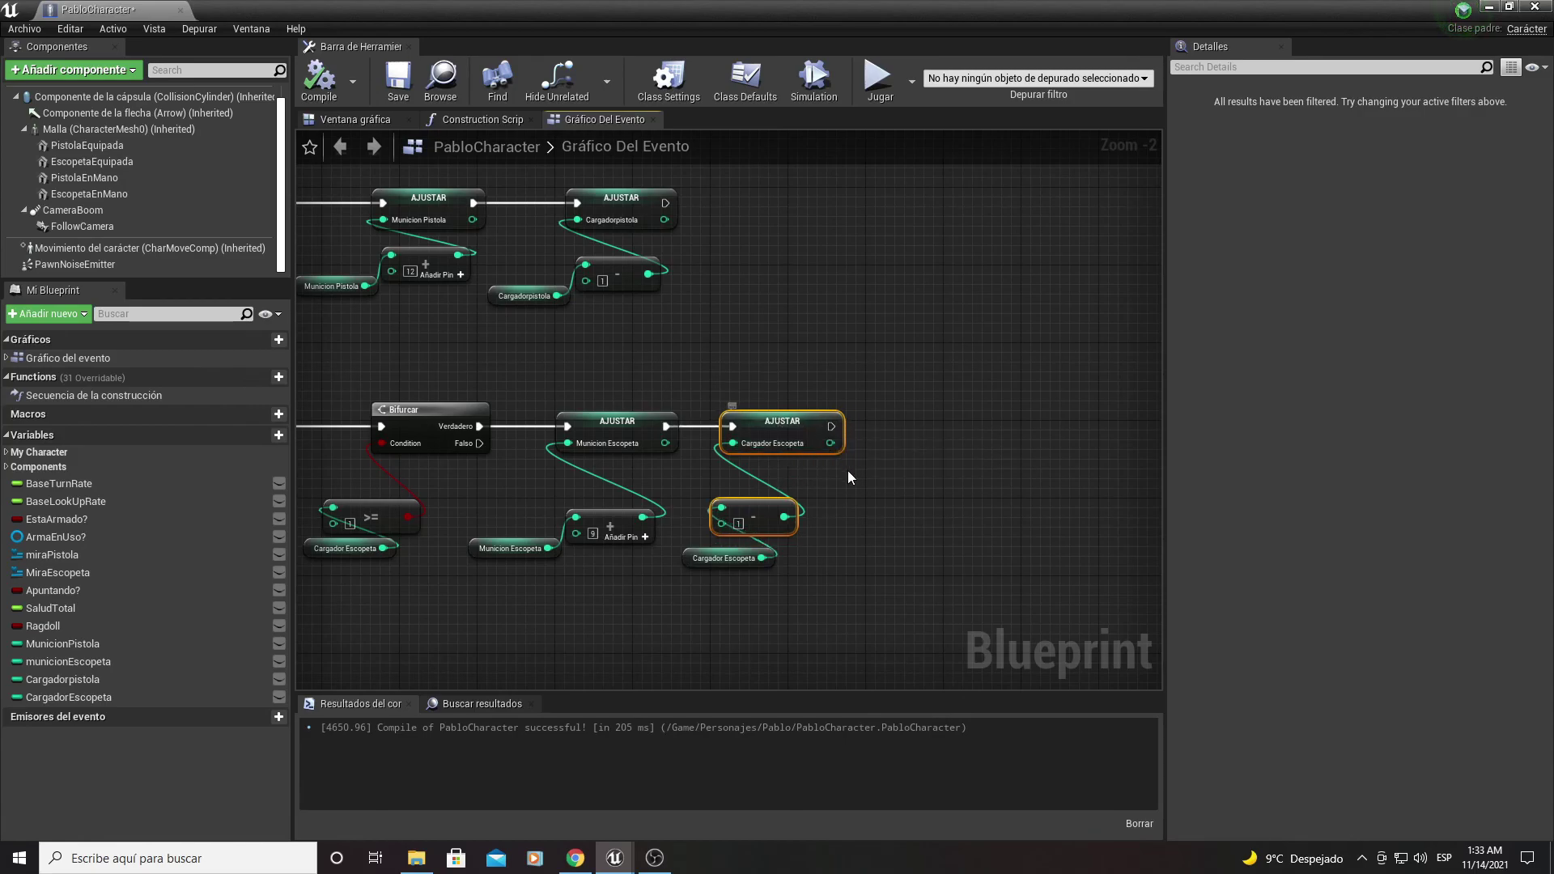
right_drag(848, 471, 911, 468)
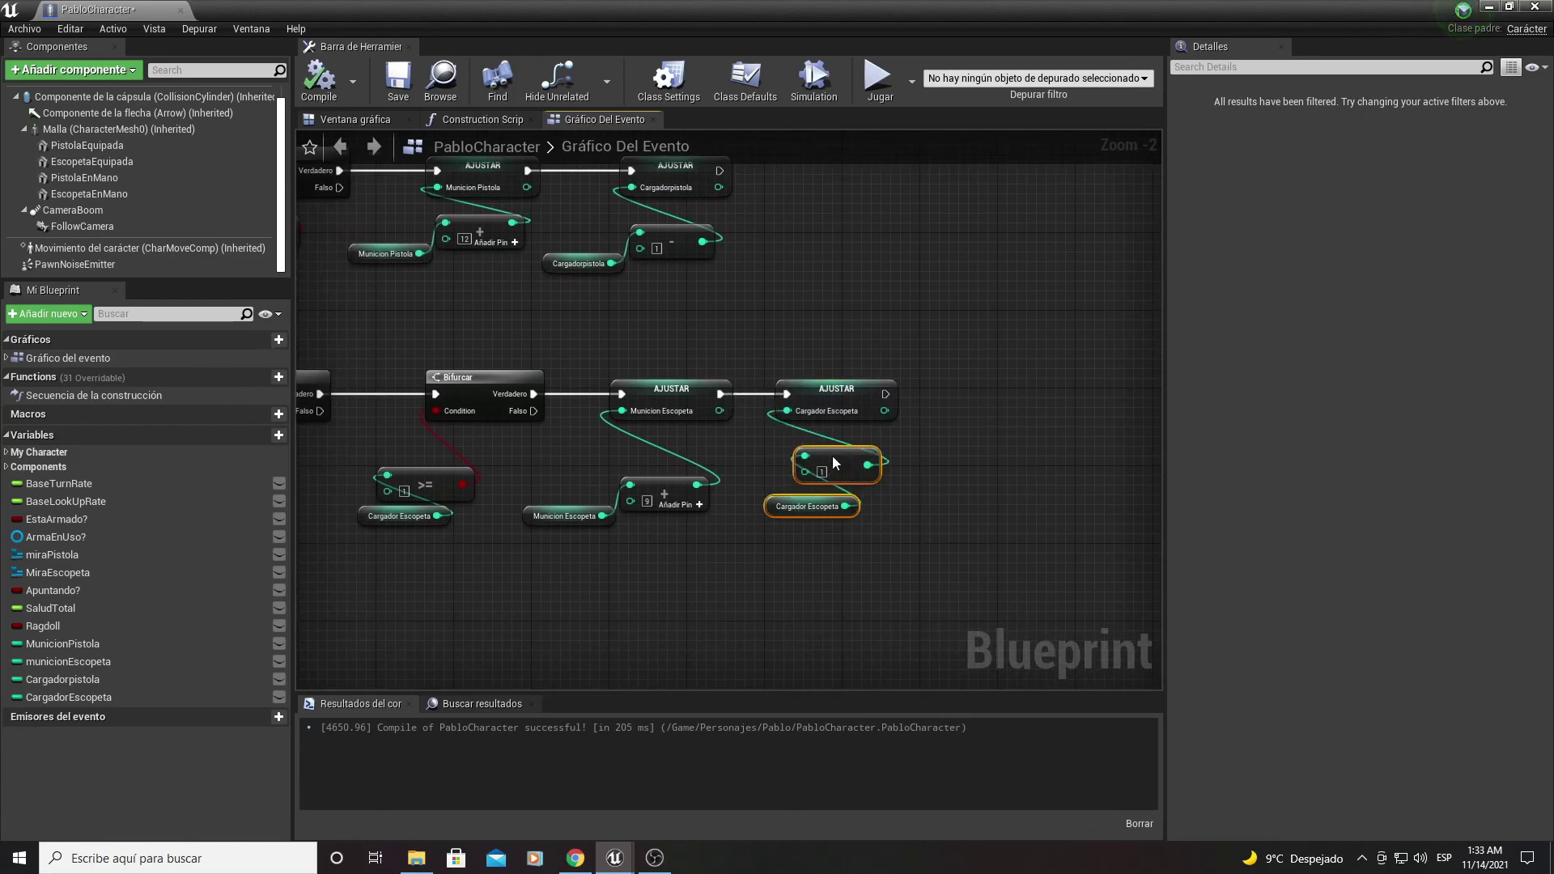
drag(814, 478, 833, 448)
scroll(789, 506, up, 1)
scroll(789, 507, up, 1)
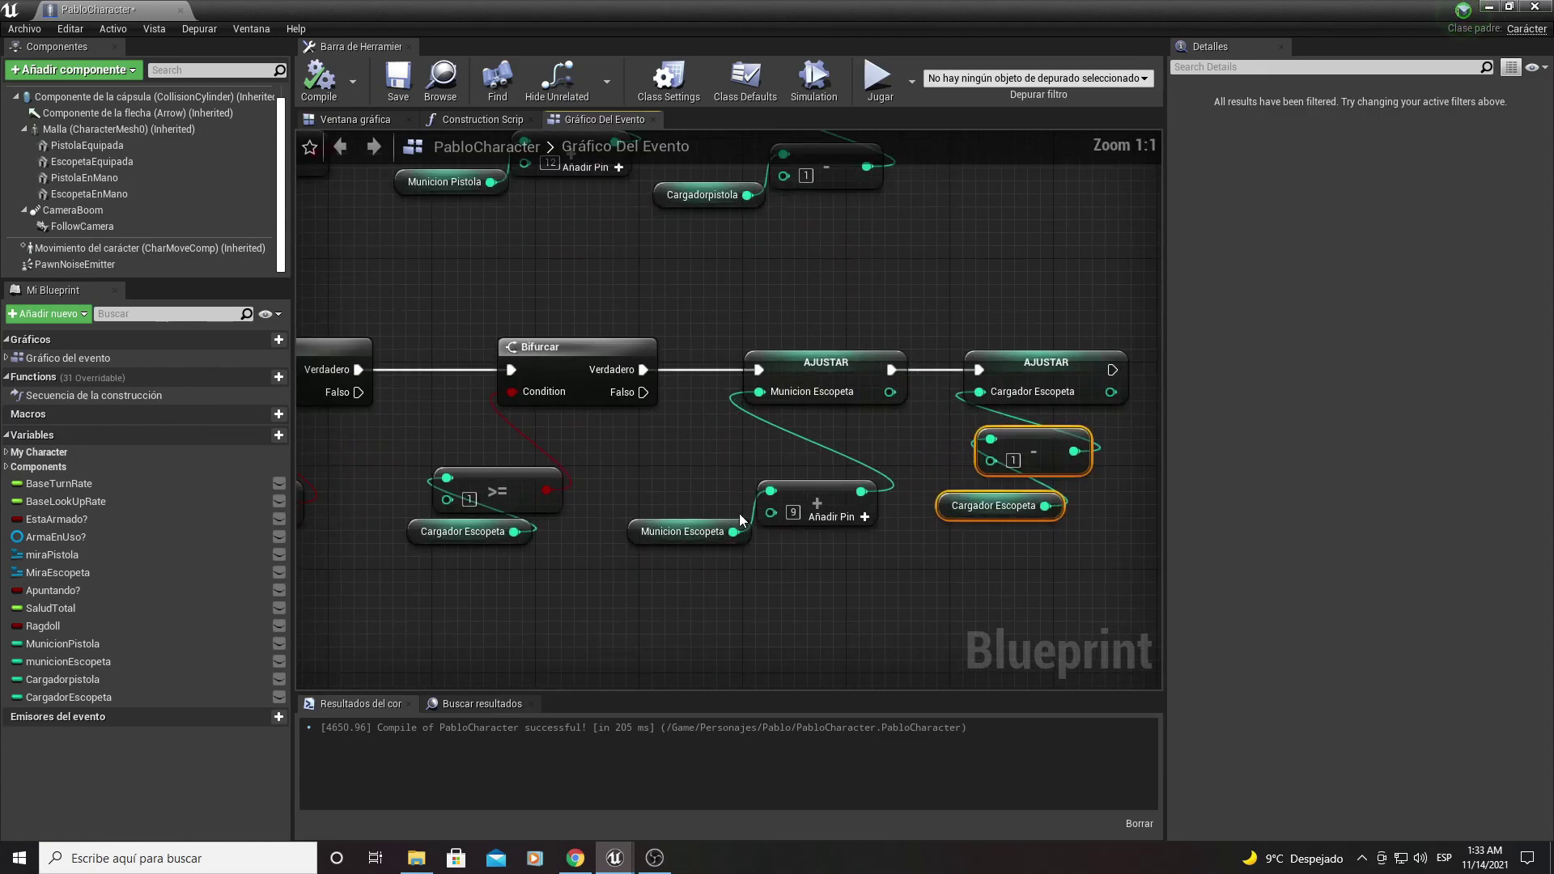
right_drag(770, 488, 629, 479)
right_click(672, 534)
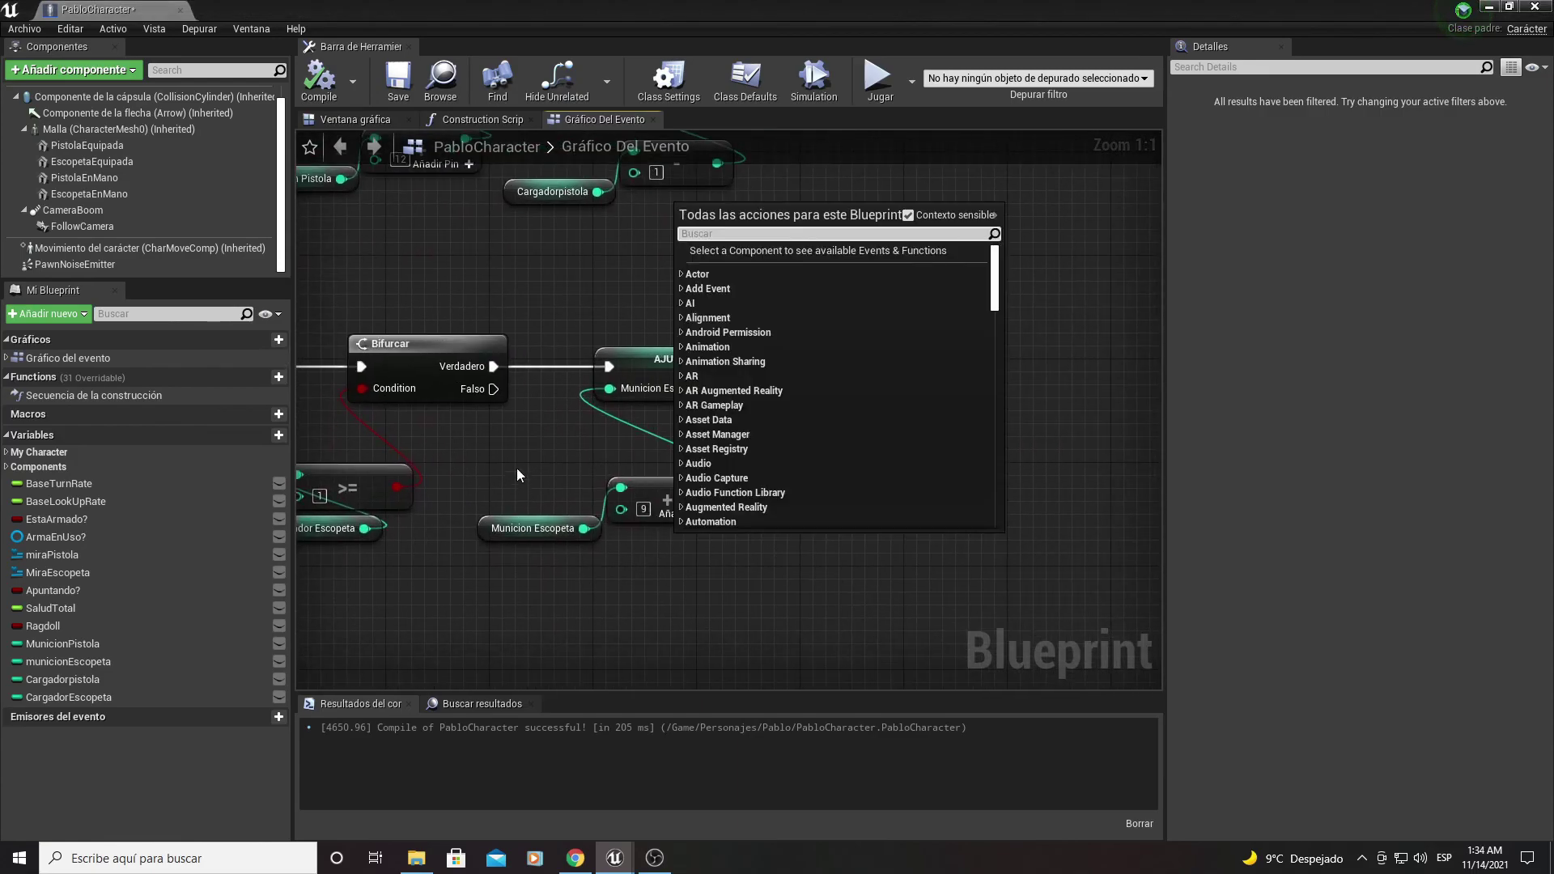
key(Escape)
right_click(534, 449)
click(883, 330)
right_drag(883, 331, 756, 316)
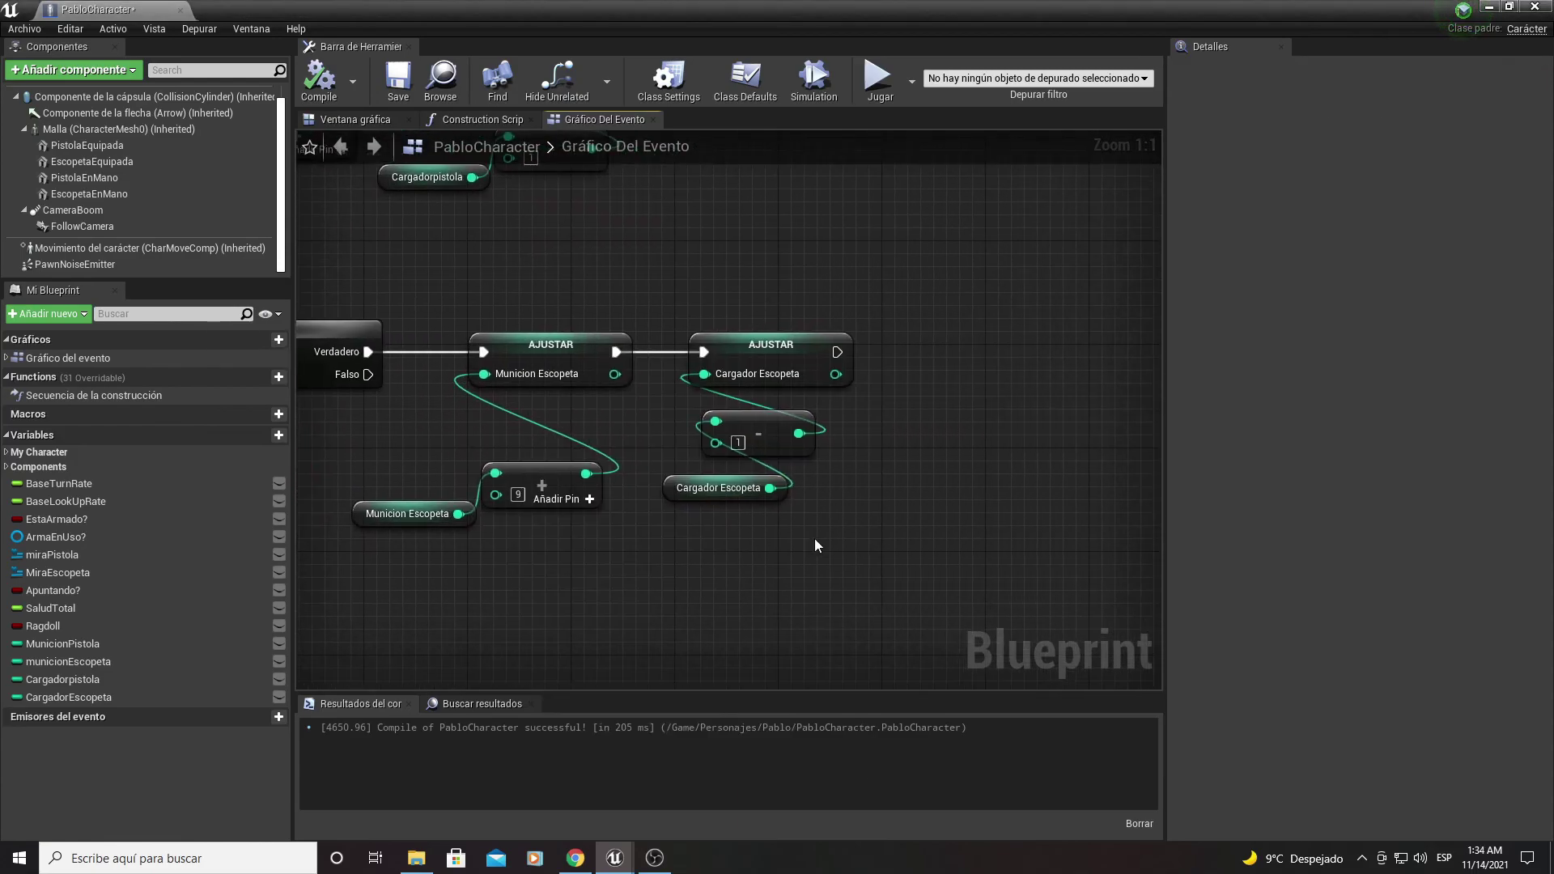
mouse_move(814, 538)
mouse_down()
mouse_move(823, 342)
mouse_move(835, 353)
mouse_up()
right_drag(572, 527, 768, 526)
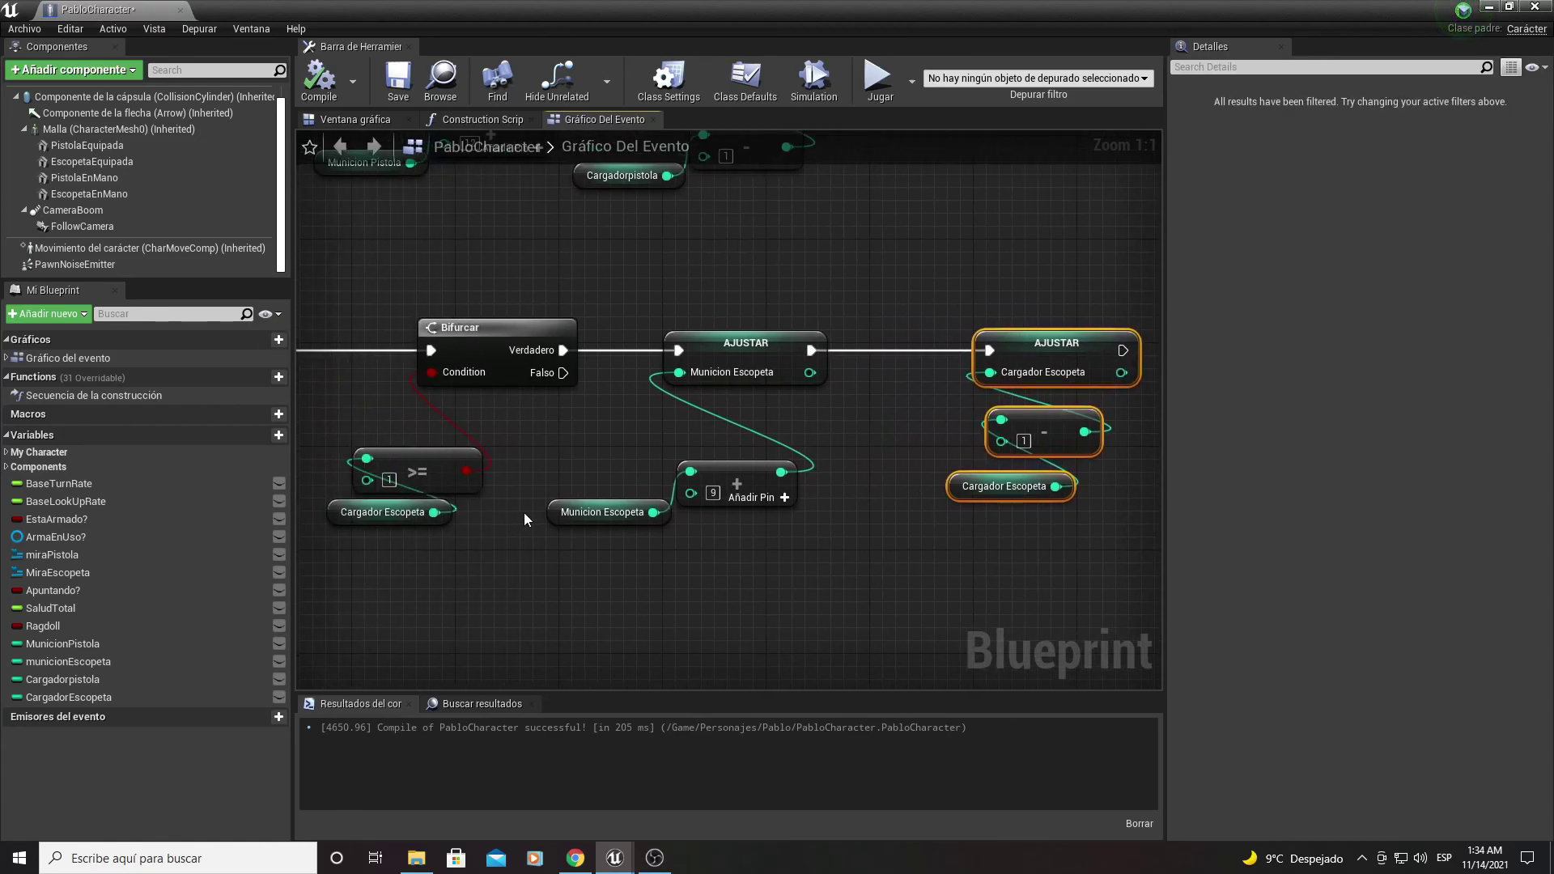
Step: Tuck the Municion Escopeta getter and add node under their AJUSTAR node
click(553, 515)
drag(552, 515, 636, 542)
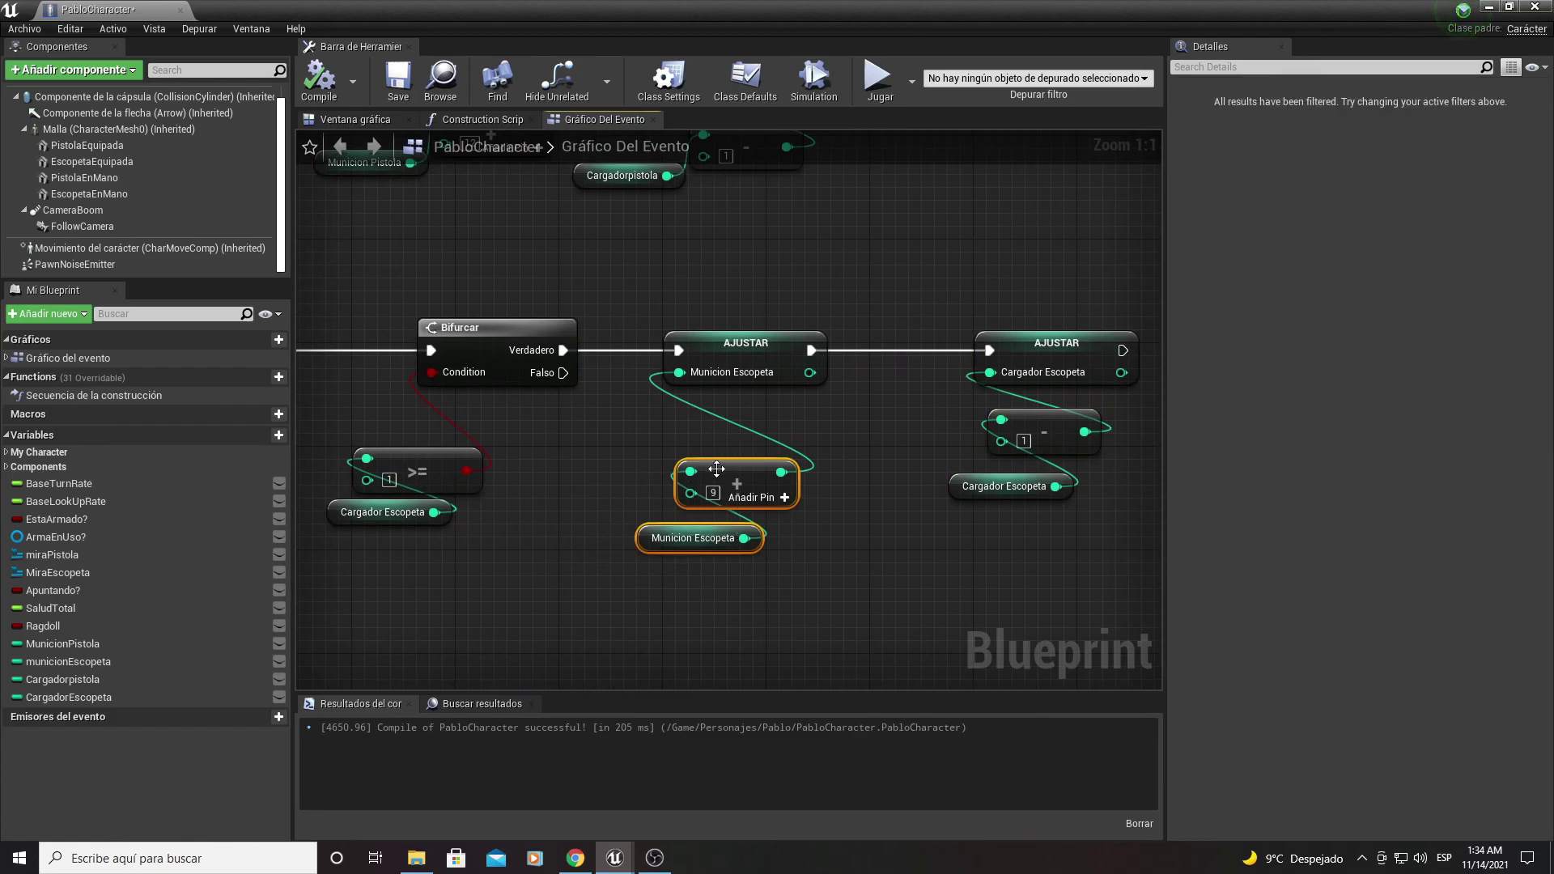
drag(729, 473, 716, 421)
right_drag(821, 444, 949, 449)
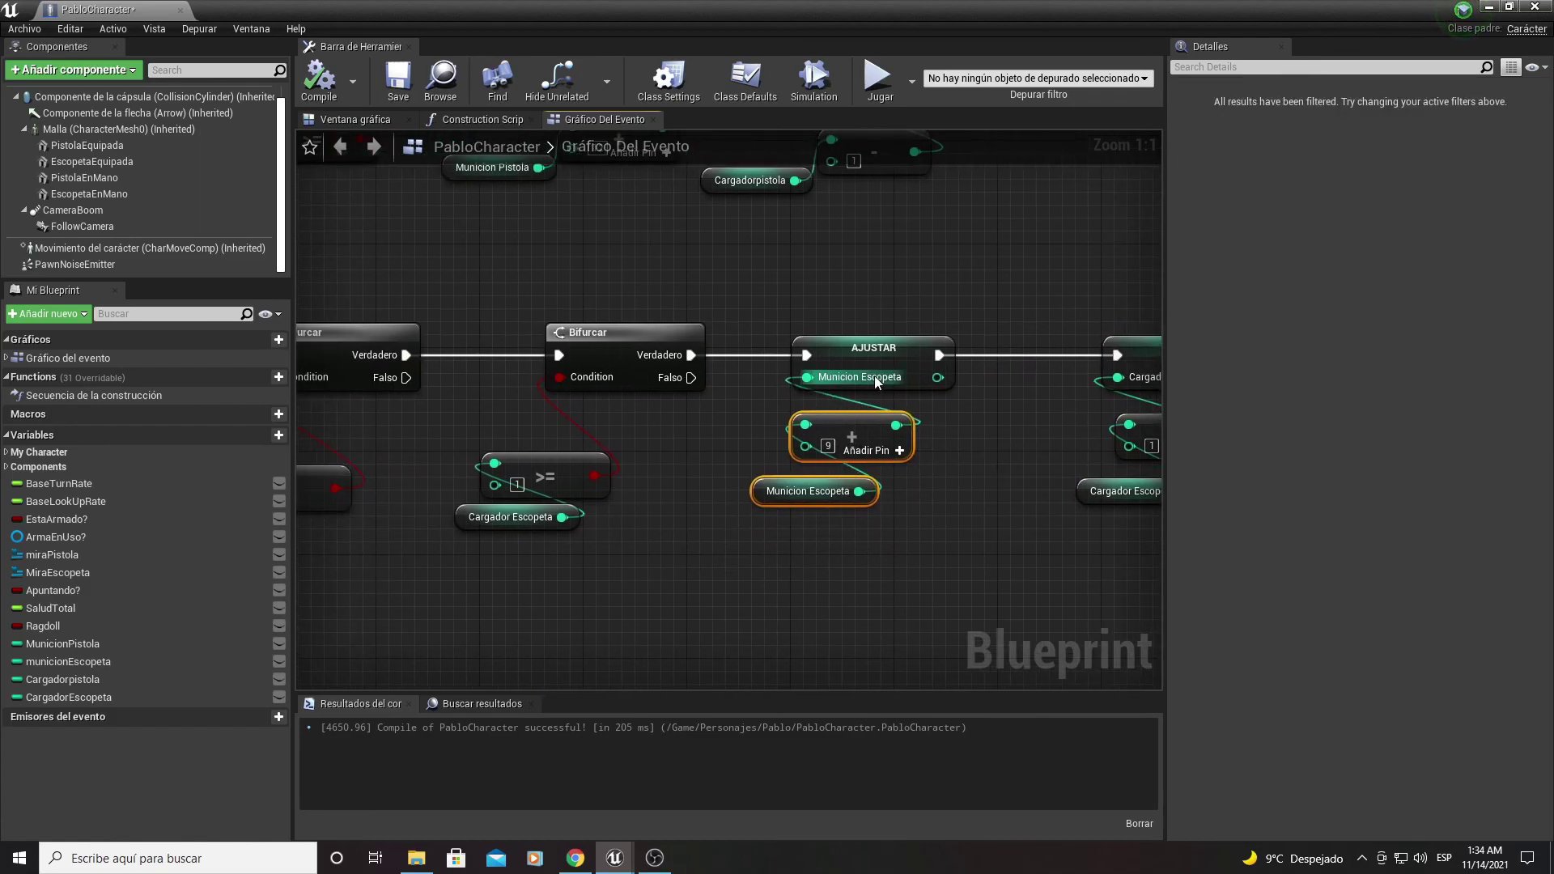
right_drag(711, 288, 436, 295)
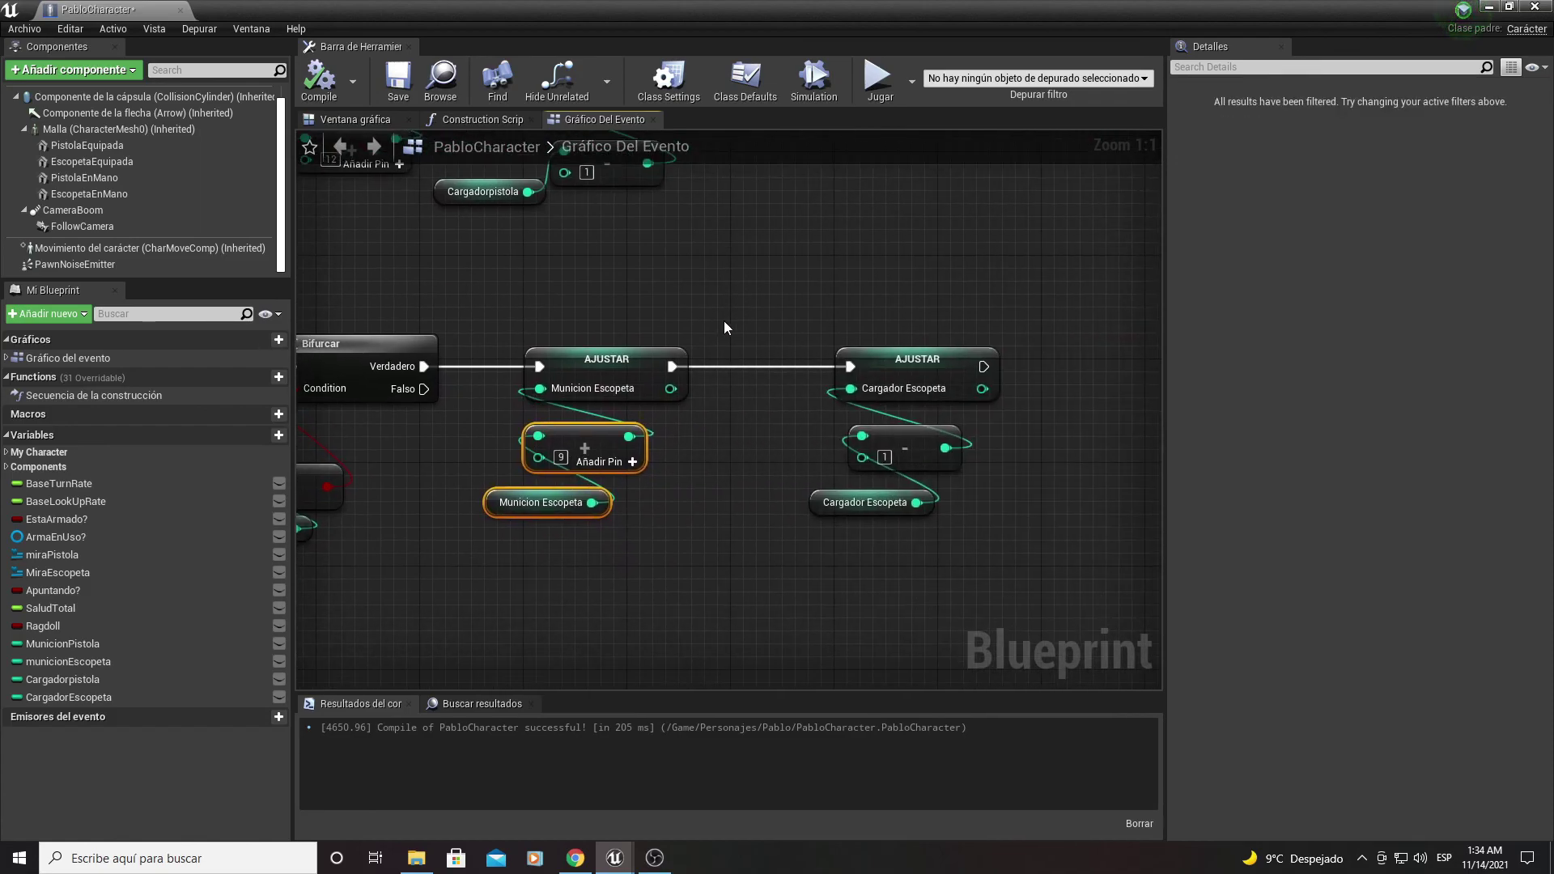